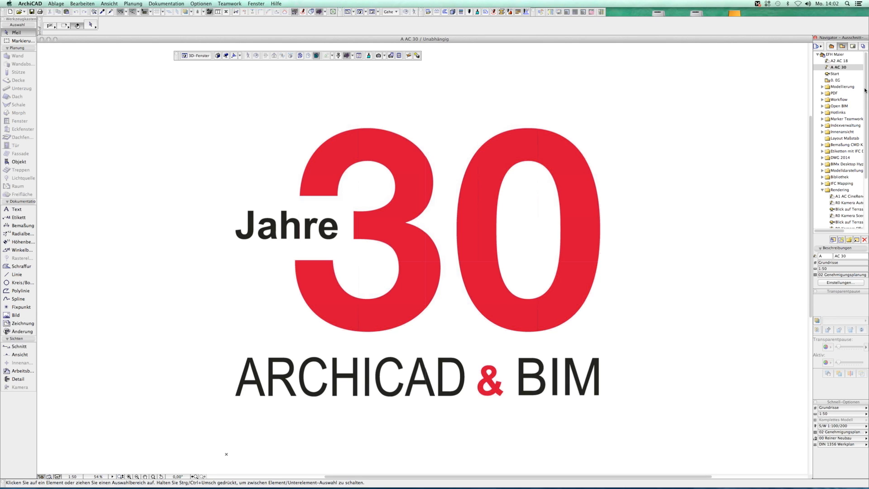
# - Bring ArchiCAD to the front and open the Start view of the house in 3D
pyautogui.click(734, 71)
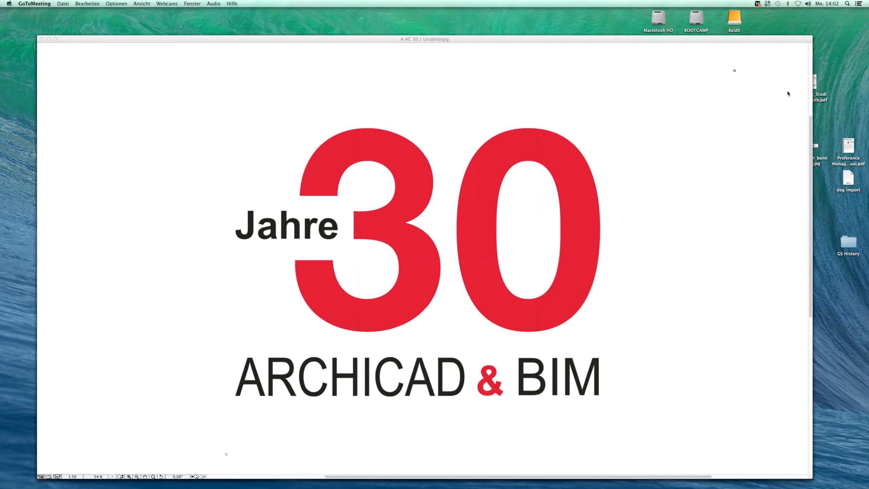
pyautogui.click(762, 110)
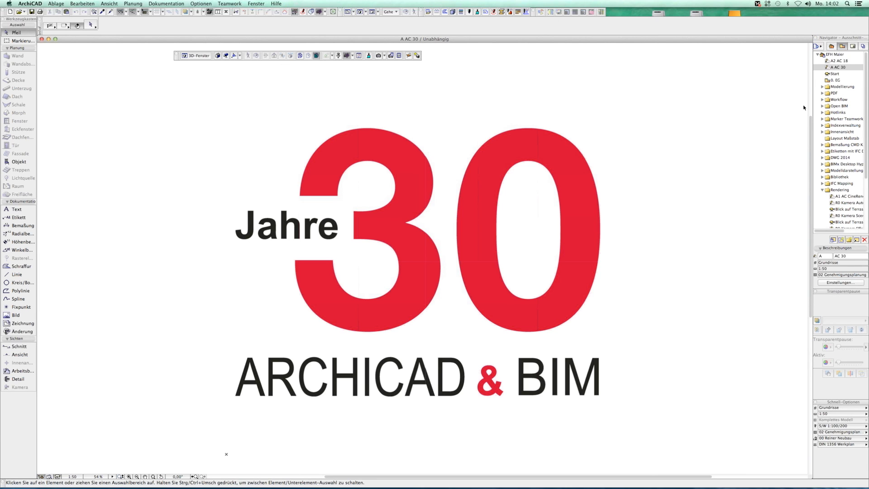
pyautogui.doubleClick(834, 74)
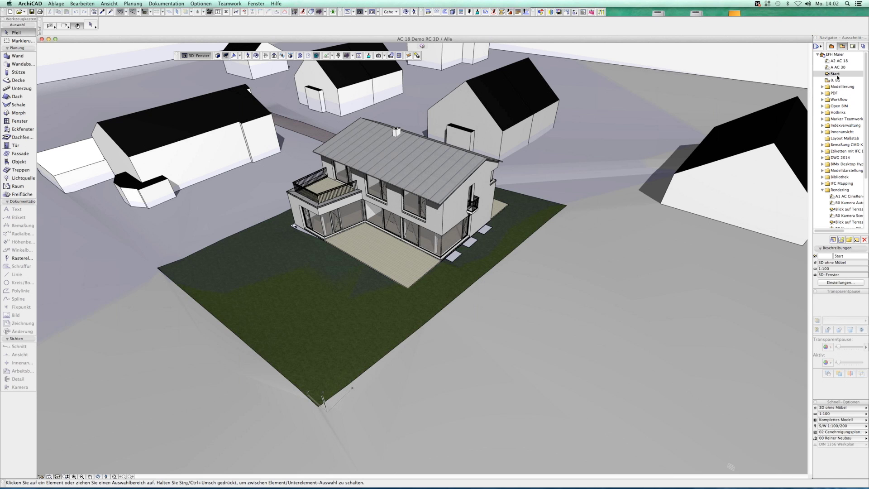
# - Open ground-floor plan 0. EG and pick Loch Decken under the expanded Modellierung views
pyautogui.doubleClick(835, 80)
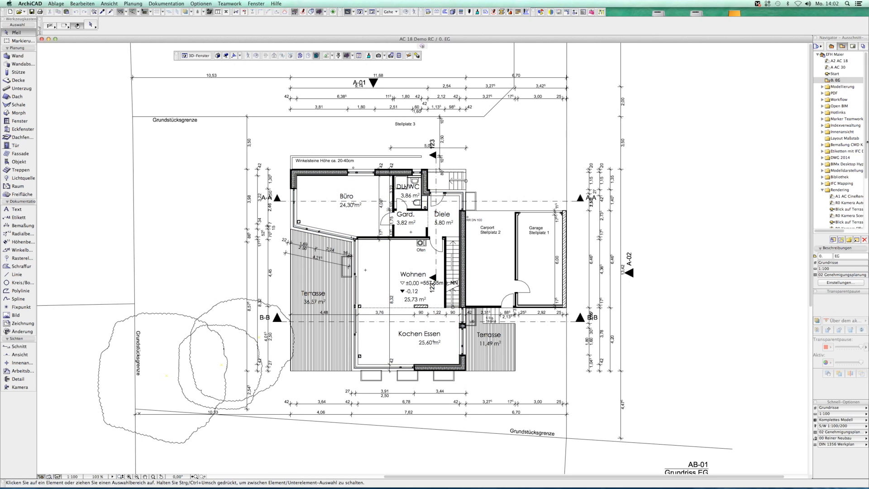
pyautogui.click(822, 87)
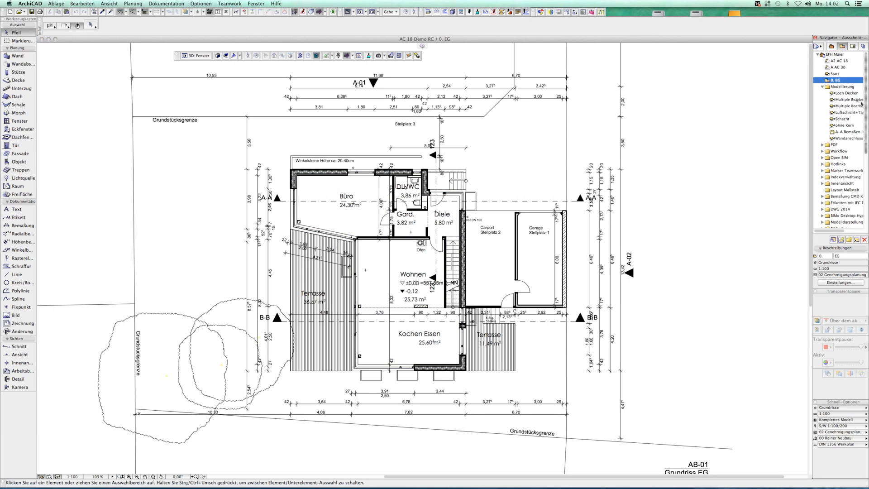
pyautogui.click(844, 94)
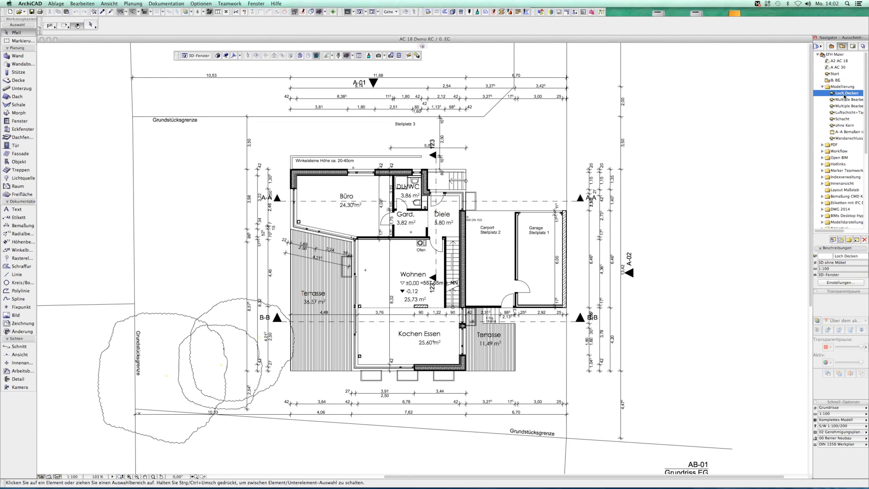
# - Open Loch Decken in 3D and select all roofs and all slabs together
pyautogui.doubleClick(844, 94)
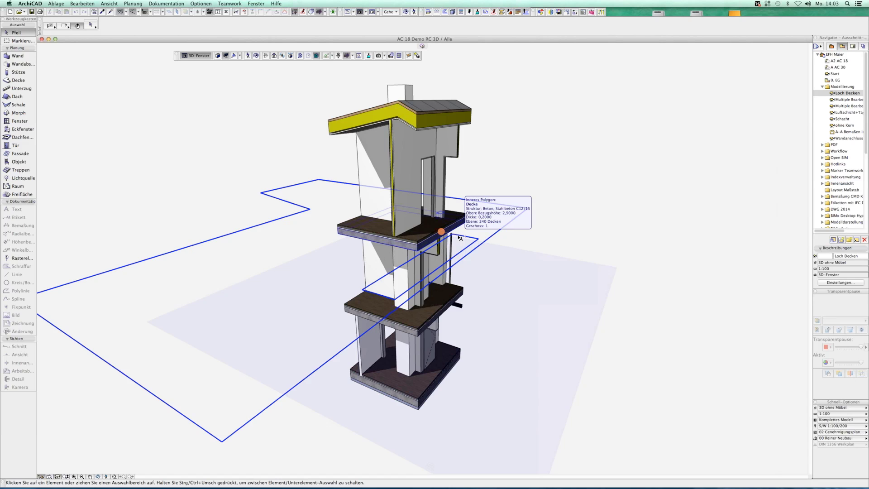
pyautogui.keyDown('shift'); pyautogui.moveTo(576, 271); pyautogui.dragTo(566, 279, button='middle'); pyautogui.keyUp('shift')
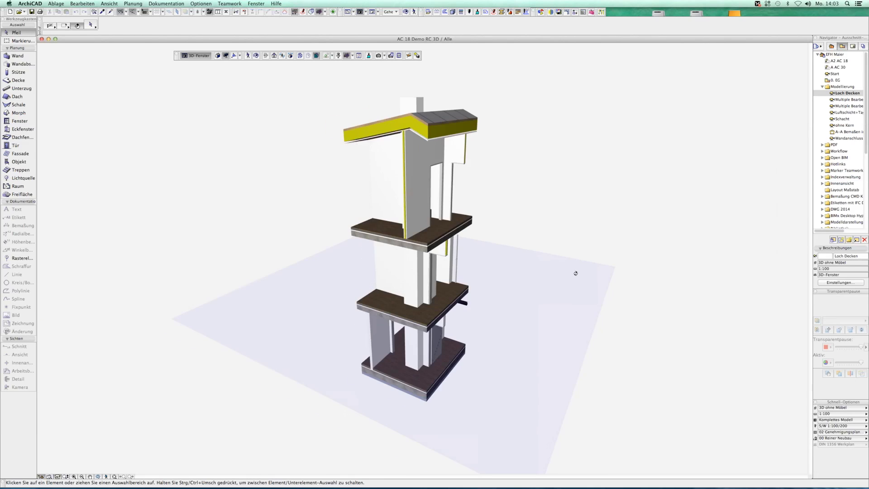
pyautogui.click(16, 80)
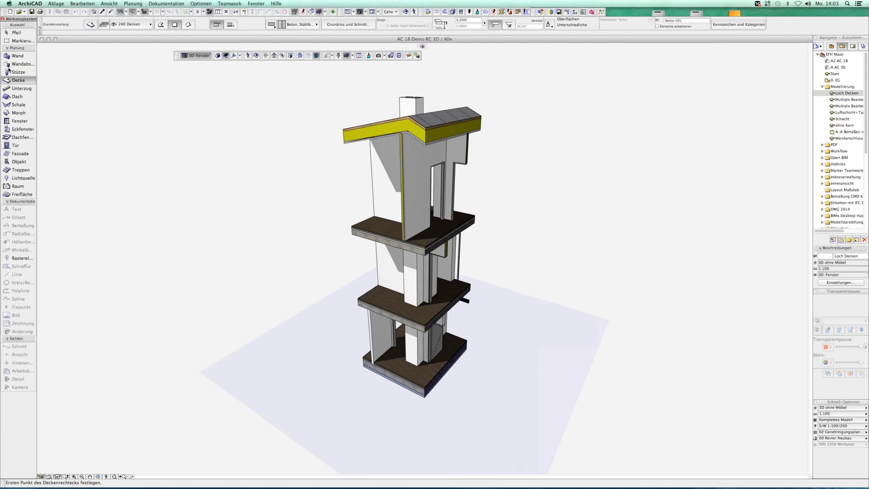
pyautogui.click(18, 96)
pyautogui.hotkey('ctrl', 'a')
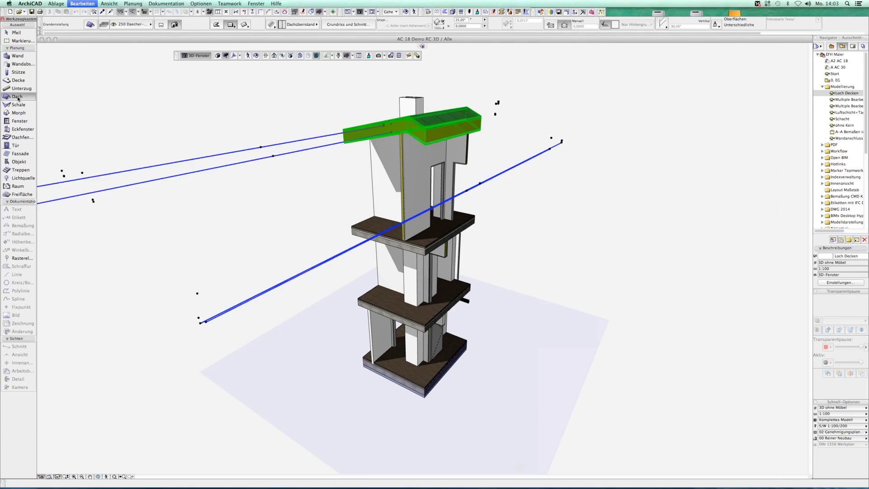
pyautogui.click(17, 80)
pyautogui.hotkey('ctrl', 'a')
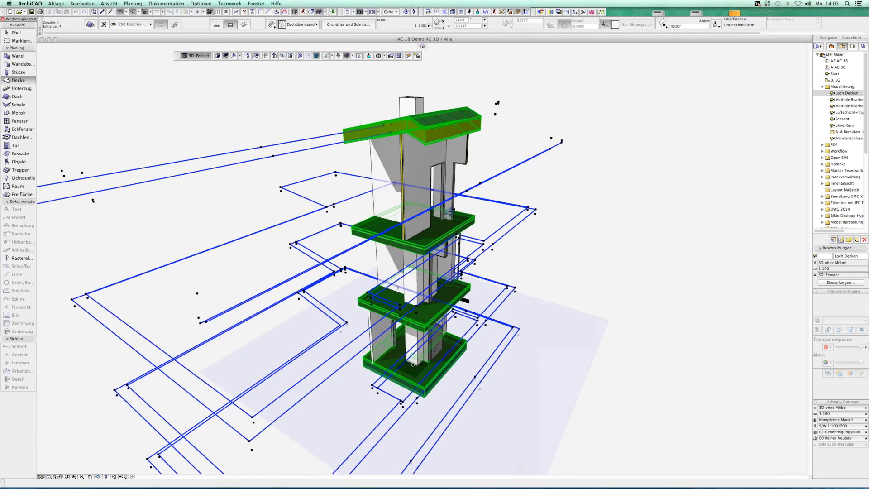
# - Draw a rectangular opening through the selected slabs and roof
pyautogui.scroll(2, 413, 364)
pyautogui.scroll(2, 407, 357)
pyautogui.scroll(2, 400, 350)
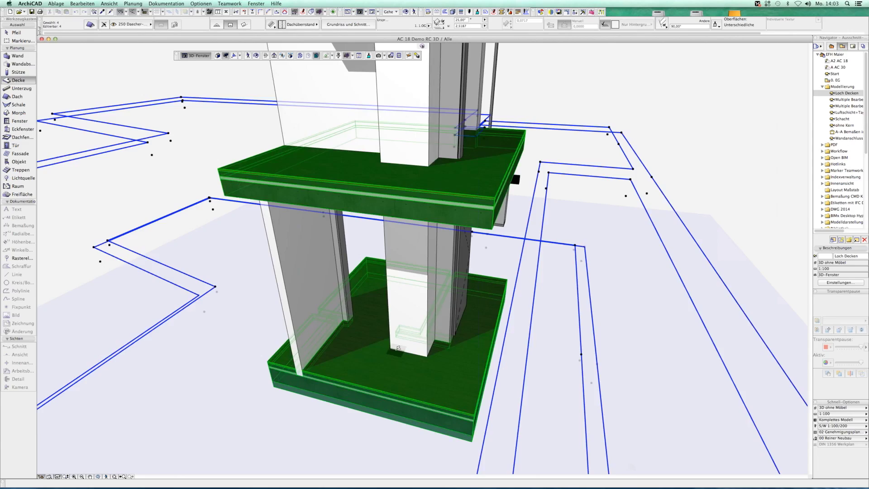
pyautogui.scroll(2, 397, 348)
pyautogui.click(389, 346)
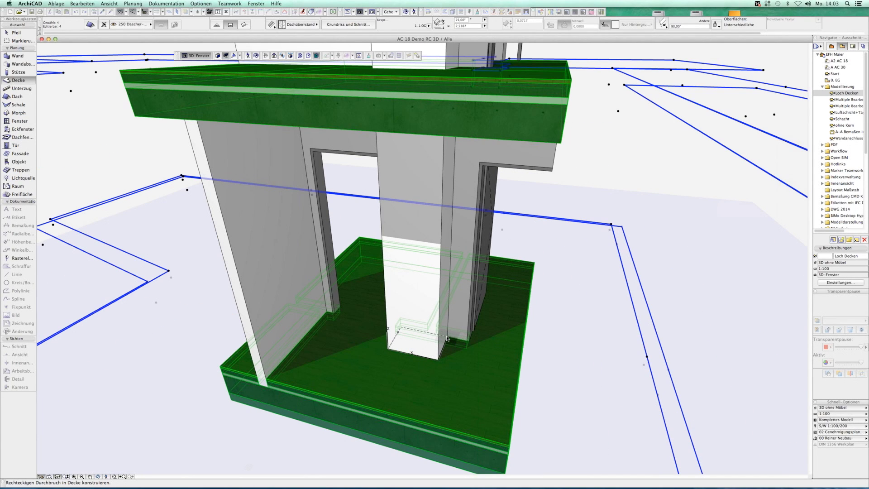
pyautogui.click(478, 368)
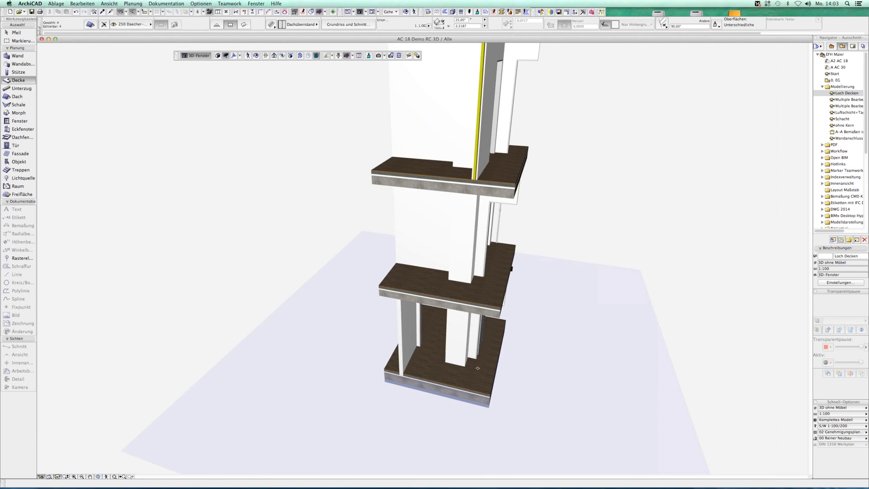
# - Show only the selected slabs and roof in 3D and orbit to see the openings
pyautogui.hotkey('ctrl', 'a')
pyautogui.press('F5')
pyautogui.moveTo(465, 375)
pyautogui.keyDown('shift'); pyautogui.mouseDown(button='middle')
pyautogui.moveTo(576, 421)
pyautogui.moveTo(629, 346)
pyautogui.moveTo(538, 355)
pyautogui.moveTo(687, 399)
pyautogui.moveTo(430, 303)
pyautogui.moveTo(288, 218)
pyautogui.moveTo(397, 248)
pyautogui.moveTo(419, 237)
pyautogui.mouseUp(button='middle'); pyautogui.keyUp('shift')
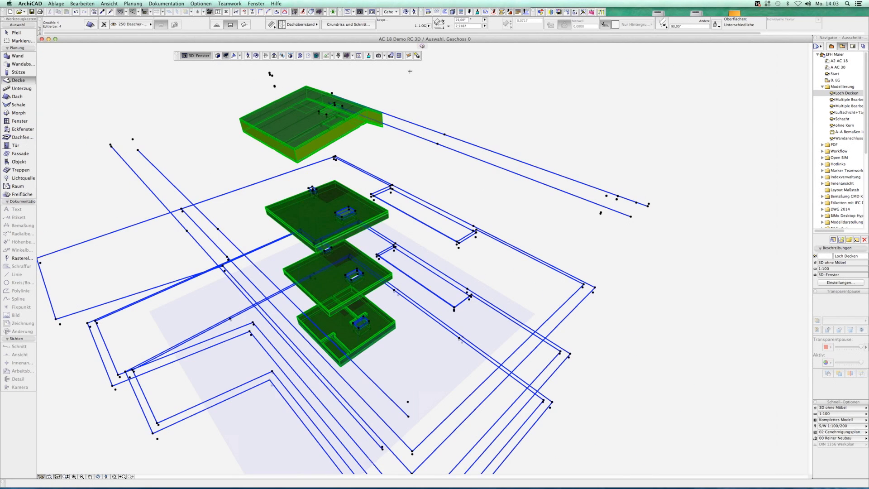
pyautogui.press('Escape')
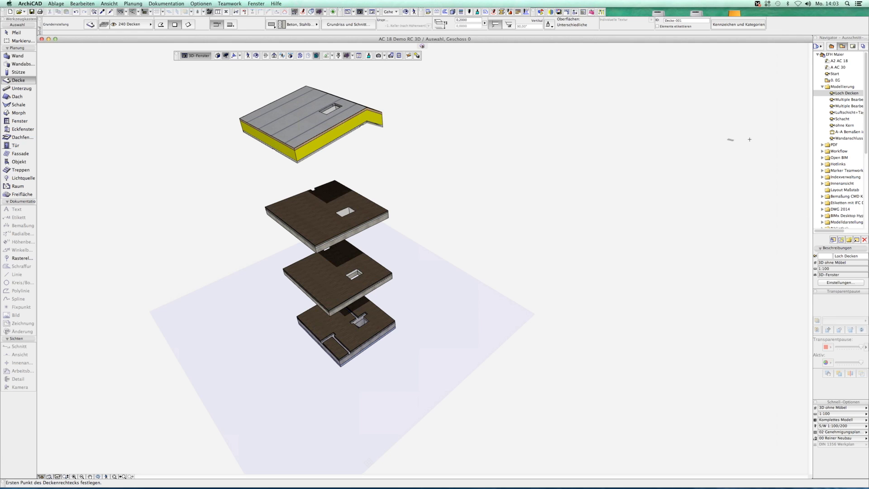
# - Open the Multiple Bearbeitung view and marquee-select the basement walls and roof slab
pyautogui.doubleClick(853, 100)
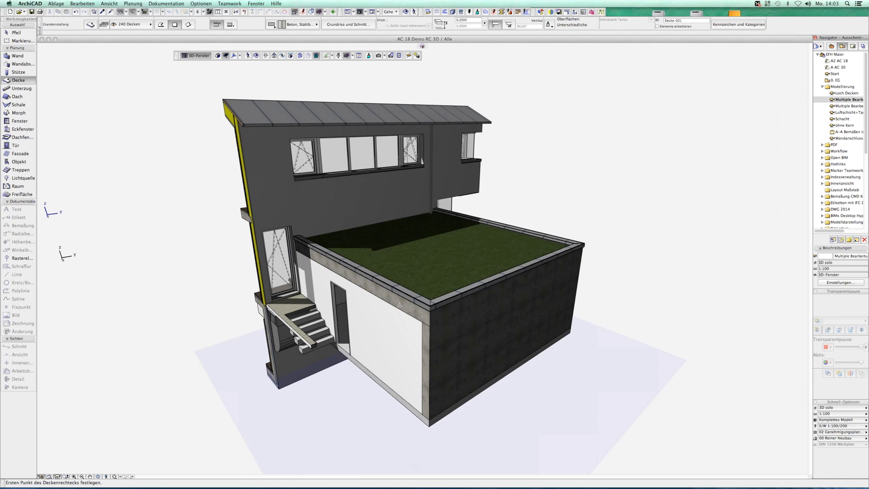
pyautogui.click(17, 33)
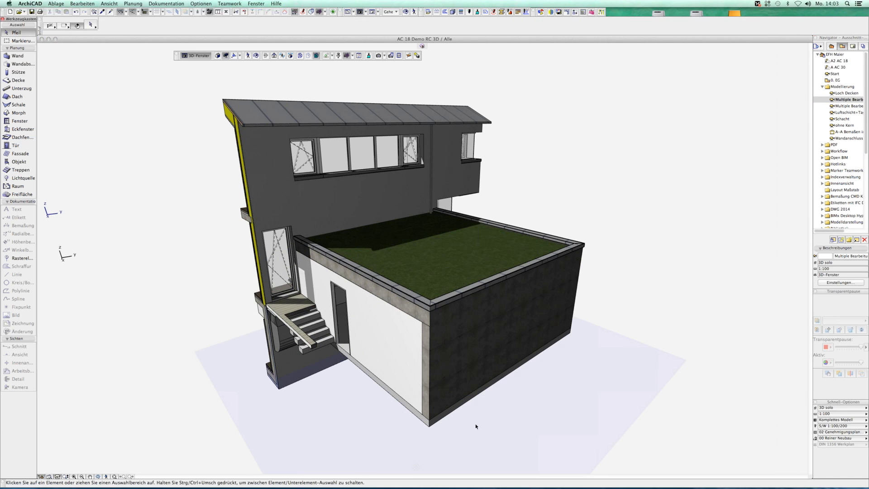
pyautogui.moveTo(620, 436); pyautogui.dragTo(409, 261)
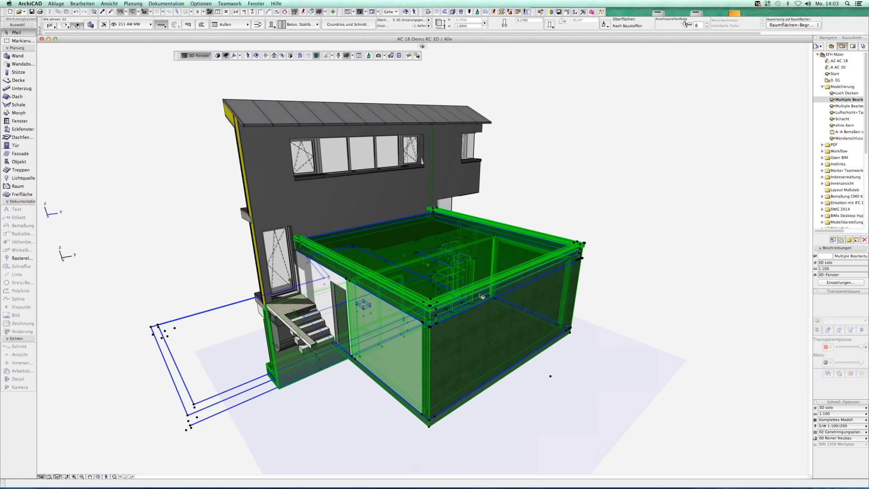
pyautogui.scroll(3, 475, 317)
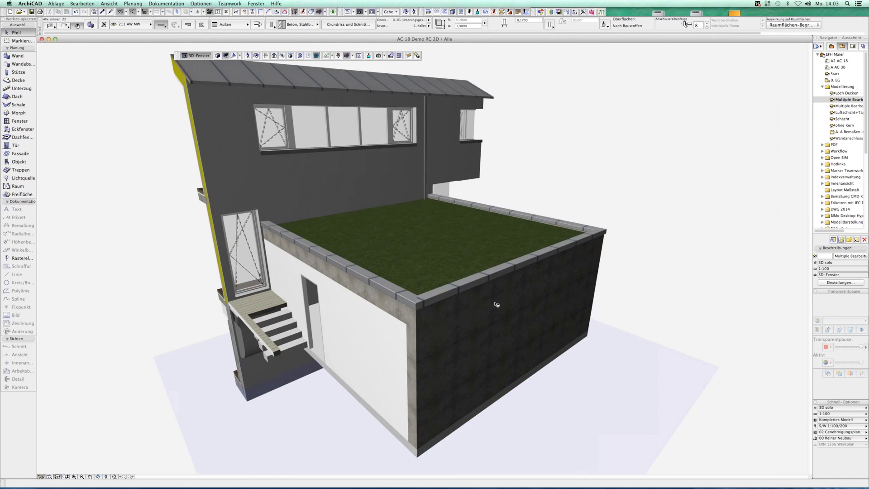
# - Move the annex's corner point outward to chamfer its walls and roof slab together
pyautogui.click(507, 289)
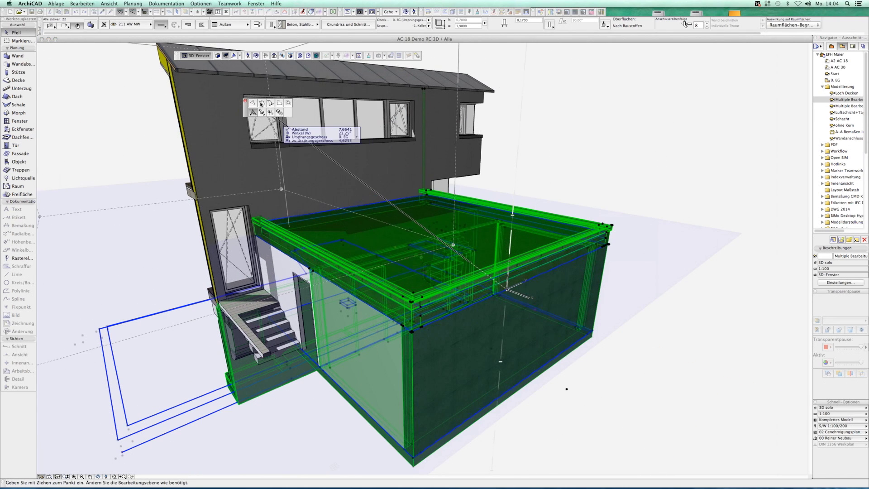
pyautogui.click(253, 104)
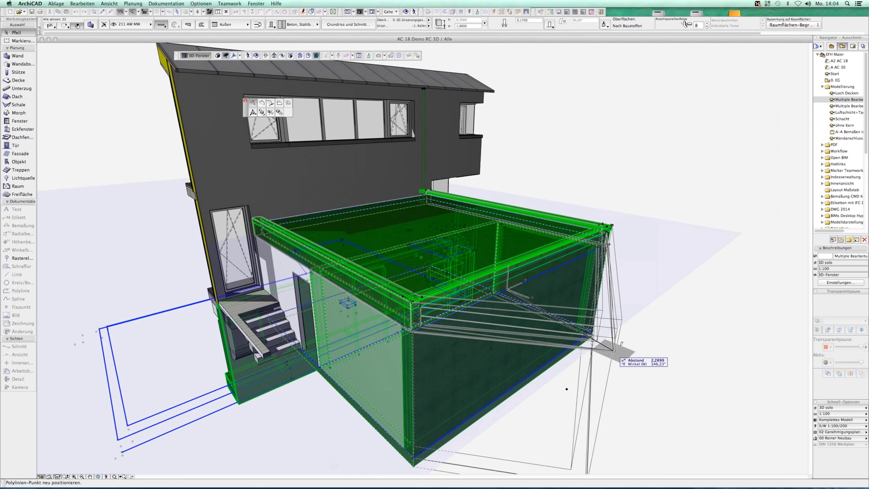
pyautogui.click(633, 358)
pyautogui.scroll(3, 652, 321)
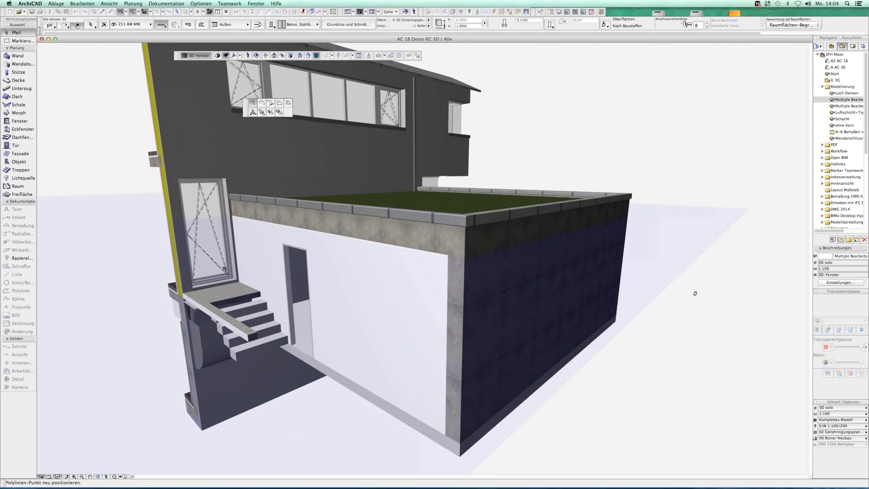
pyautogui.scroll(5, 658, 338)
pyautogui.scroll(-8, 659, 337)
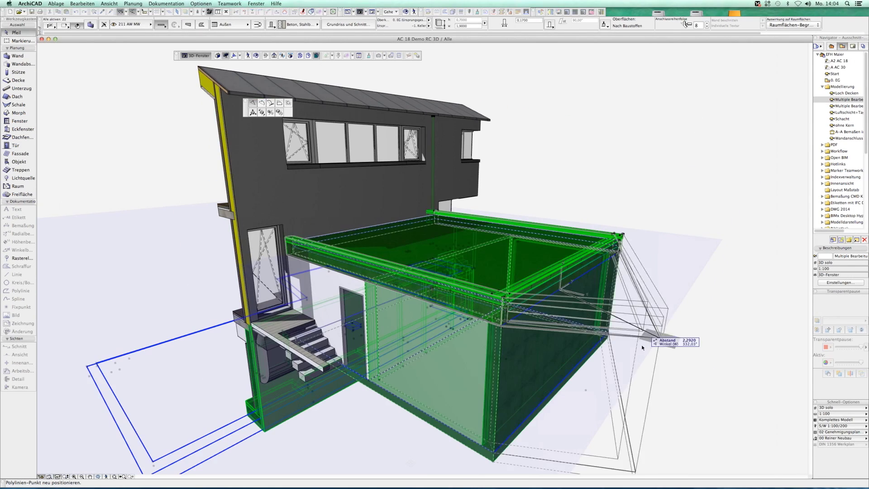
pyautogui.click(652, 340)
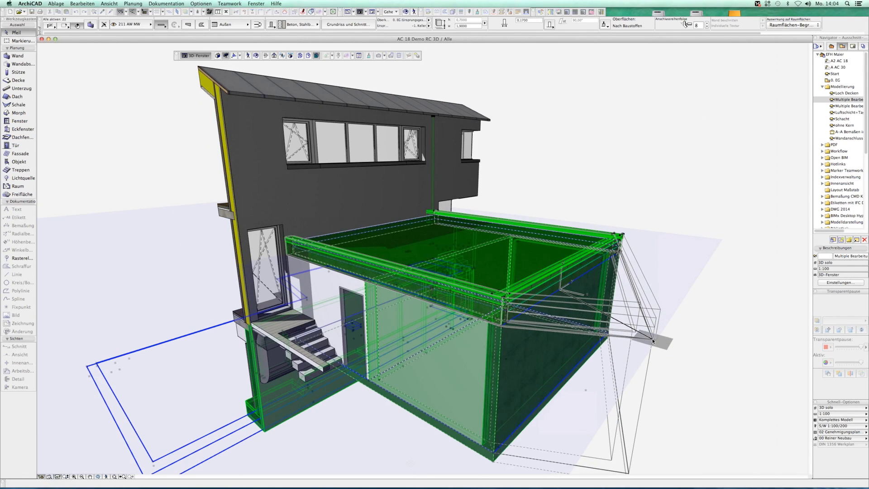
pyautogui.click(720, 366)
pyautogui.keyDown('shift'); pyautogui.moveTo(720, 366); pyautogui.dragTo(690, 360, button='middle'); pyautogui.keyUp('shift')
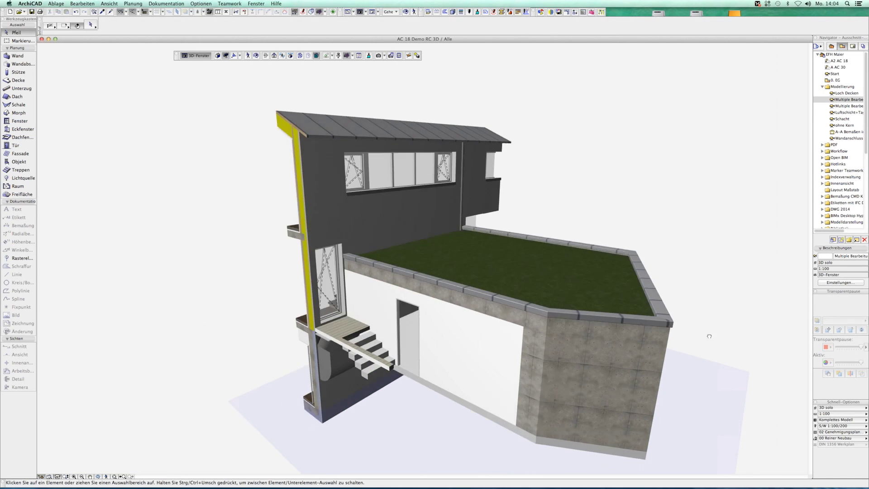
pyautogui.scroll(4, 690, 359)
pyautogui.scroll(3, 588, 276)
pyautogui.scroll(2, 588, 275)
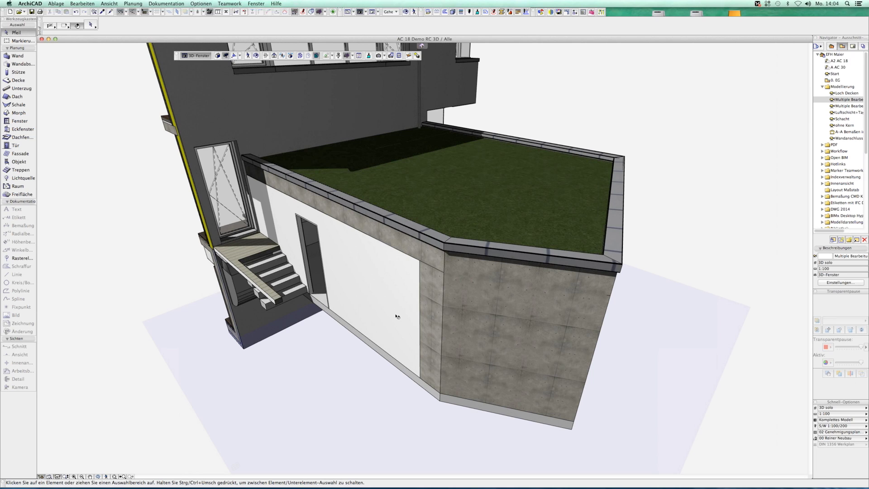
# - Undo the angled corner, open the sectioned-house view and select the box's slabs and walls
pyautogui.click(75, 12)
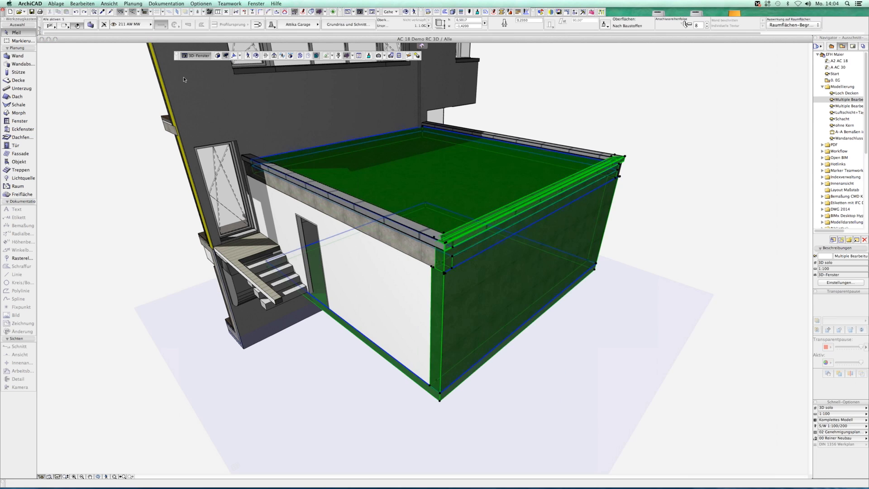
pyautogui.doubleClick(839, 106)
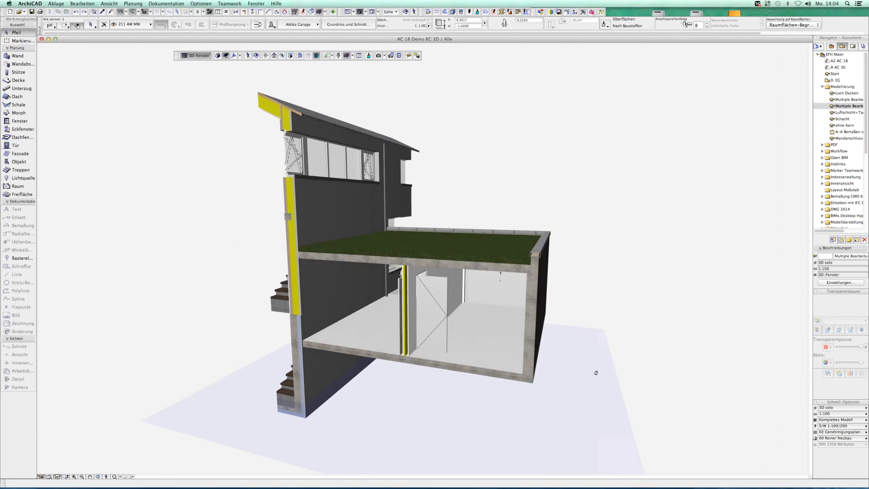
pyautogui.moveTo(636, 429); pyautogui.dragTo(549, 300)
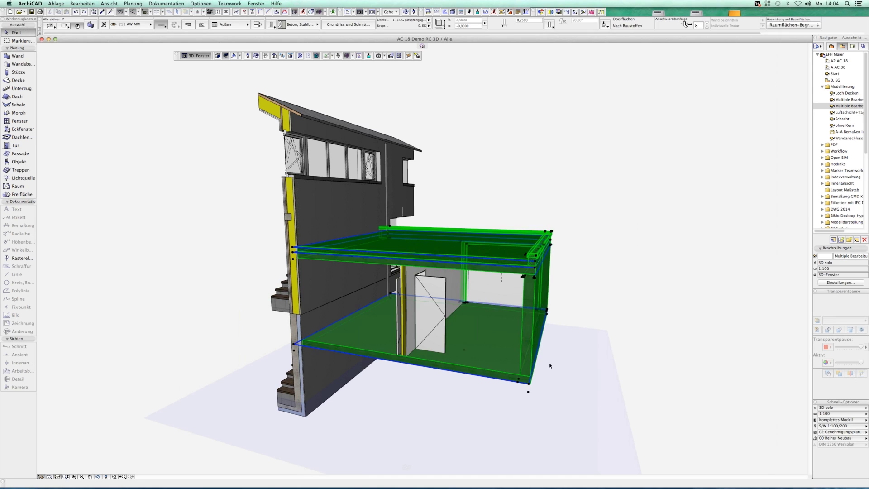
pyautogui.scroll(3, 546, 363)
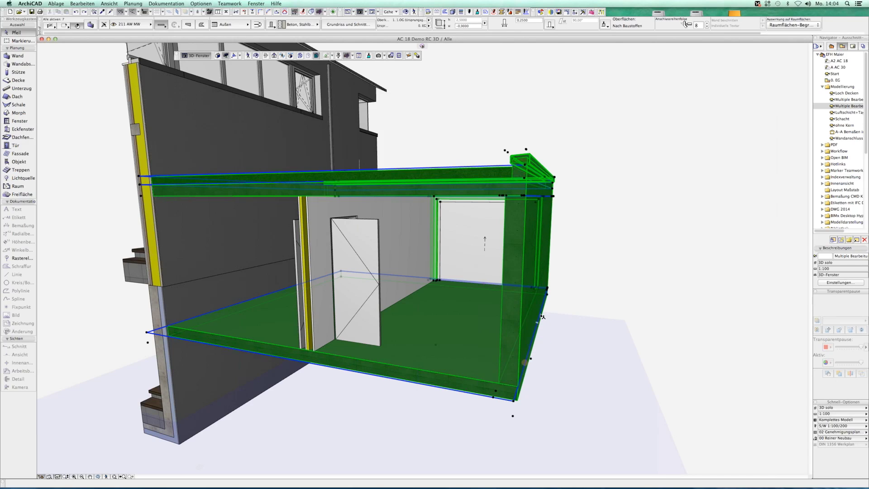
# - Preview a Curve Edge arc on the slab edge, then cancel it
pyautogui.click(542, 316)
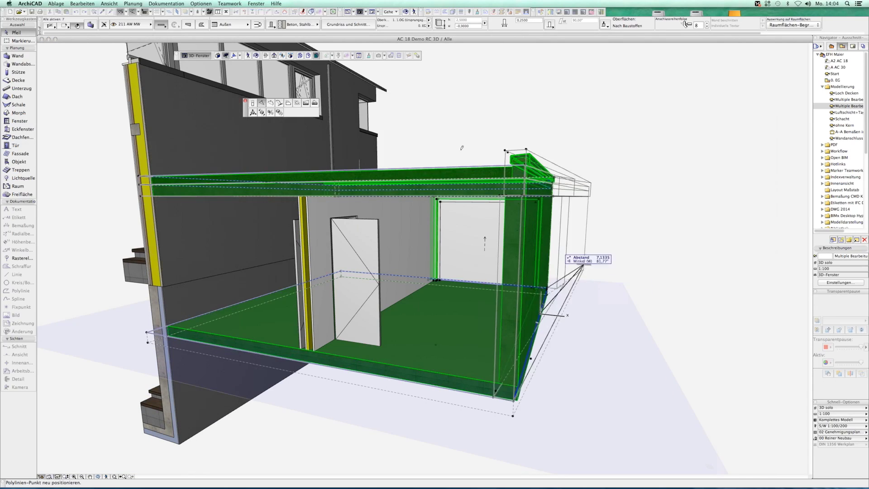
pyautogui.click(270, 102)
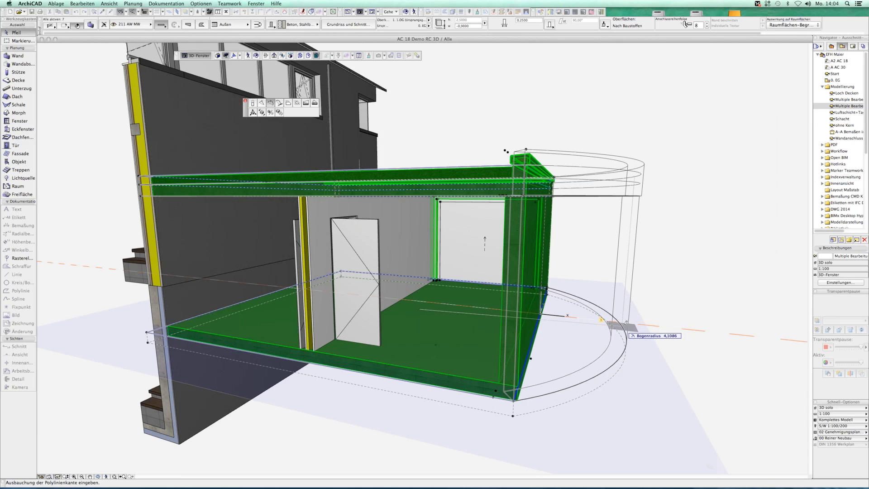
pyautogui.press('Escape')
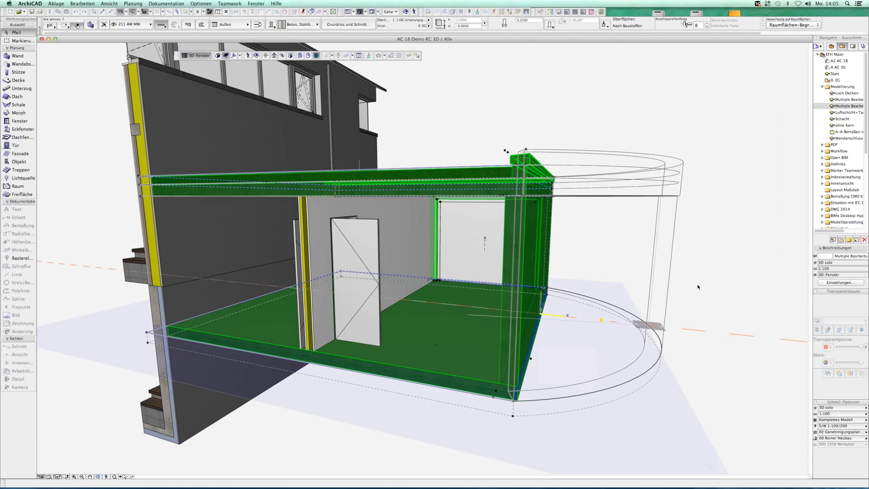
# - Open the Luftschicht+Tags view and zoom in around the yellow column at the floor slab
pyautogui.doubleClick(841, 113)
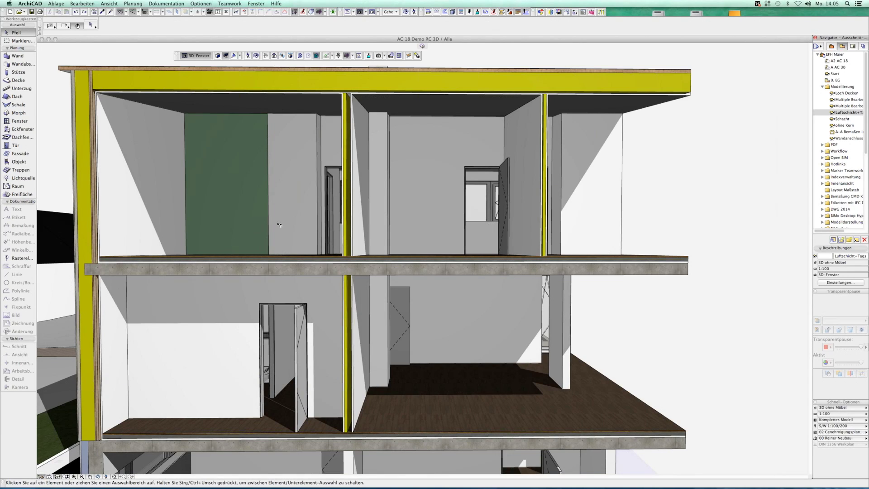
pyautogui.scroll(3, 278, 224)
pyautogui.scroll(3, 281, 229)
pyautogui.scroll(2, 287, 235)
pyautogui.scroll(2, 292, 241)
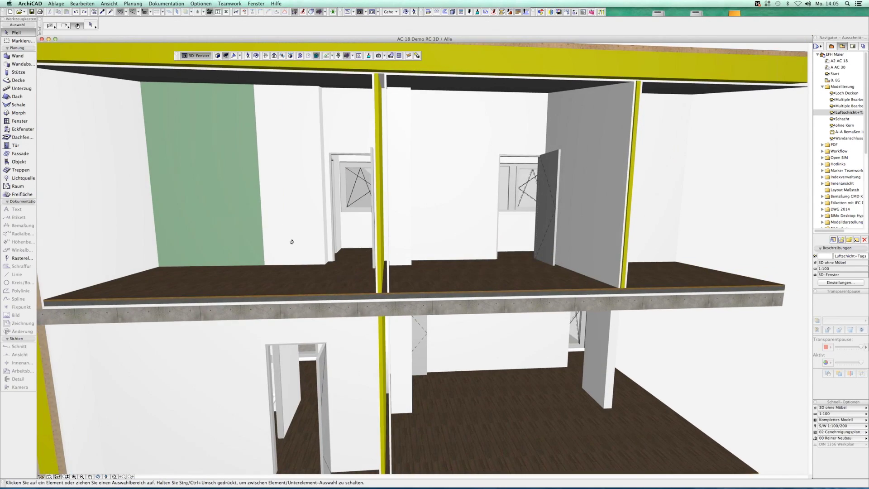
pyautogui.scroll(1, 291, 241)
pyautogui.scroll(1, 291, 241)
pyautogui.scroll(1, 292, 240)
pyautogui.scroll(1, 293, 240)
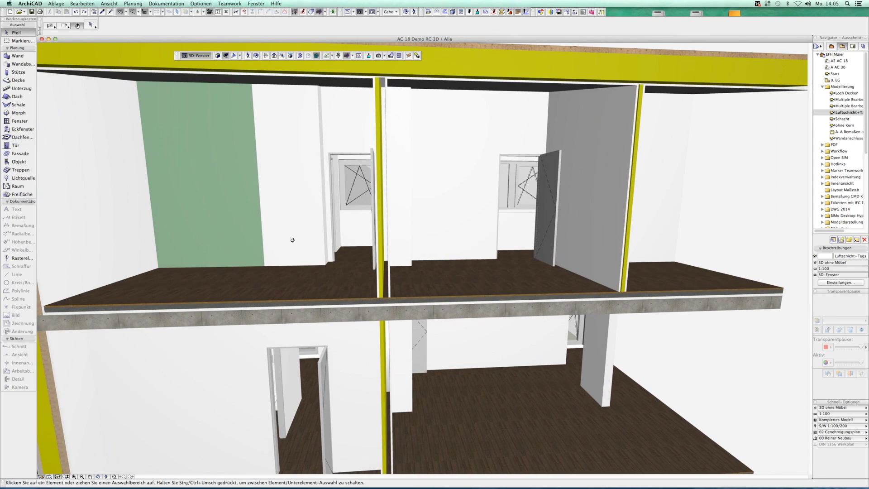
pyautogui.scroll(2, 317, 255)
pyautogui.scroll(1, 353, 278)
pyautogui.scroll(2, 380, 298)
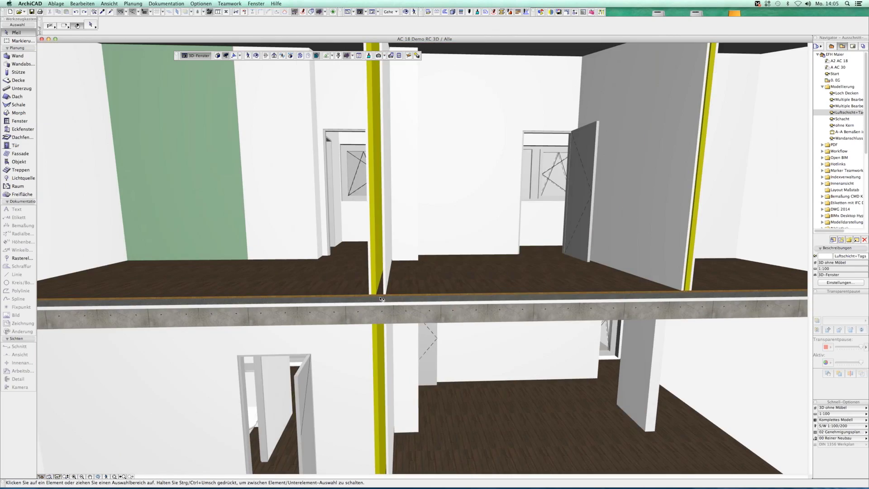
pyautogui.scroll(2, 362, 253)
pyautogui.scroll(1, 330, 244)
pyautogui.scroll(1, 359, 237)
pyautogui.scroll(1, 336, 240)
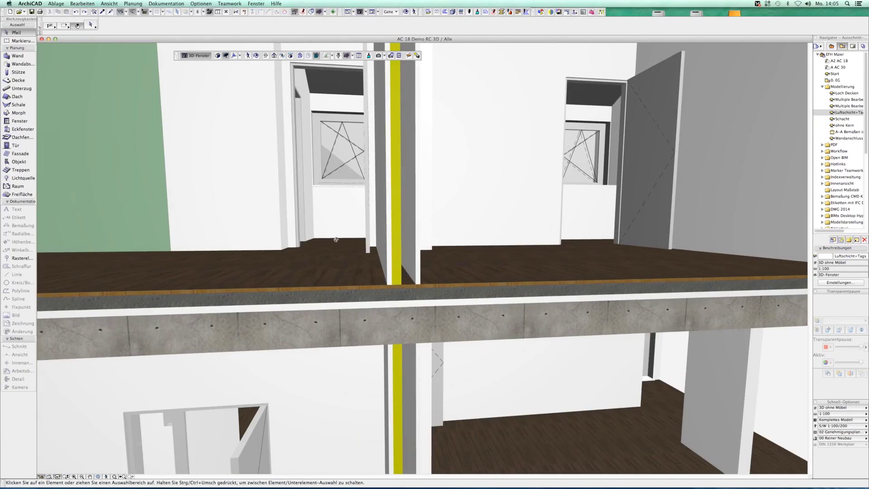
pyautogui.scroll(2, 336, 240)
pyautogui.scroll(1, 321, 237)
pyautogui.scroll(1, 306, 234)
pyautogui.scroll(1, 291, 231)
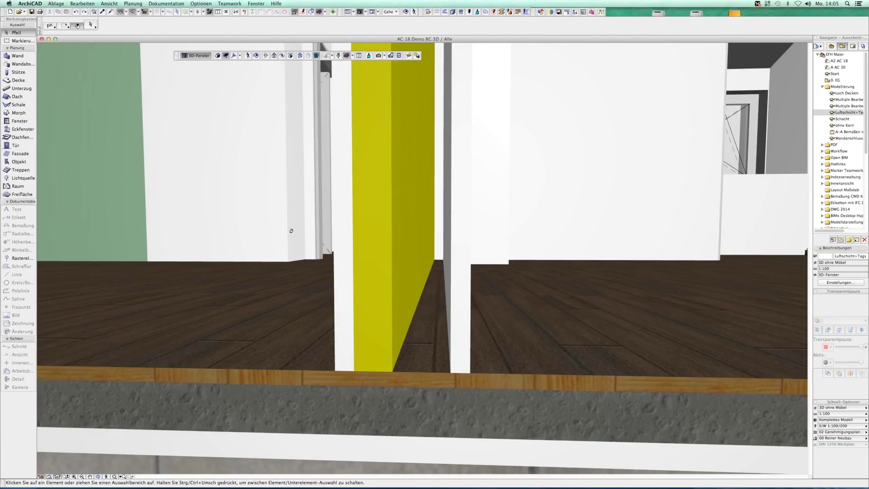
pyautogui.scroll(2, 291, 230)
pyautogui.scroll(-3, 290, 230)
pyautogui.scroll(-3, 291, 231)
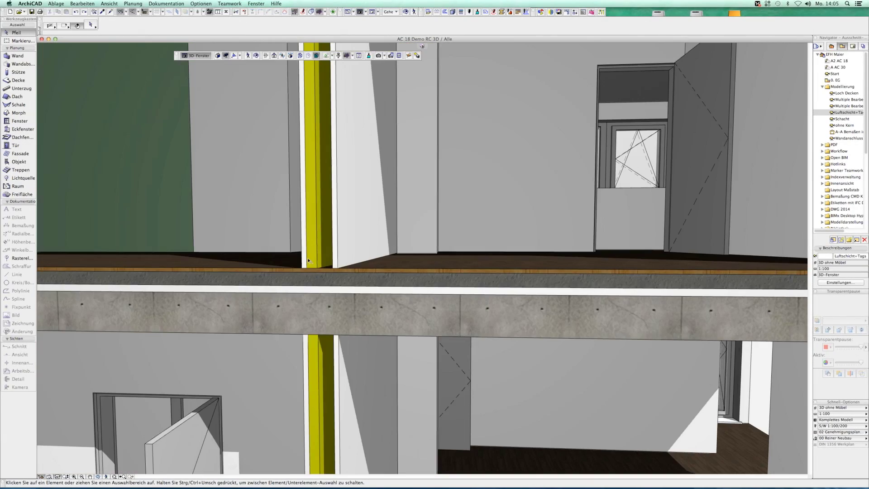
pyautogui.scroll(2, 308, 260)
pyautogui.scroll(1, 317, 263)
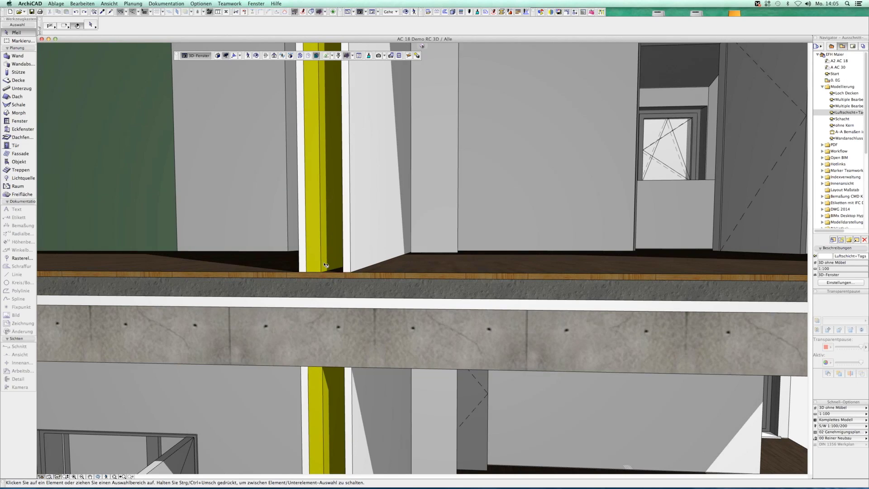
pyautogui.scroll(1, 334, 267)
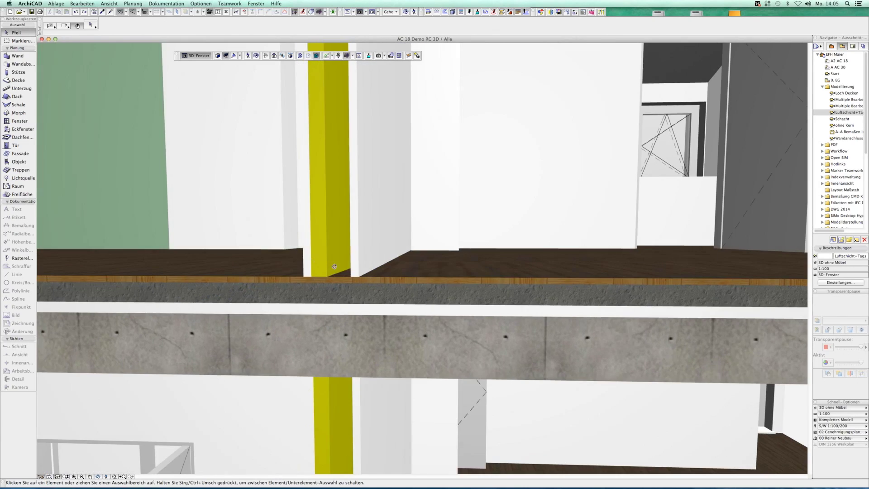
pyautogui.keyDown('shift'); pyautogui.moveTo(334, 267); pyautogui.dragTo(354, 245, button='middle'); pyautogui.keyUp('shift')
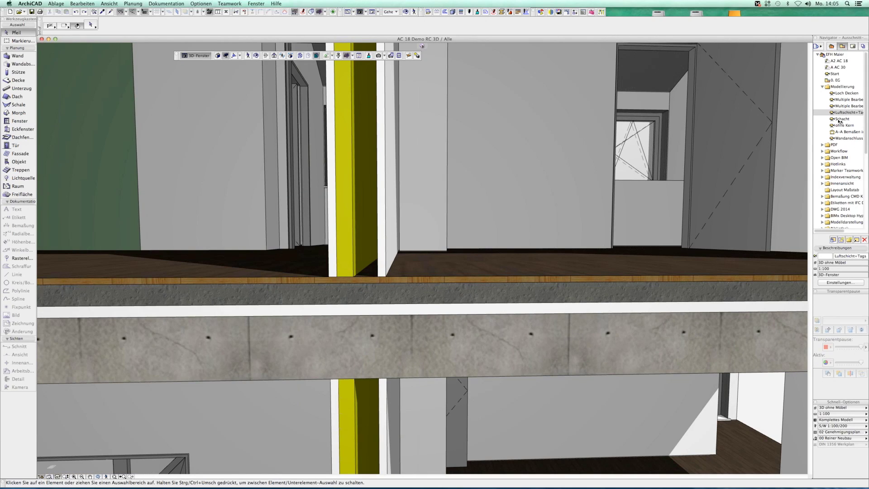
# - Open the Schacht view, inspect the shaft wall and run Collision Detection, yielding 5 collisions
pyautogui.doubleClick(839, 119)
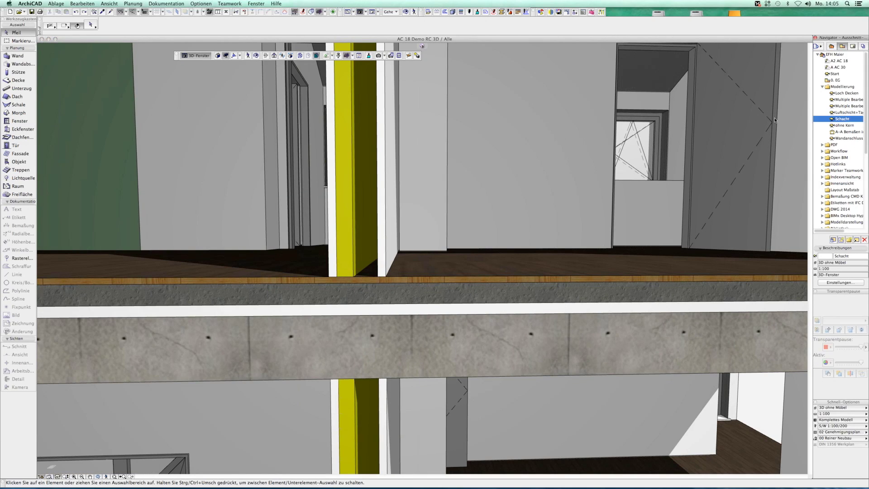
pyautogui.scroll(2, 425, 327)
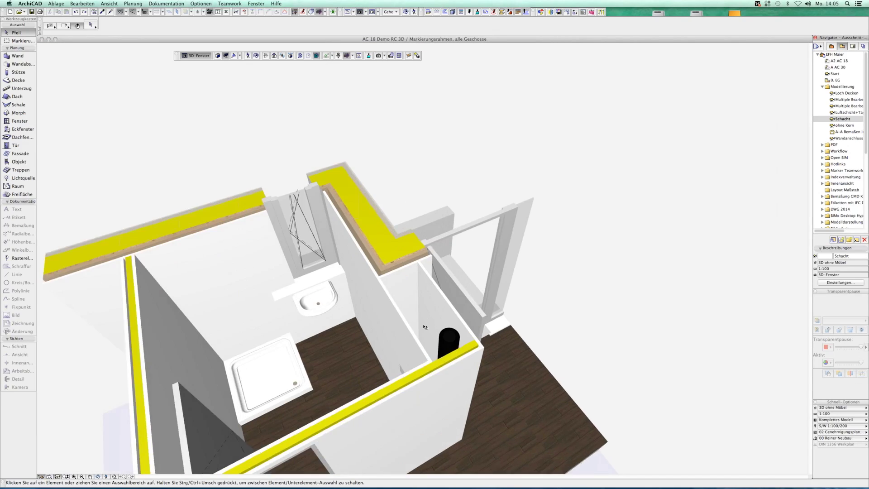
pyautogui.scroll(2, 415, 328)
pyautogui.scroll(2, 404, 330)
pyautogui.scroll(2, 394, 331)
pyautogui.scroll(2, 383, 333)
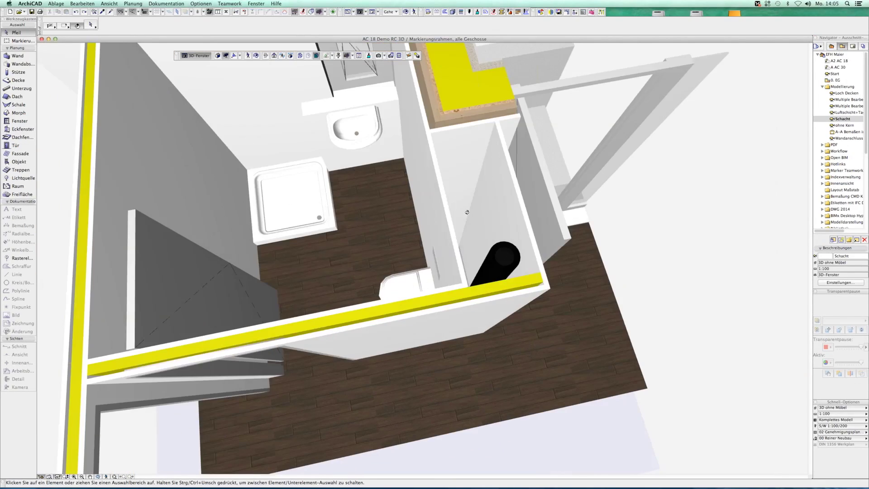
pyautogui.click(465, 221)
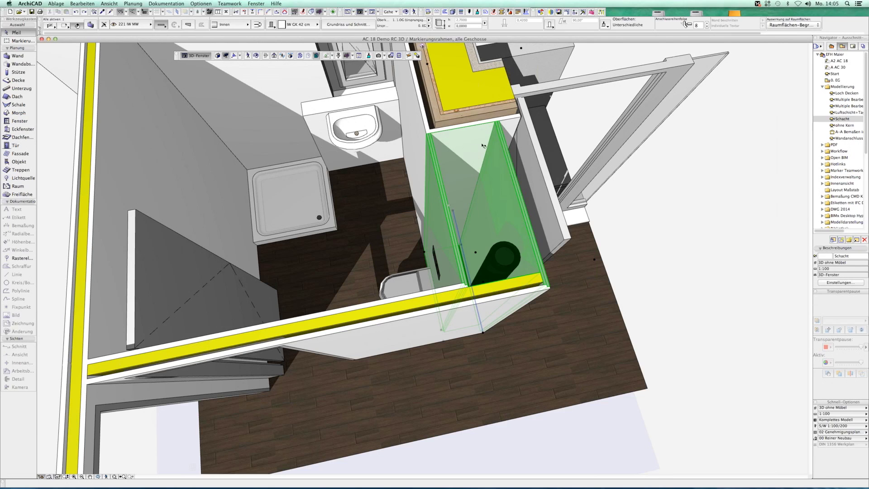
pyautogui.press('Escape')
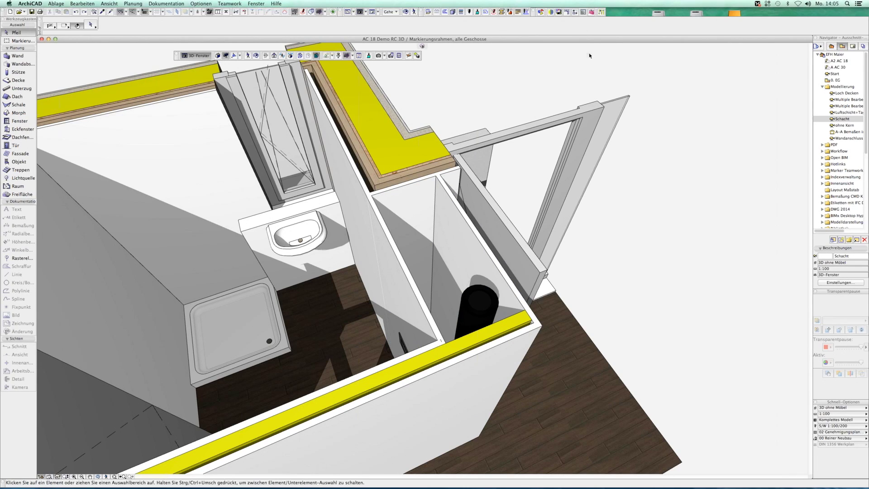
pyautogui.click(592, 13)
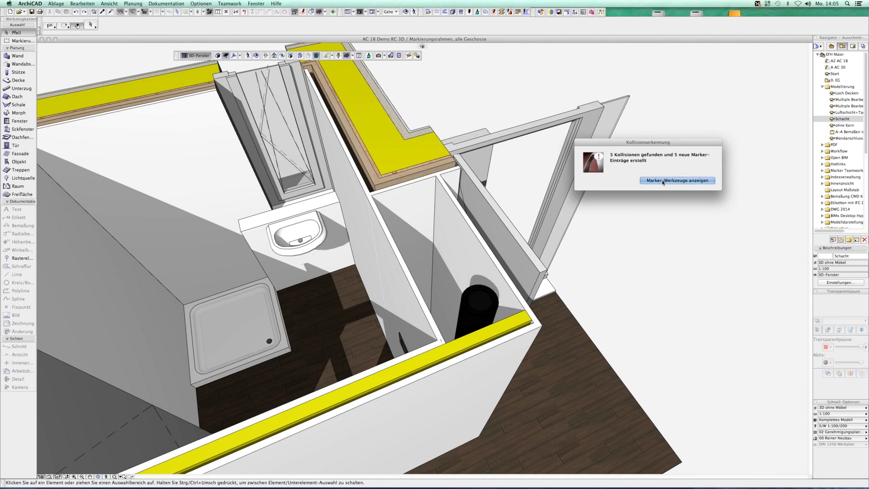
# - Review collision markers Konflikt 003 and Konflikt 004 in the Marker Tools list
pyautogui.click(665, 180)
pyautogui.click(531, 102)
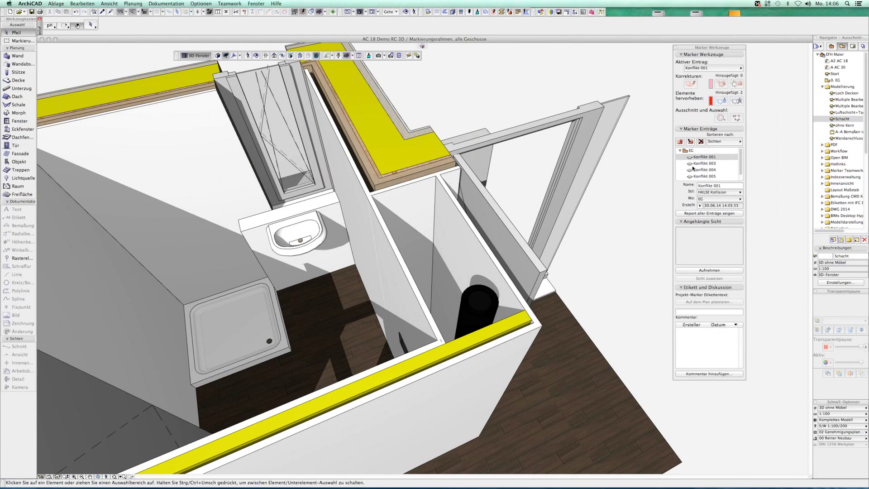
pyautogui.click(690, 163)
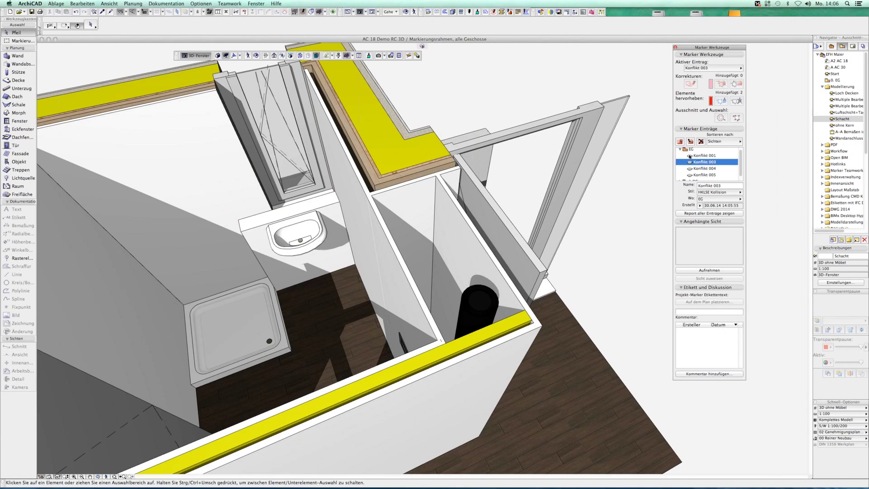
pyautogui.click(691, 169)
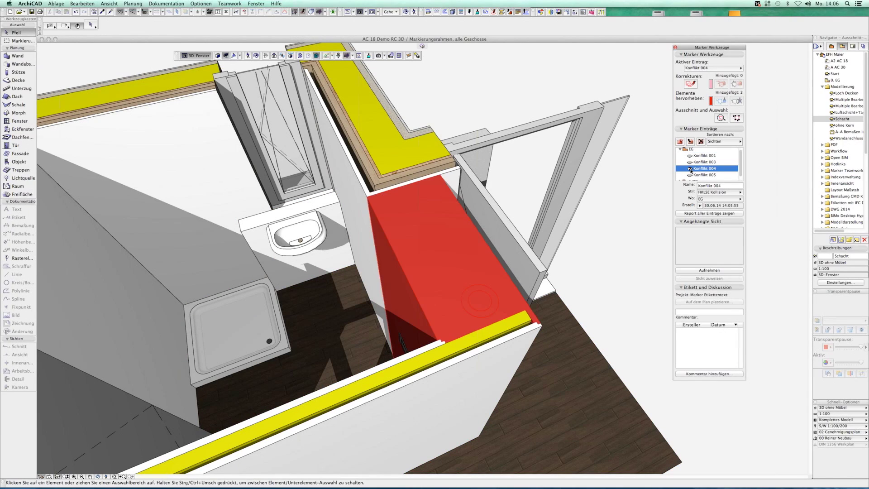
pyautogui.scroll(-1, 691, 171)
pyautogui.click(691, 171)
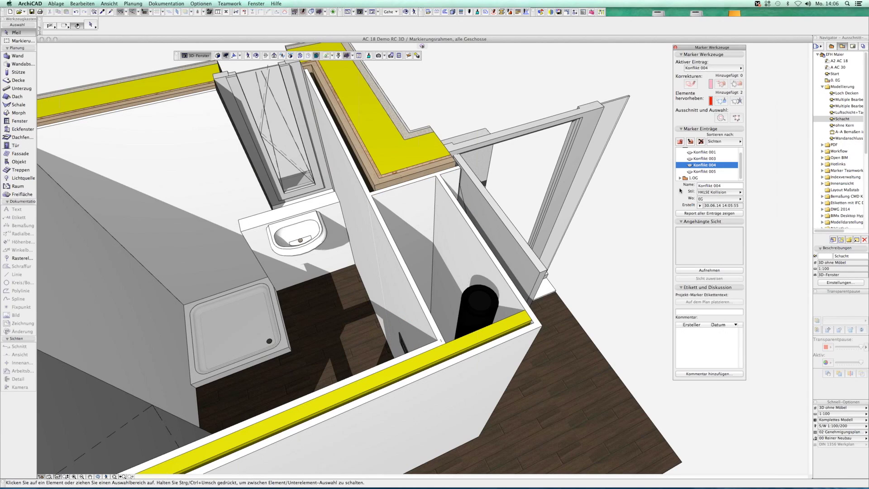
# - Close the marker palette and select the shaft wall clashing with the pipe
pyautogui.click(676, 48)
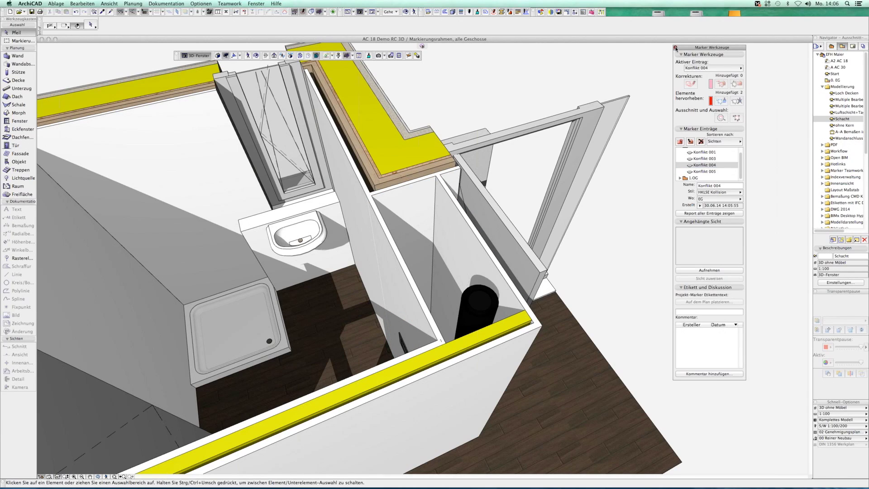
pyautogui.click(676, 48)
pyautogui.click(472, 244)
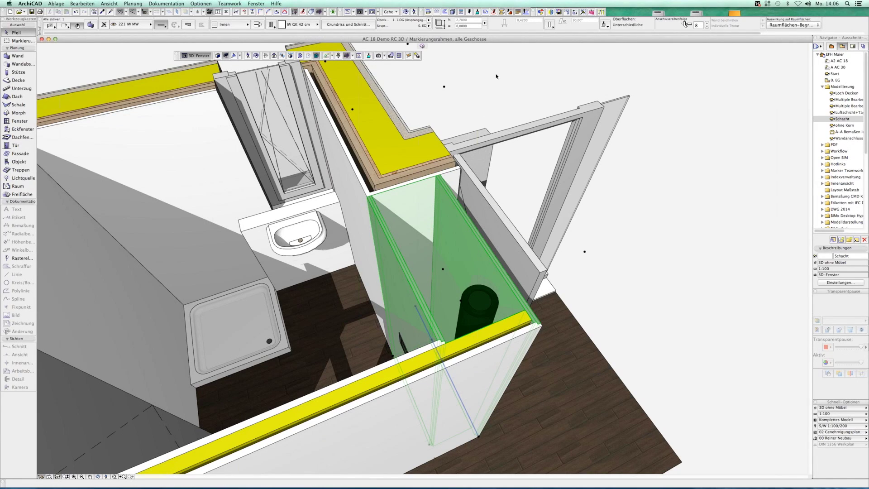
# - Exclude the Luftschicht vertikal building material from collision checks, then deselect the shaft walls
pyautogui.click(452, 11)
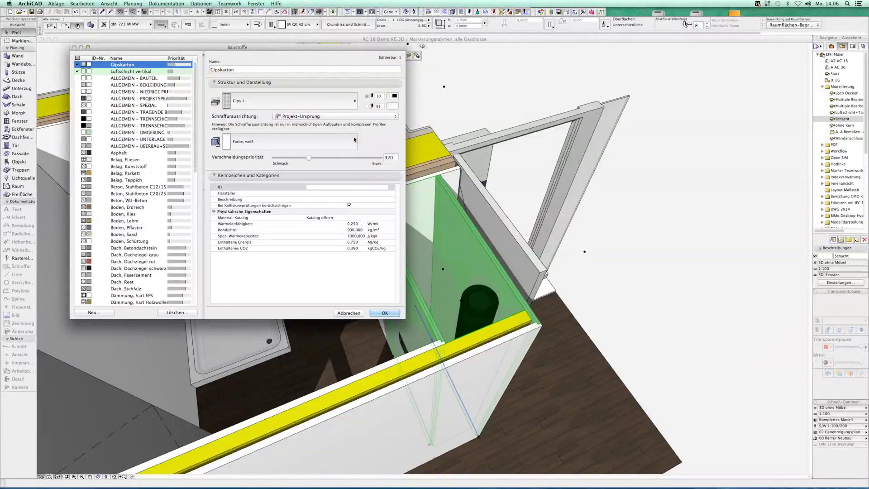
pyautogui.moveTo(120, 52); pyautogui.dragTo(185, 56)
pyautogui.click(202, 80)
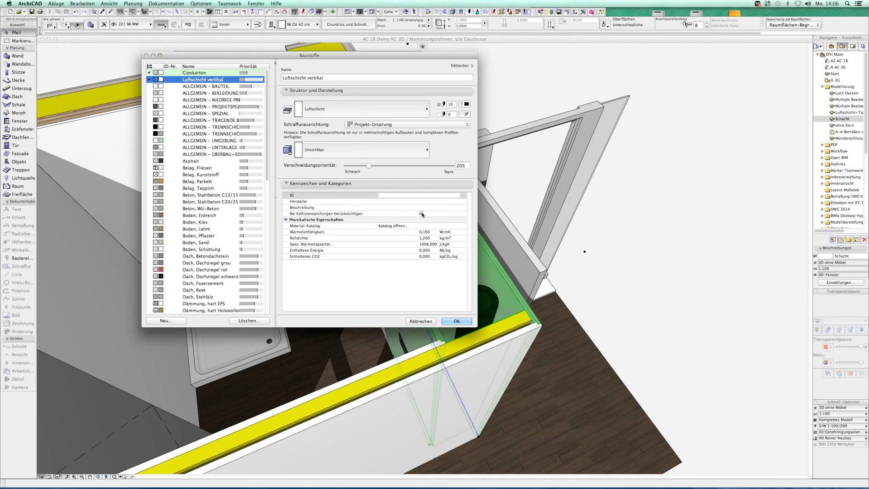
pyautogui.click(456, 321)
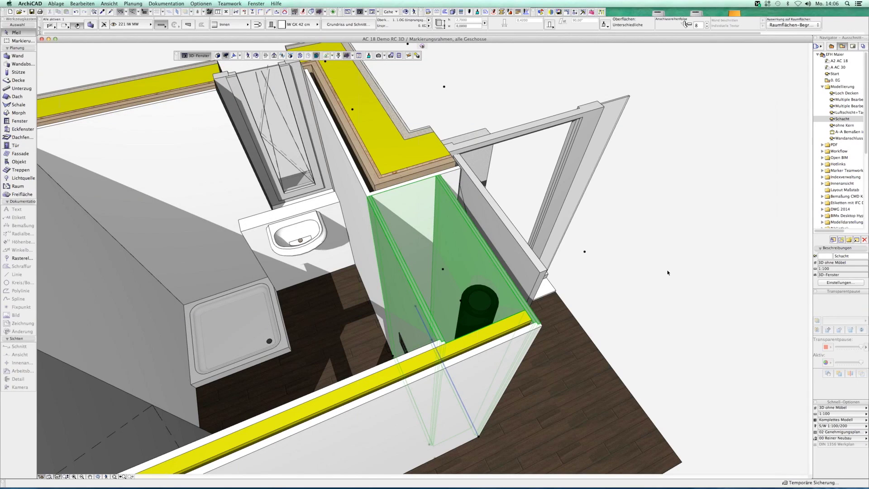
pyautogui.click(610, 248)
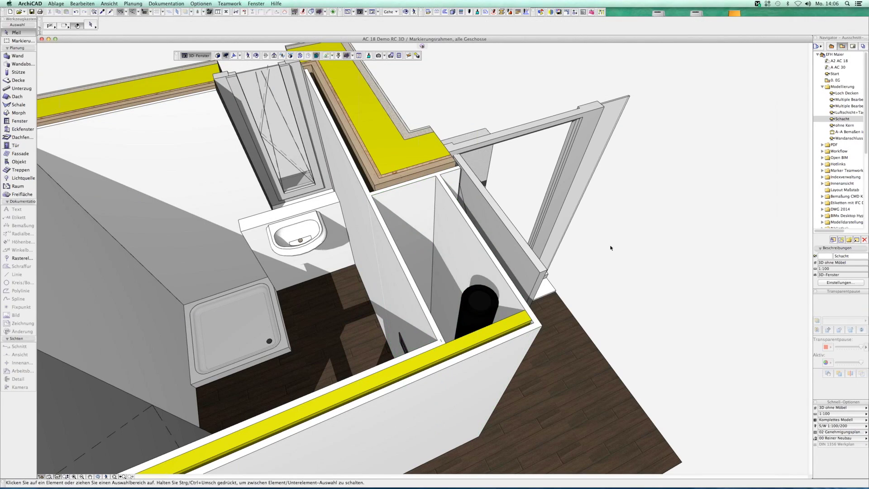
# - Rerun Collision Detection, dismiss the four-conflict result and marker tools, and zoom over the shaft
pyautogui.click(591, 12)
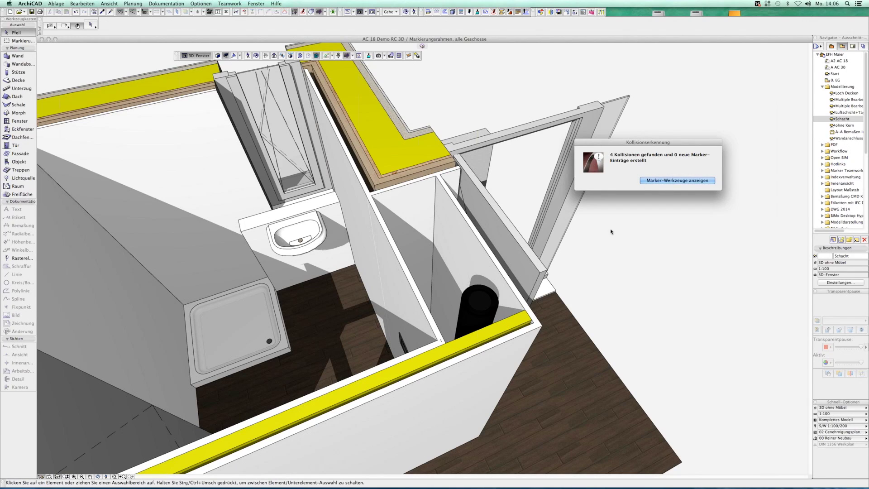
pyautogui.press('Return')
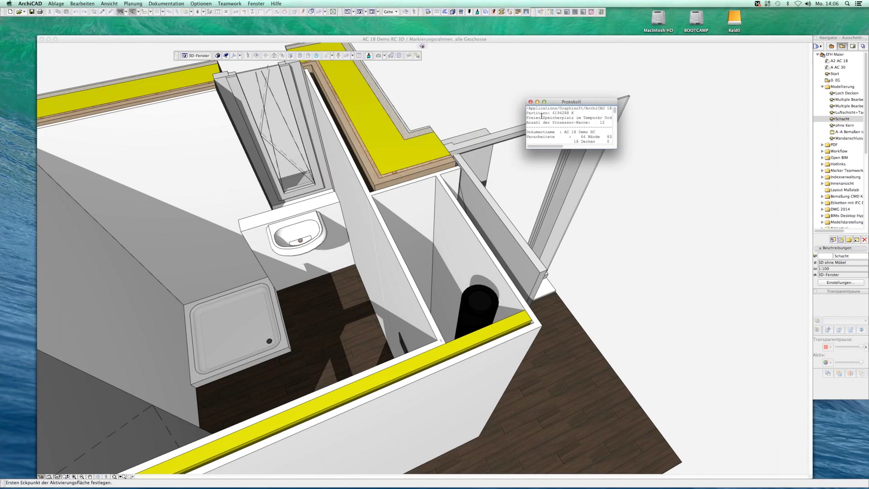
pyautogui.click(530, 102)
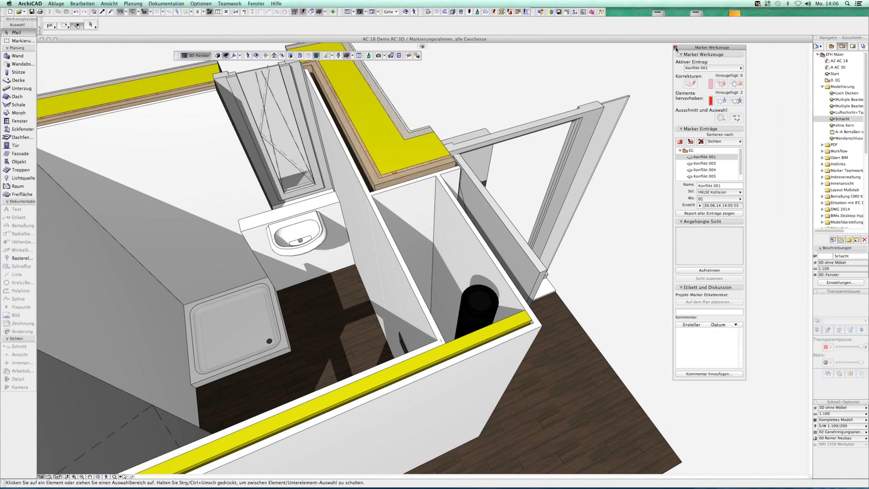
pyautogui.click(676, 47)
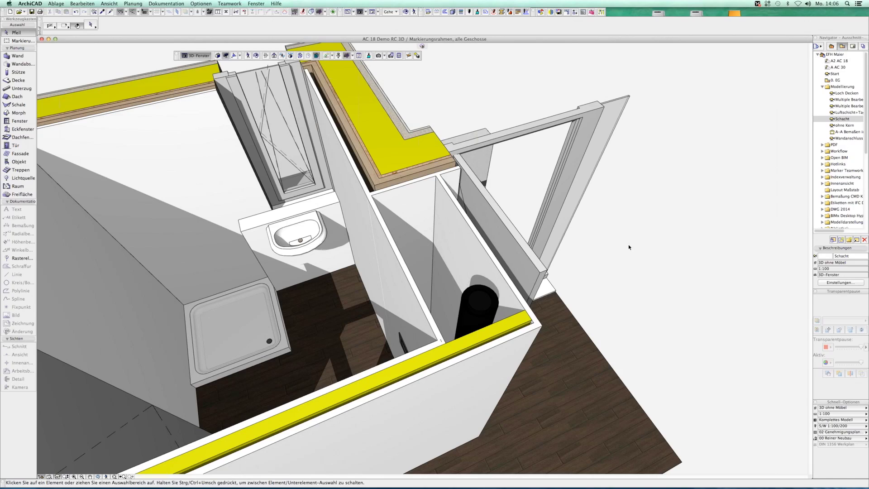
pyautogui.scroll(5, 615, 218)
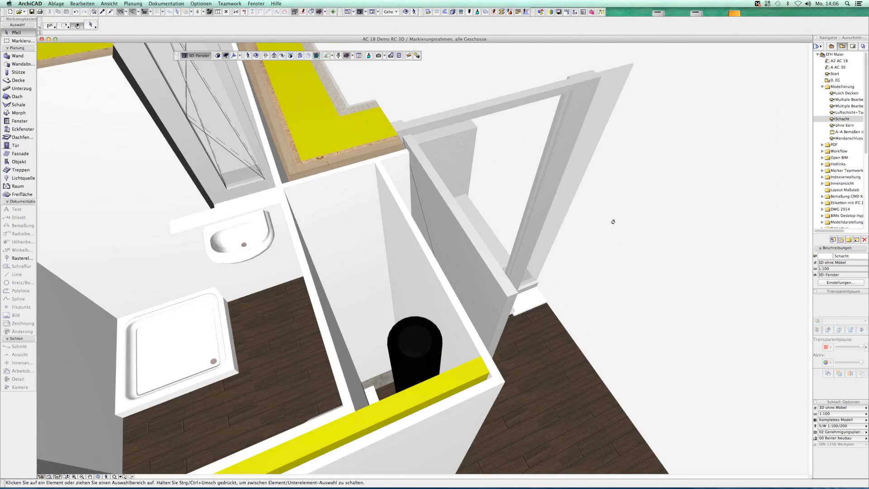
pyautogui.scroll(5, 613, 219)
pyautogui.scroll(-5, 616, 230)
pyautogui.scroll(-5, 612, 215)
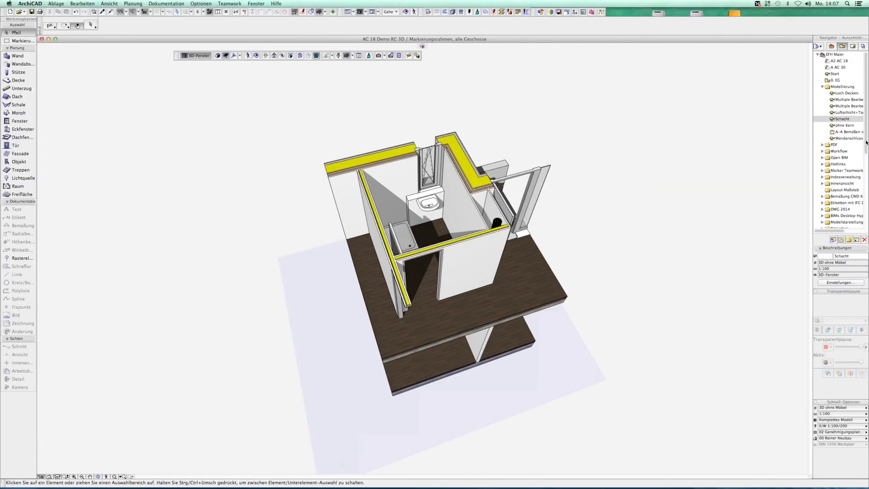
# - Open the ohne Kern view, zoom in and select the upper floor slab
pyautogui.click(844, 125)
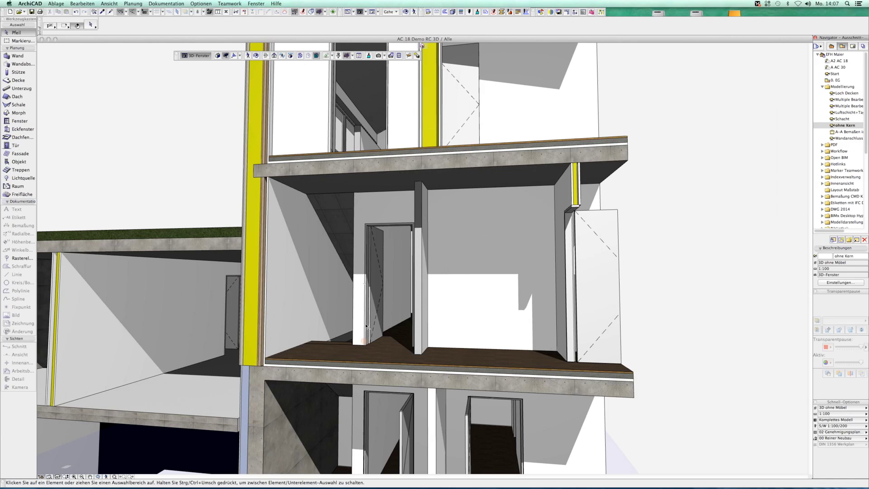
pyautogui.click(367, 325)
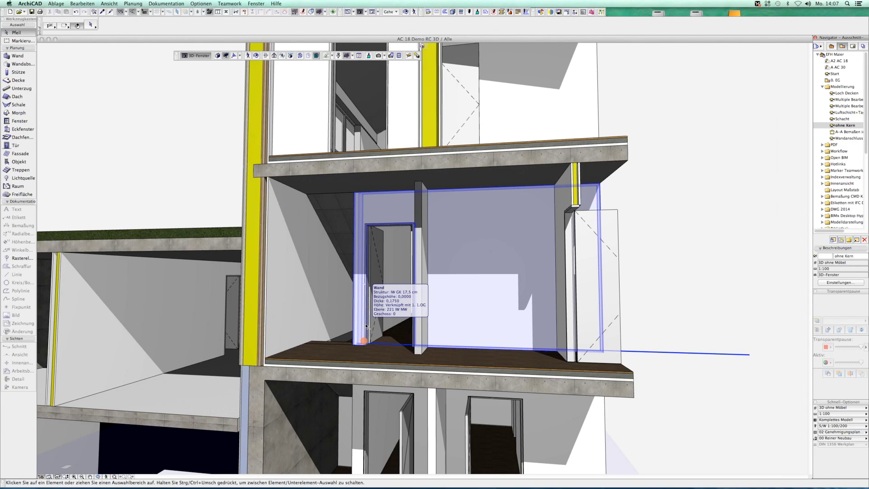
pyautogui.press('Escape')
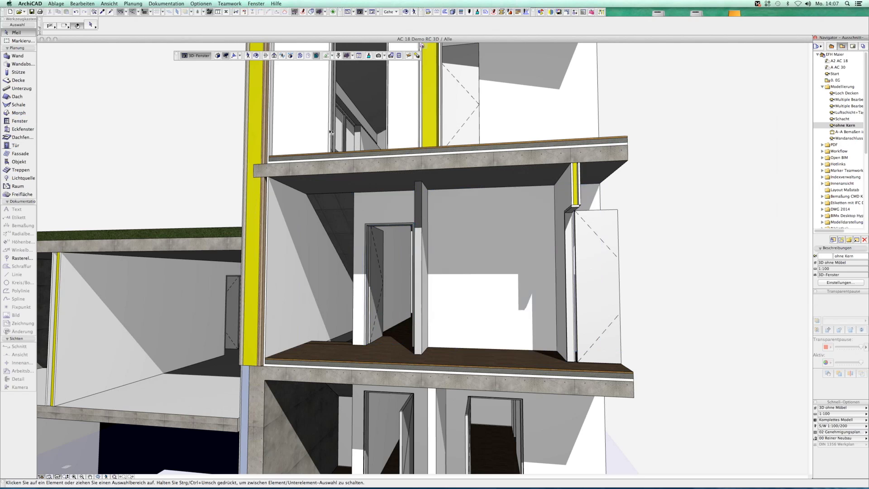
pyautogui.scroll(2, 331, 367)
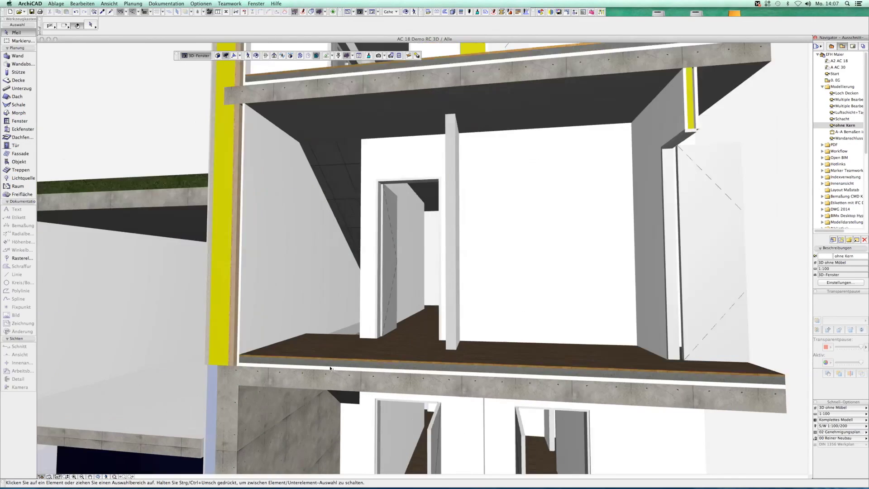
pyautogui.scroll(2, 326, 381)
pyautogui.scroll(2, 326, 376)
pyautogui.scroll(2, 320, 371)
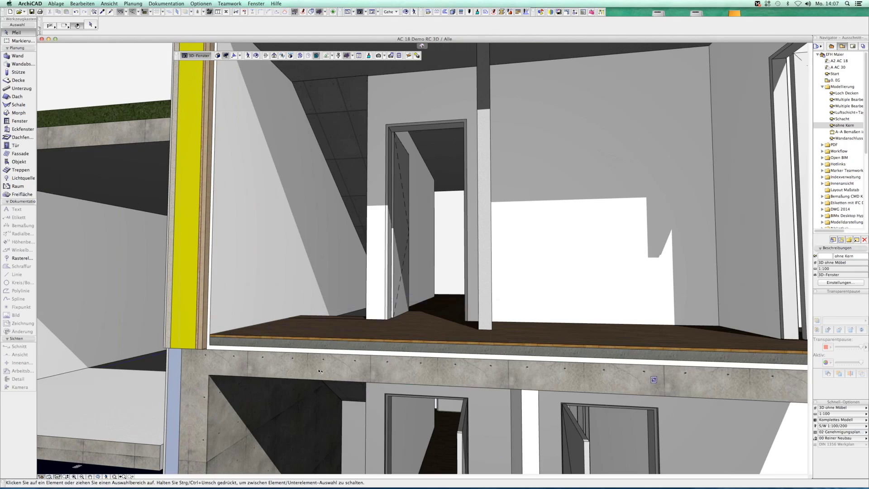
pyautogui.click(322, 359)
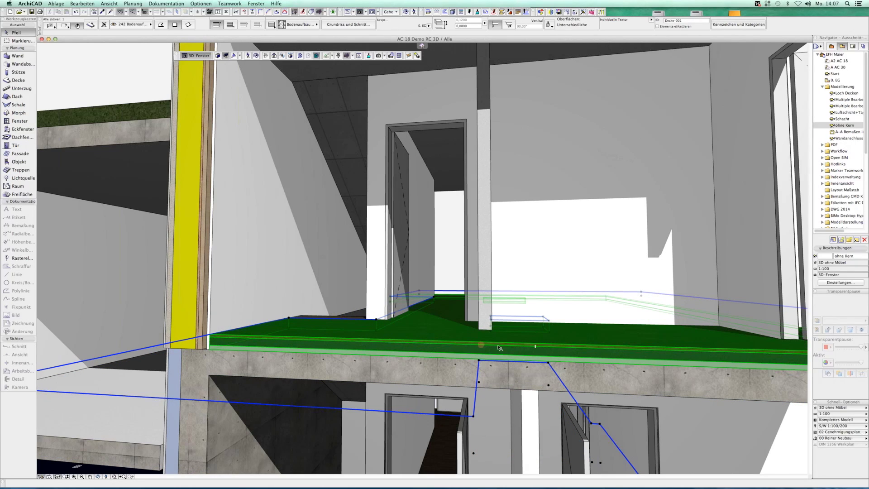
# - Inspect the upper slab's Bodenaufbau 12 cm composite (parquet, screed, EPS), then open the A-A section
pyautogui.press('Escape')
pyautogui.scroll(-5, 451, 340)
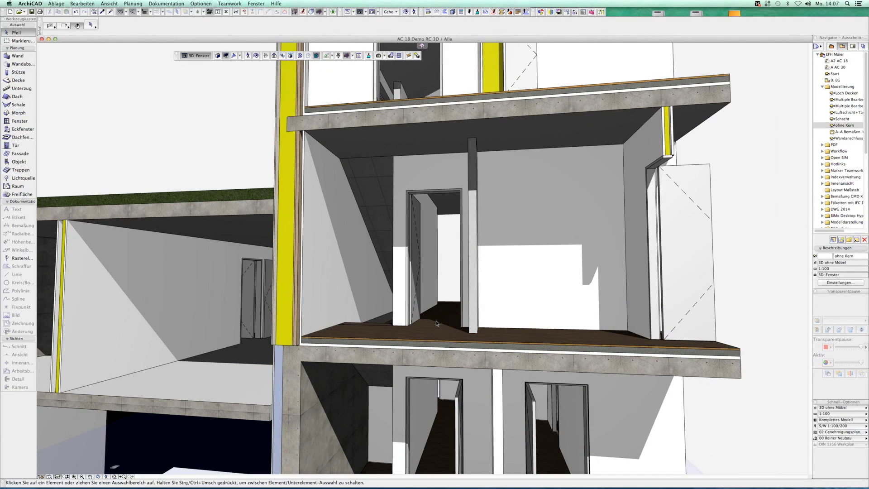
pyautogui.scroll(2, 712, 353)
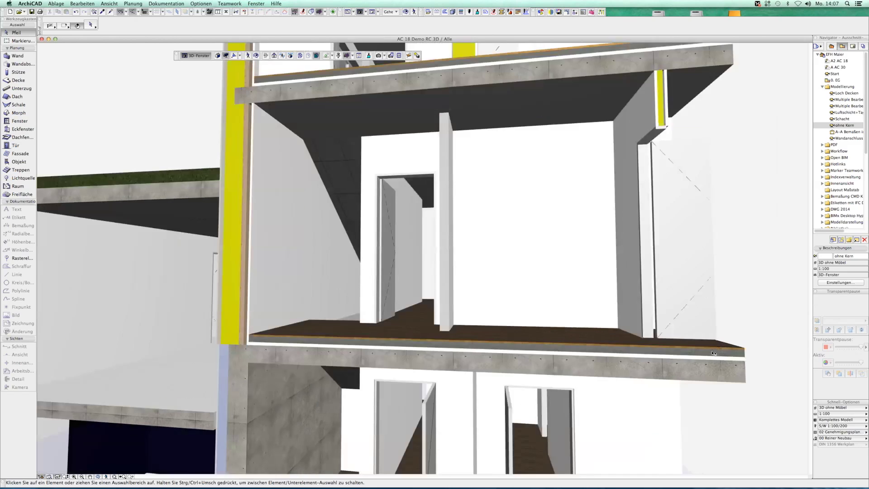
pyautogui.scroll(2, 679, 345)
pyautogui.scroll(2, 645, 336)
pyautogui.scroll(1, 610, 328)
pyautogui.scroll(2, 598, 321)
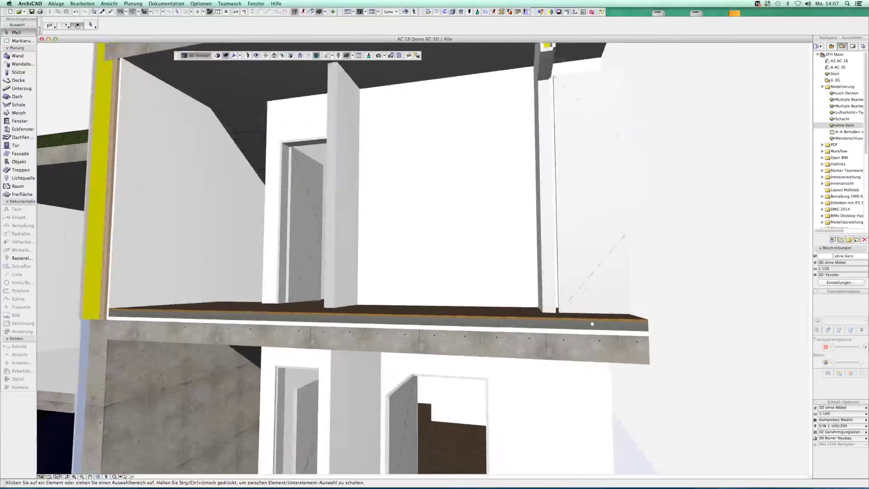
pyautogui.scroll(1, 543, 298)
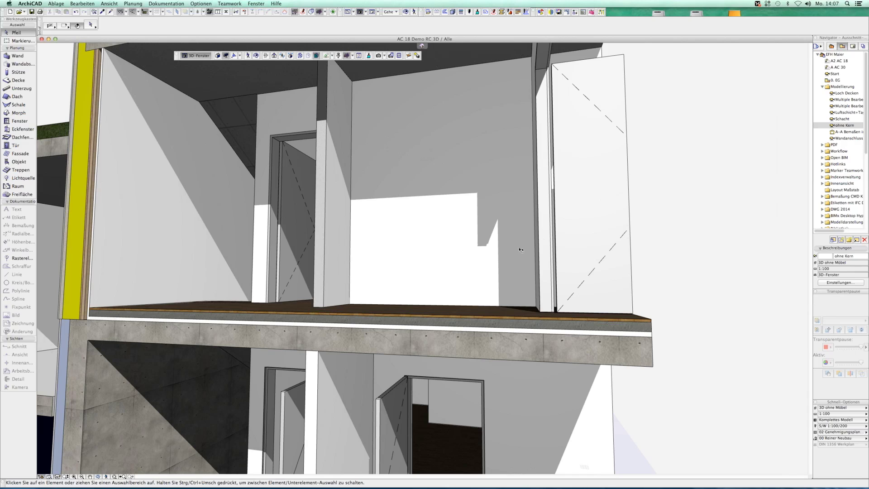
pyautogui.click(549, 321)
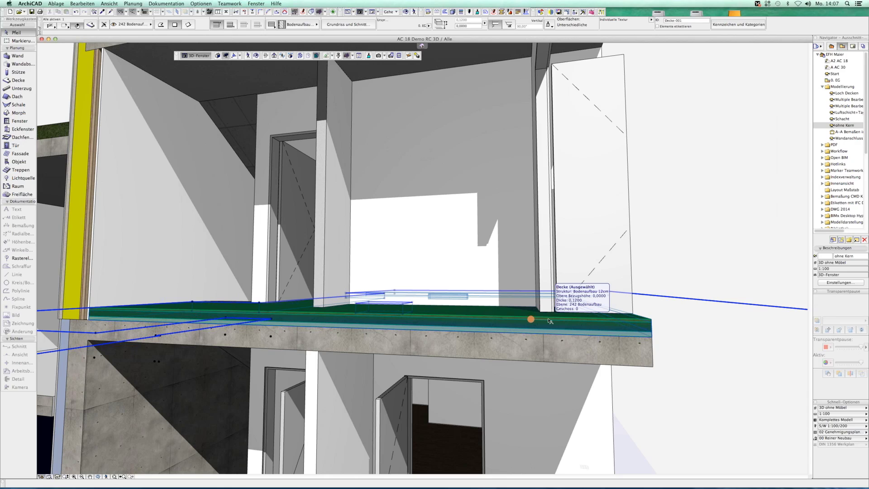
pyautogui.rightClick(548, 318)
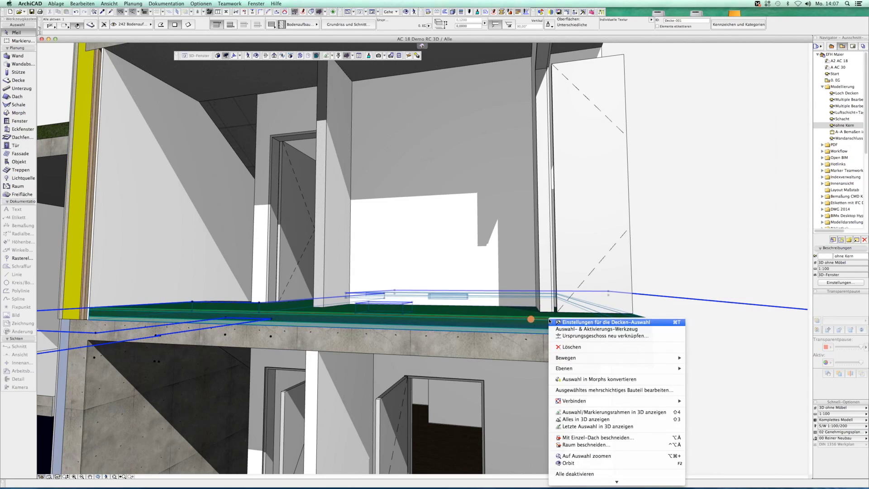
pyautogui.click(588, 390)
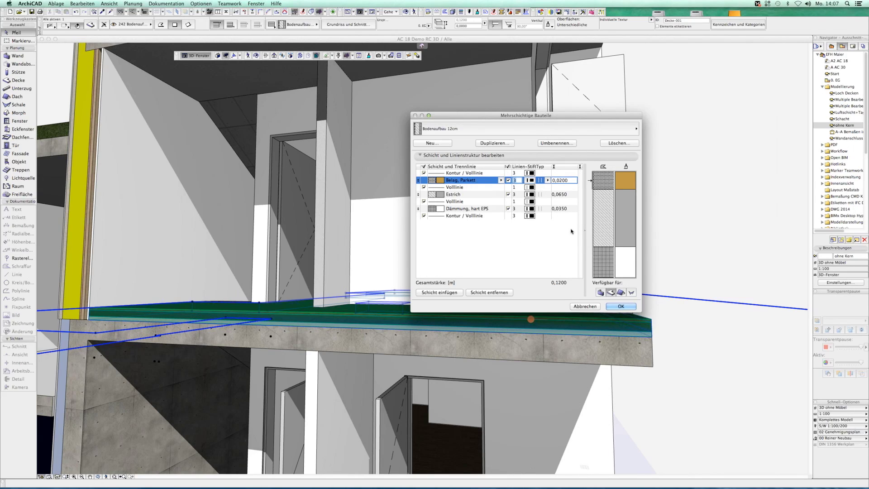
pyautogui.click(582, 307)
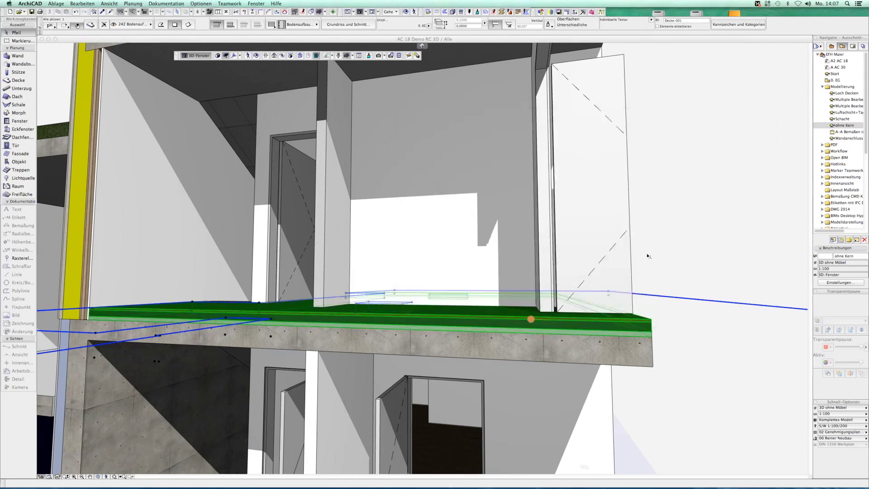
pyautogui.doubleClick(845, 132)
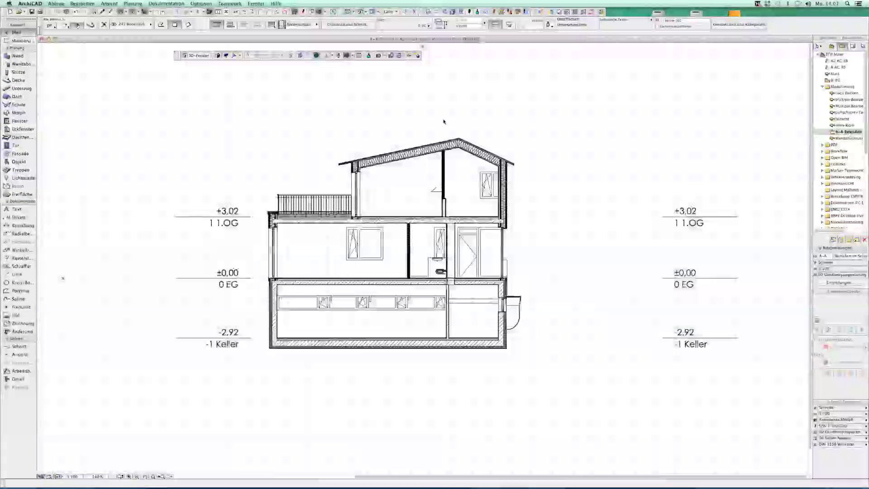
# - Add a vertical 20 / 2.82 / 20 dimension chain to the A-A ground floor, then open Wandanschluss
pyautogui.click(10, 225)
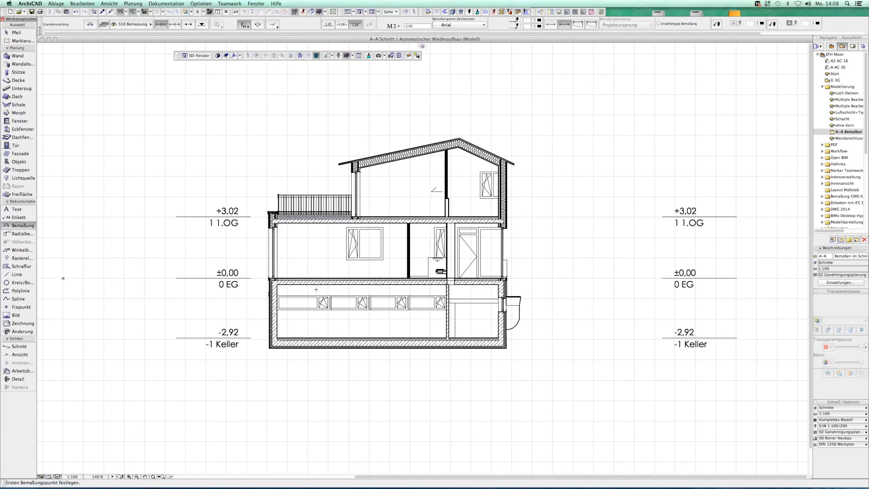
pyautogui.click(319, 282)
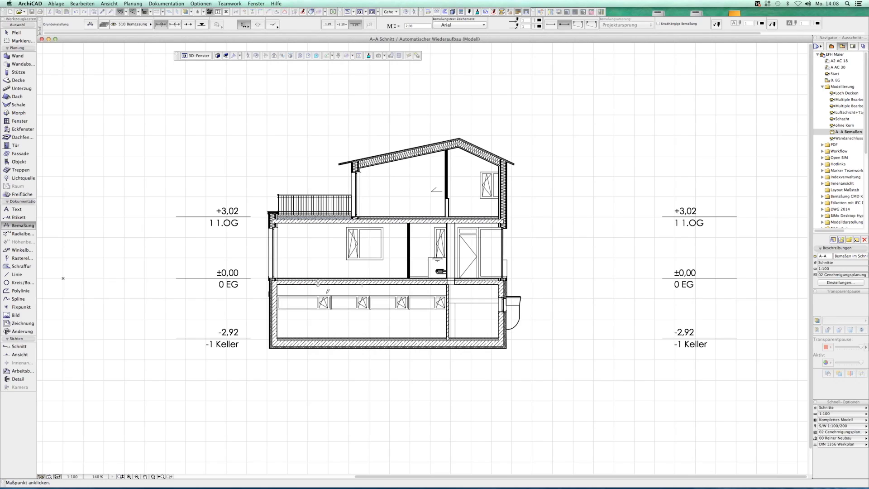
pyautogui.doubleClick(325, 238)
pyautogui.click(336, 251)
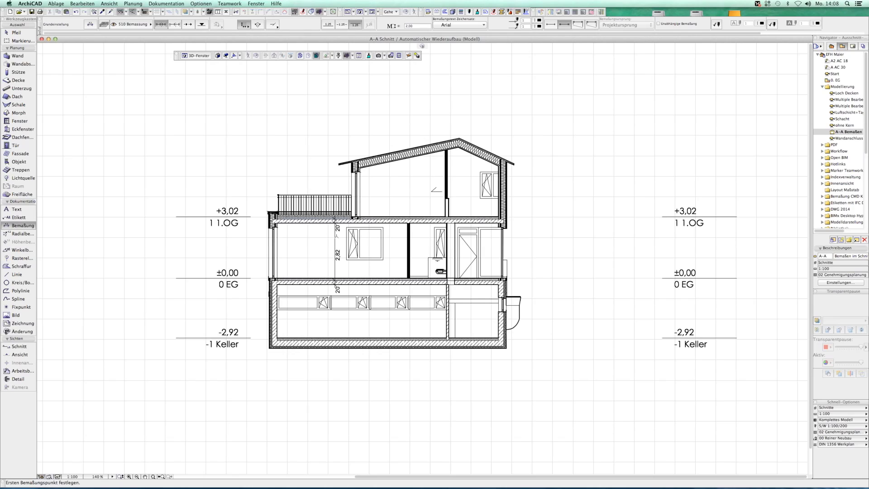
pyautogui.scroll(5, 335, 245)
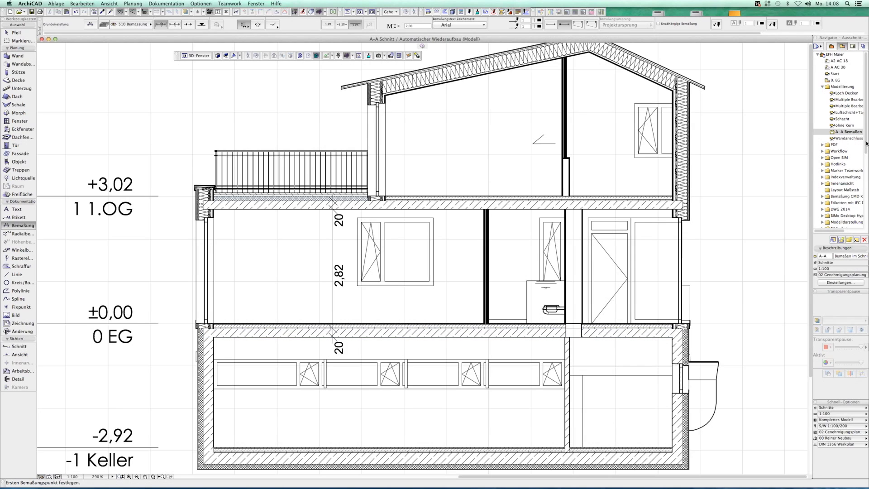
pyautogui.doubleClick(848, 138)
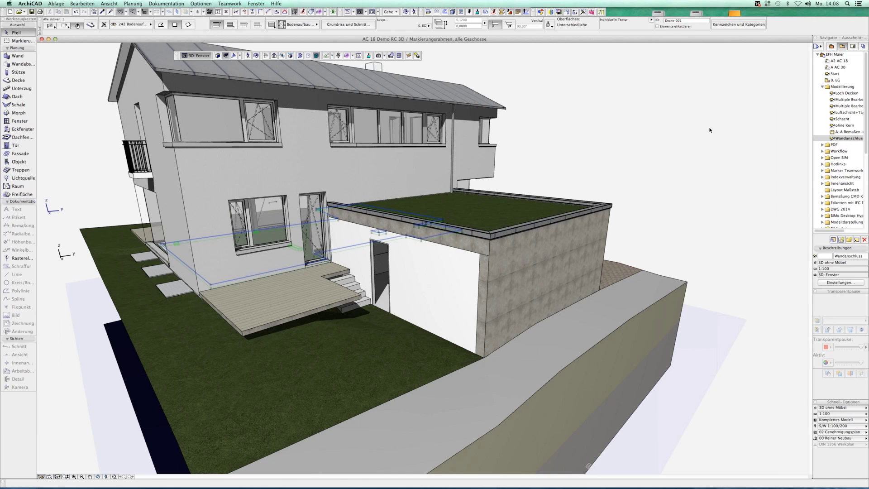
# - Set the concrete garage wall's end faces to be overridden with the adjoining walls' finishes
pyautogui.press('Escape')
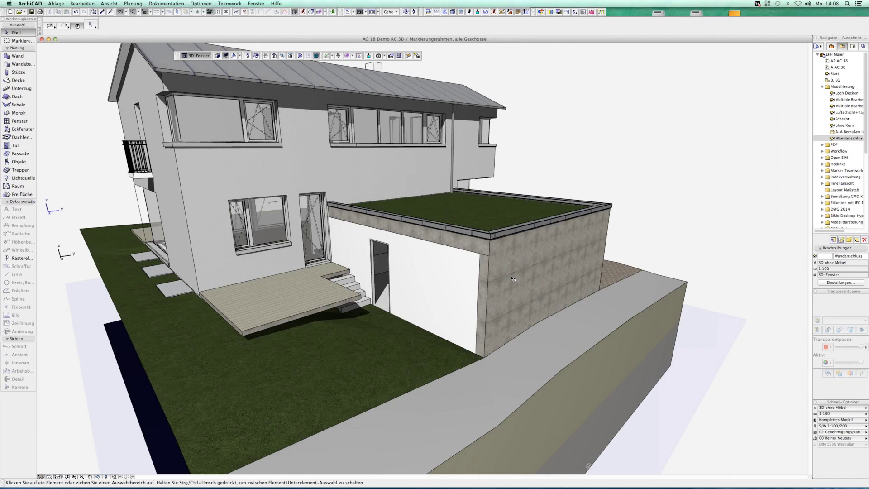
pyautogui.click(486, 285)
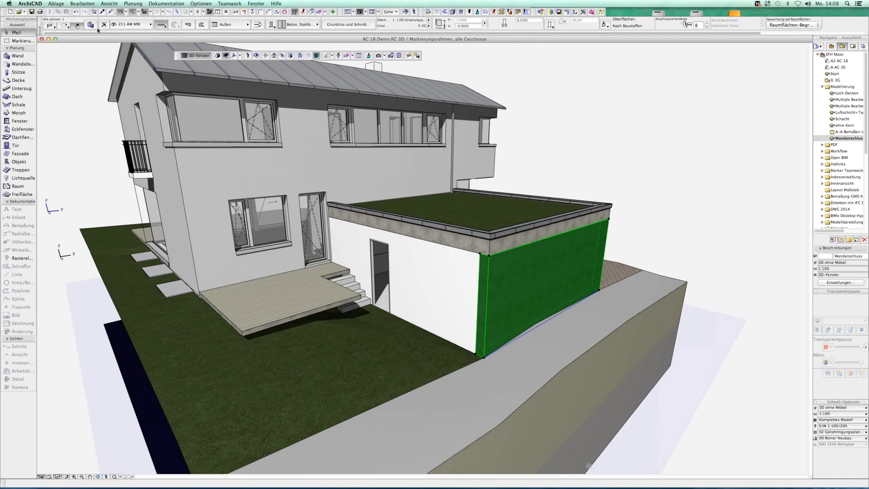
pyautogui.click(99, 31)
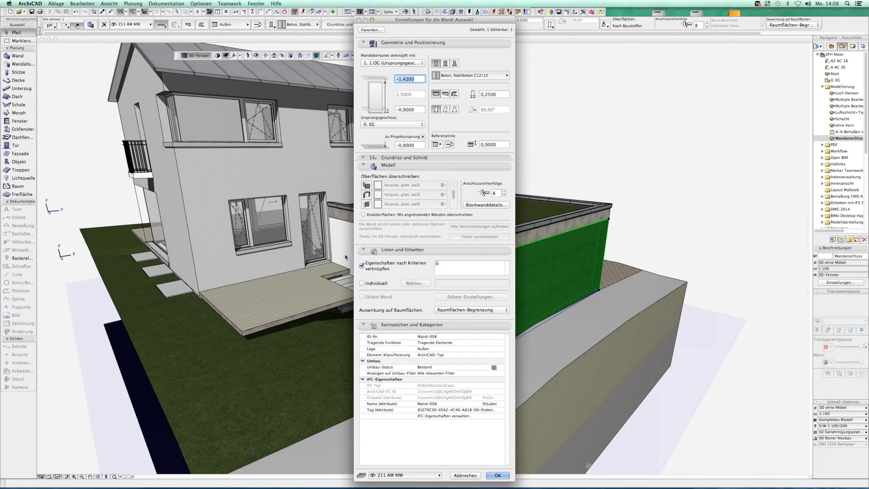
pyautogui.click(383, 216)
pyautogui.click(497, 475)
pyautogui.click(651, 93)
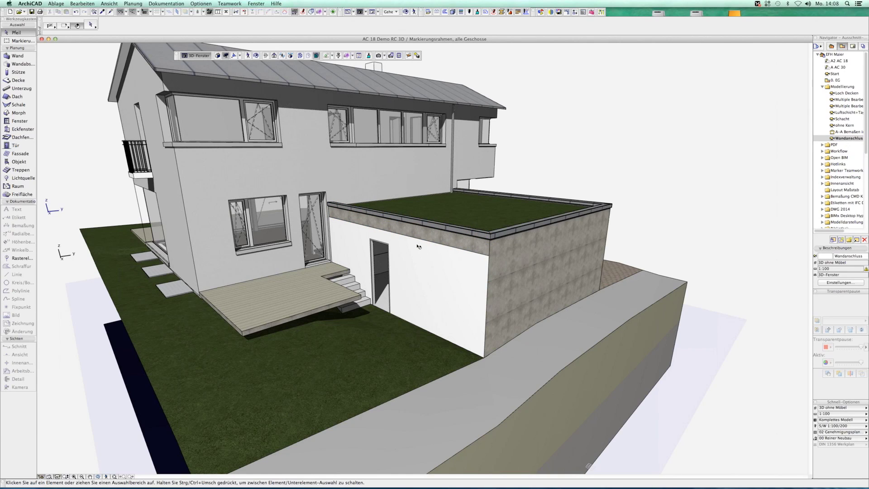
# - Collapse the Modellierung folder and expand the PDF folder in the Navigator
pyautogui.click(822, 87)
pyautogui.click(822, 93)
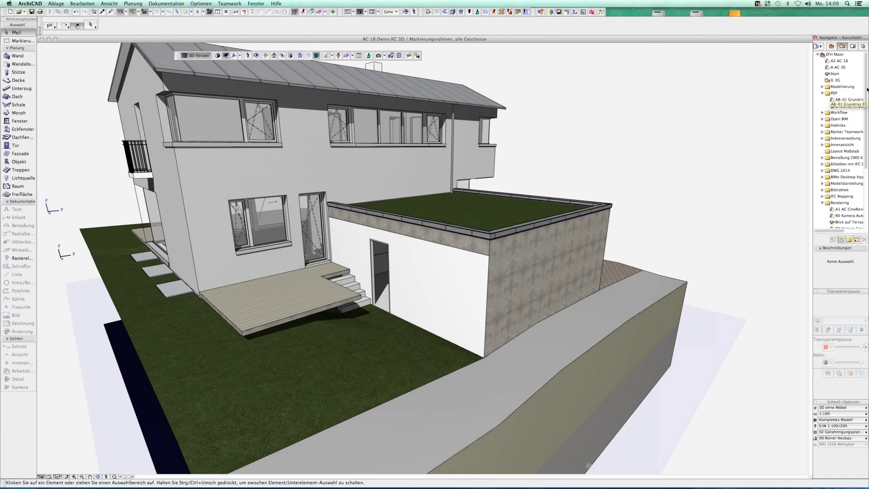
pyautogui.click(762, 73)
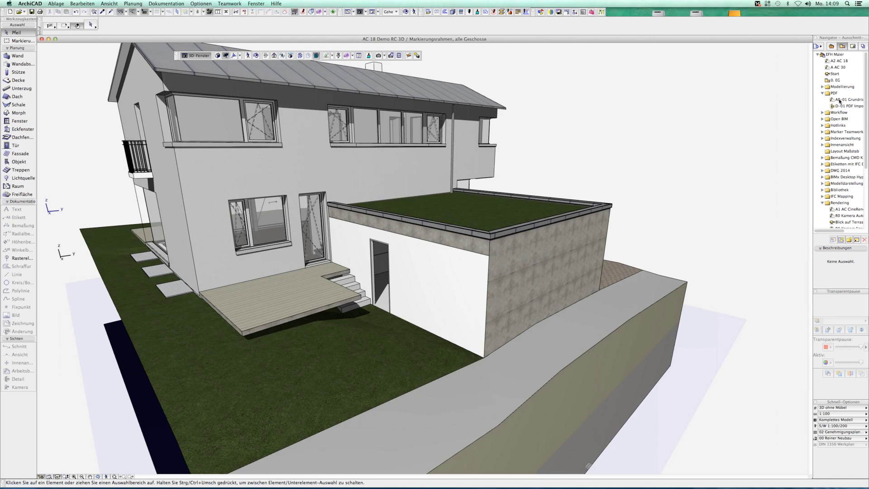
# - Open the AB-01 Grundriss EG floor plan
pyautogui.doubleClick(839, 100)
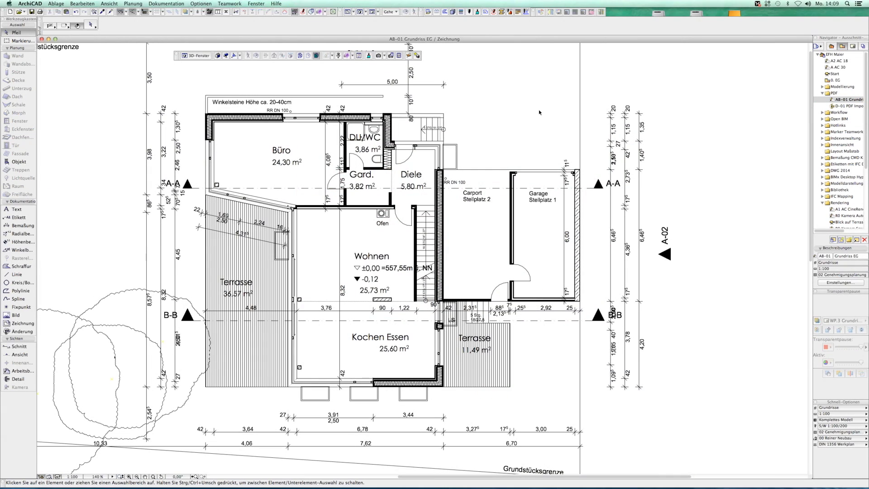
pyautogui.scroll(-3, 538, 112)
pyautogui.scroll(-3, 340, 200)
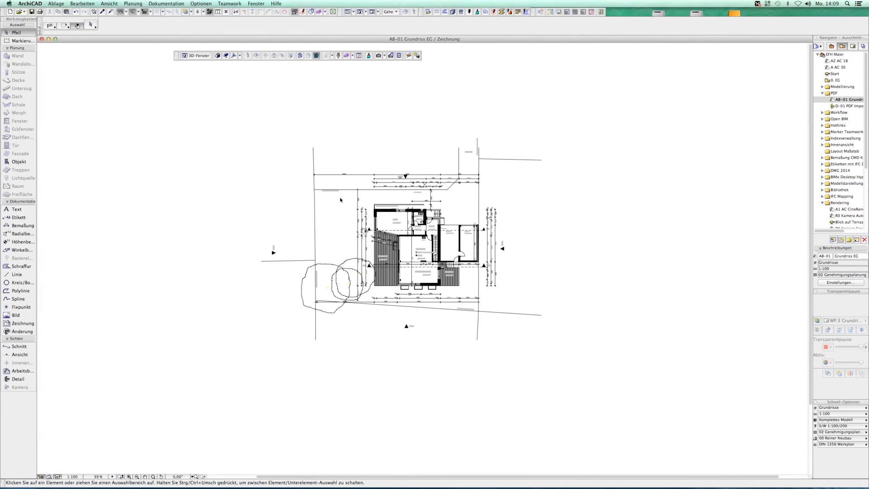
pyautogui.scroll(3, 340, 200)
pyautogui.scroll(-1, 299, 173)
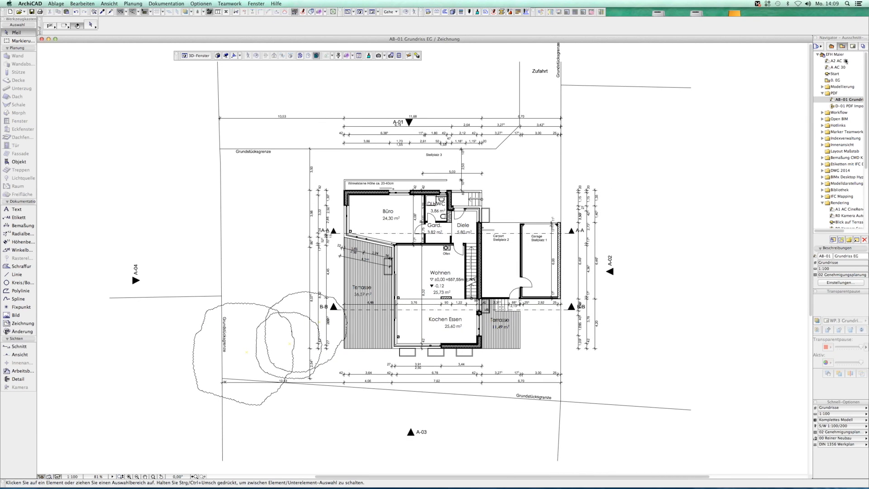
# - Start Save As on the desktop, creating a new folder named Export
pyautogui.click(57, 4)
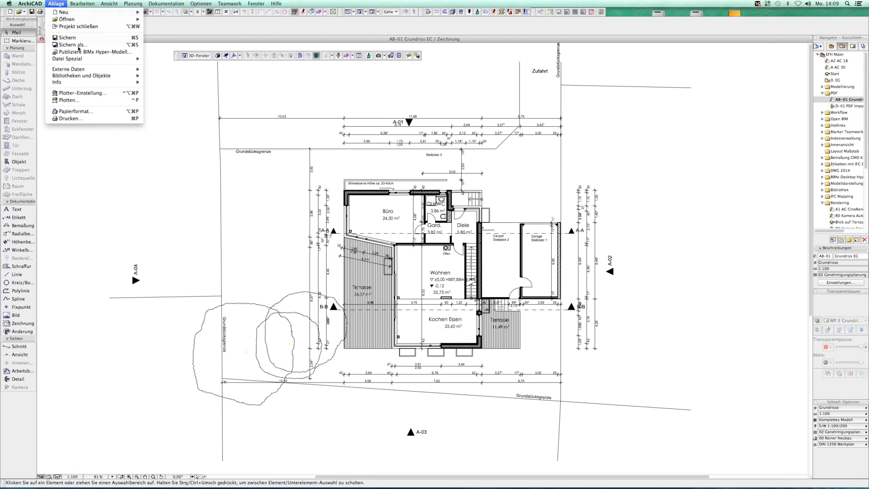
pyautogui.click(78, 45)
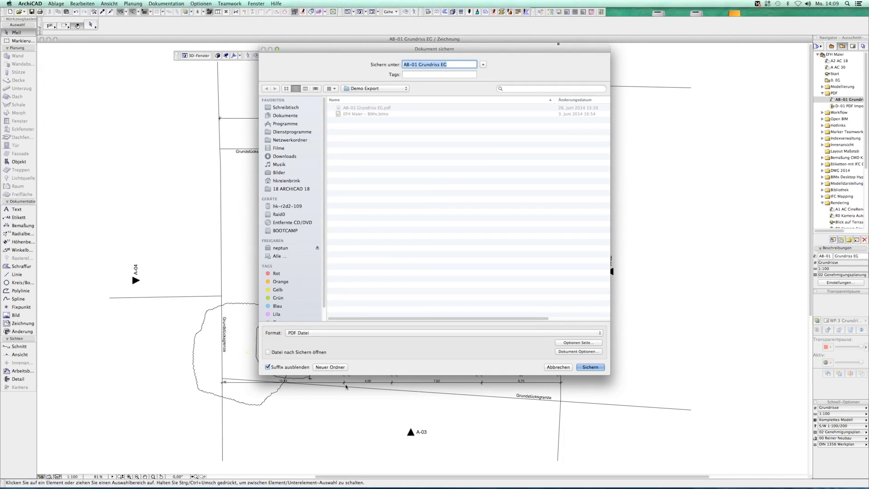
pyautogui.click(282, 107)
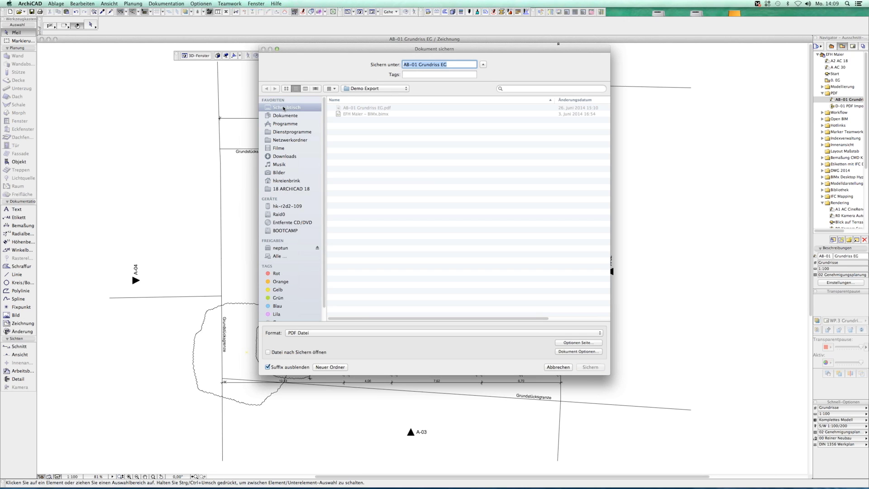
pyautogui.click(337, 367)
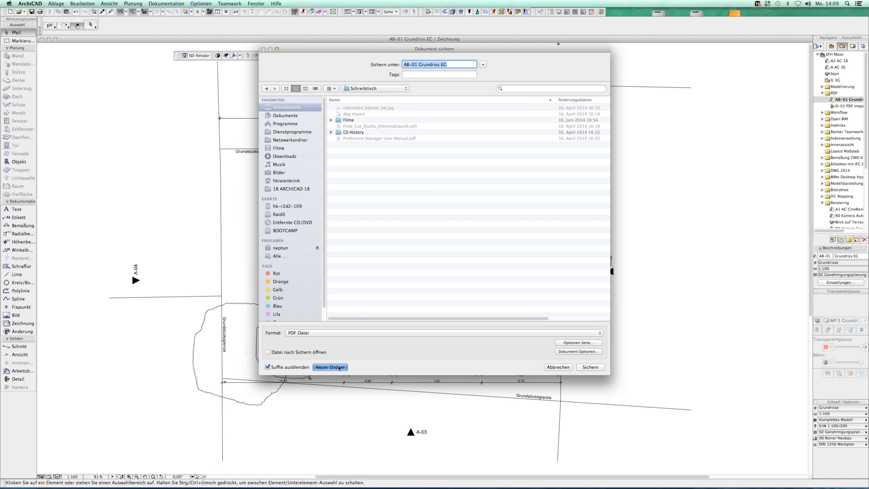
pyautogui.write('Export')
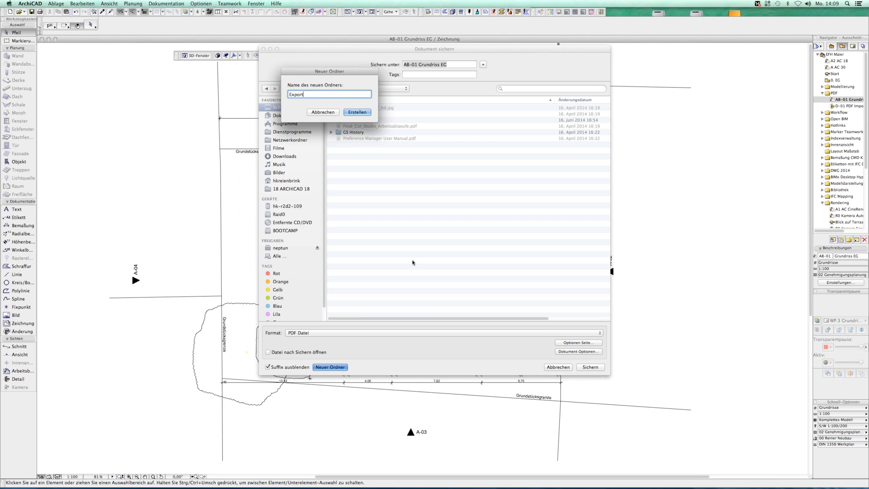
pyautogui.press('Return')
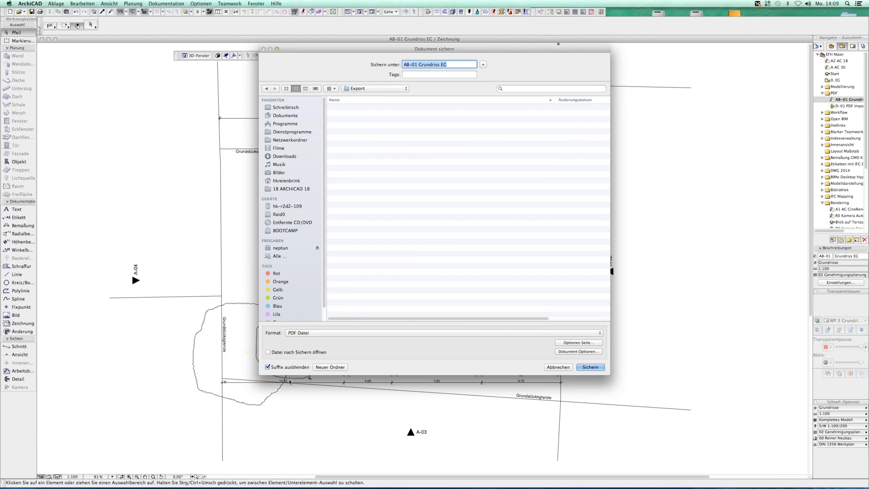
# - Set the PDF document options to a custom 1:200 scale in colour, and save the plan
pyautogui.click(578, 351)
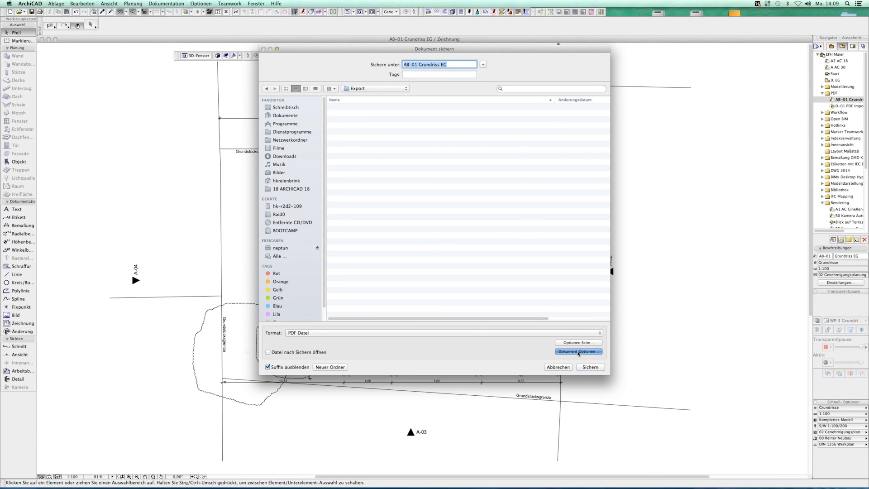
pyautogui.click(372, 191)
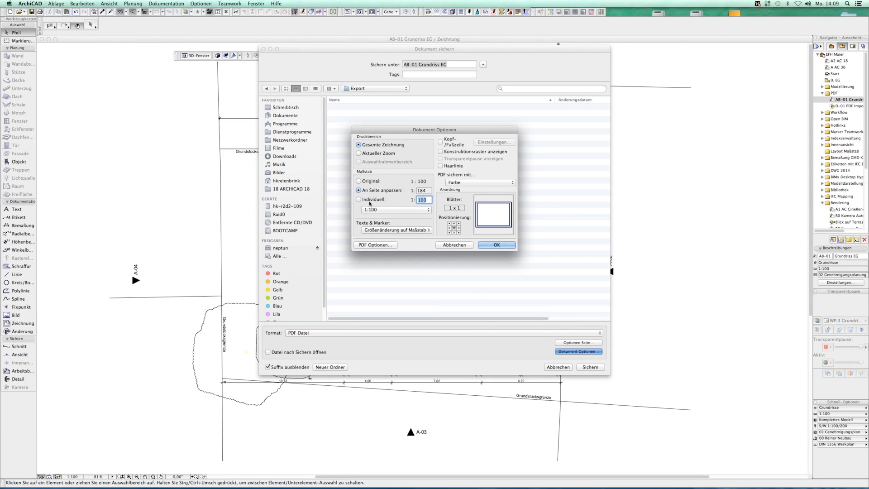
pyautogui.click(378, 211)
pyautogui.click(379, 216)
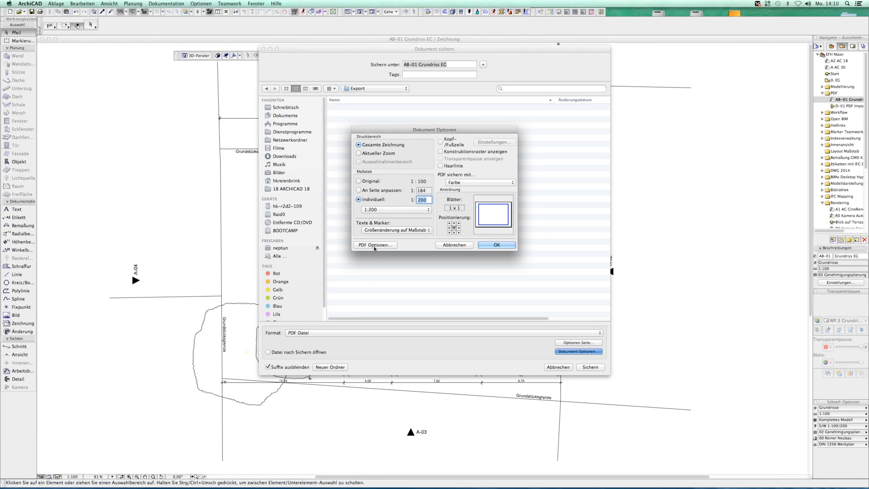
pyautogui.click(376, 245)
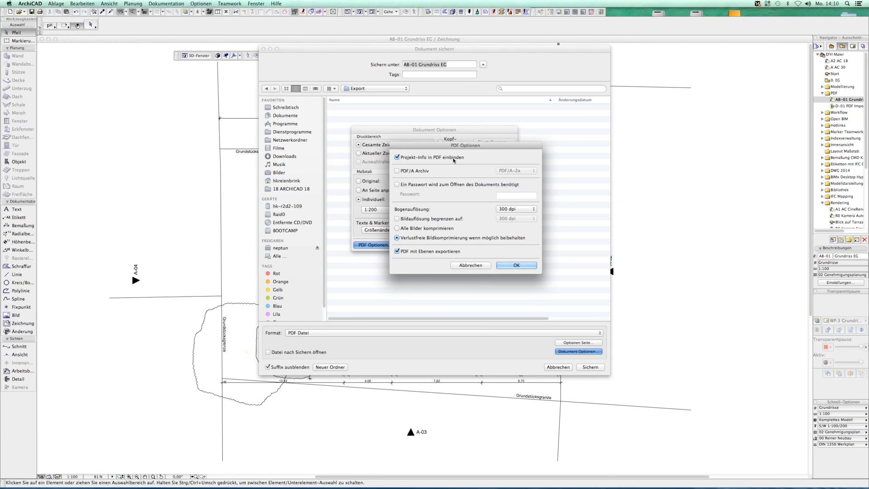
pyautogui.click(515, 266)
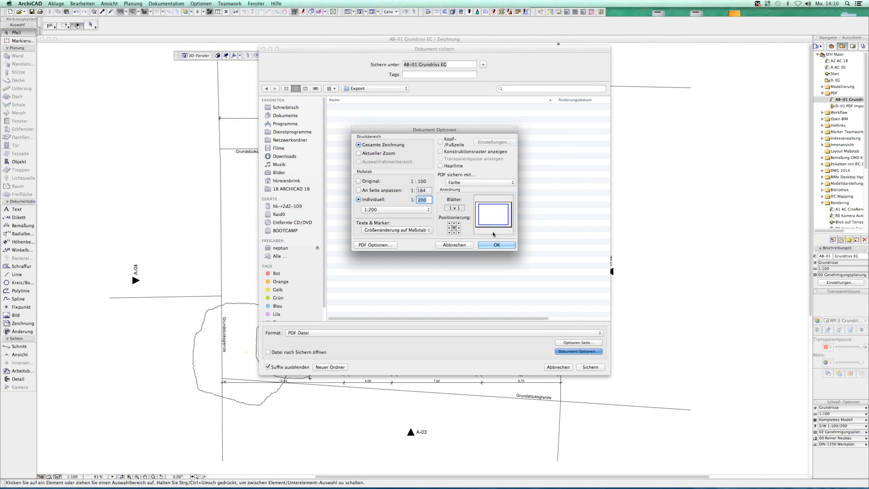
pyautogui.click(463, 183)
pyautogui.click(498, 244)
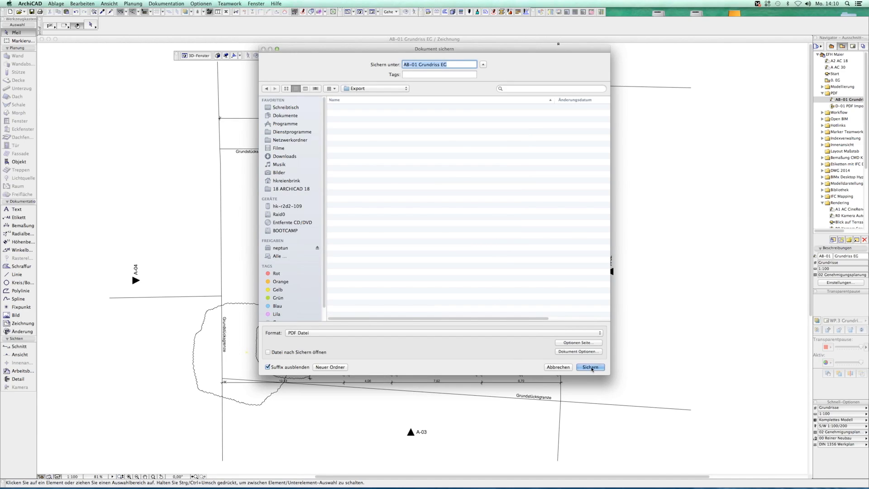
pyautogui.click(590, 367)
pyautogui.click(33, 476)
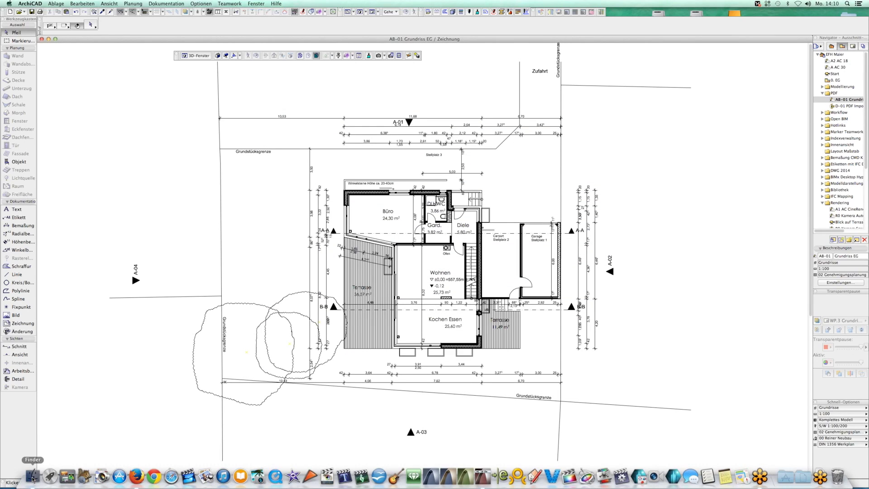
pyautogui.click(113, 43)
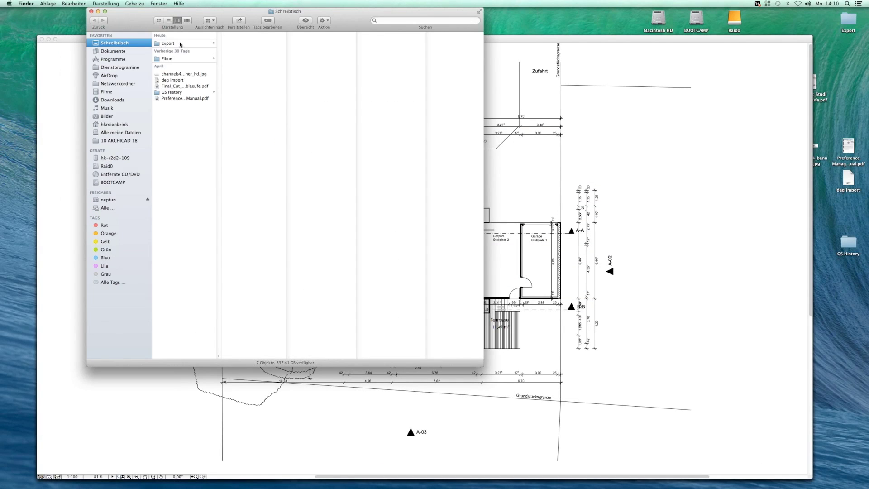
pyautogui.click(168, 43)
pyautogui.rightClick(243, 44)
pyautogui.moveTo(305, 52)
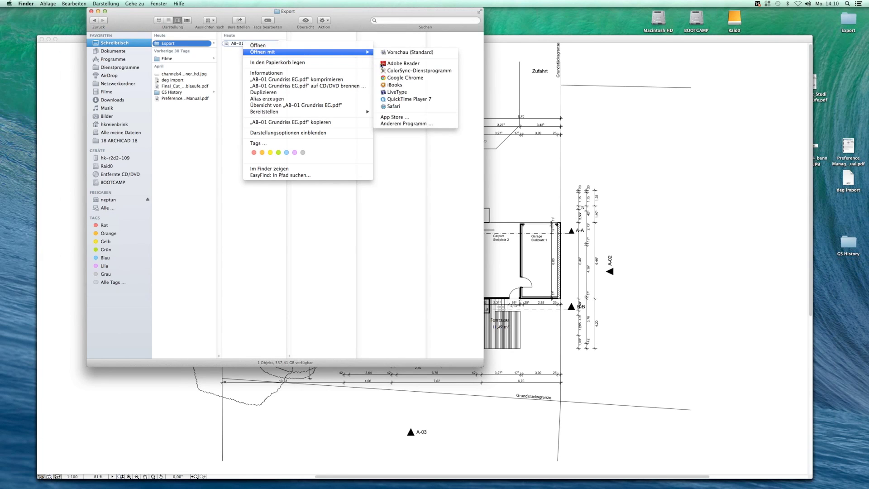
pyautogui.click(395, 64)
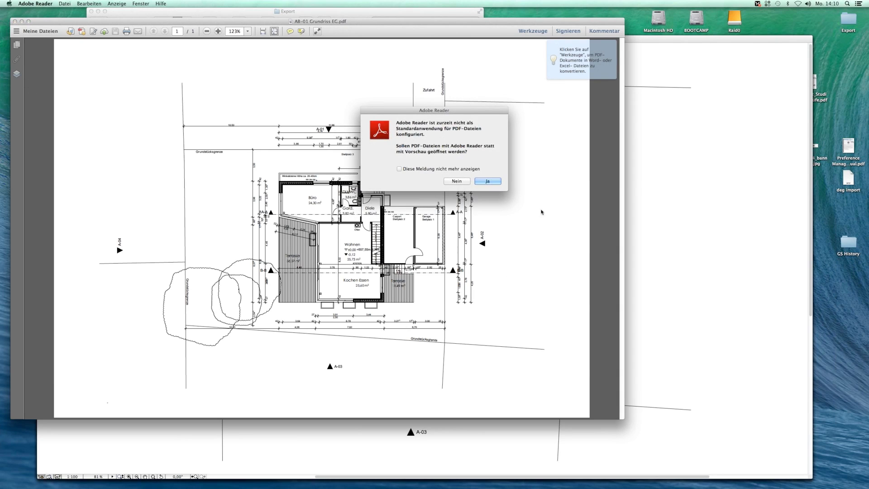
pyautogui.click(450, 181)
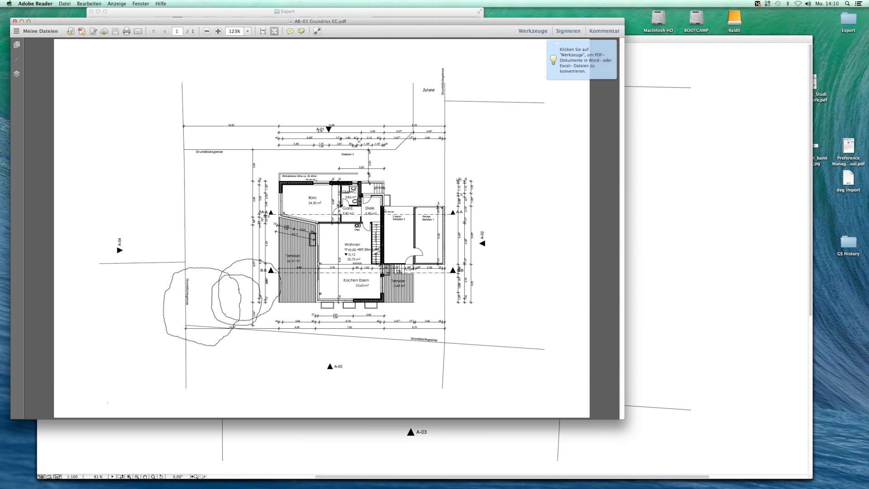
pyautogui.click(18, 74)
pyautogui.click(17, 74)
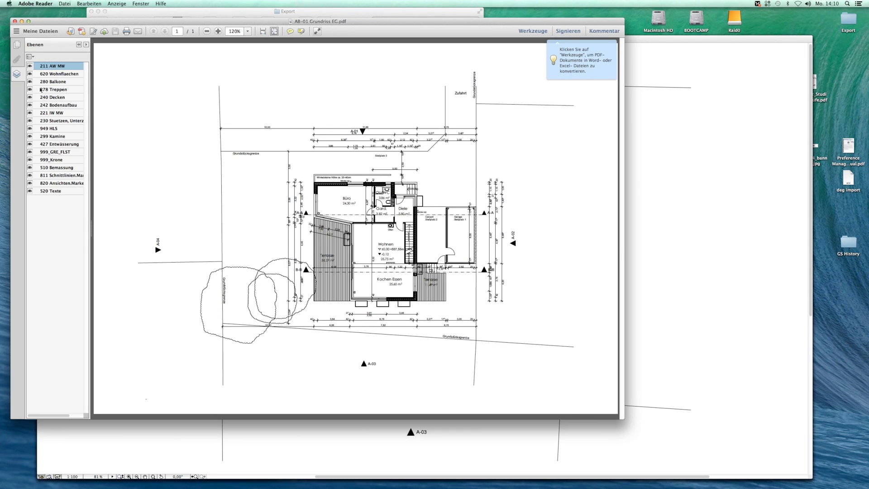
pyautogui.click(29, 112)
pyautogui.click(30, 129)
pyautogui.click(30, 144)
pyautogui.click(30, 159)
pyautogui.click(30, 167)
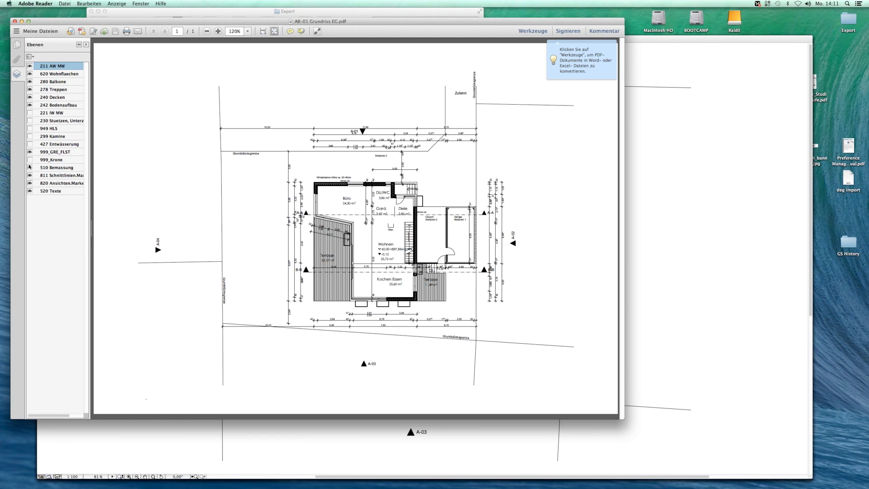
pyautogui.click(30, 182)
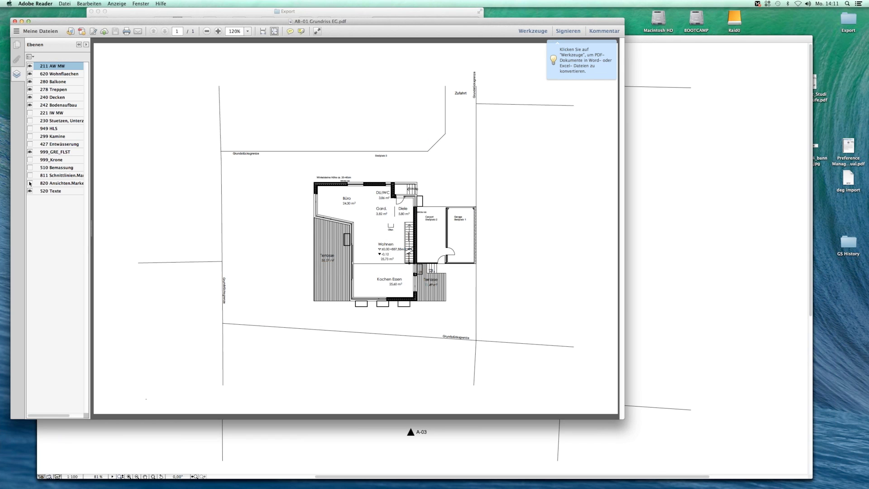
pyautogui.click(29, 168)
pyautogui.click(29, 144)
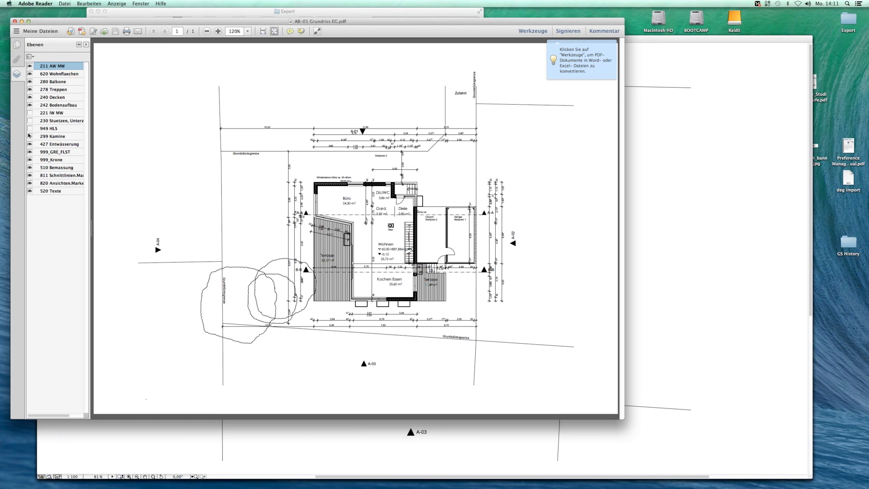
pyautogui.click(29, 128)
pyautogui.click(30, 112)
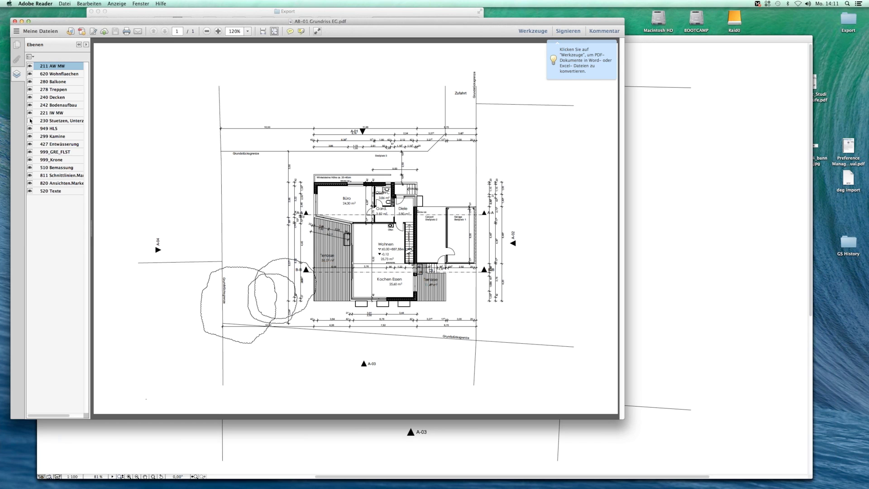
pyautogui.click(14, 21)
# - Open the empty D-01 view and place D5_5_1.pdf from AC 18 Demo > Demo Import as a drawing
pyautogui.click(678, 233)
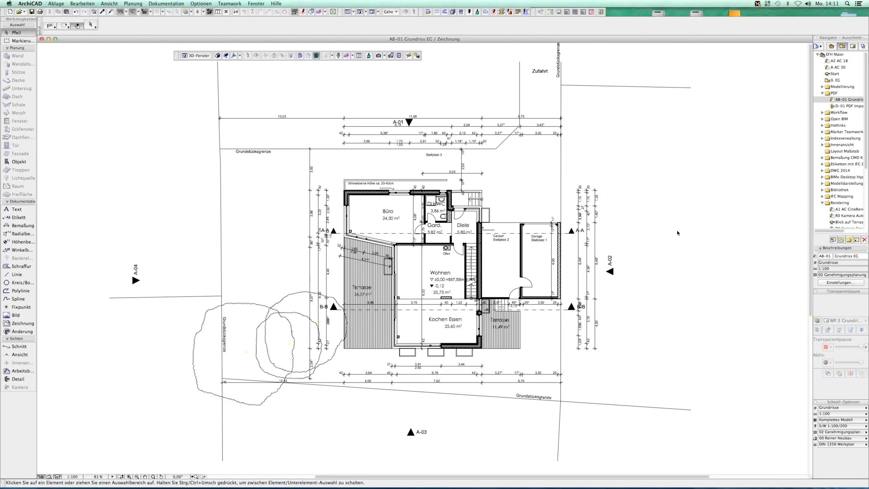
pyautogui.doubleClick(844, 106)
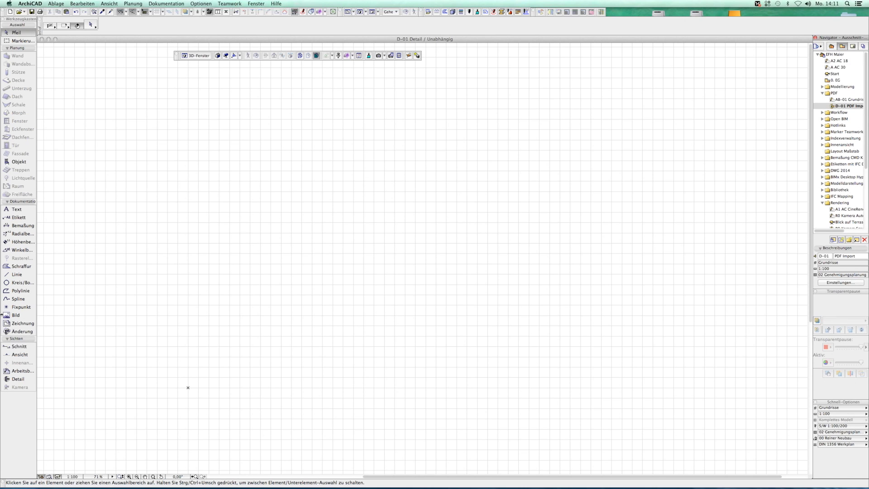
pyautogui.click(16, 323)
pyautogui.click(331, 264)
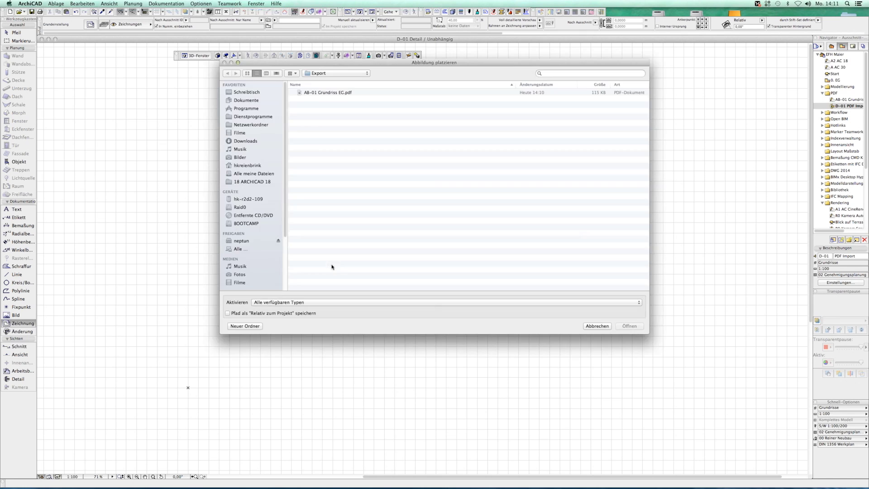
pyautogui.click(332, 73)
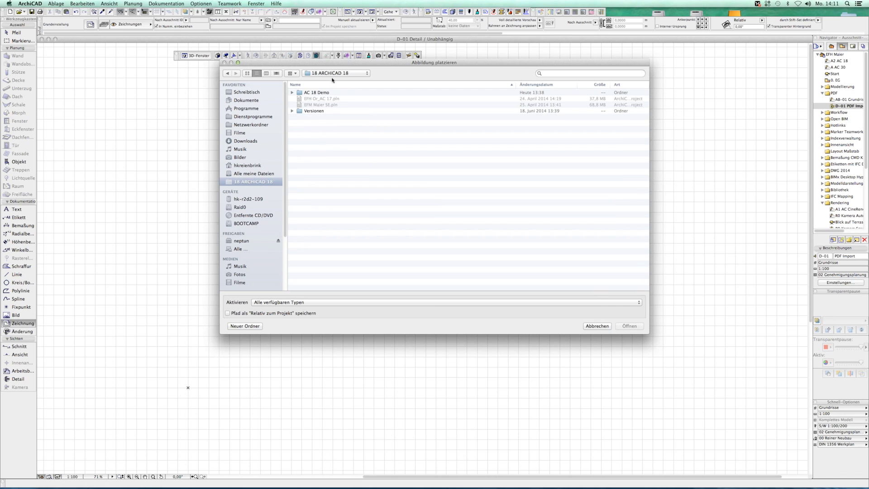
pyautogui.click(312, 93)
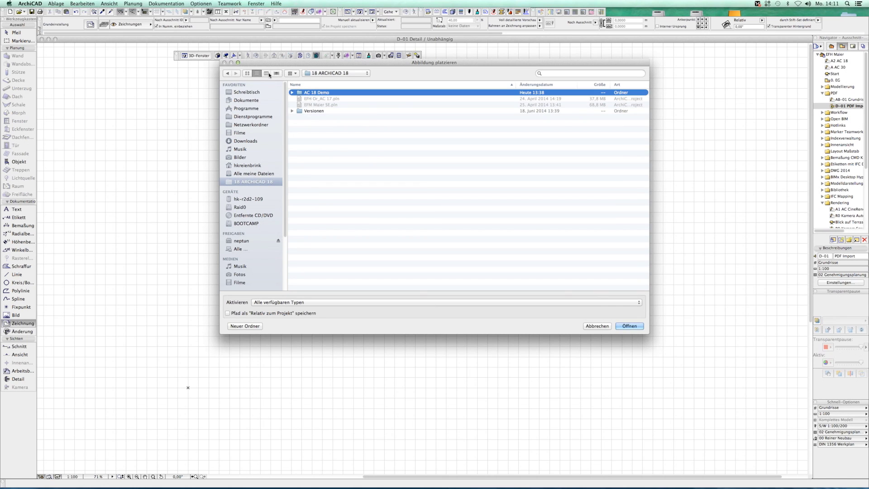
pyautogui.click(266, 73)
pyautogui.click(379, 139)
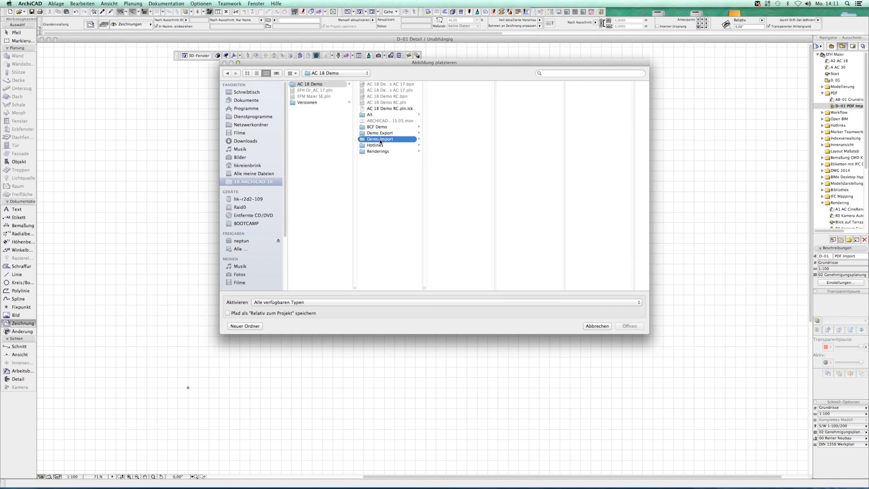
pyautogui.click(449, 84)
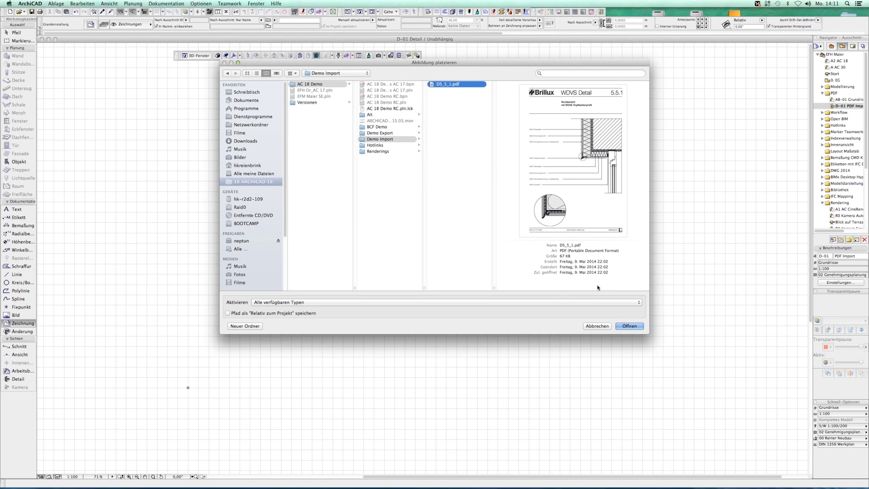
pyautogui.click(630, 325)
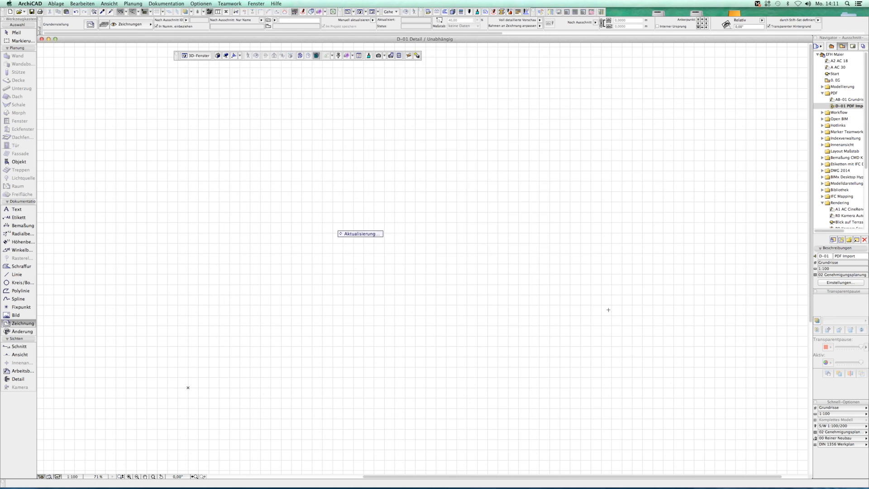
# - Explode the placed WDVS PDF into 2D elements, keeping originals on the drawing's own layer
pyautogui.click(16, 32)
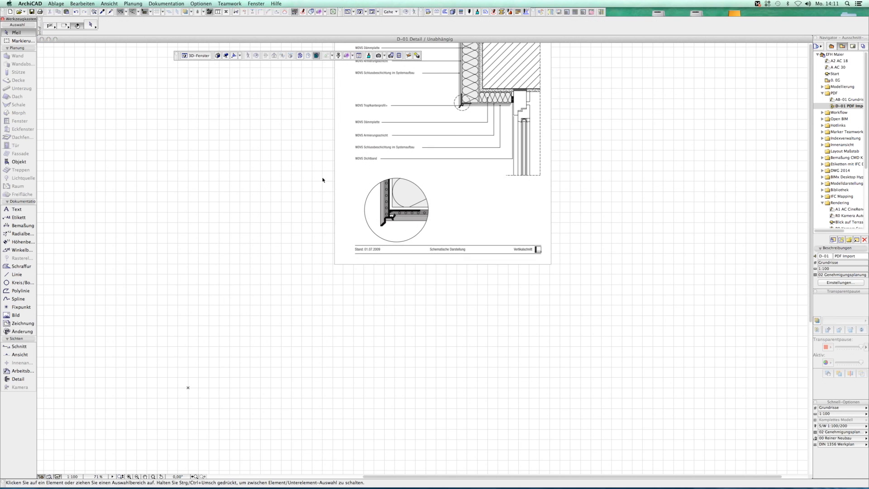
pyautogui.moveTo(406, 219); pyautogui.dragTo(353, 323)
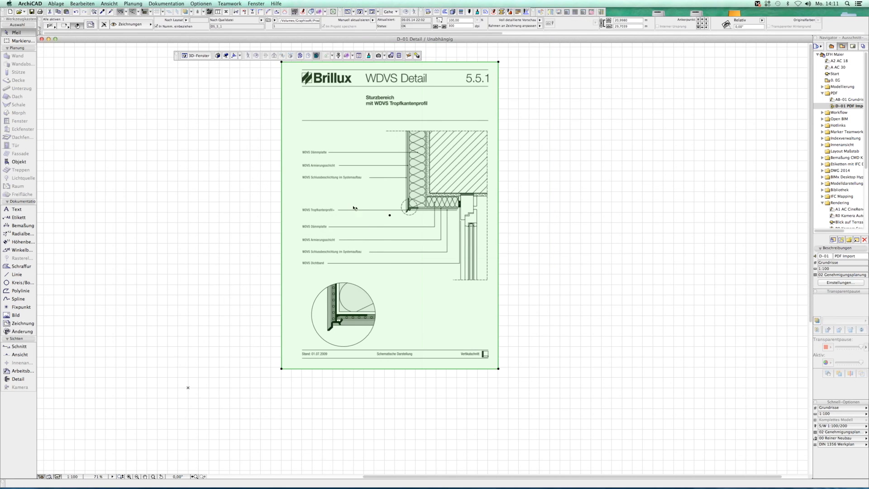
pyautogui.rightClick(338, 163)
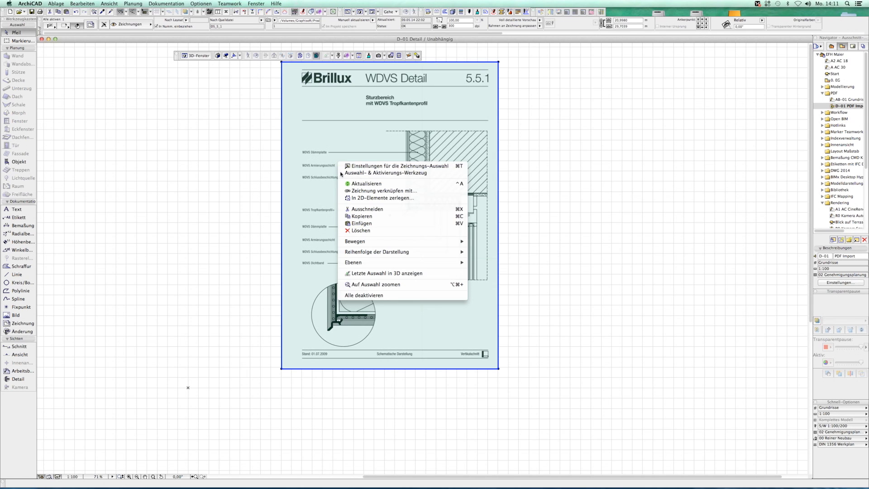
pyautogui.click(363, 201)
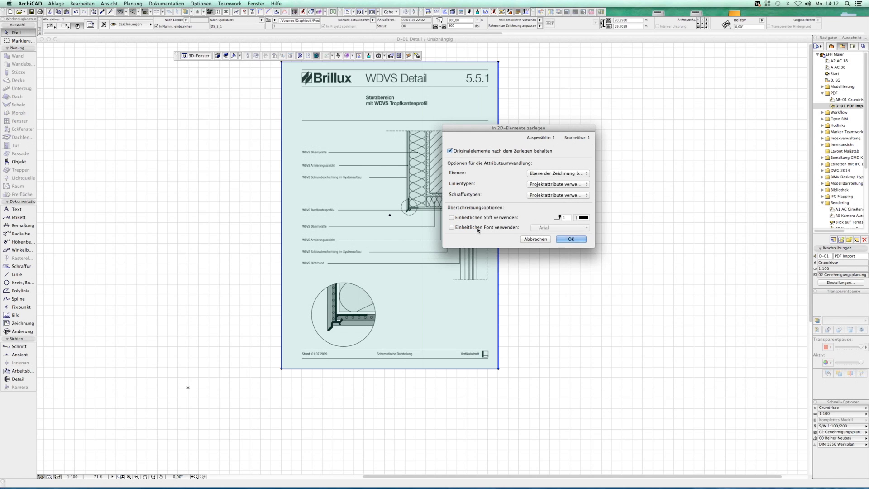
pyautogui.click(537, 176)
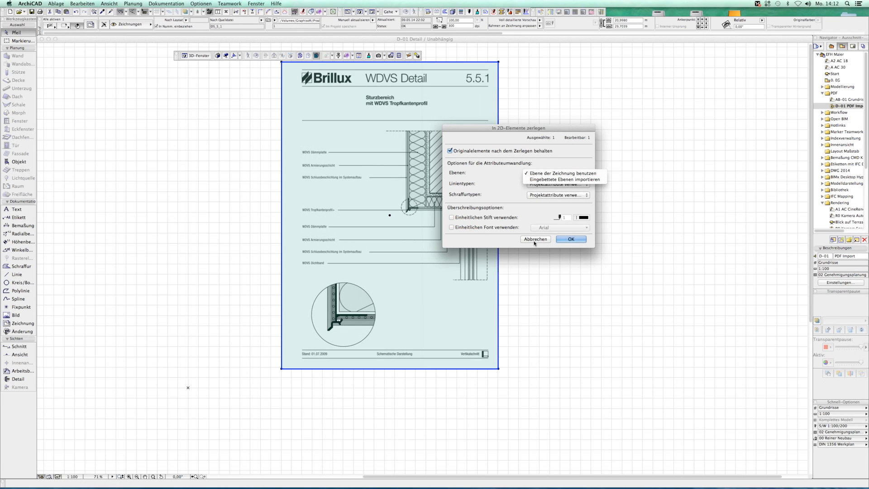
pyautogui.click(561, 216)
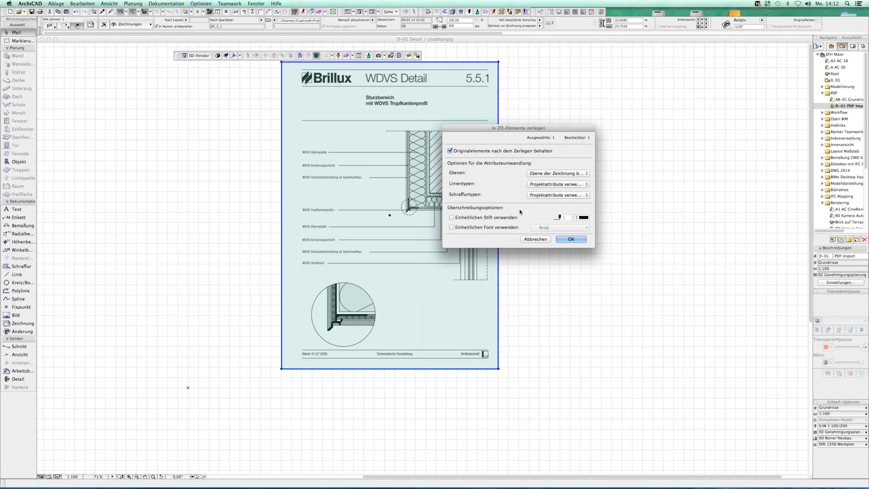
pyautogui.click(571, 239)
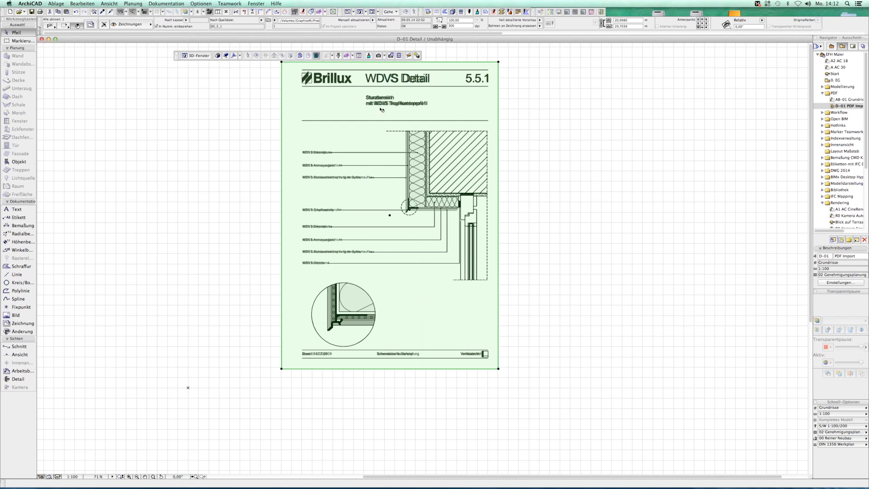
# - Place a copy of the detail to the right of the original
pyautogui.click(297, 102)
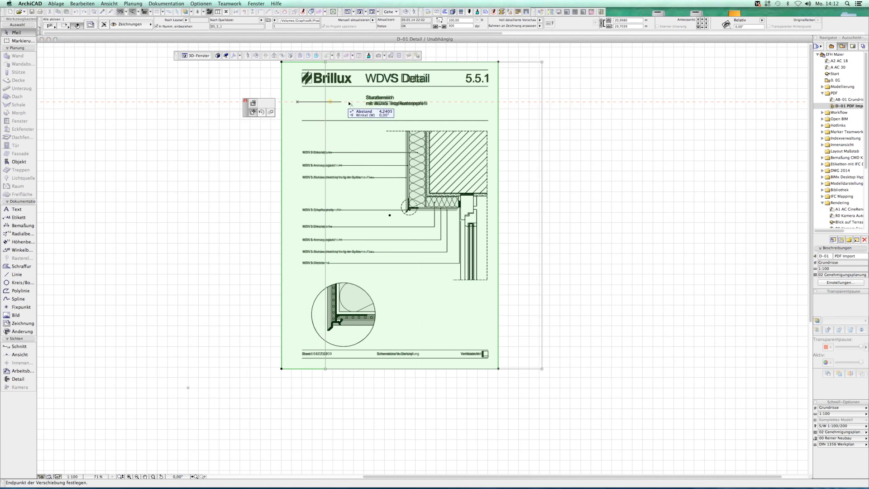
pyautogui.click(523, 102)
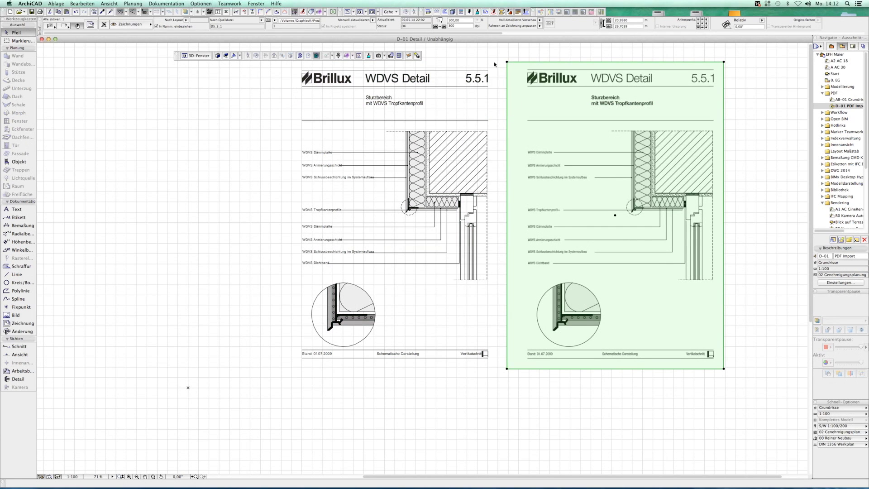
pyautogui.click(289, 101)
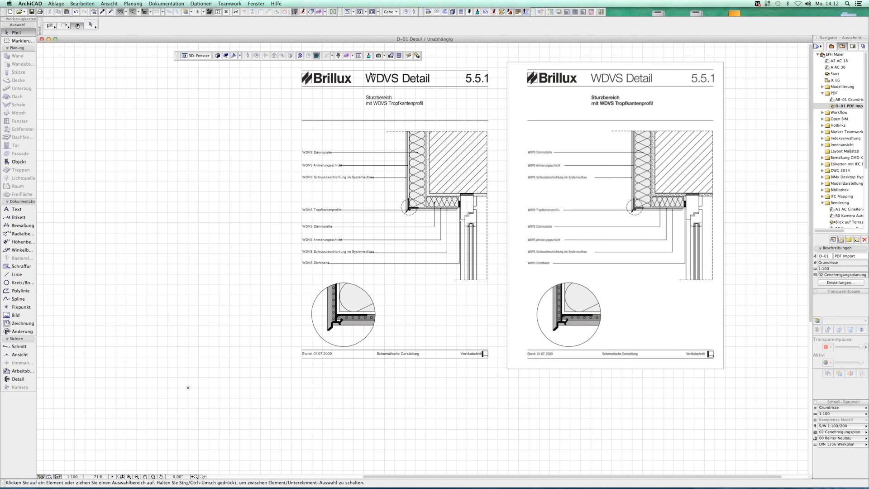
pyautogui.scroll(3, 311, 78)
pyautogui.scroll(2, 262, 163)
pyautogui.scroll(2, 461, 186)
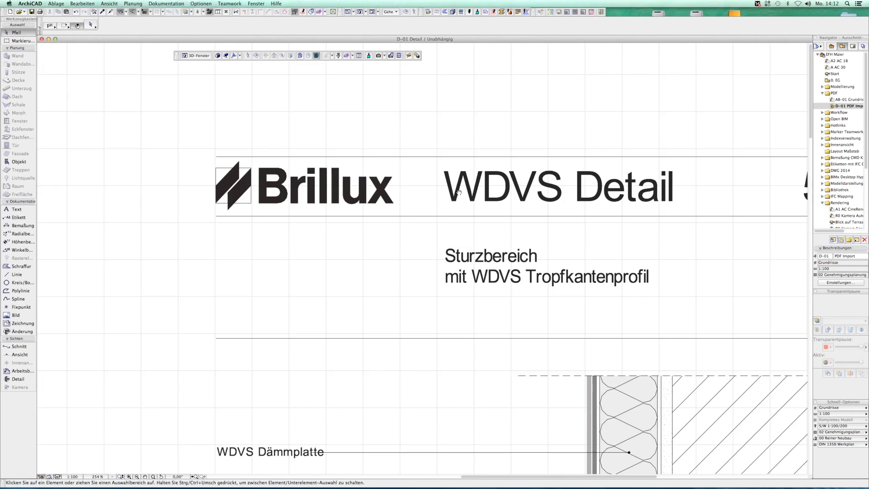
pyautogui.click(461, 186)
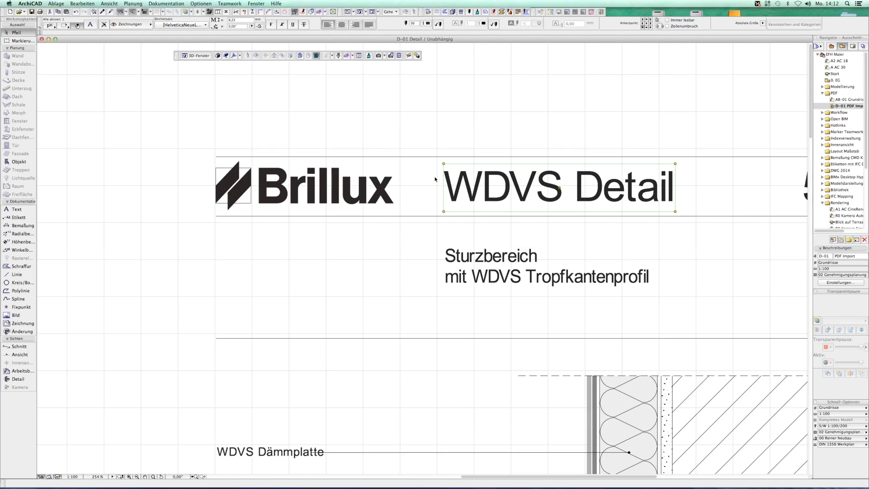
pyautogui.click(294, 185)
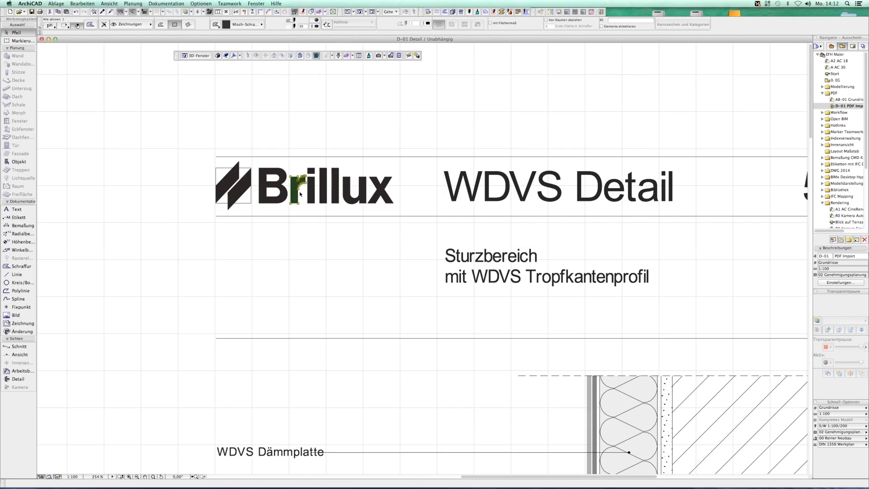
pyautogui.click(282, 182)
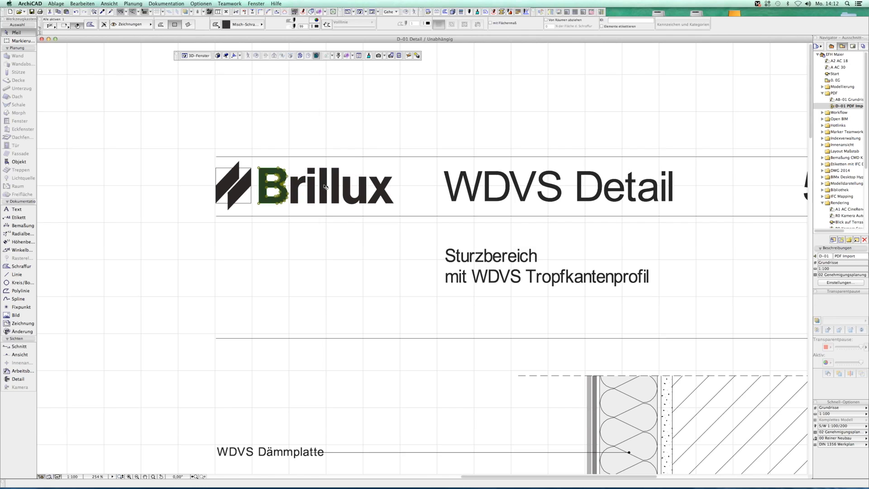
pyautogui.click(324, 185)
pyautogui.click(355, 190)
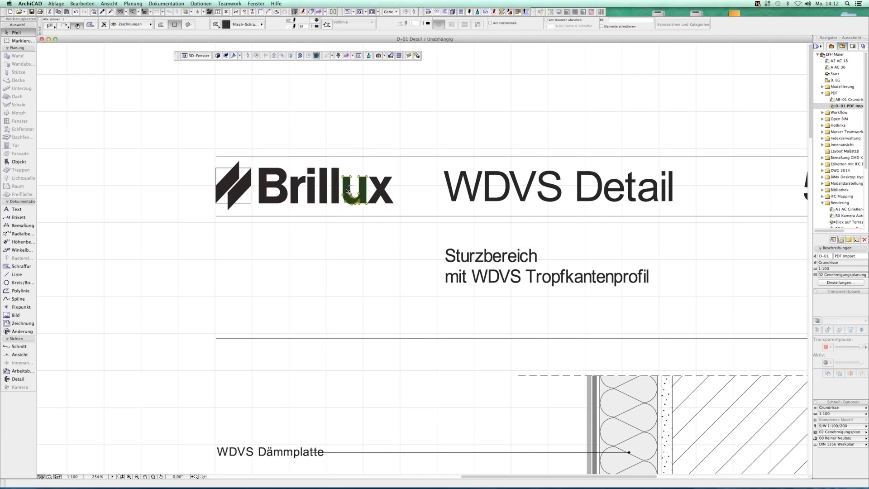
pyautogui.scroll(-5, 465, 224)
pyautogui.scroll(-3, 394, 144)
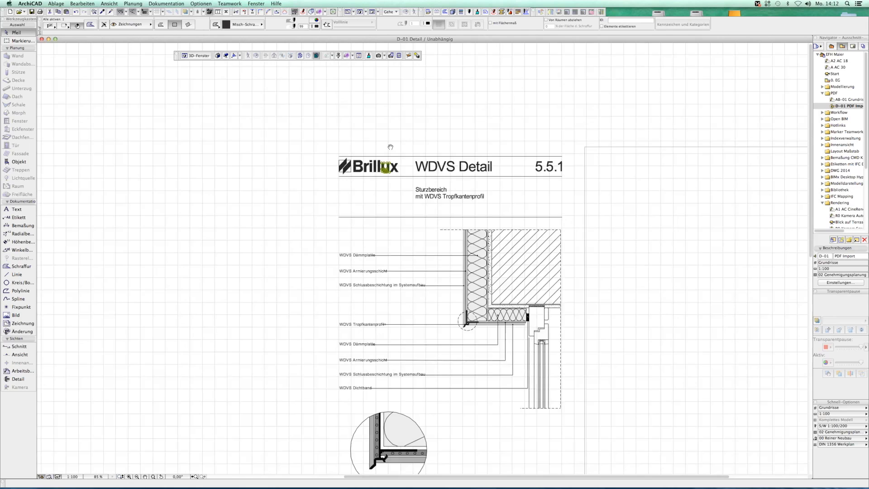
pyautogui.scroll(2, 452, 316)
pyautogui.scroll(2, 498, 254)
pyautogui.scroll(2, 453, 213)
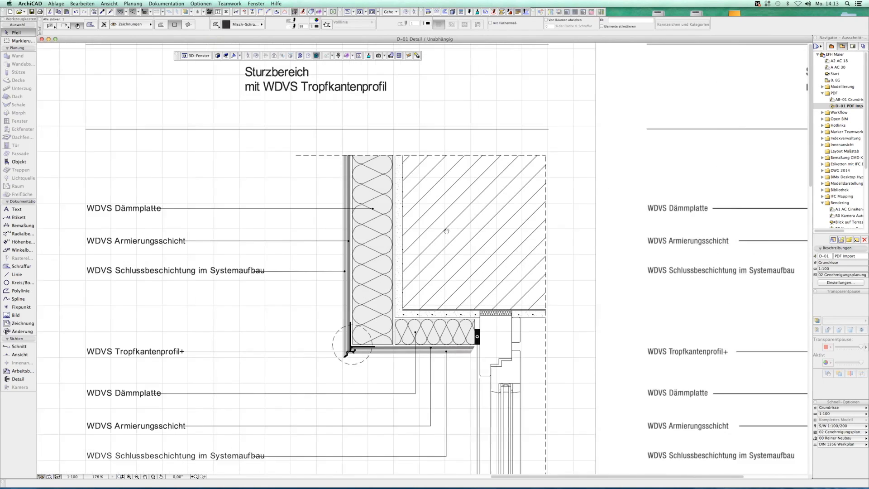
pyautogui.press('Escape')
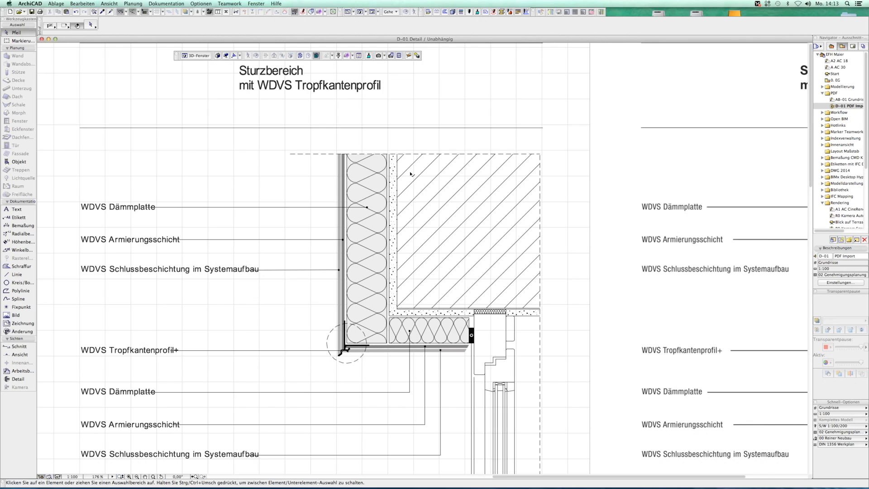
# - Select the exploded detail's hatch lines and insulation fills to check they are editable
pyautogui.moveTo(410, 174); pyautogui.dragTo(488, 253)
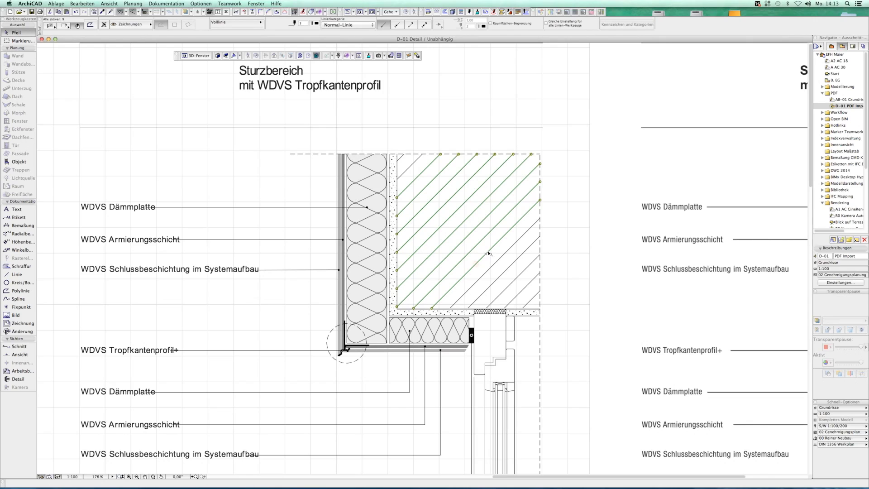
pyautogui.press('Escape')
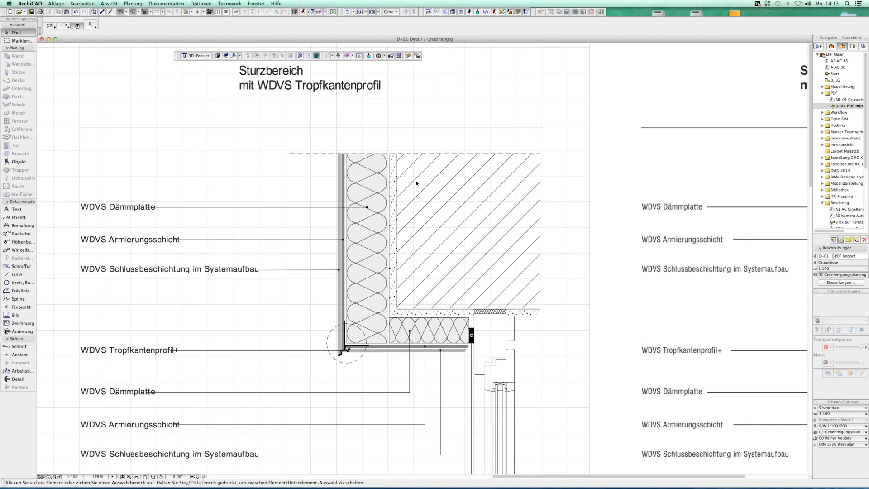
pyautogui.click(379, 204)
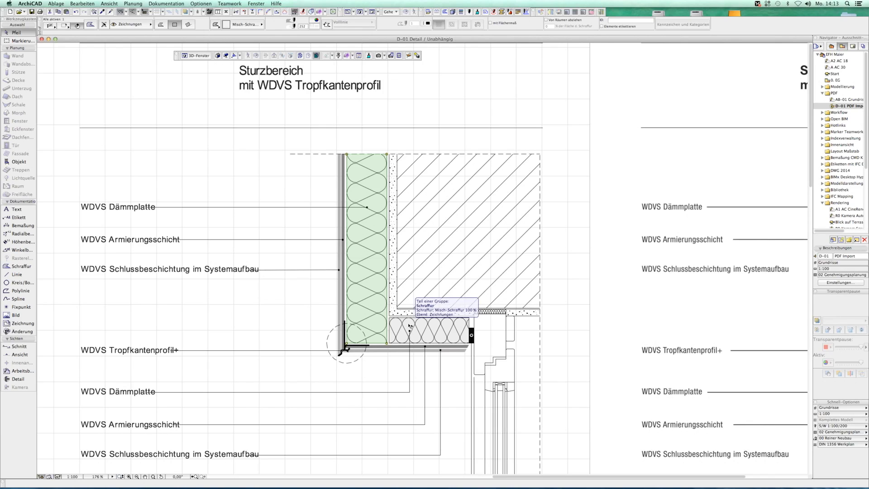
pyautogui.click(410, 325)
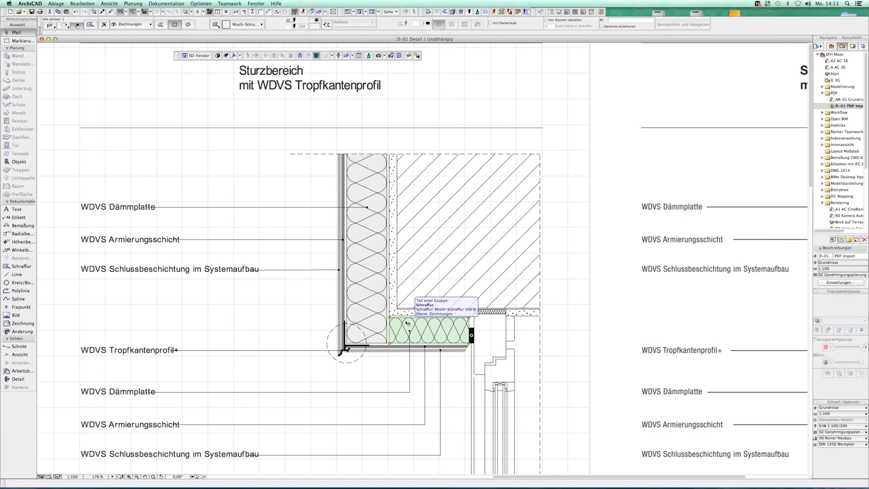
pyautogui.scroll(3, 356, 307)
pyautogui.click(362, 300)
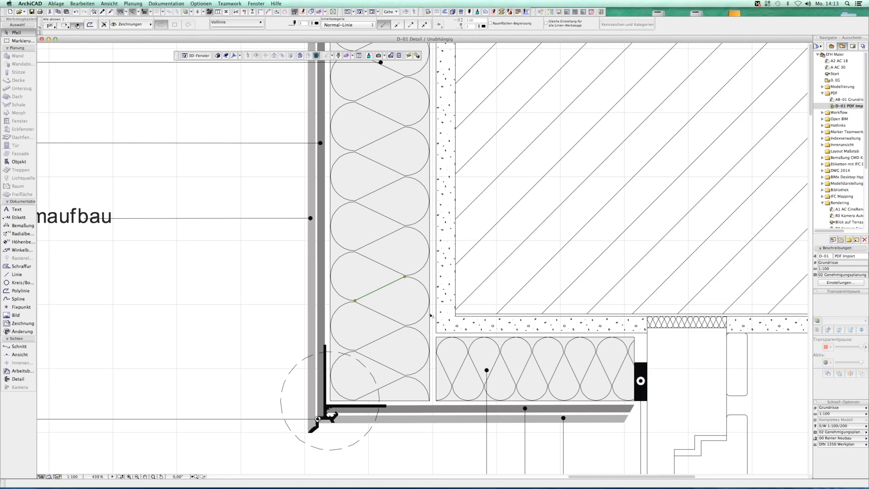
pyautogui.scroll(5, 452, 323)
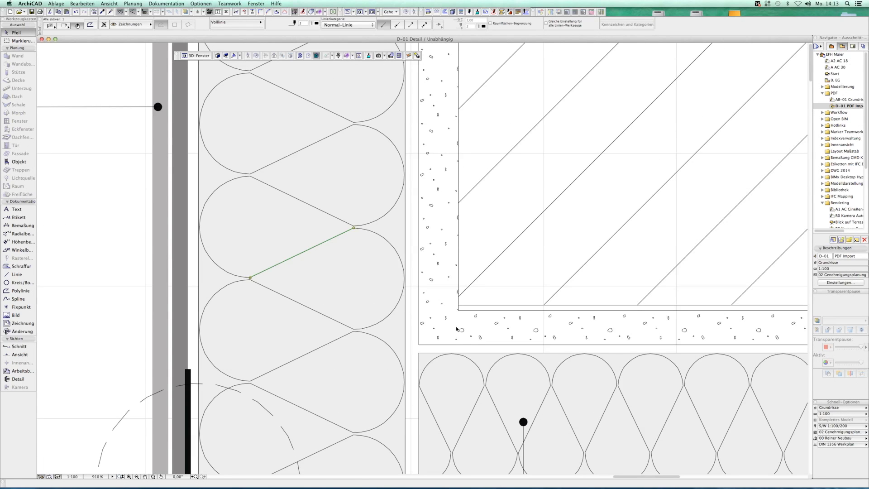
pyautogui.click(456, 326)
pyautogui.click(470, 337)
# - Zoom out to the whole WDVS detail sheet and expand the Workflow folder
pyautogui.scroll(-6, 488, 315)
pyautogui.scroll(-2, 489, 316)
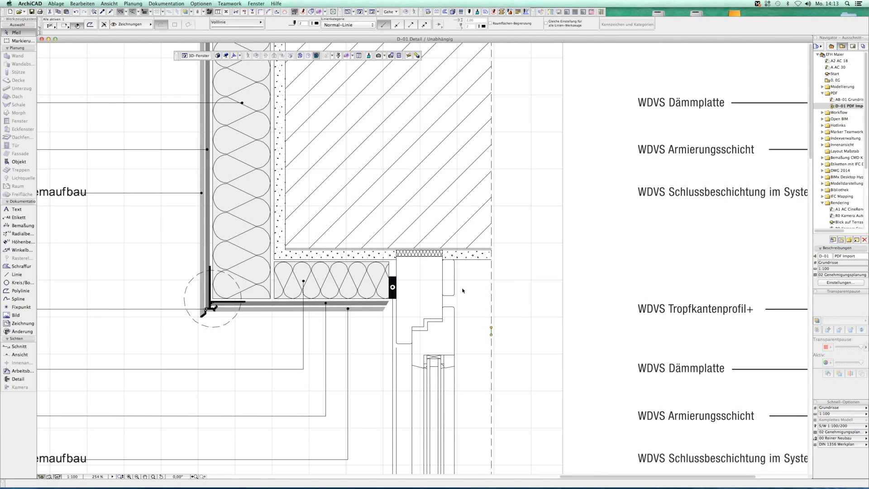
pyautogui.scroll(-3, 463, 290)
pyautogui.scroll(-2, 462, 290)
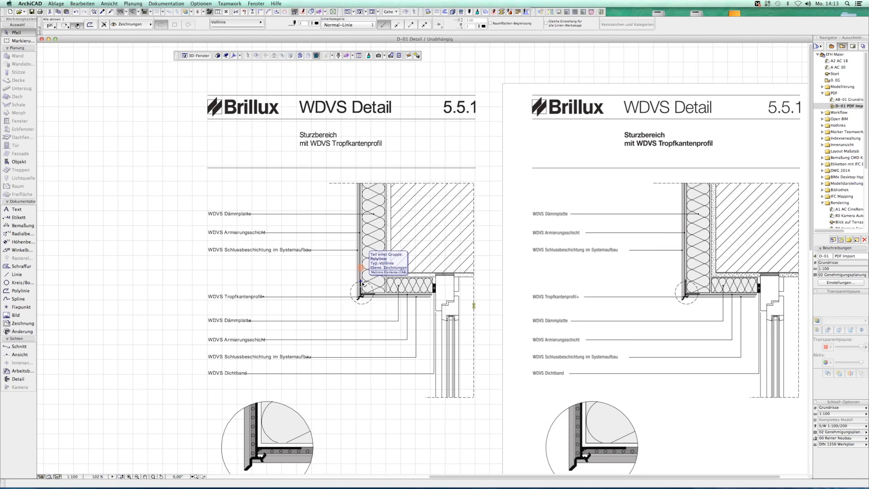
pyautogui.click(822, 112)
# - Expand Attribute and open the AB-03 Attribute-Manager view to compare building materials with the template
pyautogui.click(827, 120)
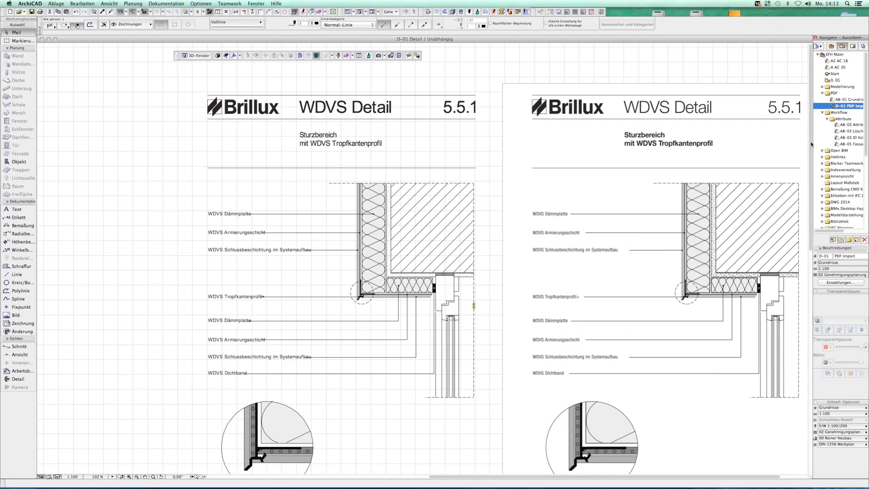
pyautogui.click(850, 126)
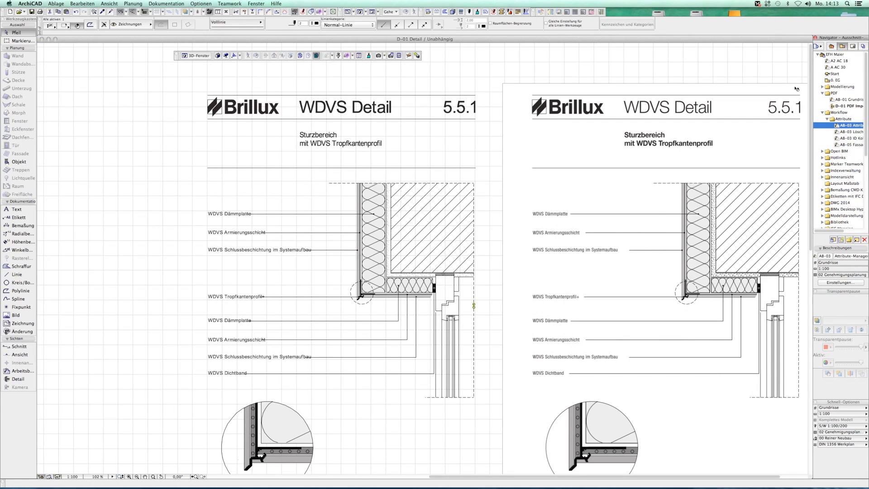
pyautogui.doubleClick(844, 126)
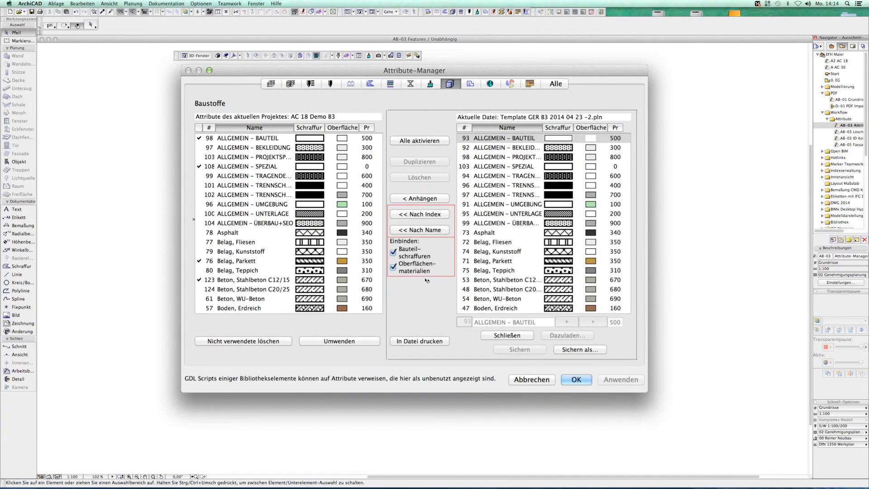
# - Step through the AB-03 Löschen and AB-03 ID Kollision views to the AB-05 Fassade Baustoffe view
pyautogui.doubleClick(845, 131)
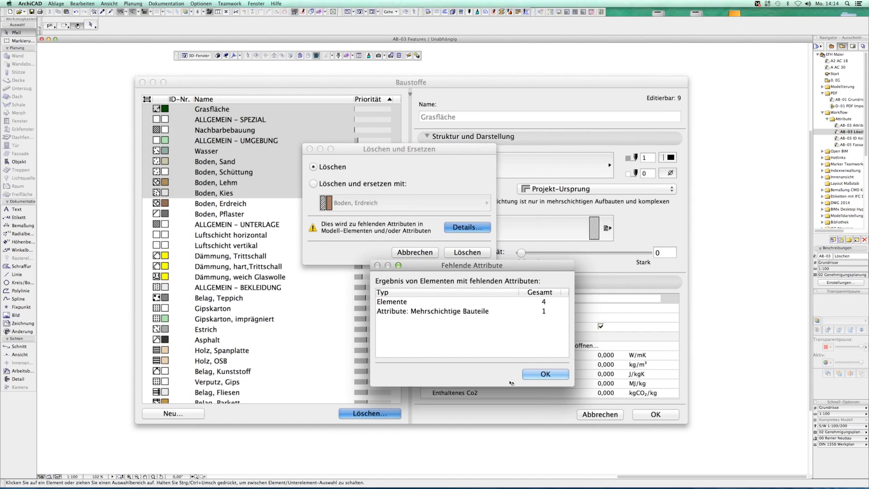
pyautogui.click(851, 139)
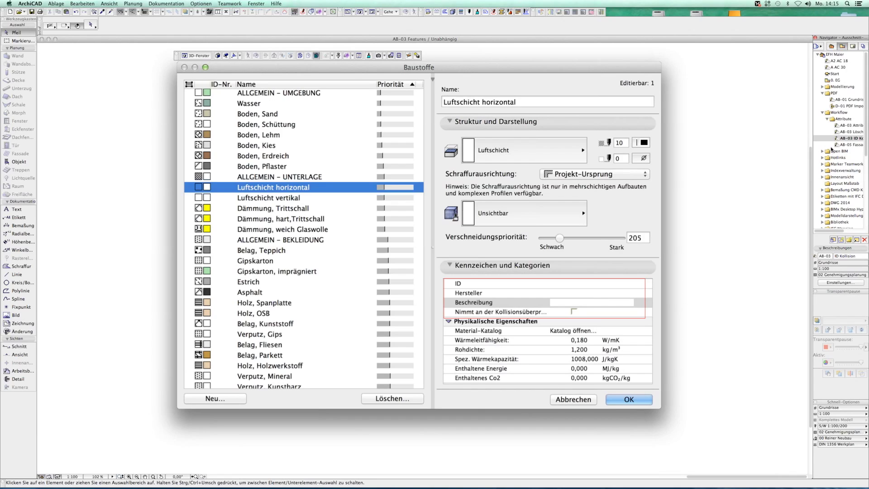
pyautogui.click(845, 145)
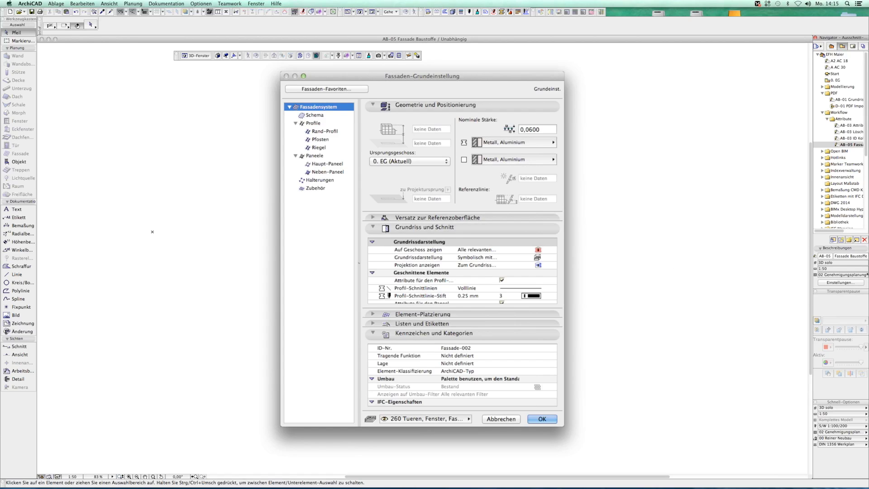
# - Collapse Workflow, expand Open BIM and open the 0. EG ground-floor plan
pyautogui.click(822, 112)
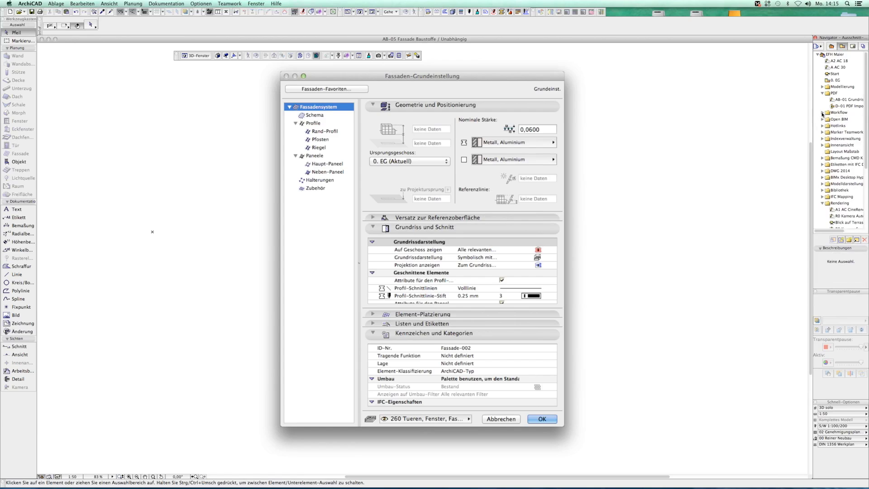
pyautogui.click(822, 119)
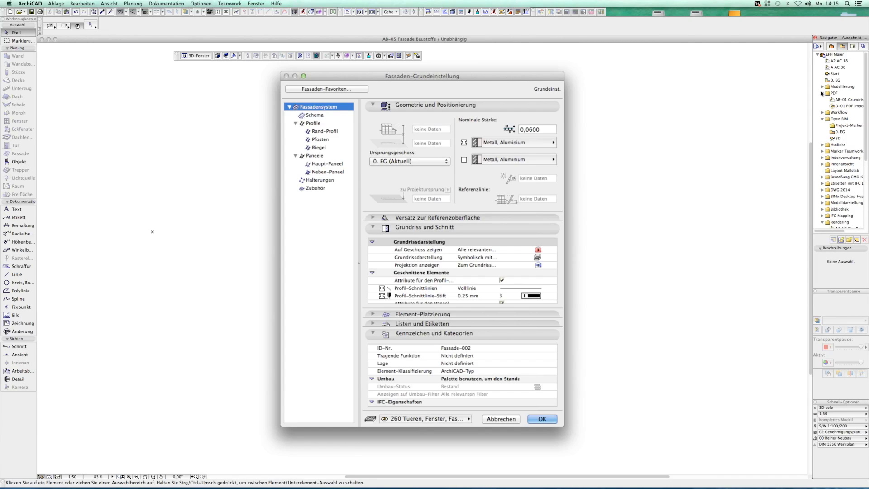
pyautogui.click(822, 94)
pyautogui.click(839, 112)
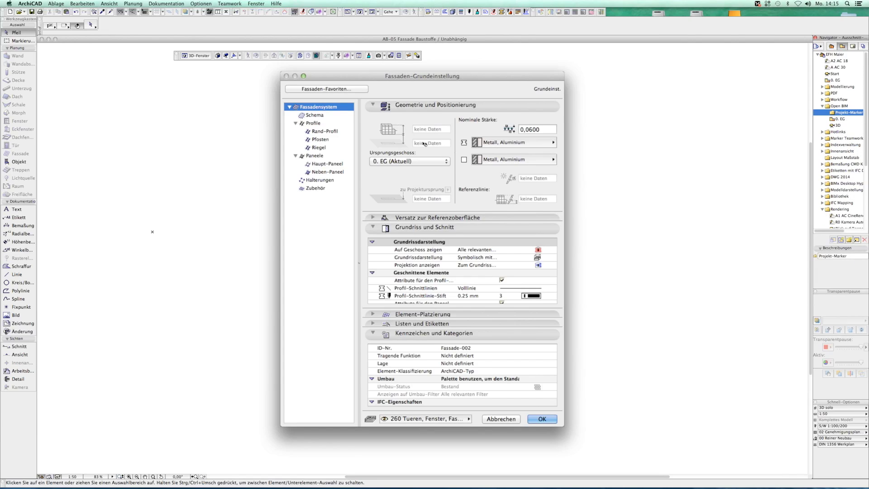
pyautogui.click(843, 118)
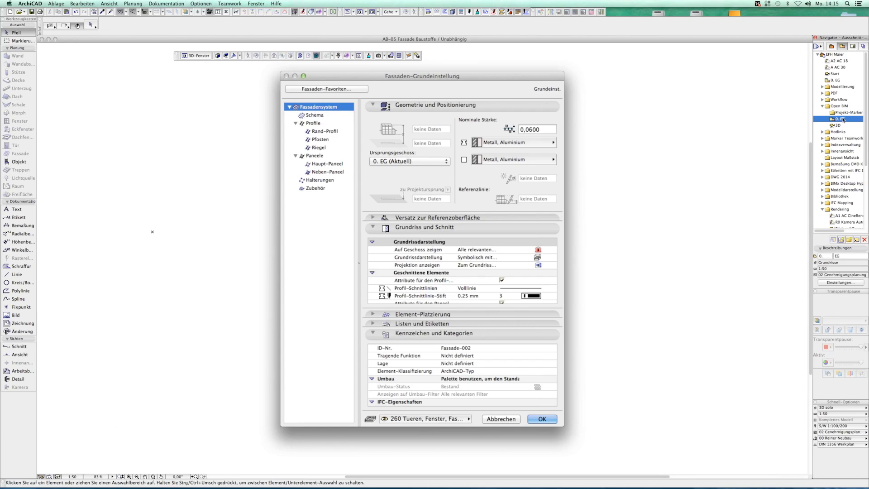
pyautogui.doubleClick(843, 118)
pyautogui.click(231, 3)
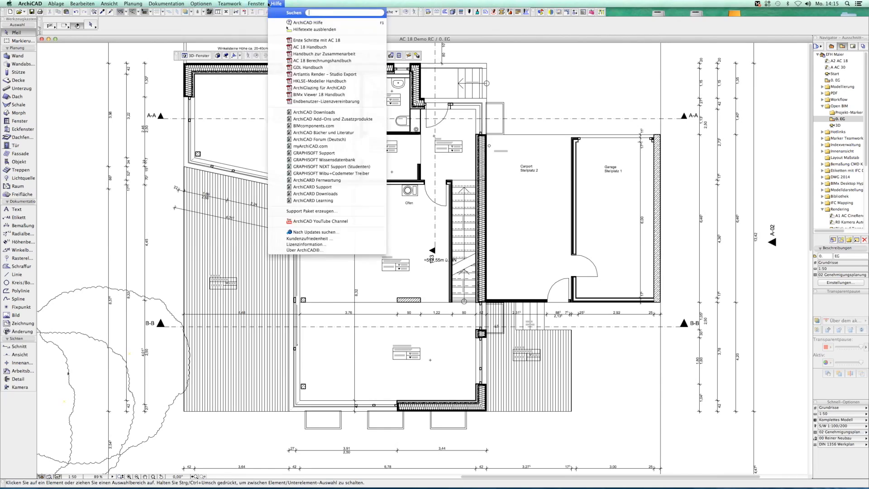
pyautogui.moveTo(256, 4)
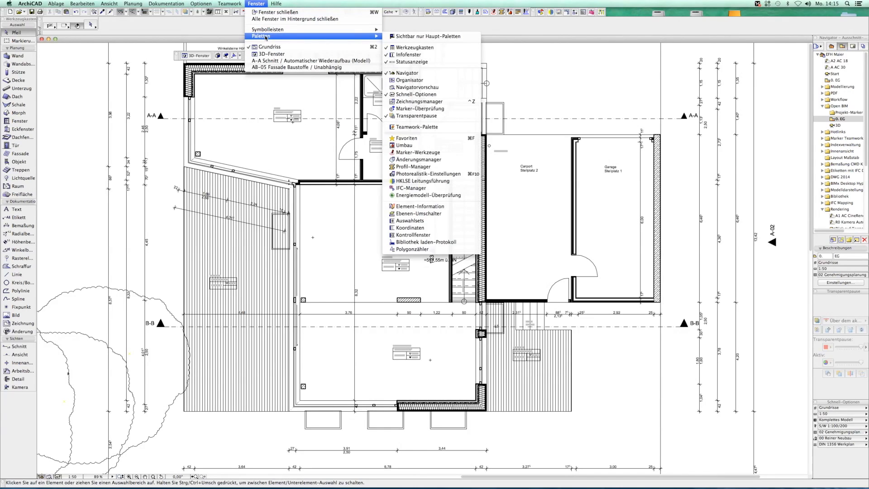
pyautogui.moveTo(261, 36)
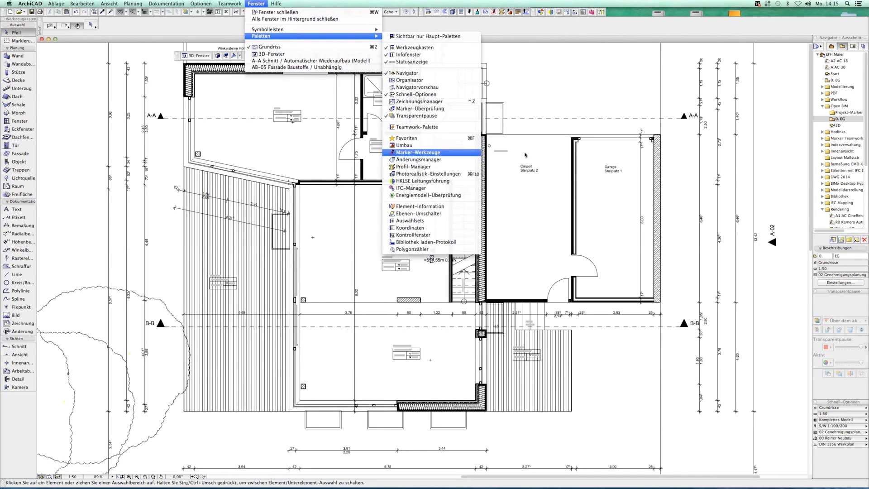
# - Show the Marker-Werkzeuge palette and delete the Konflikt entries and the 1.OG folder
pyautogui.click(423, 154)
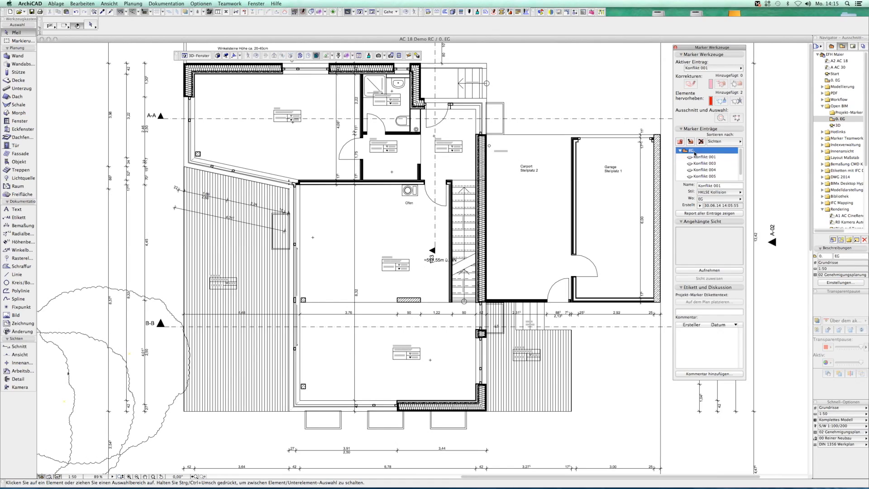
pyautogui.scroll(-1, 696, 170)
pyautogui.keyDown('shift'); pyautogui.click(697, 172); pyautogui.keyUp('shift')
pyautogui.click(701, 141)
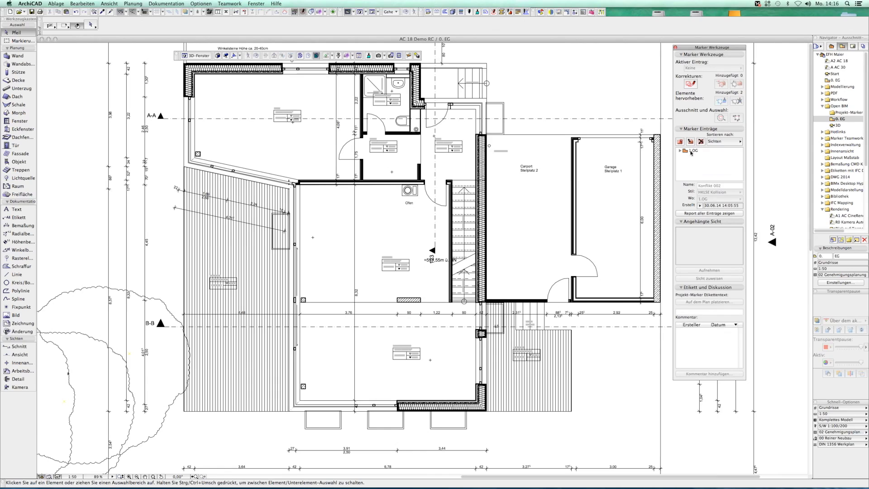
pyautogui.click(690, 156)
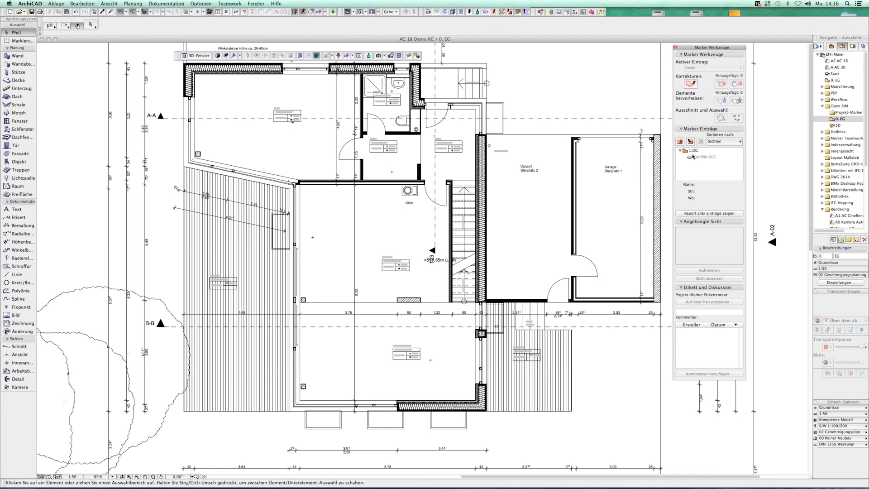
pyautogui.click(692, 156)
pyautogui.click(700, 142)
# - Import Statik 1 Wand.bcfzip from the BCF Demo folder into the marker entries
pyautogui.click(690, 141)
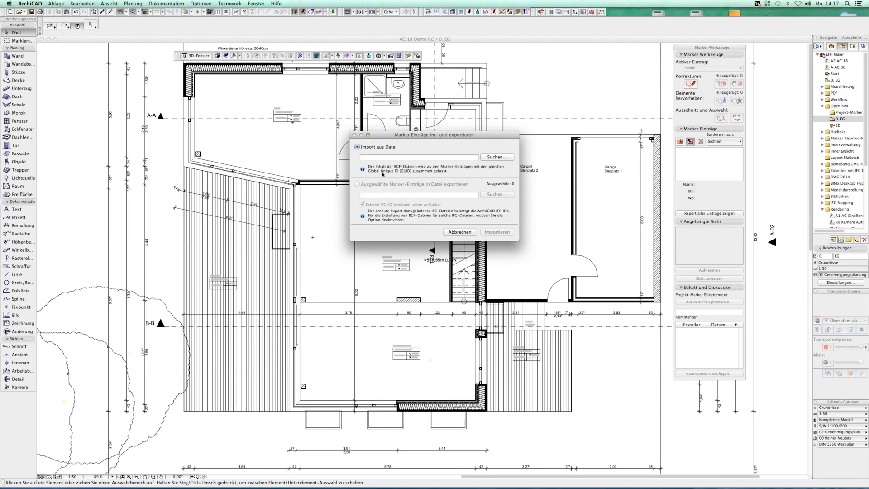
pyautogui.click(503, 159)
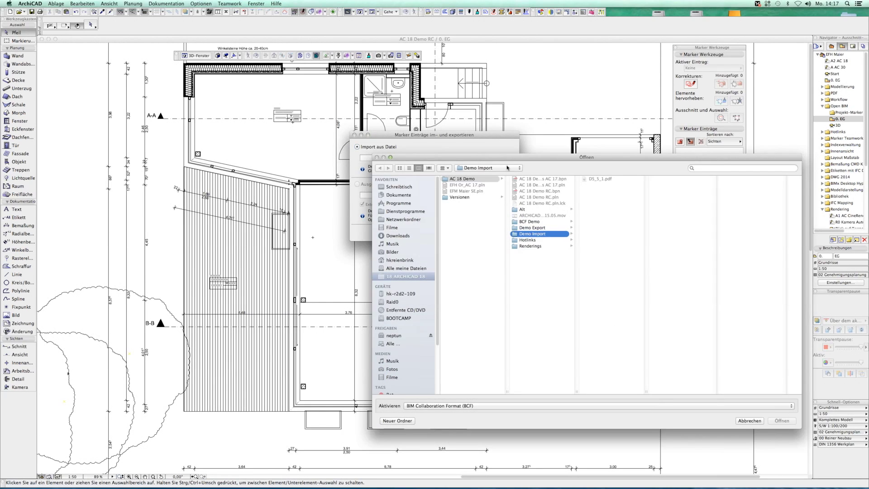
pyautogui.click(530, 222)
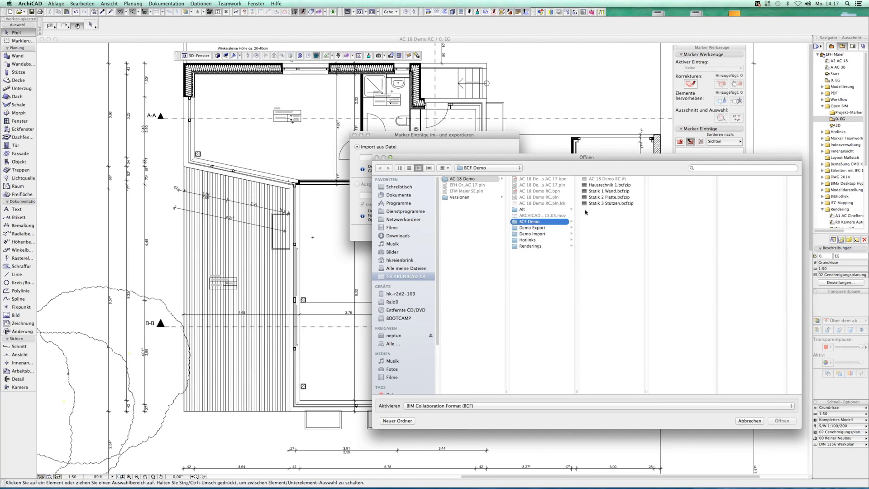
pyautogui.click(599, 185)
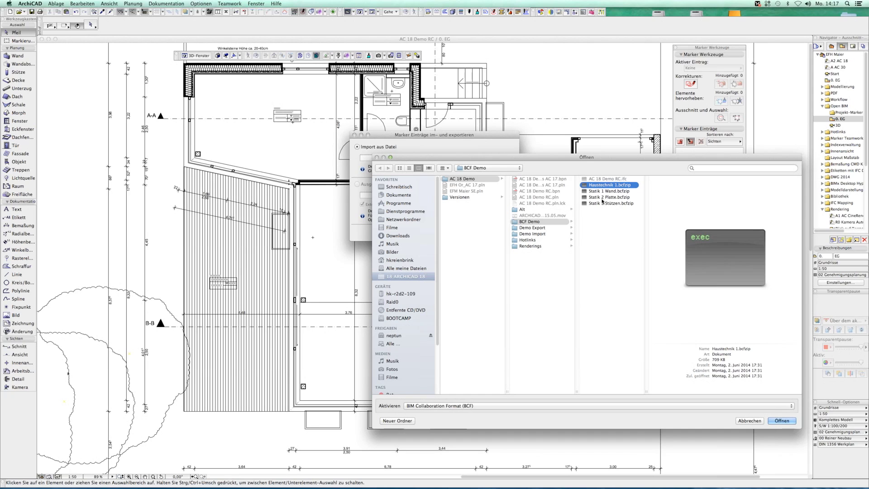
pyautogui.click(607, 192)
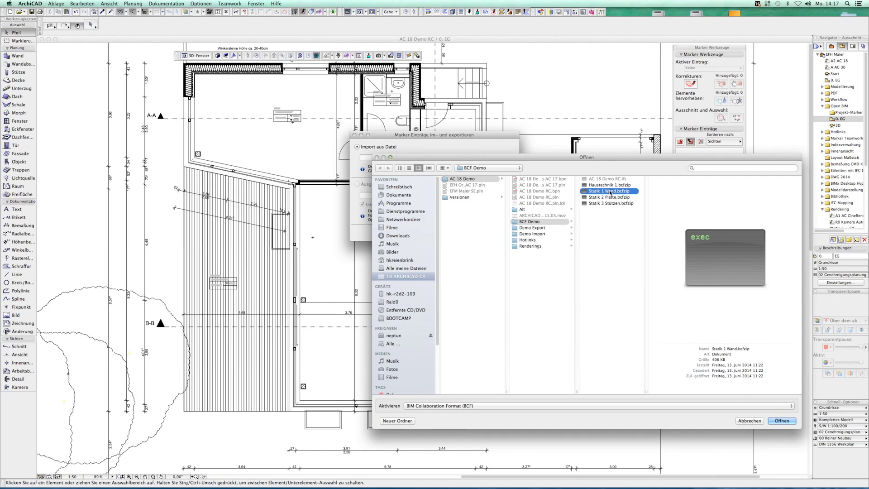
pyautogui.moveTo(607, 160); pyautogui.dragTo(515, 186)
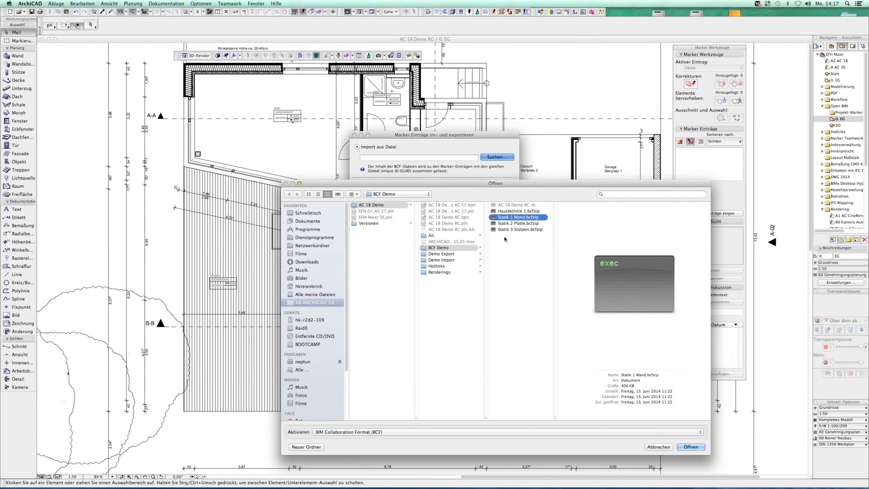
pyautogui.click(692, 447)
pyautogui.click(497, 232)
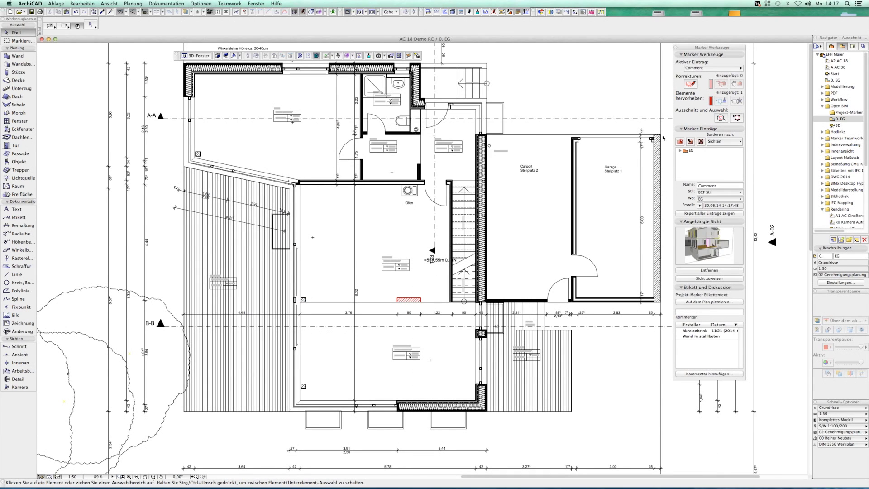
# - Expand the EG marker, preview its Comment's attached view, then close the 3D preview
pyautogui.click(680, 151)
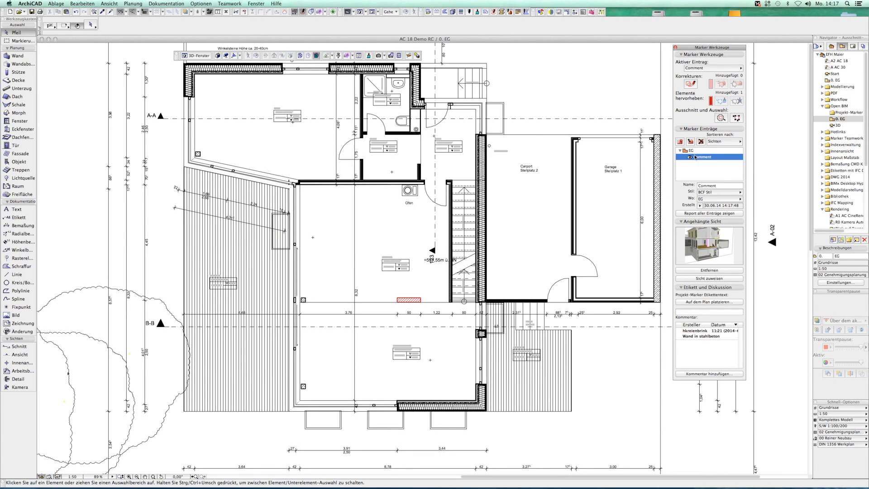
pyautogui.doubleClick(709, 243)
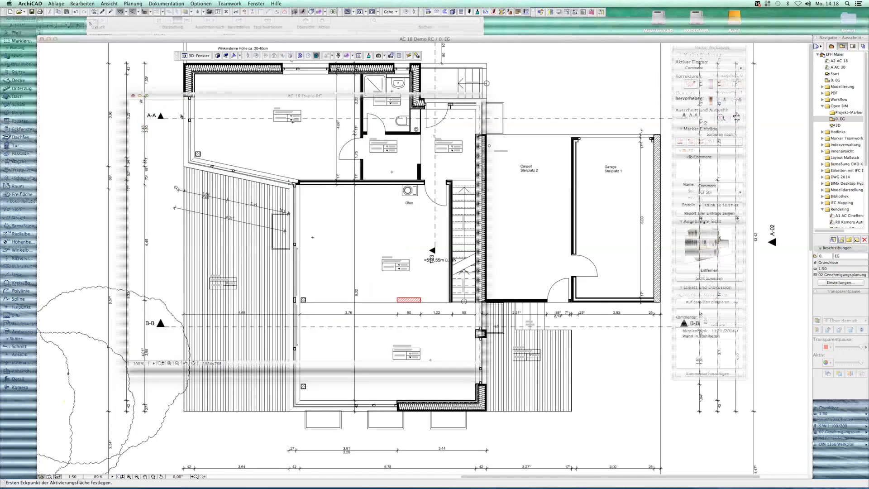
pyautogui.click(133, 95)
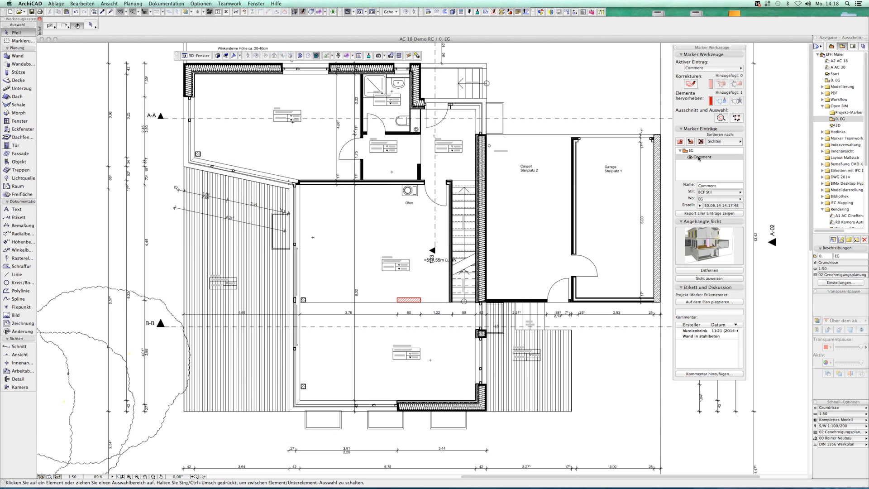
# - Restore the Comment's 3D section view and review the 'Wand in Stahlbeton' comment unchanged
pyautogui.doubleClick(698, 158)
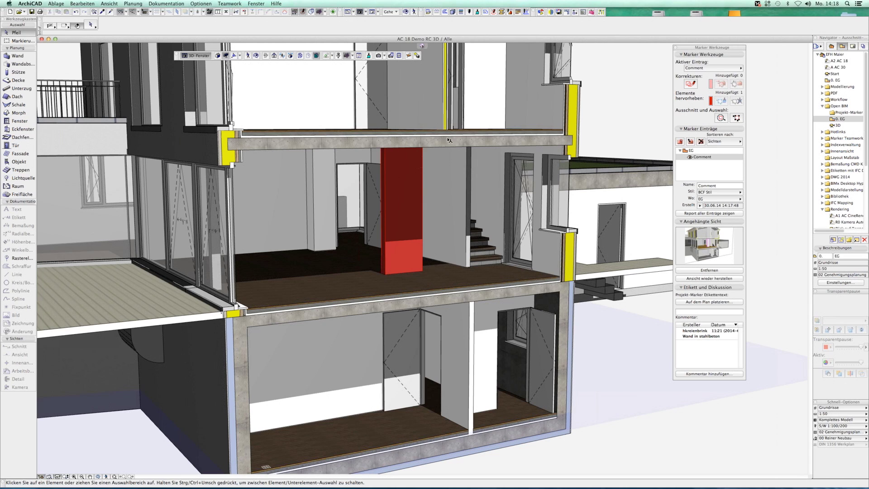
pyautogui.doubleClick(701, 335)
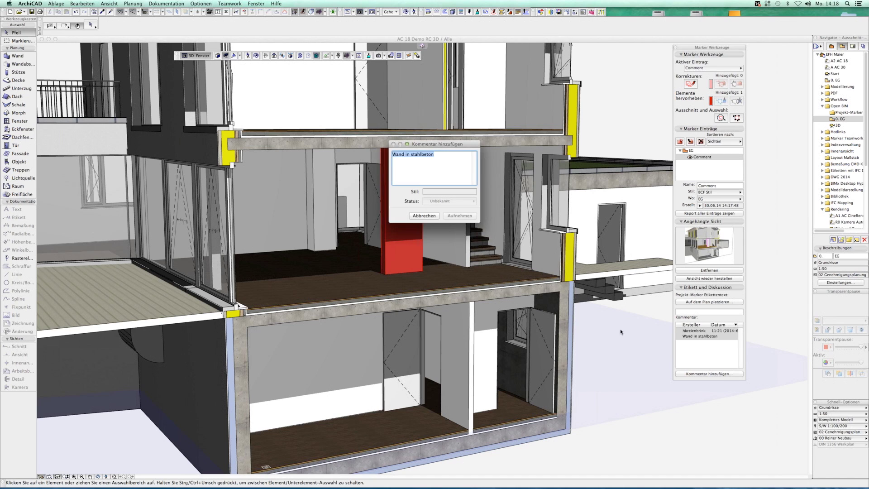
pyautogui.moveTo(416, 148); pyautogui.dragTo(583, 196)
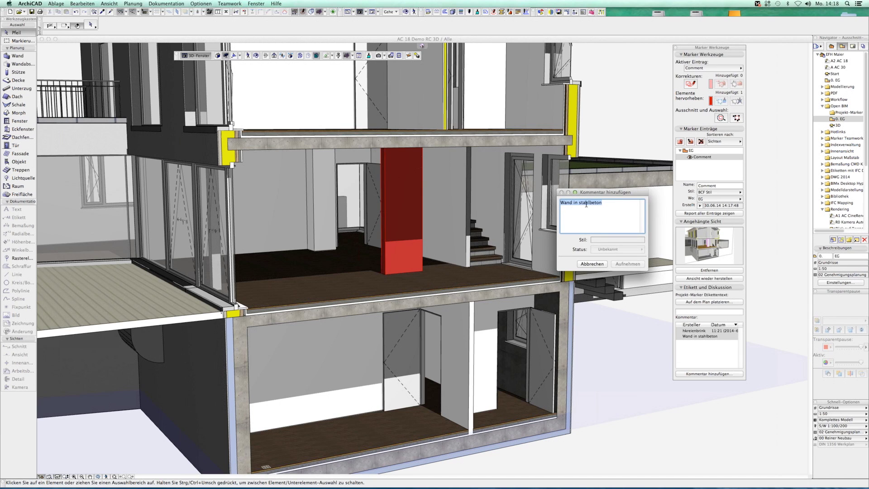
pyautogui.click(584, 264)
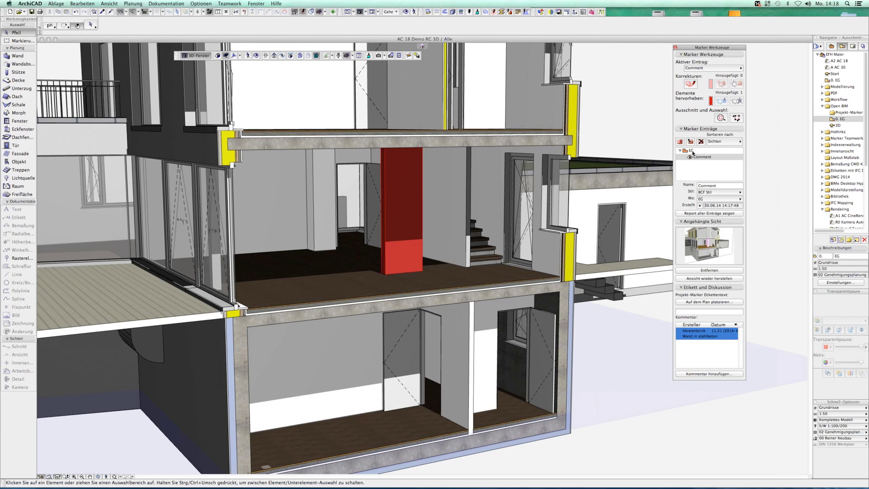
pyautogui.click(690, 141)
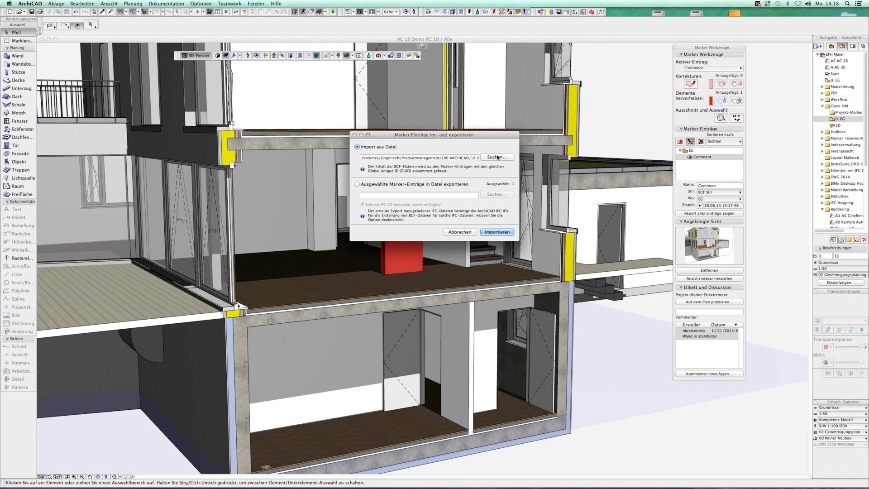
# - Import the BCF markers again and enlarge the second comment's attached view image
pyautogui.click(497, 157)
pyautogui.doubleClick(605, 201)
pyautogui.click(495, 232)
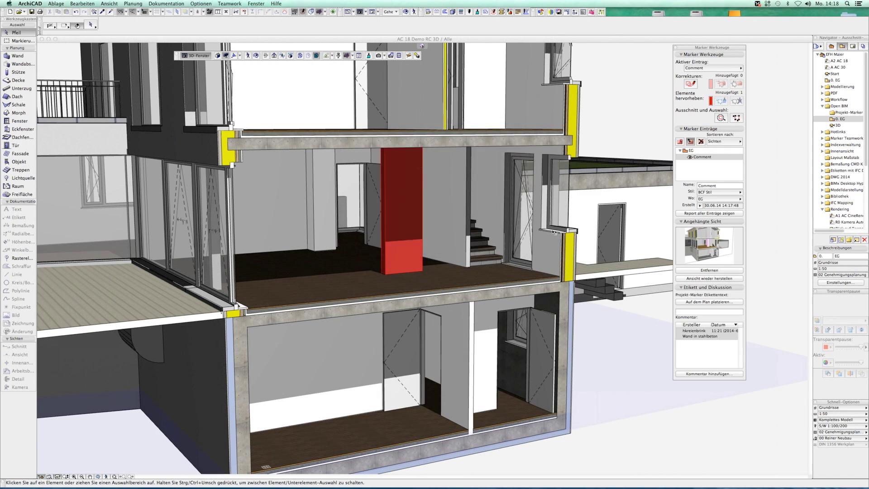
pyautogui.click(702, 163)
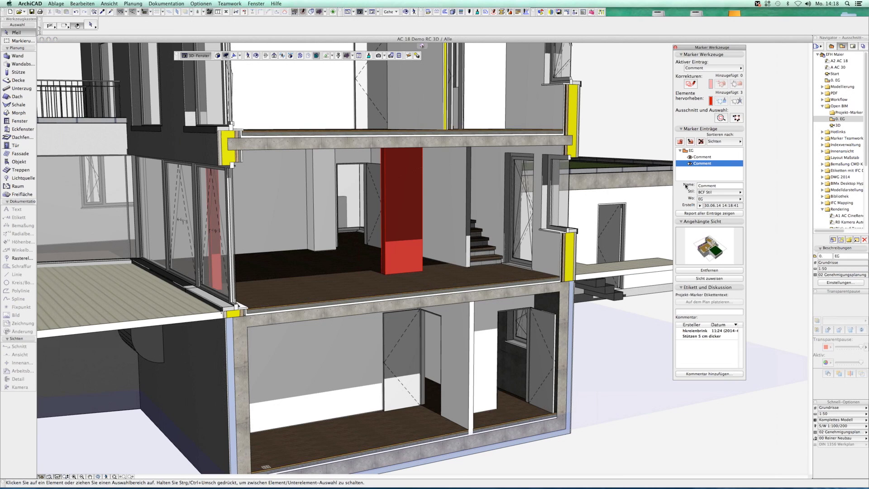
pyautogui.doubleClick(702, 245)
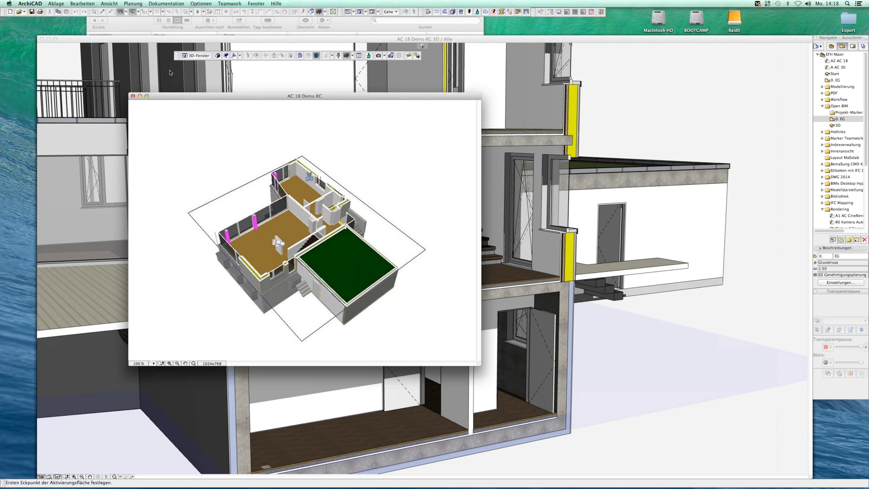
# - Restore the second comment's 3D view and review its 'Stützen 5 cm dicker' comment unchanged
pyautogui.click(133, 96)
pyautogui.doubleClick(702, 163)
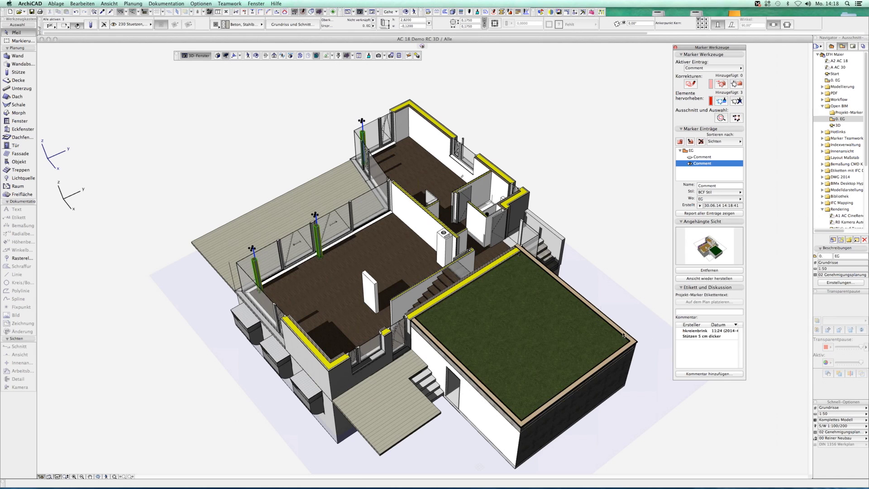
pyautogui.doubleClick(688, 335)
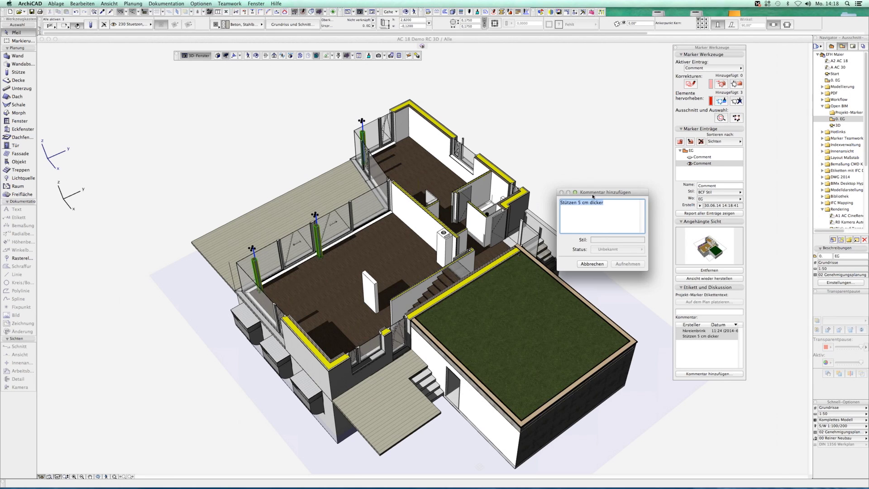
pyautogui.click(588, 263)
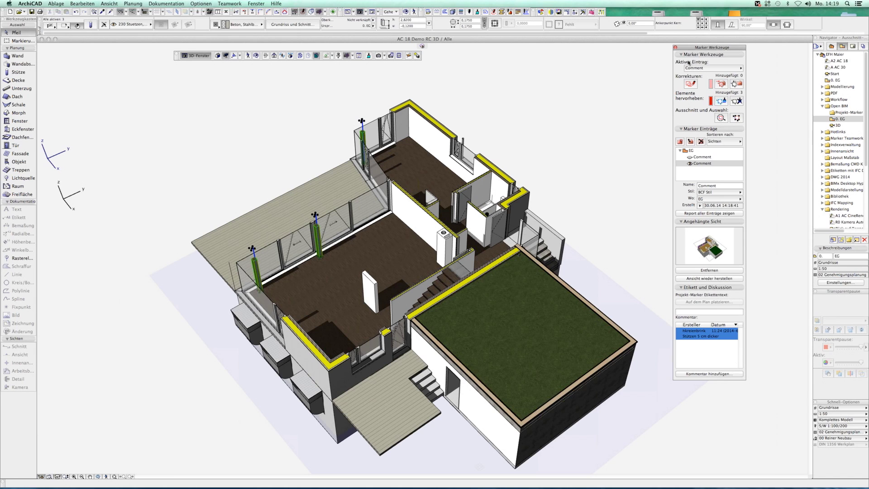
# - Open the 0. Hotlinks floor plan and hide the marker entries
pyautogui.click(822, 131)
pyautogui.doubleClick(844, 139)
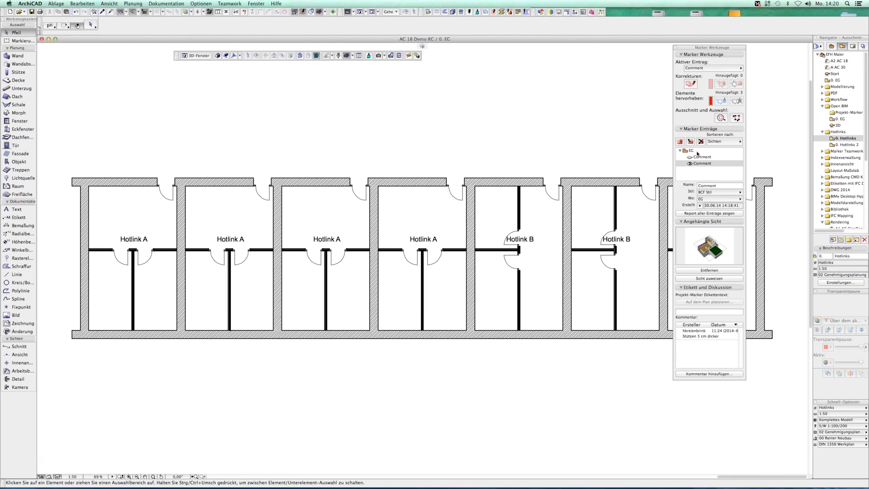
pyautogui.click(697, 154)
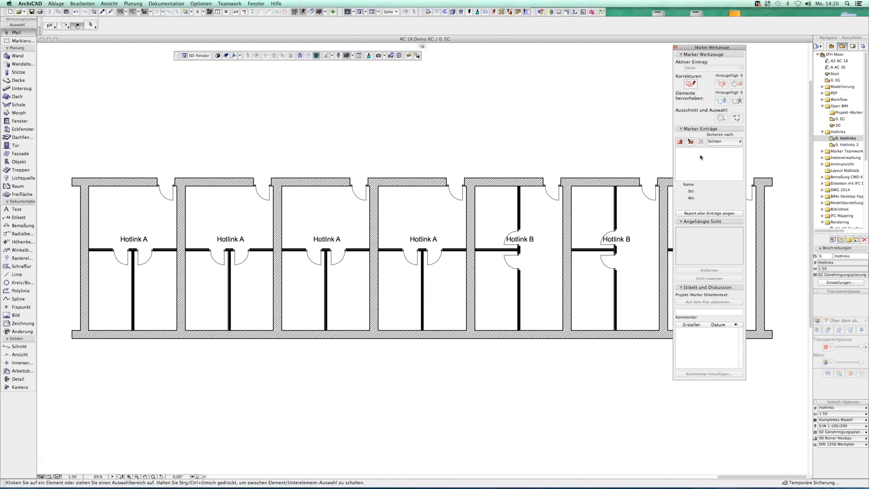
pyautogui.click(675, 47)
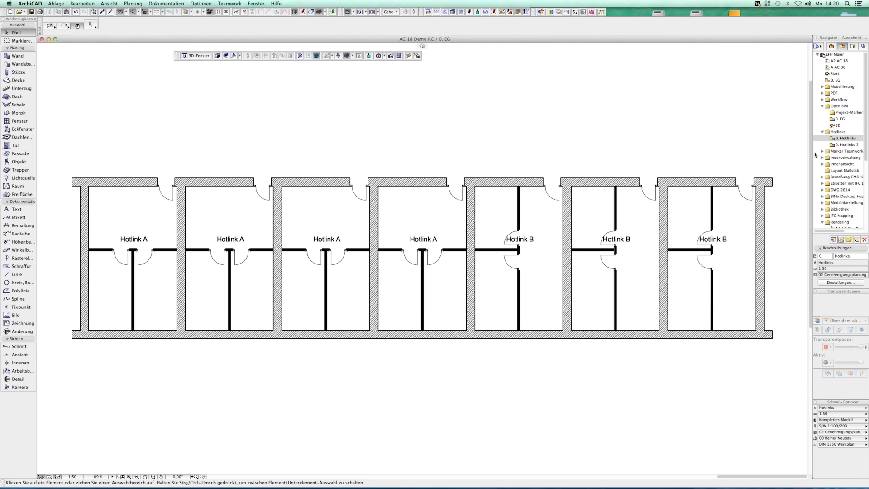
pyautogui.click(840, 138)
# - Relink the second and fourth Hotlink A modules to Hotlink B.mod
pyautogui.click(230, 257)
pyautogui.hotkey('alt', 'g')
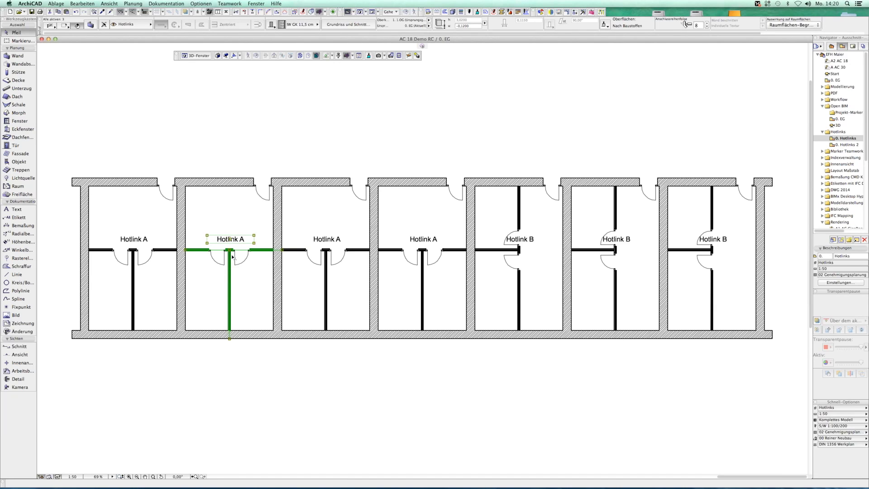
pyautogui.keyDown('shift'); pyautogui.click(424, 265); pyautogui.keyUp('shift')
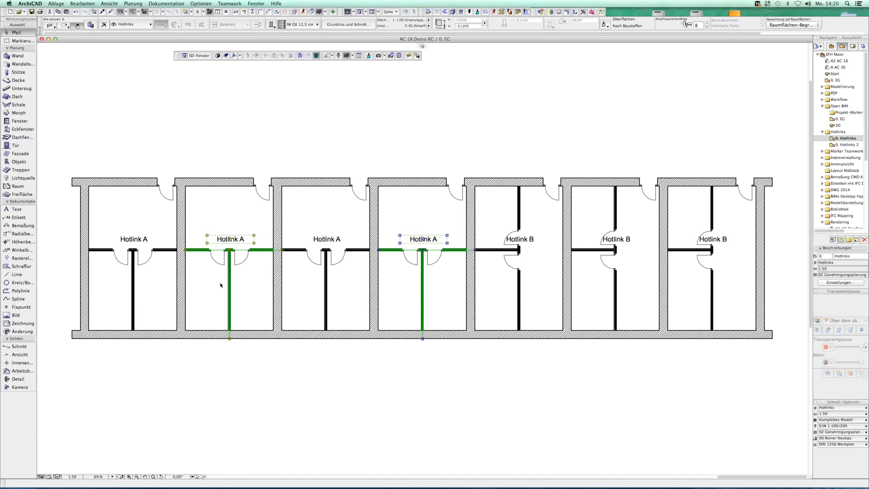
pyautogui.rightClick(424, 271)
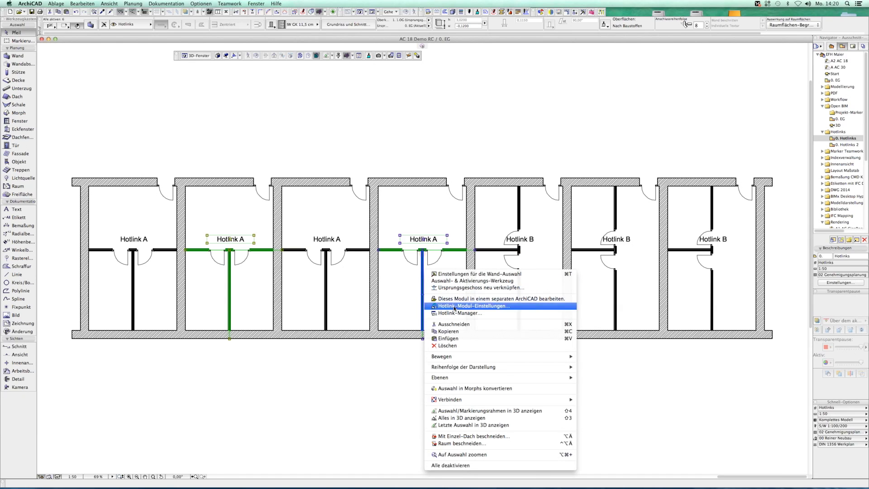
pyautogui.click(454, 307)
pyautogui.moveTo(326, 178); pyautogui.dragTo(593, 138)
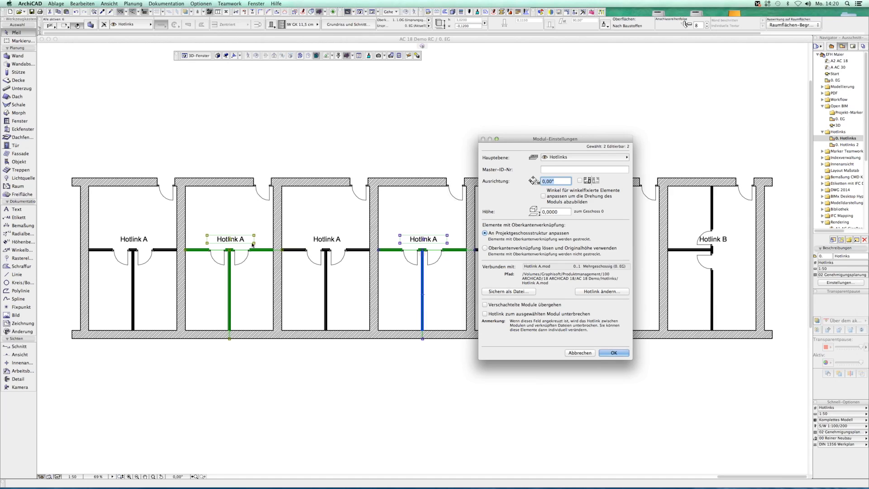
pyautogui.click(588, 292)
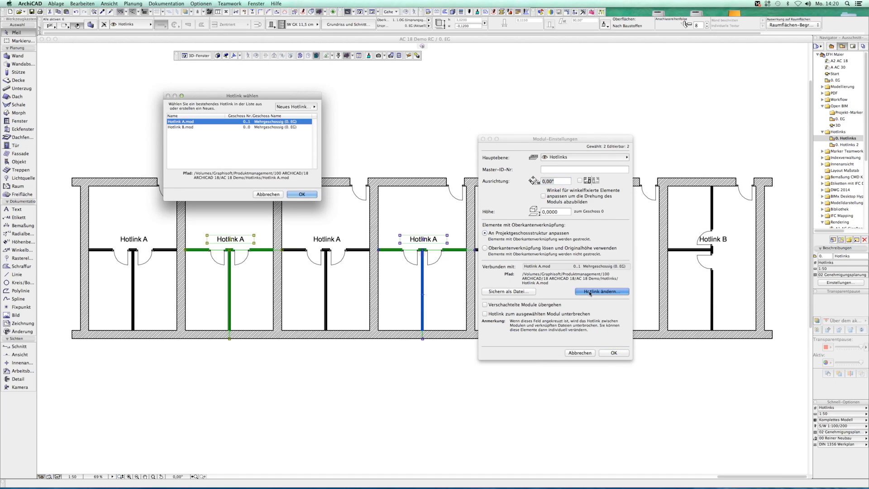
pyautogui.press('Down')
pyautogui.click(307, 196)
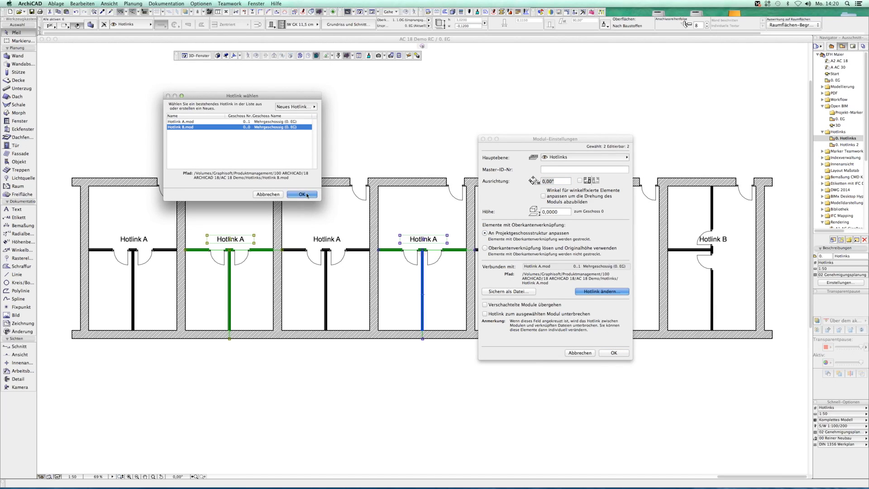
pyautogui.click(612, 353)
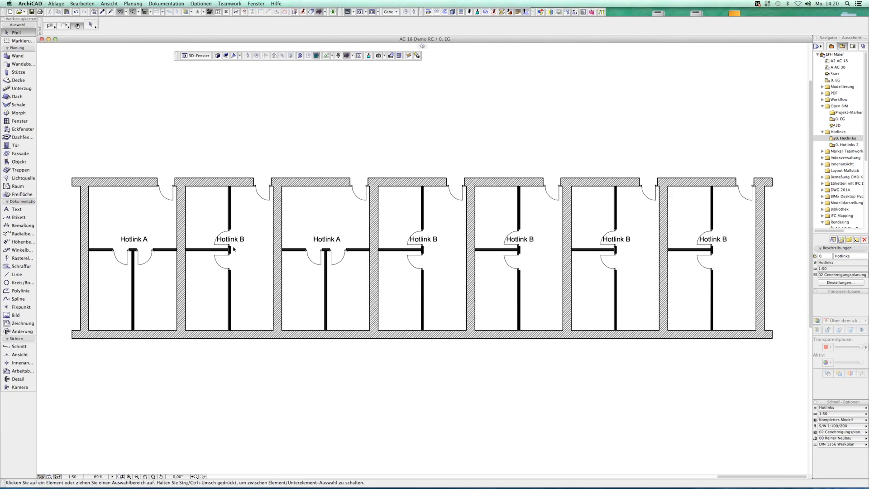
pyautogui.click(149, 249)
pyautogui.click(63, 3)
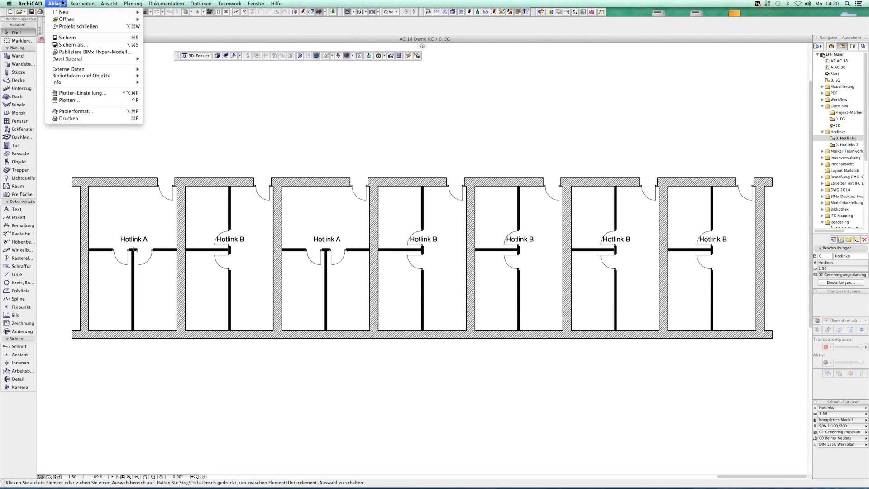
pyautogui.moveTo(69, 69)
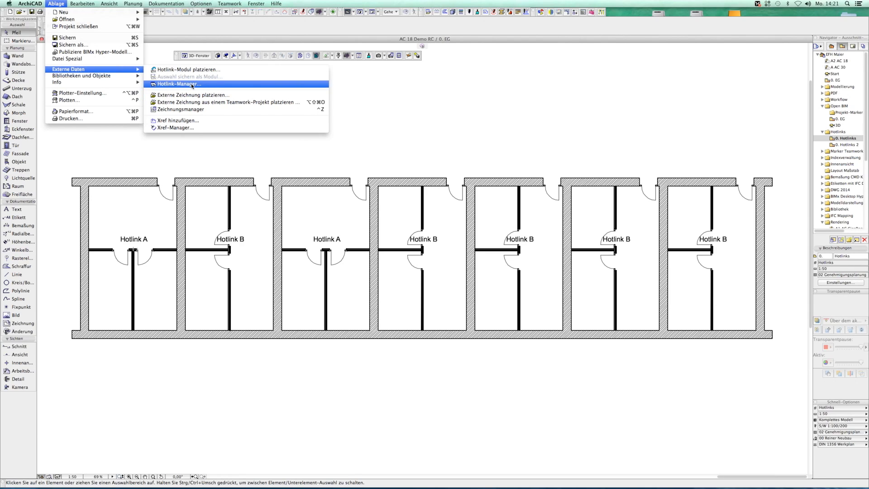
pyautogui.click(192, 85)
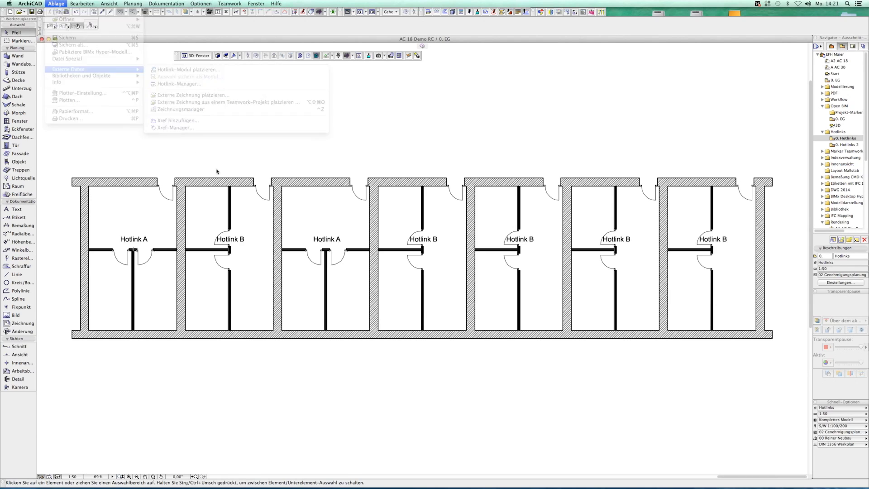
pyautogui.click(326, 276)
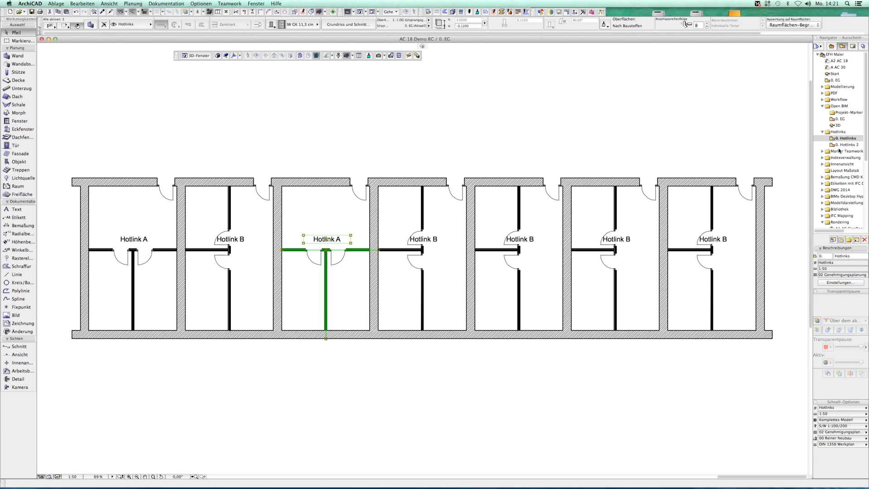
# - View TW 1 Nachricht, then open 0. EG from Indexverwaltung > Geschosse
pyautogui.click(822, 151)
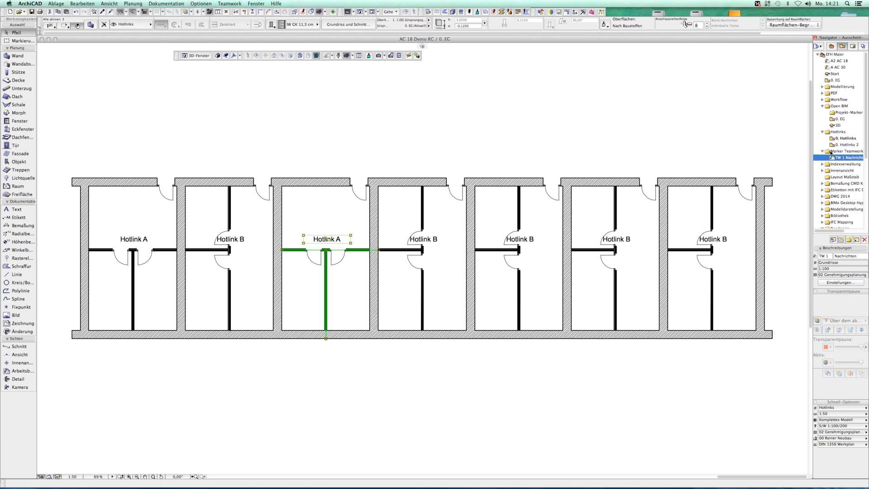
pyautogui.doubleClick(832, 156)
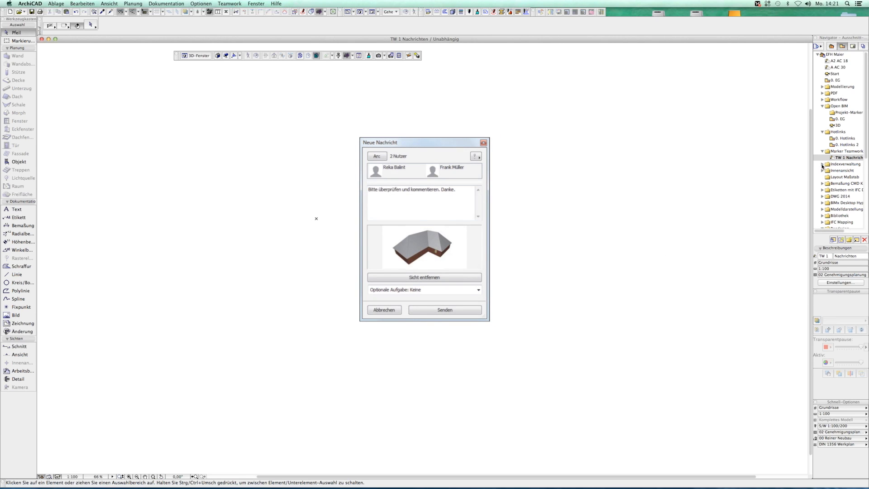
pyautogui.click(822, 165)
pyautogui.click(822, 108)
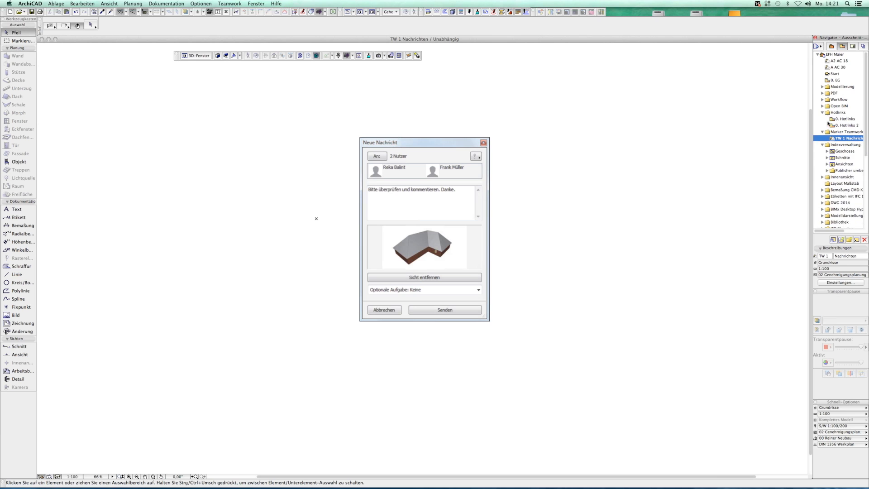
pyautogui.click(822, 112)
pyautogui.click(827, 138)
pyautogui.doubleClick(841, 151)
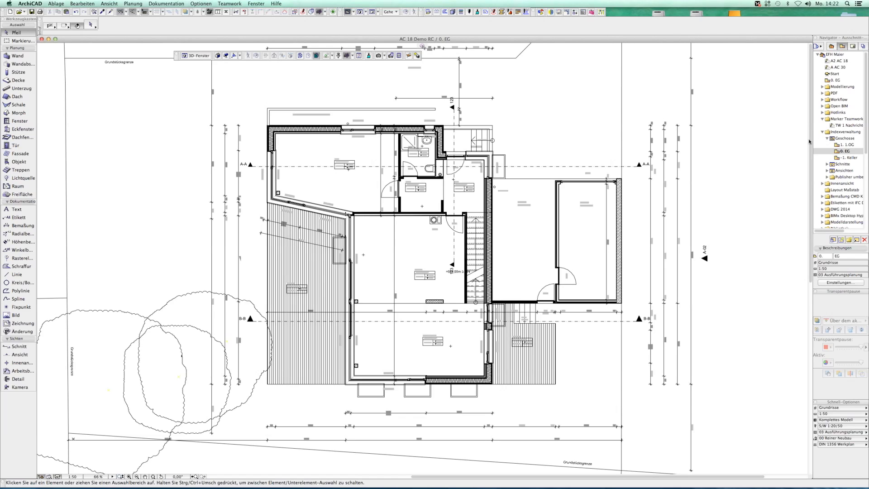
pyautogui.click(852, 47)
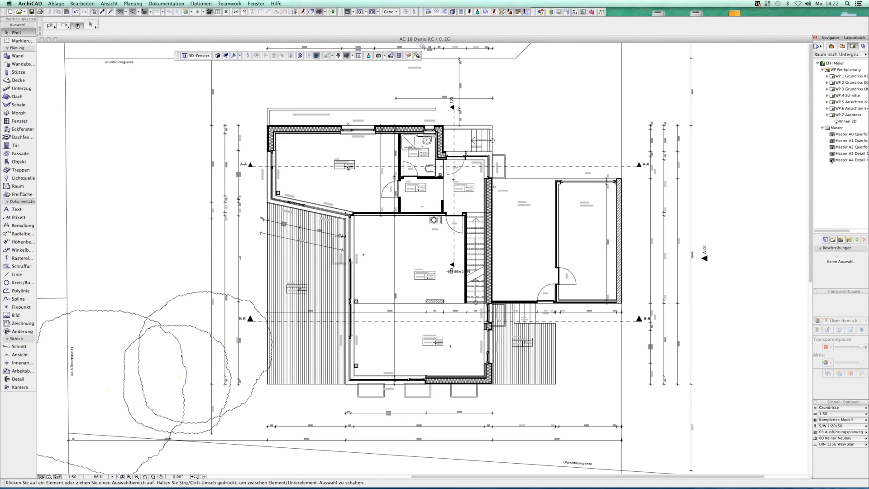
pyautogui.click(838, 135)
pyautogui.doubleClick(839, 134)
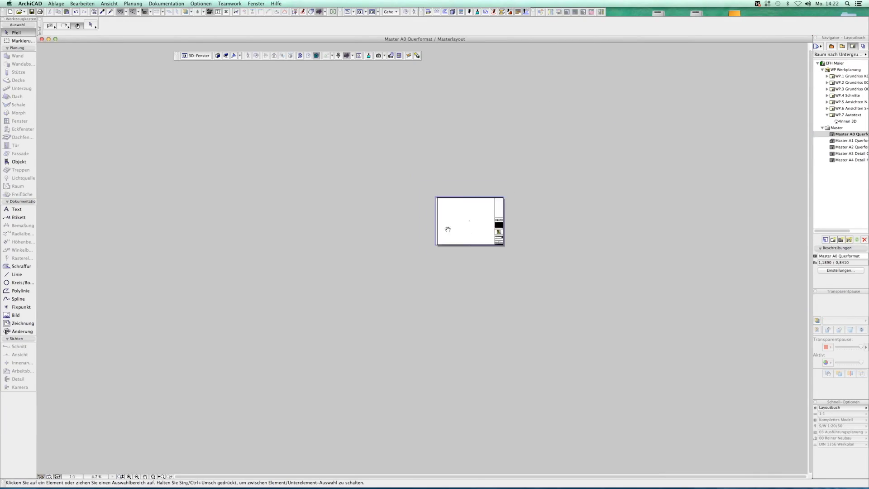
pyautogui.scroll(5, 395, 232)
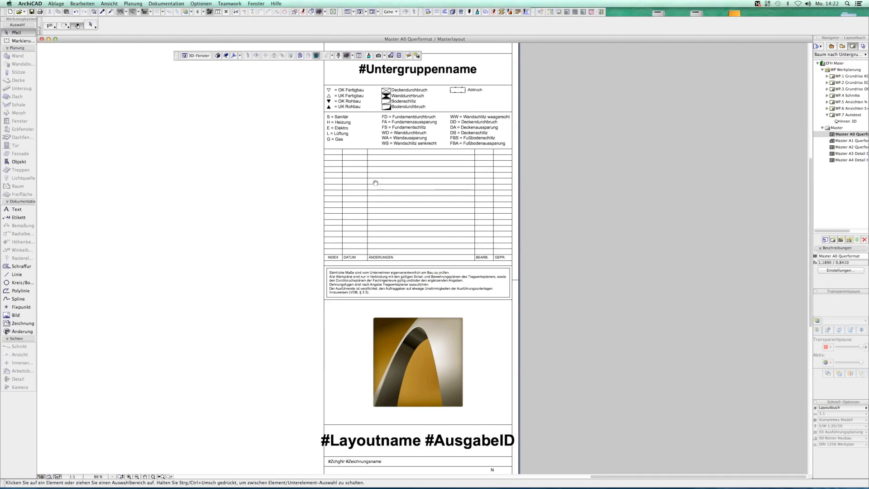
pyautogui.click(397, 184)
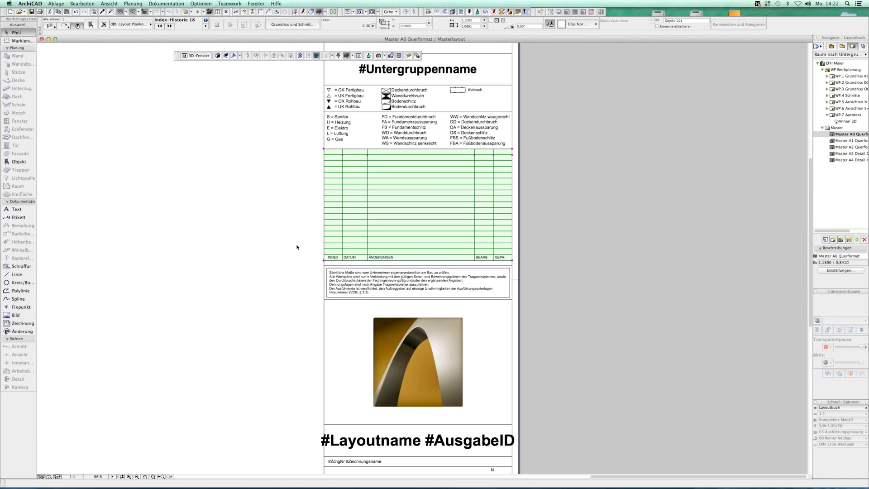
pyautogui.scroll(-5, 452, 274)
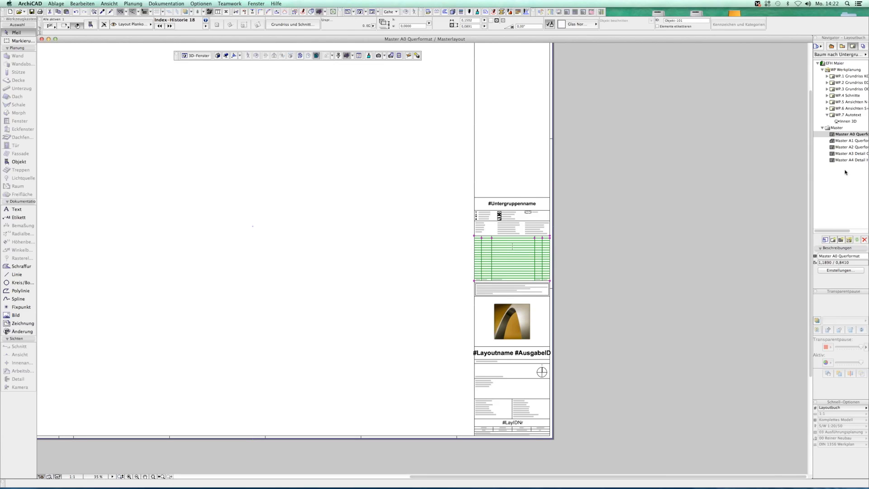
pyautogui.click(842, 46)
pyautogui.doubleClick(843, 153)
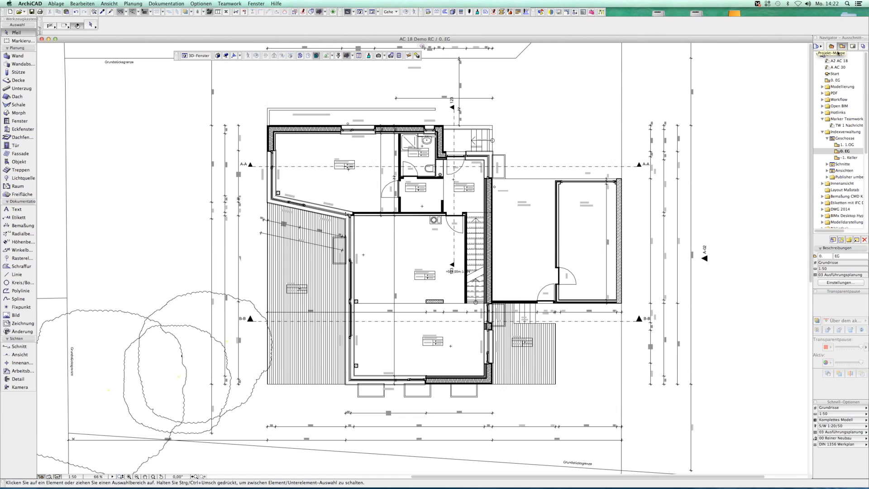
# - Switch the Navigator to the Layout Book
pyautogui.click(852, 46)
pyautogui.rightClick(831, 64)
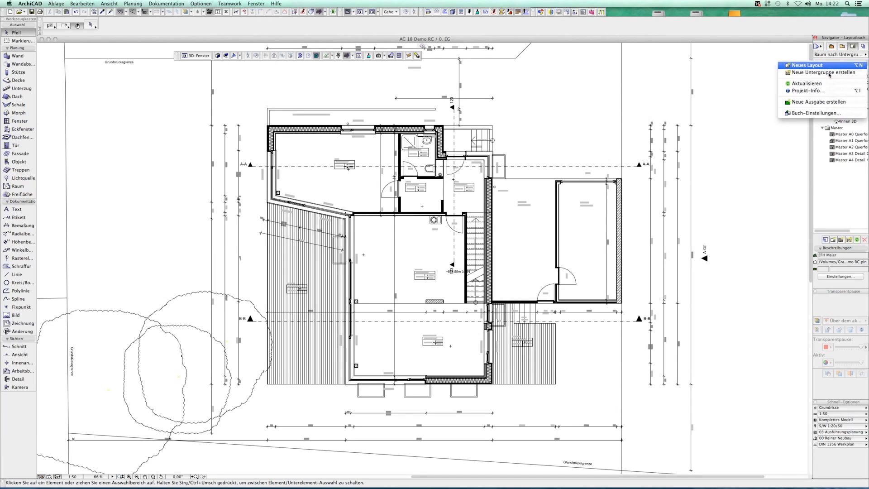
pyautogui.press('Escape')
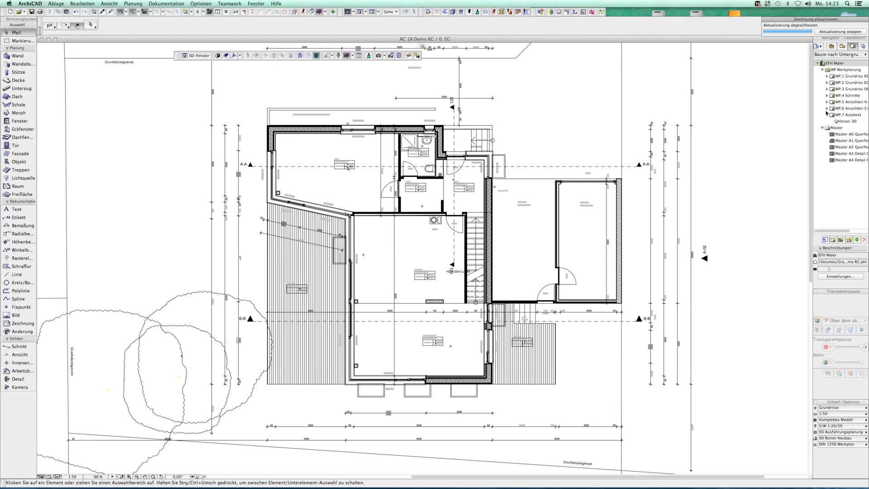
# - Open WP.2 Grundriss EG, then the WP.3 Grundriss OG layout, zoomed out to the full sheet
pyautogui.doubleClick(832, 83)
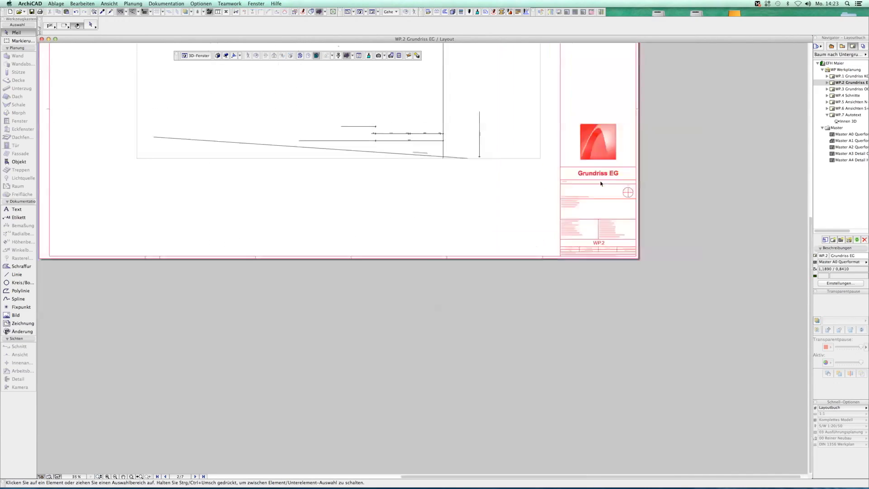
pyautogui.scroll(3, 516, 335)
pyautogui.scroll(3, 565, 307)
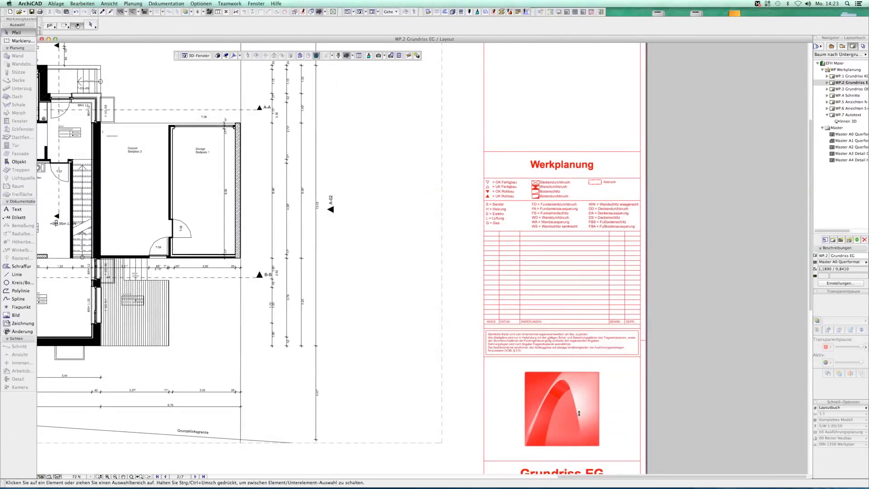
pyautogui.scroll(-5, 567, 304)
pyautogui.scroll(1, 567, 304)
pyautogui.doubleClick(845, 89)
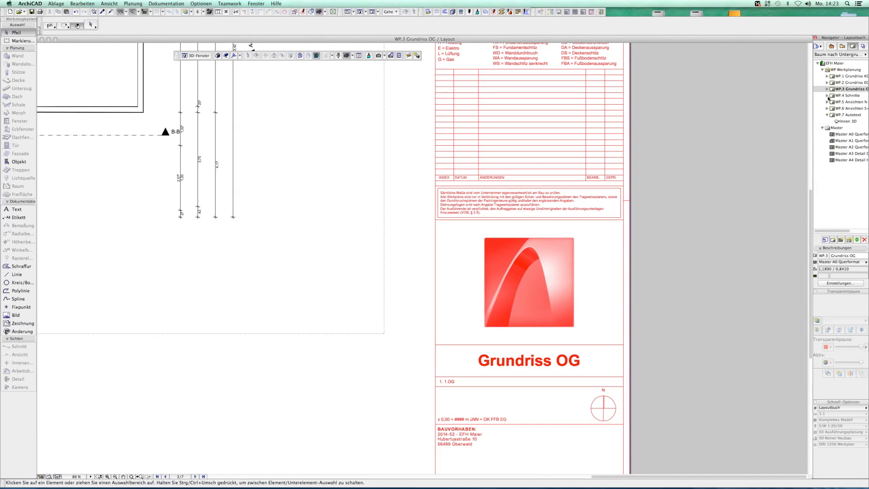
pyautogui.scroll(-3, 690, 136)
pyautogui.scroll(-2, 723, 200)
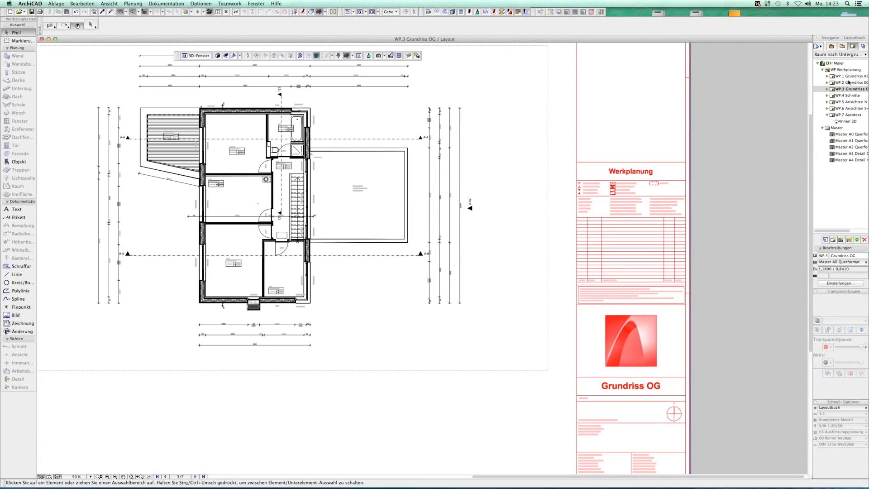
# - Create a new issue for EFH Maier named 'Erstausgabe' with an empty ID
pyautogui.rightClick(833, 63)
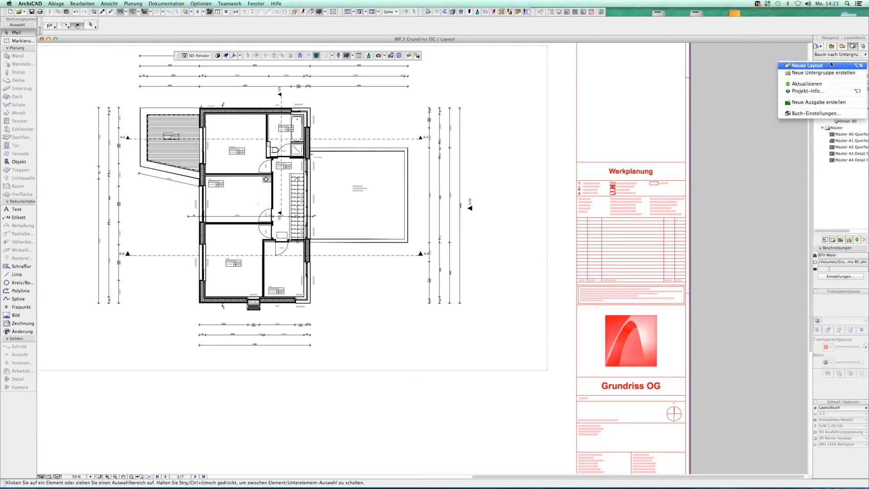
pyautogui.click(818, 103)
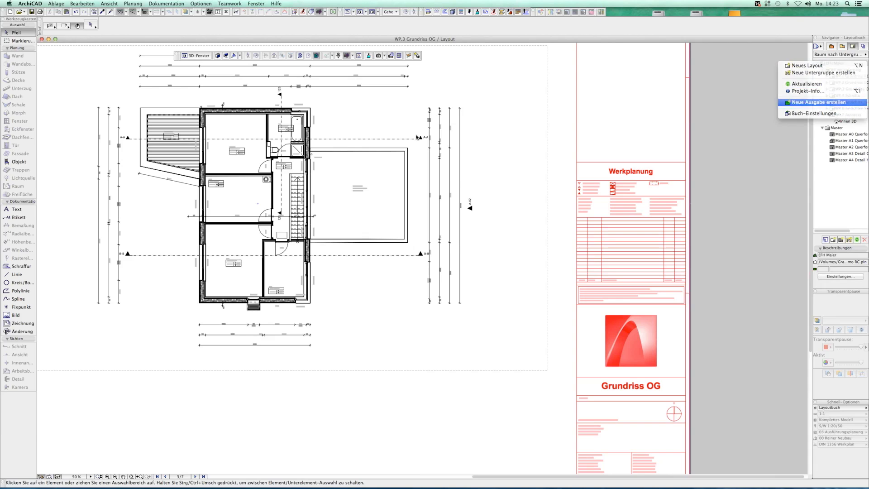
pyautogui.click(422, 145)
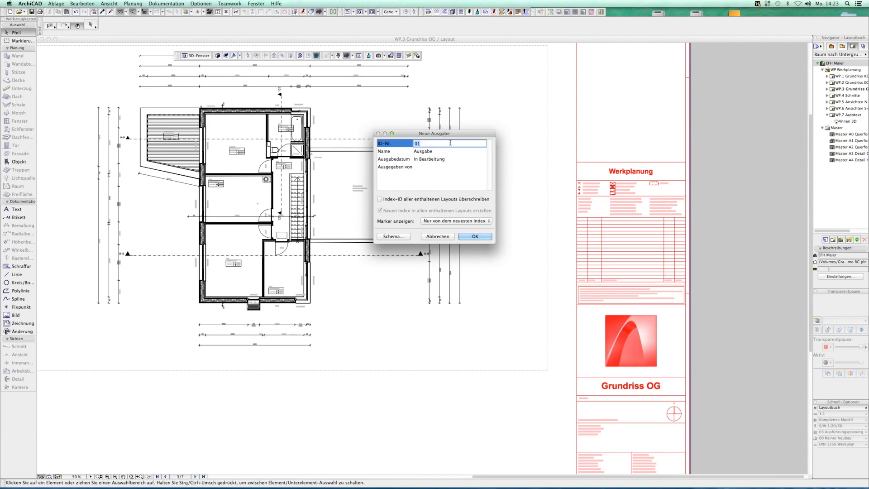
pyautogui.press('BackSpace')
pyautogui.click(455, 151)
pyautogui.write('Erstausgabe')
pyautogui.click(475, 239)
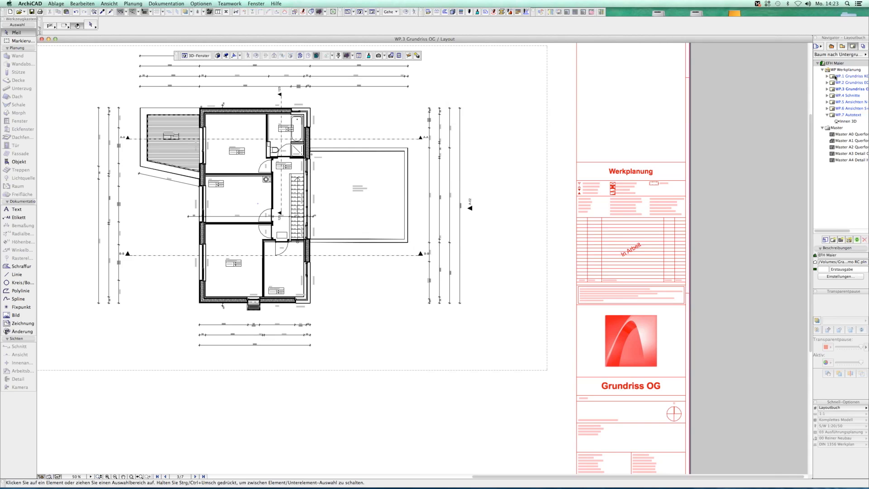
# - Close the current issue and bring up the Organizer, moved aside
pyautogui.rightClick(836, 64)
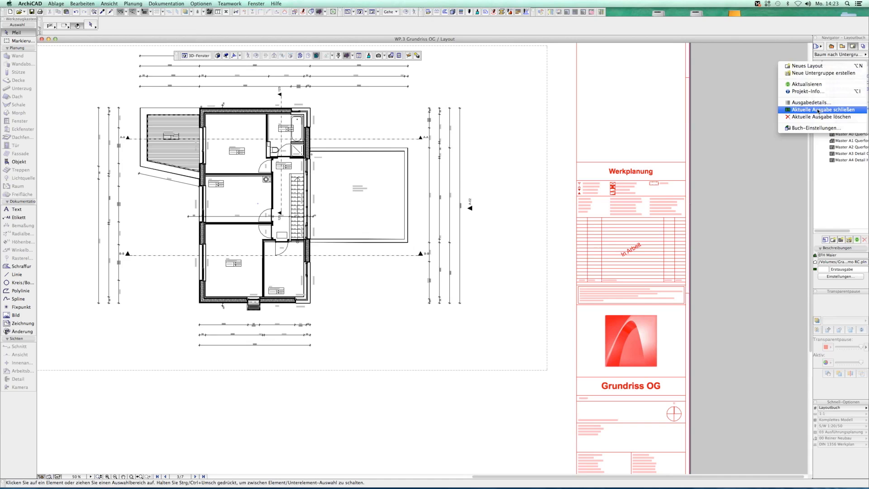
pyautogui.click(818, 110)
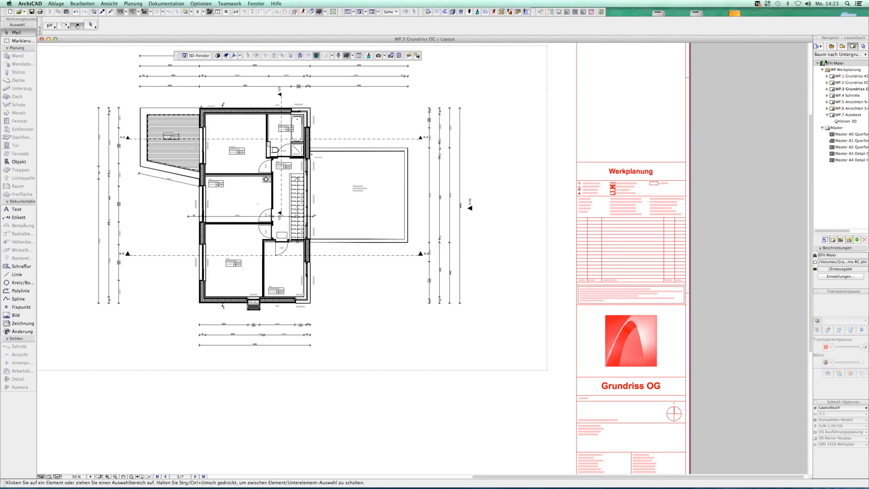
pyautogui.click(817, 46)
pyautogui.moveTo(434, 93); pyautogui.dragTo(288, 100)
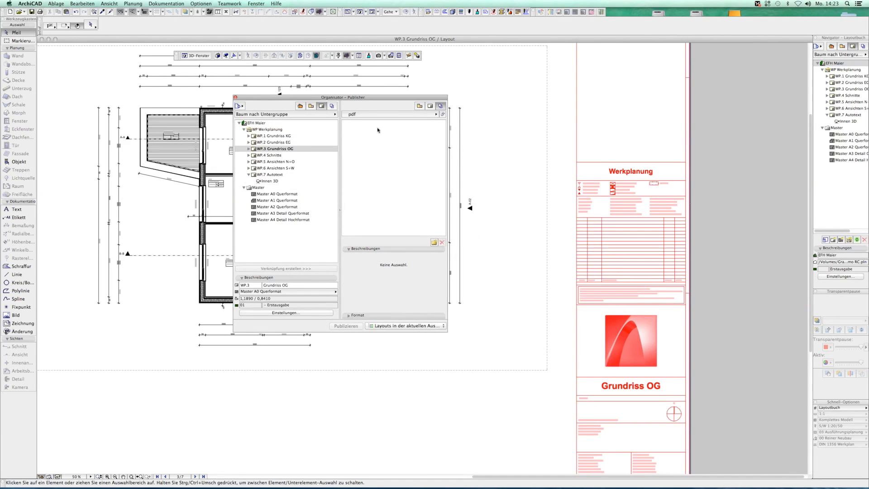
# - Set the pdf publisher set's destination folder to Desktop/Export
pyautogui.click(442, 115)
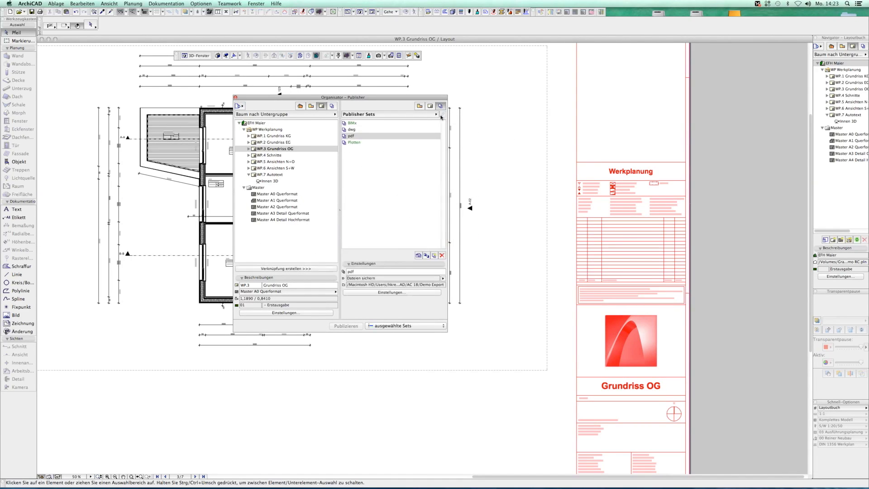
pyautogui.click(386, 292)
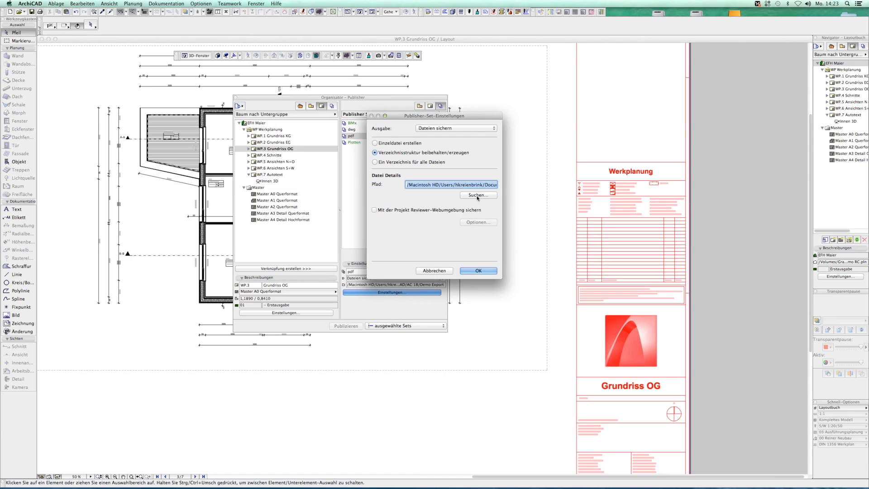
pyautogui.click(479, 195)
pyautogui.click(416, 168)
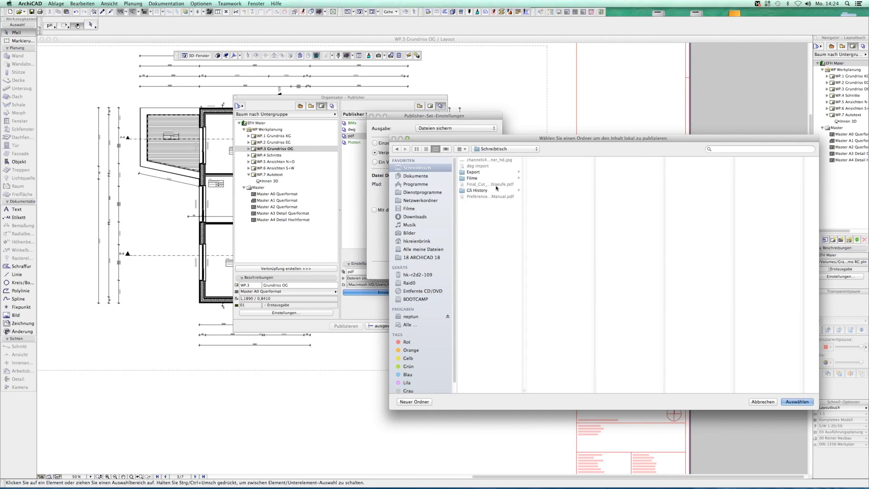
pyautogui.click(474, 171)
pyautogui.click(797, 402)
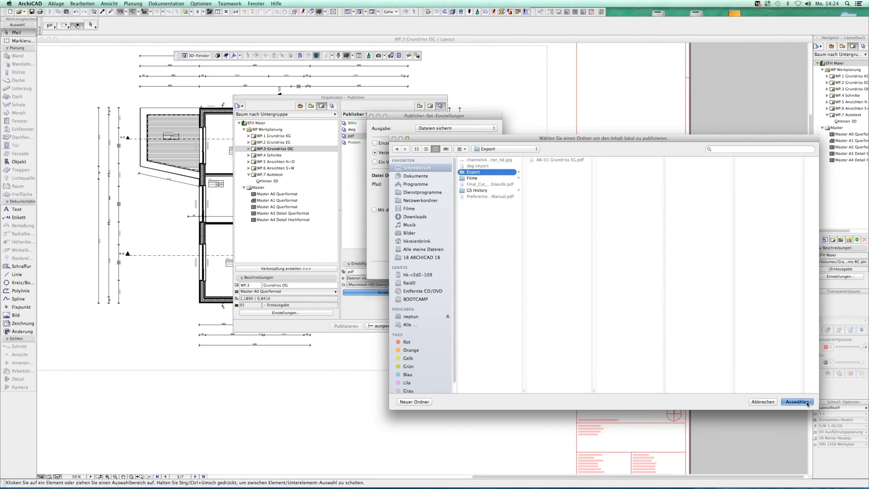
pyautogui.click(478, 270)
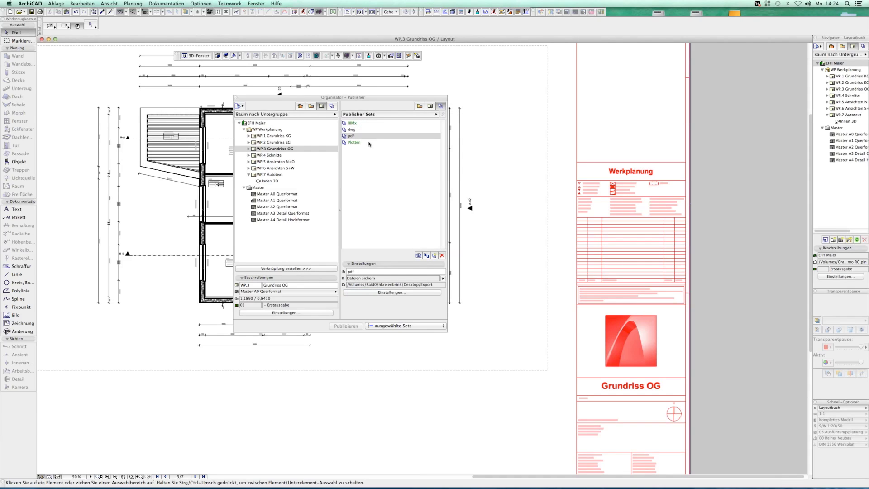
# - Link the EFH Maier layout book into the pdf publisher set and expand Werkplanung
pyautogui.doubleClick(347, 137)
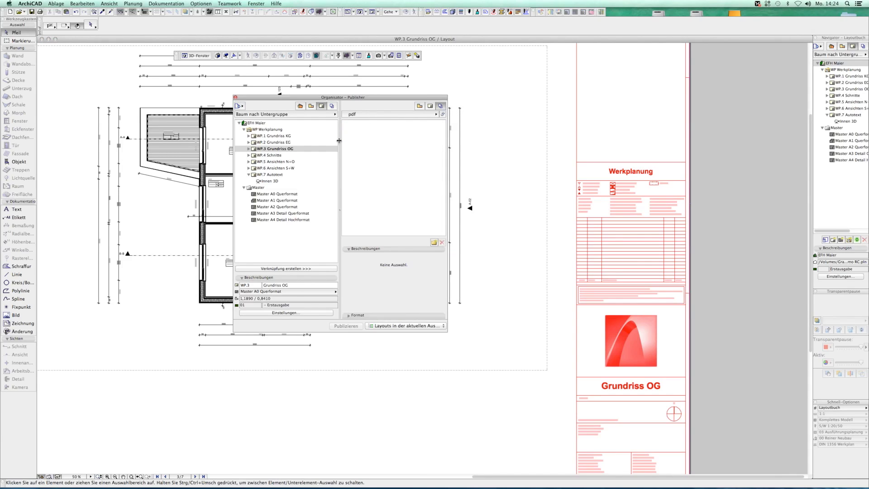
pyautogui.click(261, 124)
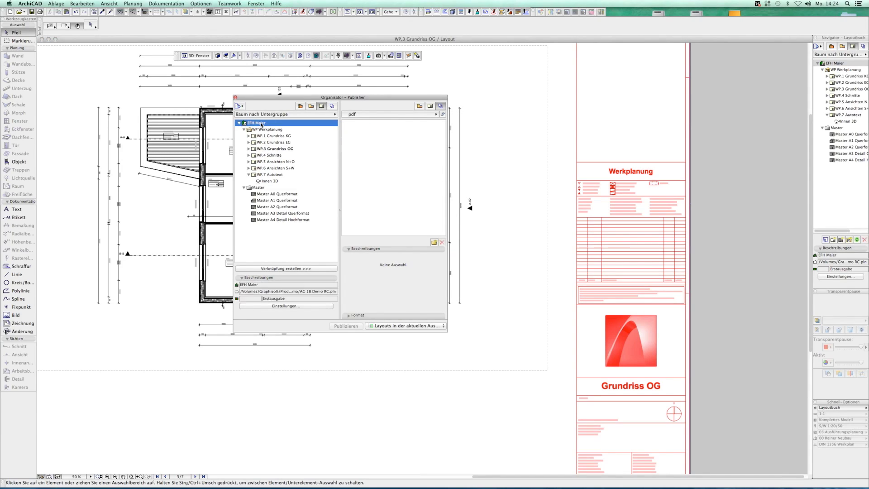
pyautogui.click(276, 268)
pyautogui.click(351, 131)
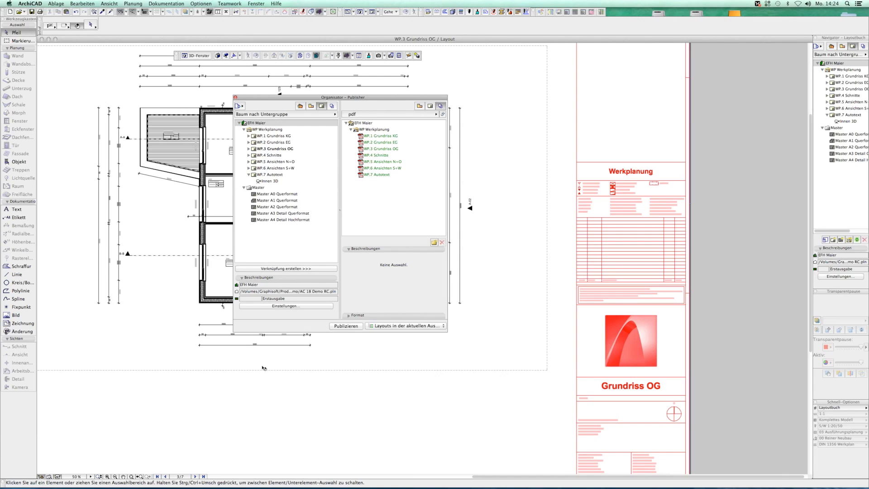
# - Publish the seven Werkplanung layouts as PDFs, then close the report and Organizer
pyautogui.click(347, 327)
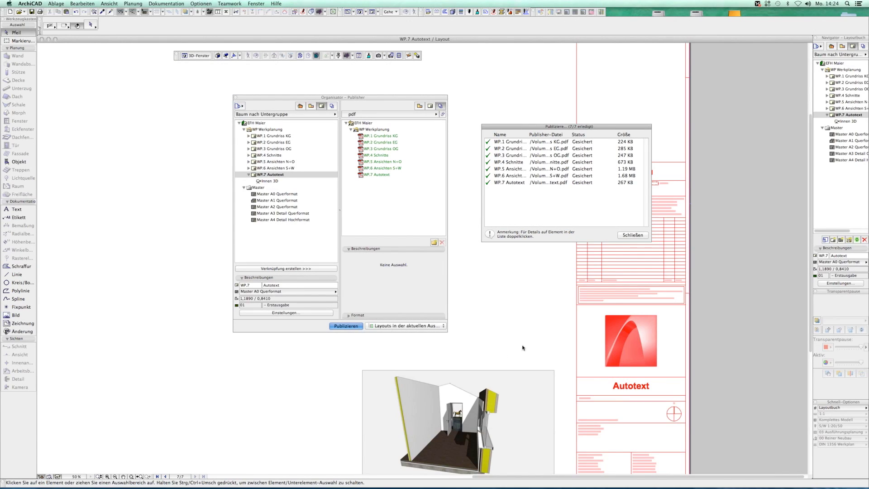
pyautogui.click(632, 235)
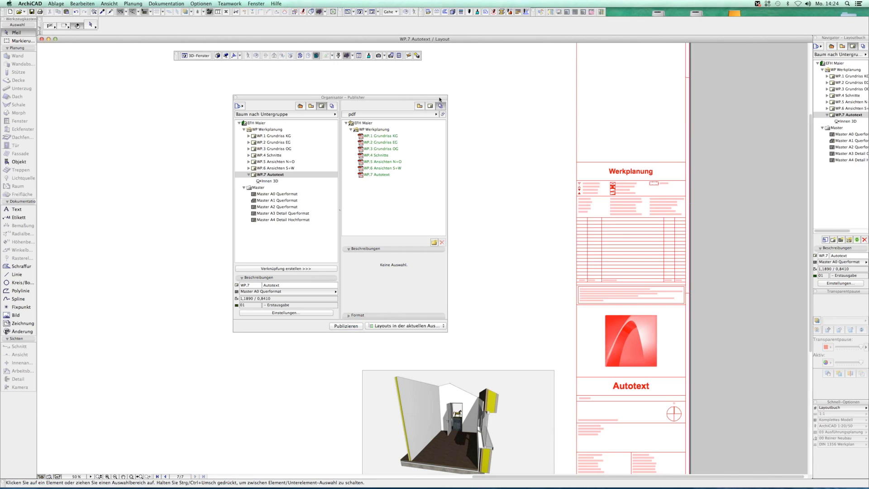
pyautogui.click(235, 97)
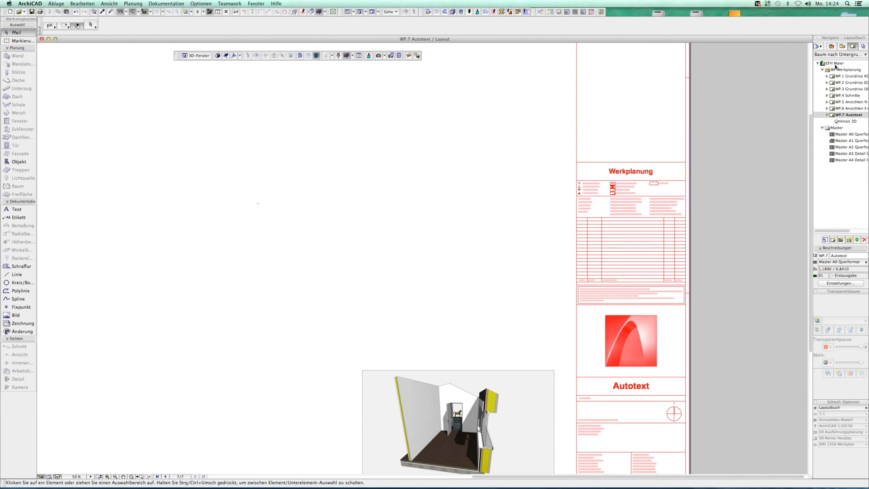
pyautogui.click(842, 46)
# - On the 0. EG plan, change the hatched living-room wall to Beton, Stahlbeton
pyautogui.doubleClick(842, 151)
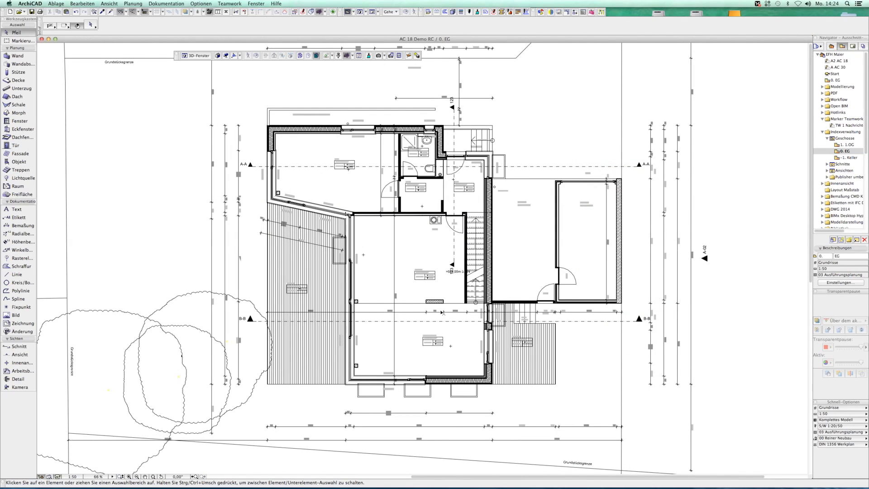
pyautogui.scroll(5, 435, 288)
pyautogui.click(415, 283)
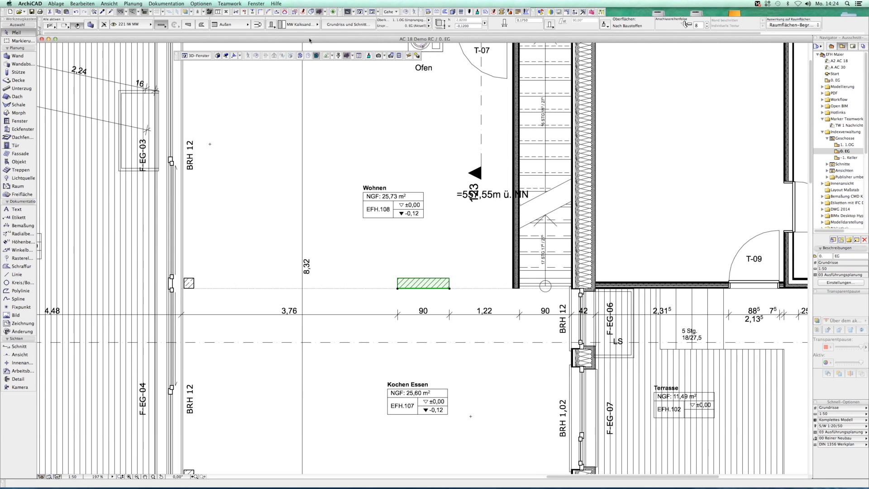
pyautogui.click(298, 25)
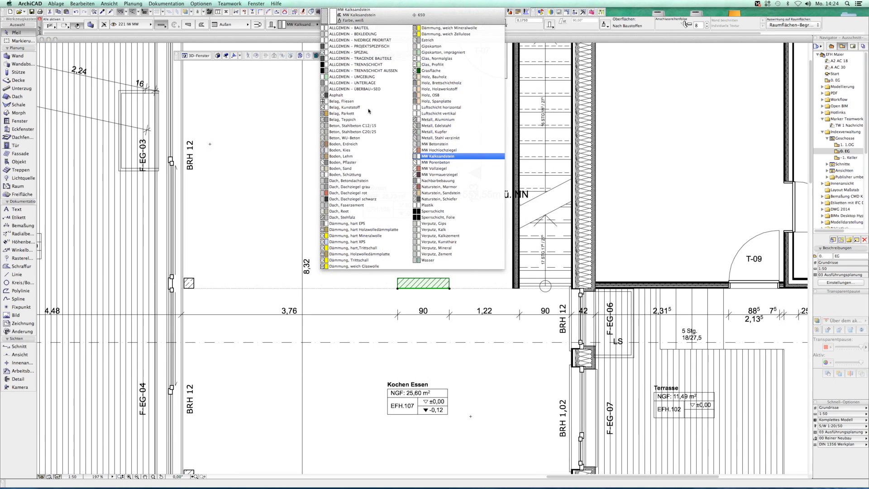
pyautogui.click(357, 126)
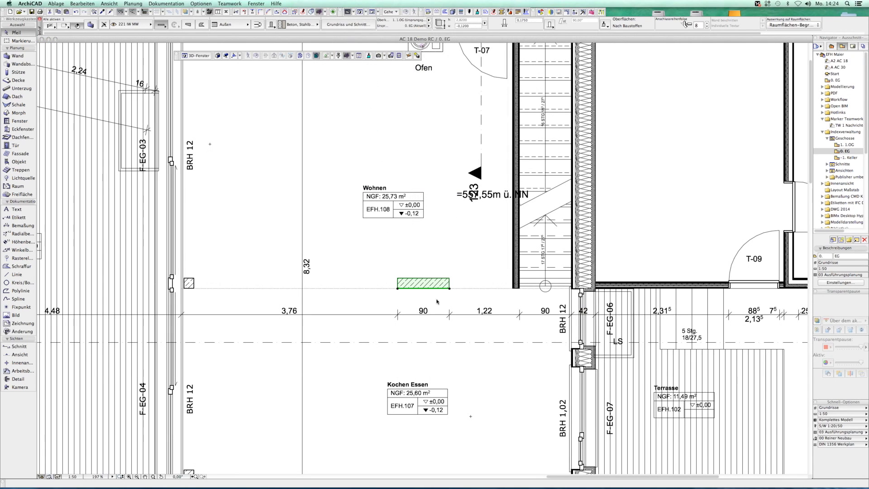
pyautogui.click(464, 270)
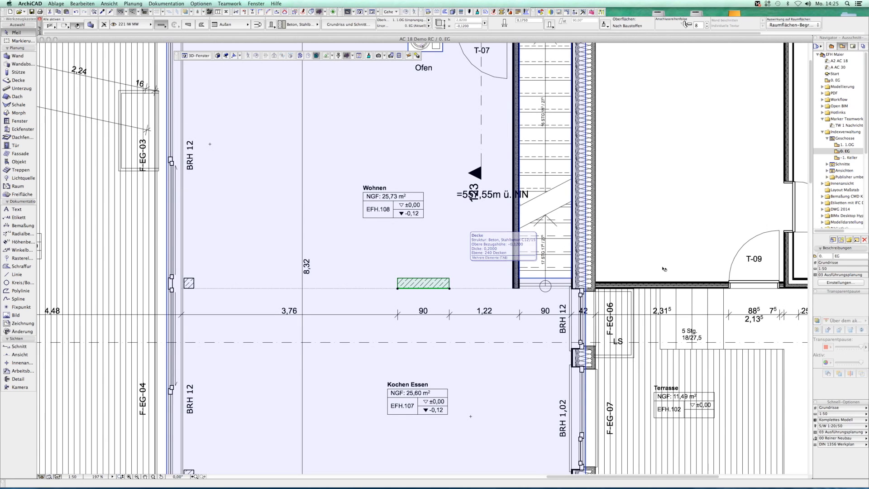
pyautogui.press('Escape')
# - Open the Change Manager and move it clear of the plan
pyautogui.click(818, 47)
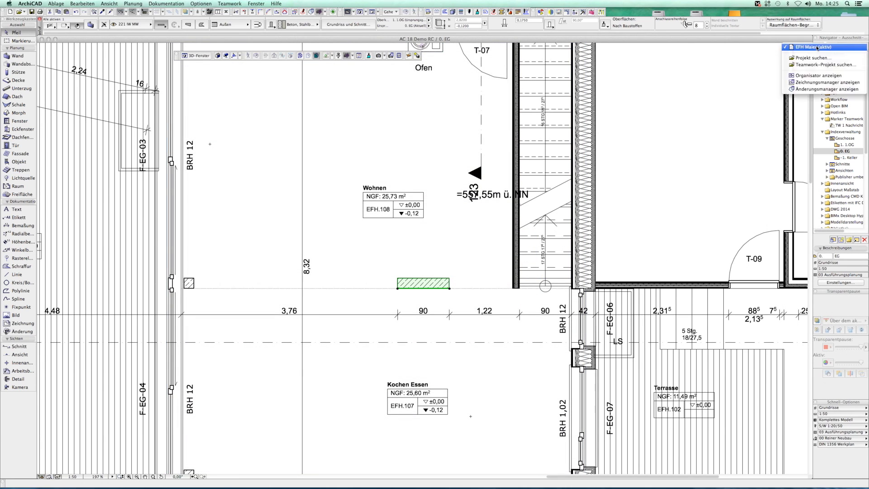
pyautogui.click(794, 89)
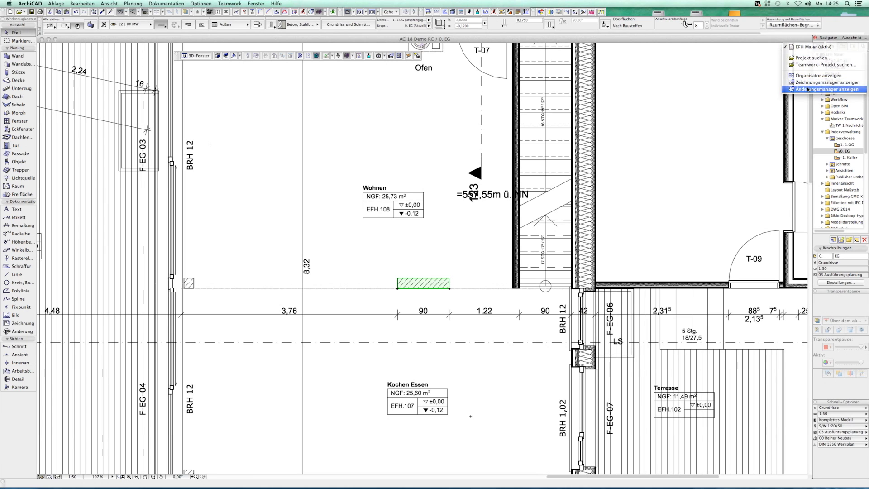
pyautogui.moveTo(742, 66); pyautogui.dragTo(642, 57)
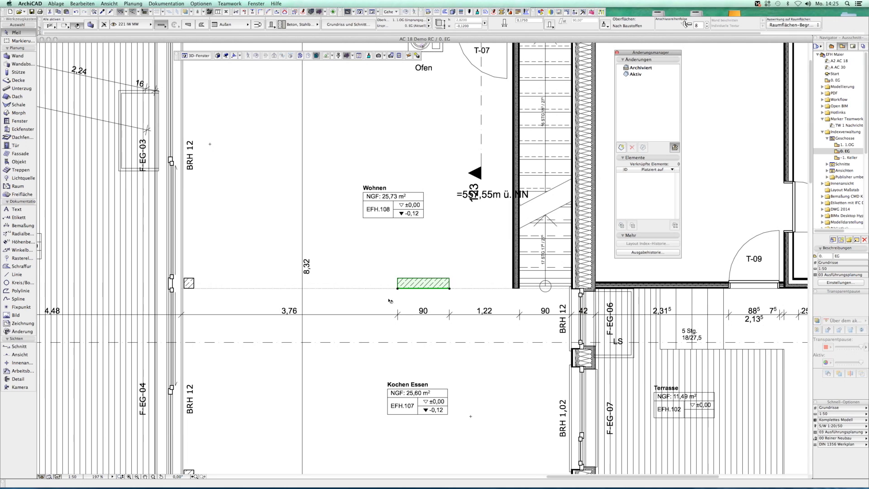
# - Create change 1 named 'Wand laut Statik', correcting the typo in the name
pyautogui.click(621, 147)
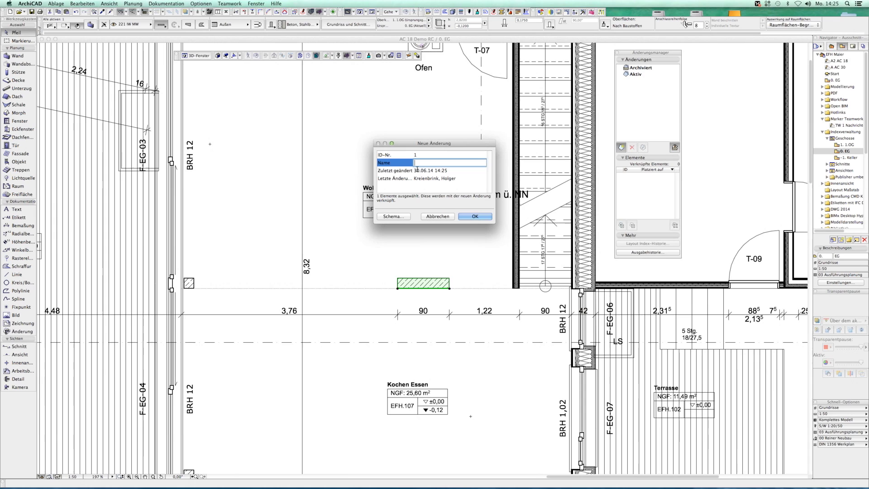
pyautogui.write('Wand lait Statik')
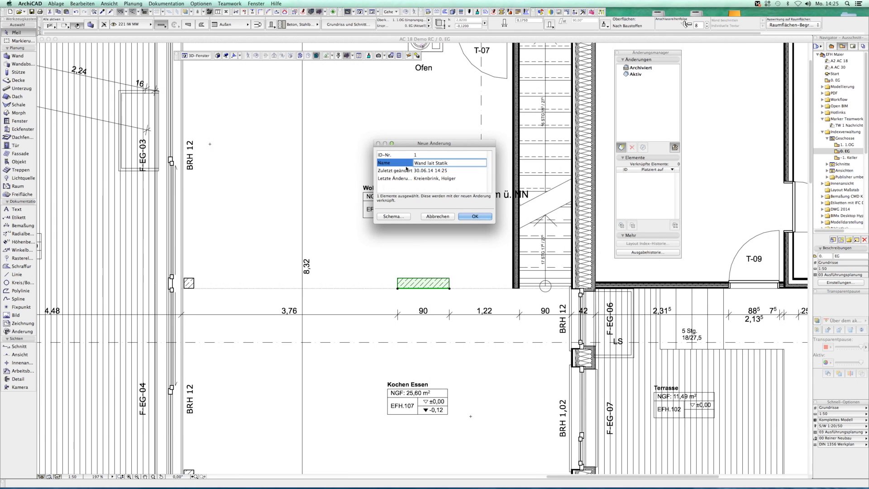
pyautogui.click(432, 163)
pyautogui.press('BackSpace')
pyautogui.write('u')
pyautogui.click(426, 154)
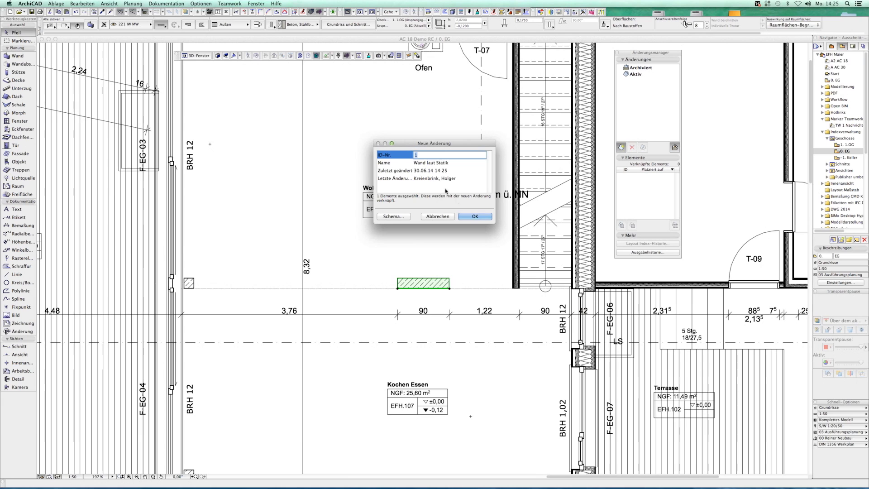
pyautogui.click(474, 217)
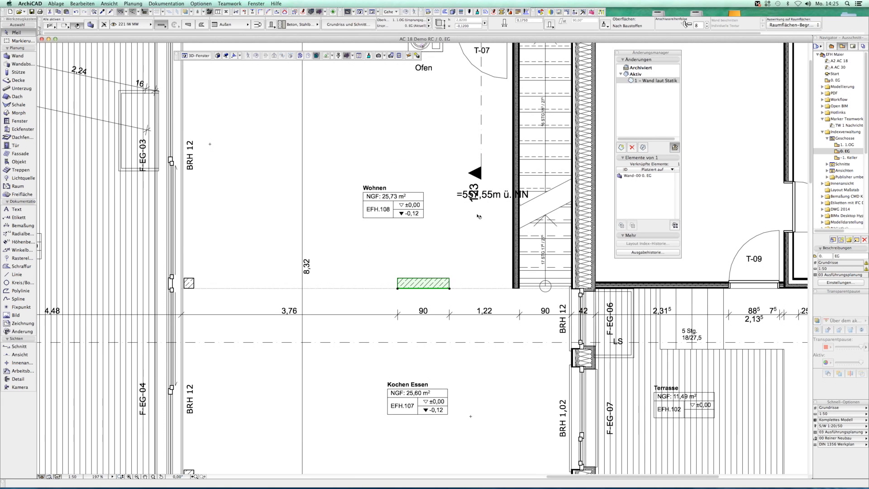
# - Check the wall linked to change 1 by selecting it and zooming to it on the plan
pyautogui.click(451, 368)
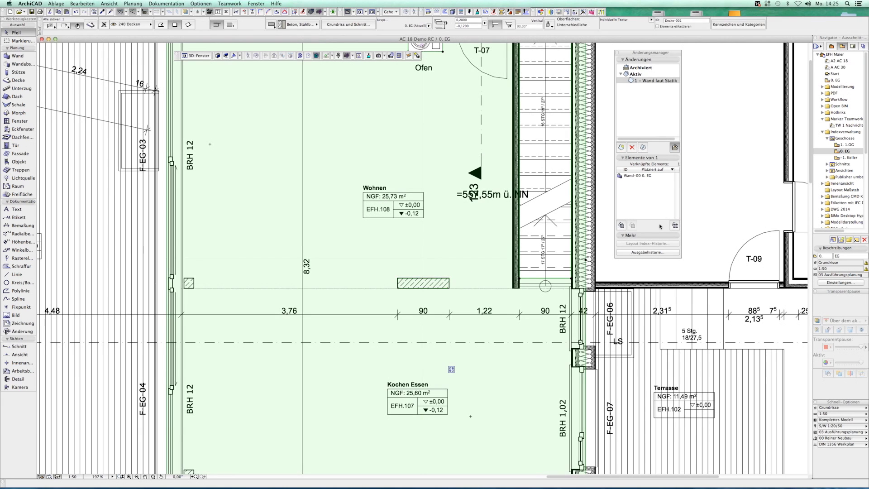
pyautogui.click(634, 177)
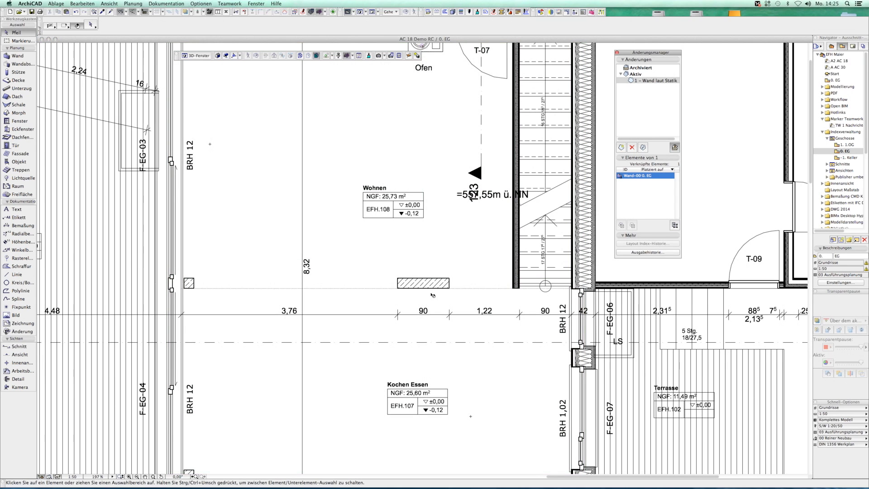
pyautogui.click(633, 178)
pyautogui.doubleClick(633, 175)
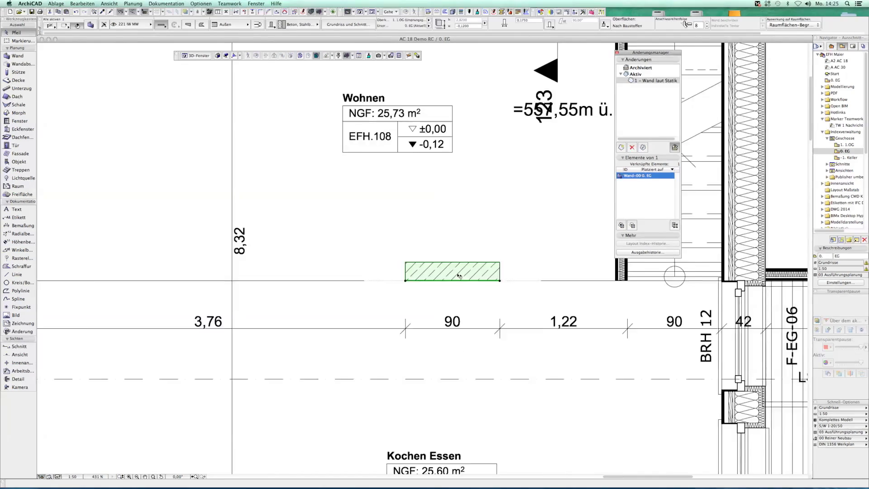
pyautogui.scroll(-3, 458, 275)
pyautogui.press('Escape')
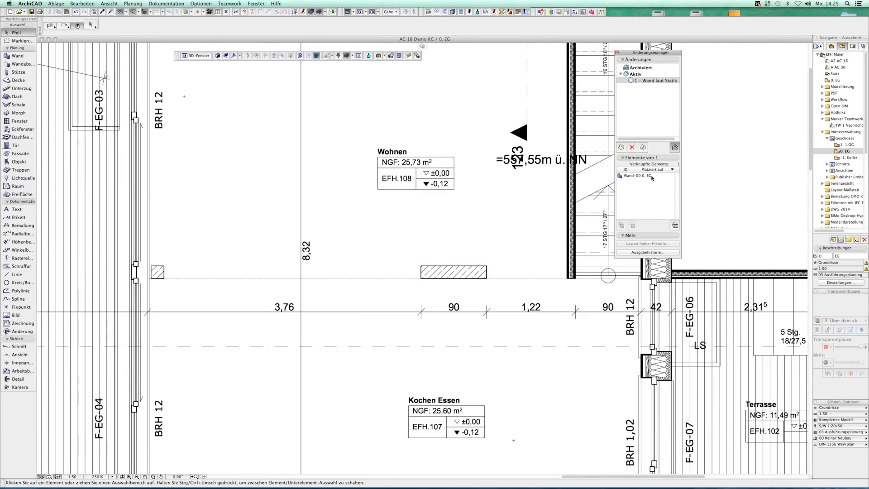
pyautogui.scroll(-3, 410, 235)
pyautogui.scroll(-3, 410, 235)
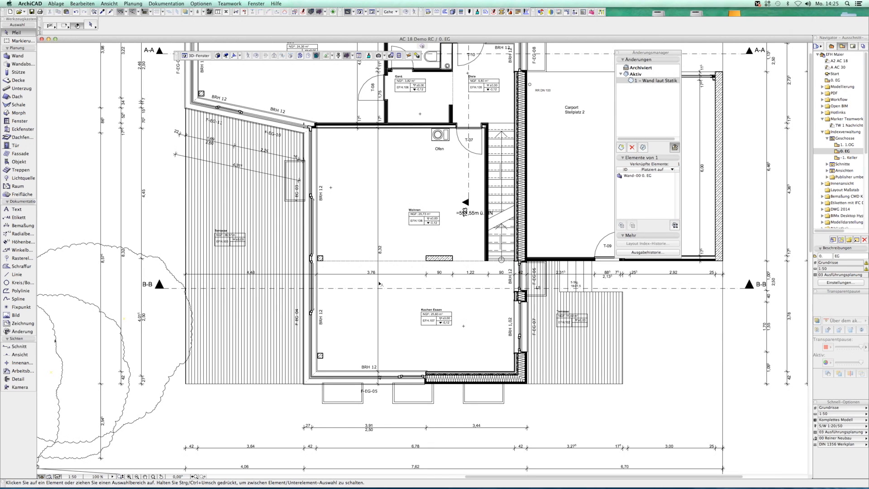
# - Set the bottom-left and middle-left columns' value to 0,1 in the Info Box
pyautogui.click(320, 355)
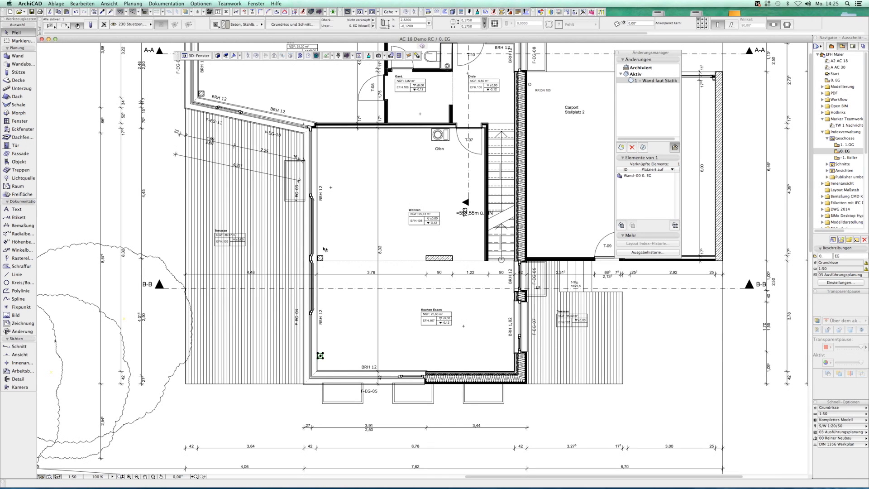
pyautogui.keyDown('shift'); pyautogui.click(320, 258); pyautogui.keyUp('shift')
pyautogui.click(471, 26)
pyautogui.write('0,1')
pyautogui.press('Return')
# - Create new change 2 named 'Stützen laut Statik' for the two columns
pyautogui.click(620, 147)
pyautogui.doubleClick(419, 163)
pyautogui.write('Stützen laut Statik')
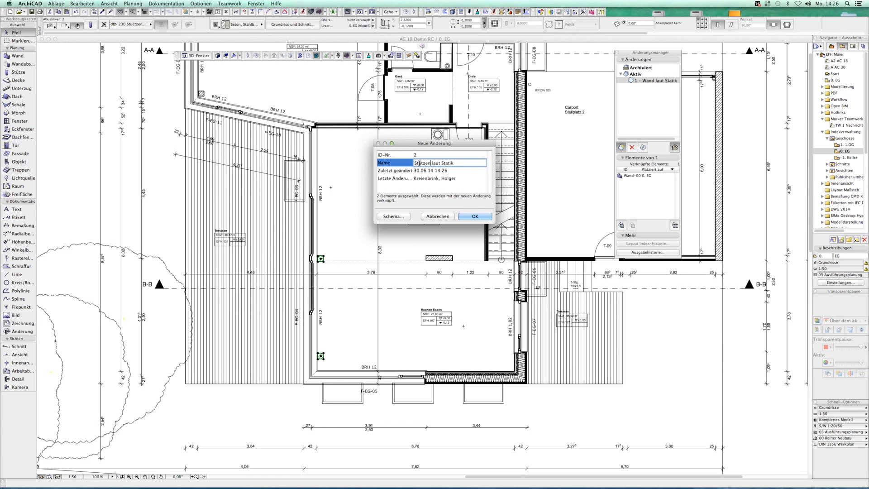
pyautogui.press('Return')
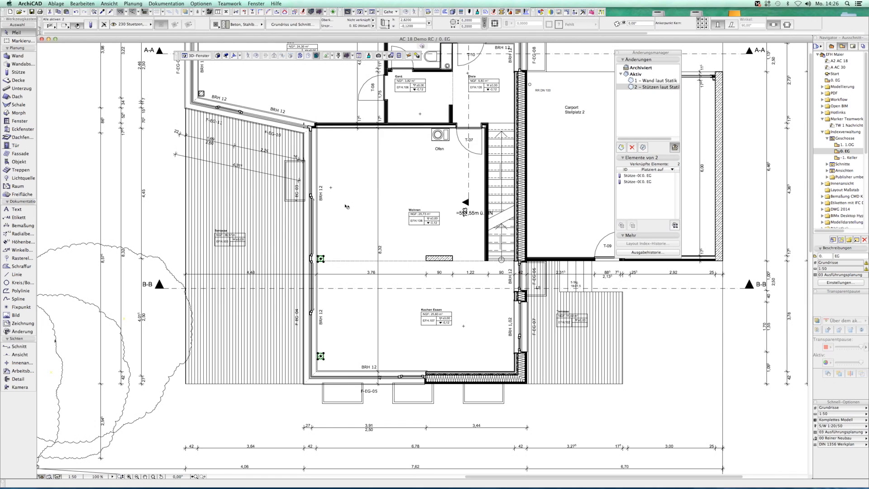
# - Resize the upper-left terrace column and link it to the Stützen laut Statik change
pyautogui.click(201, 94)
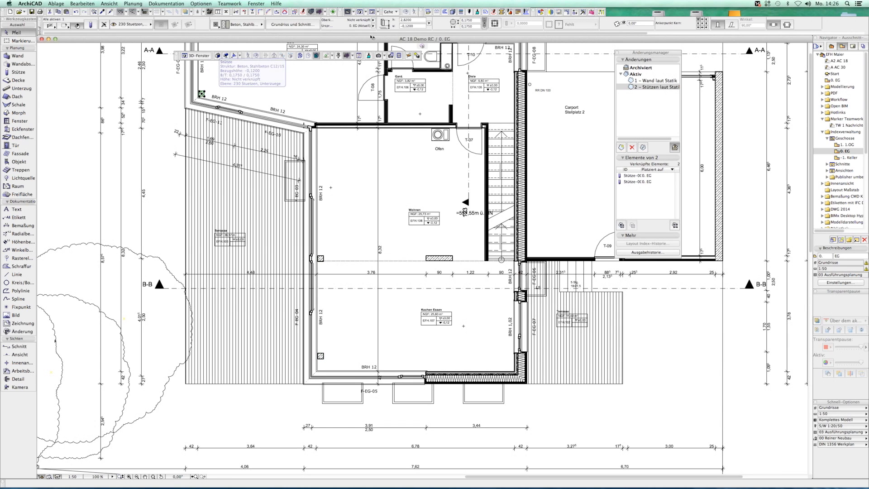
pyautogui.click(473, 20)
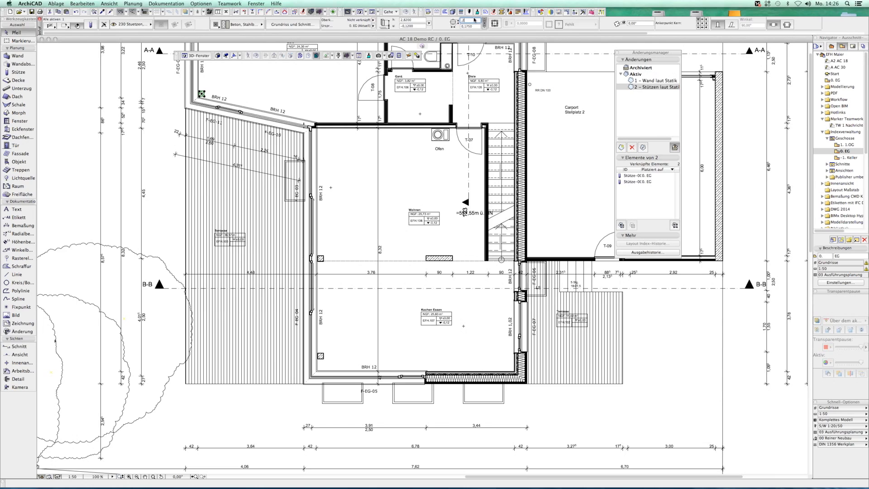
pyautogui.press('Return')
pyautogui.click(643, 235)
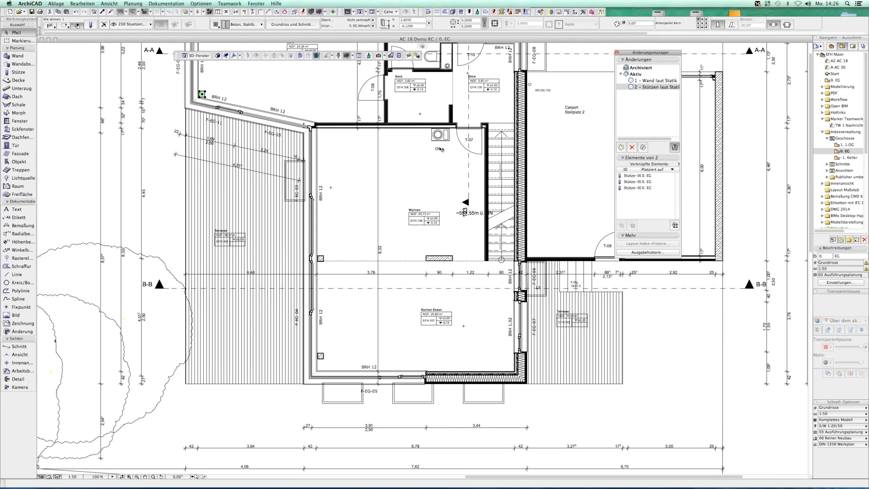
# - Place a linked change marker for change 1, Wand laut Statik, at the changed wall
pyautogui.click(61, 223)
pyautogui.click(14, 332)
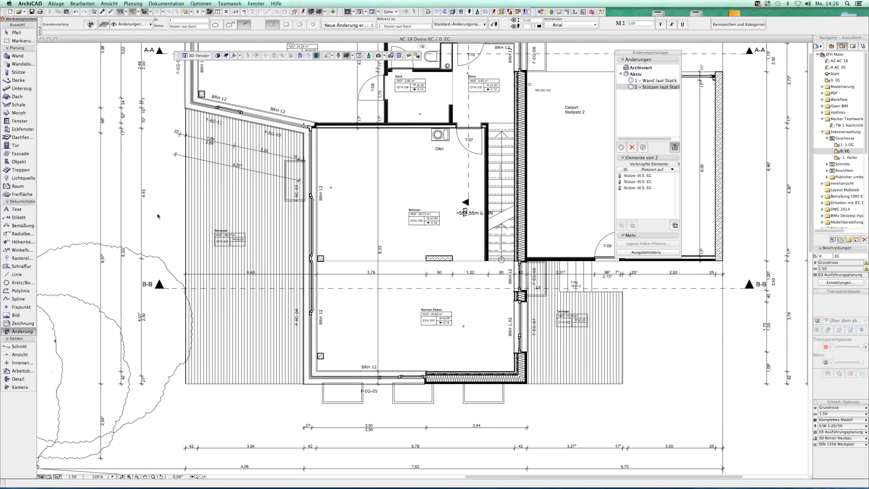
pyautogui.click(345, 26)
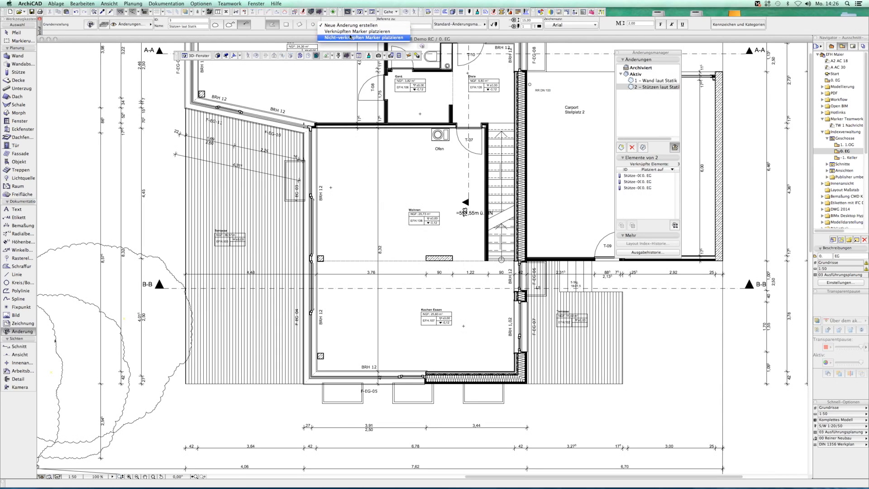
pyautogui.click(350, 31)
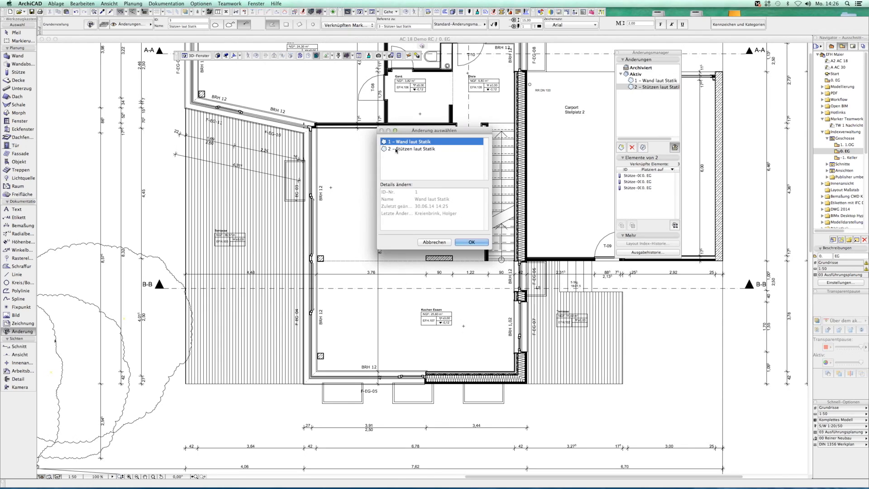
pyautogui.click(466, 242)
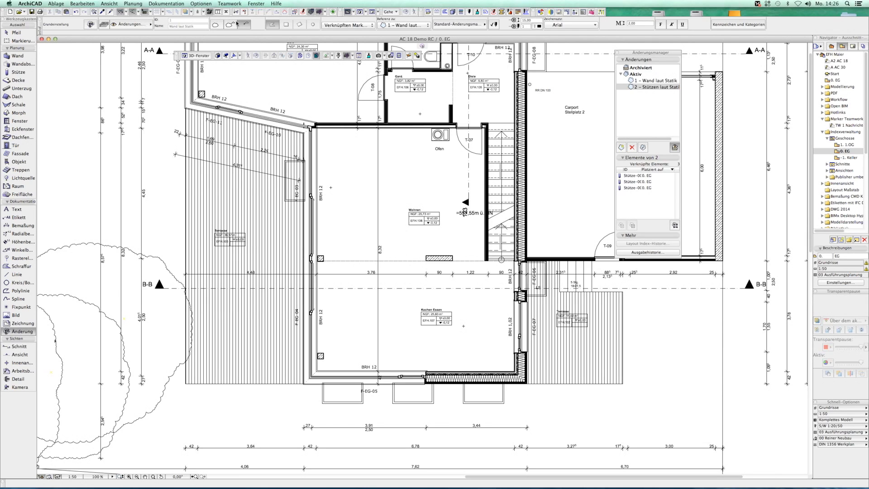
pyautogui.click(448, 250)
# - Place change 2 markers at the bottom-left, middle-left and upper-left terrace columns
pyautogui.click(392, 26)
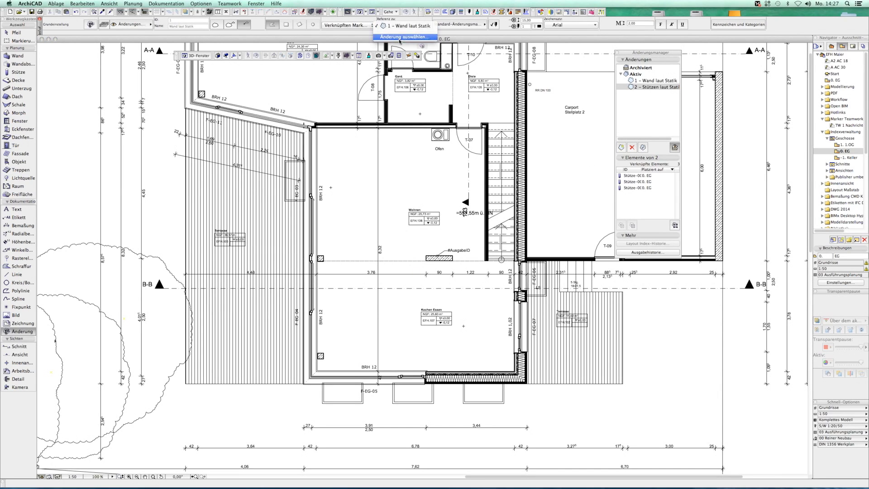
pyautogui.click(399, 38)
pyautogui.click(401, 148)
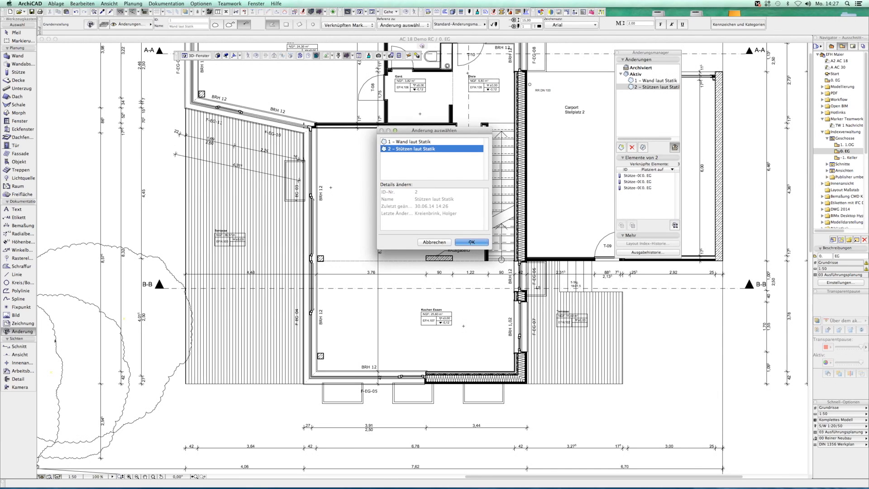
pyautogui.click(471, 242)
pyautogui.click(320, 355)
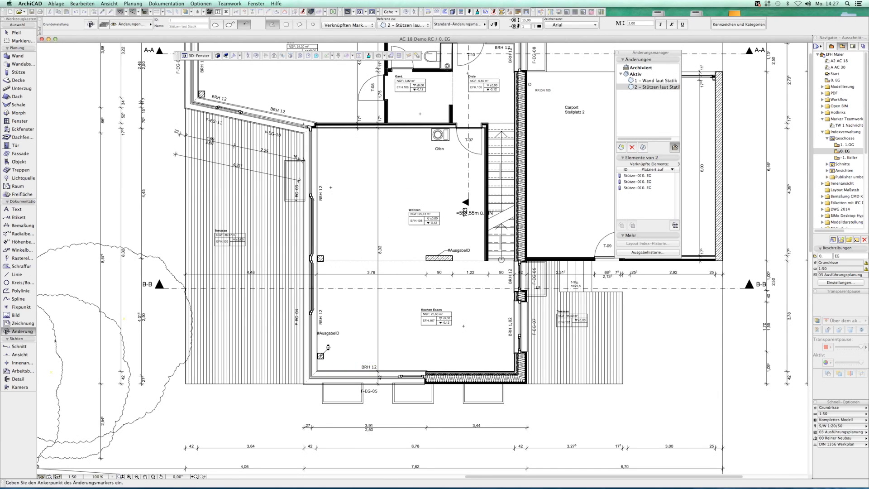
pyautogui.click(326, 252)
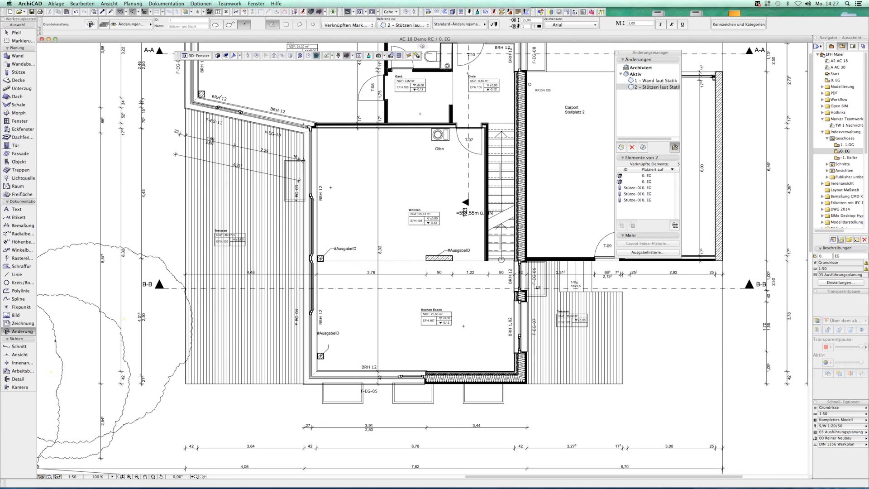
pyautogui.click(202, 94)
# - Update the drawings in the EFH Maier layout book
pyautogui.click(853, 46)
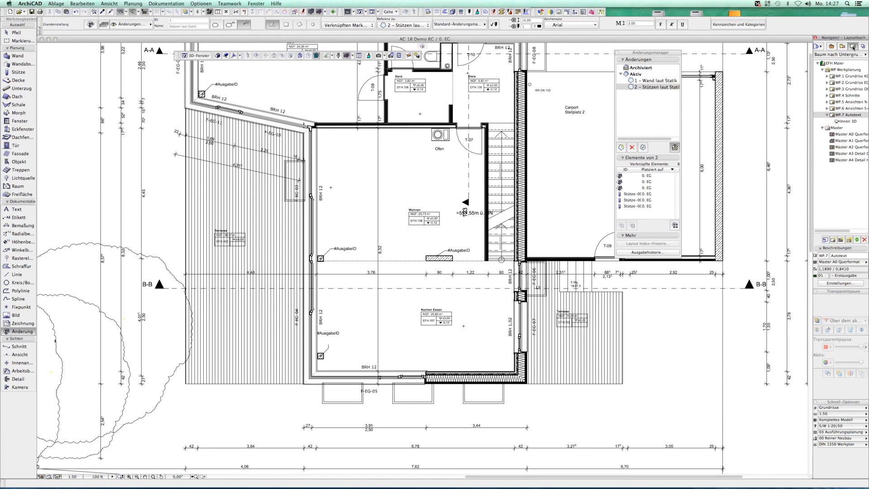
pyautogui.rightClick(835, 66)
pyautogui.click(801, 86)
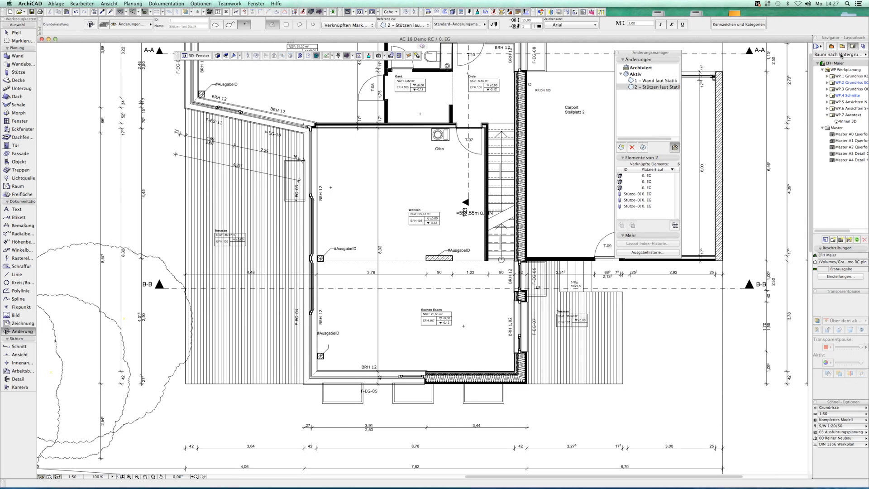
# - Open the WP.2 Grundriss EG sheet and uncover its Werkplanung title block
pyautogui.click(854, 83)
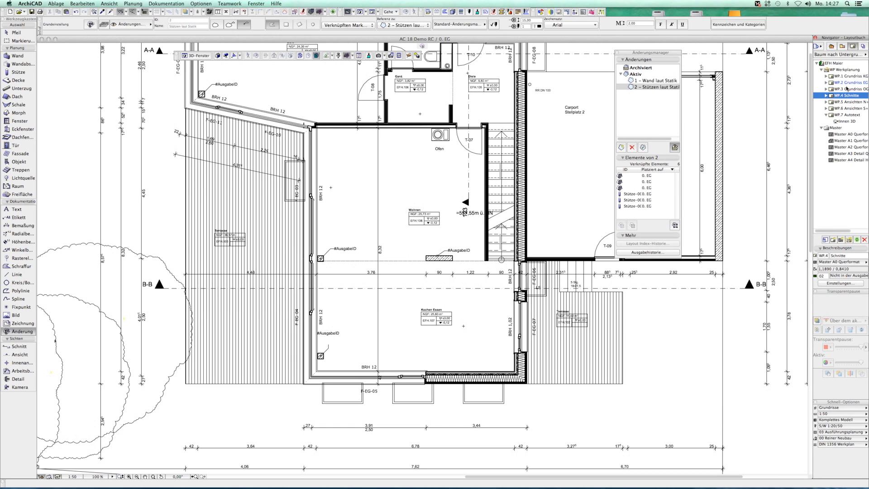
pyautogui.doubleClick(843, 83)
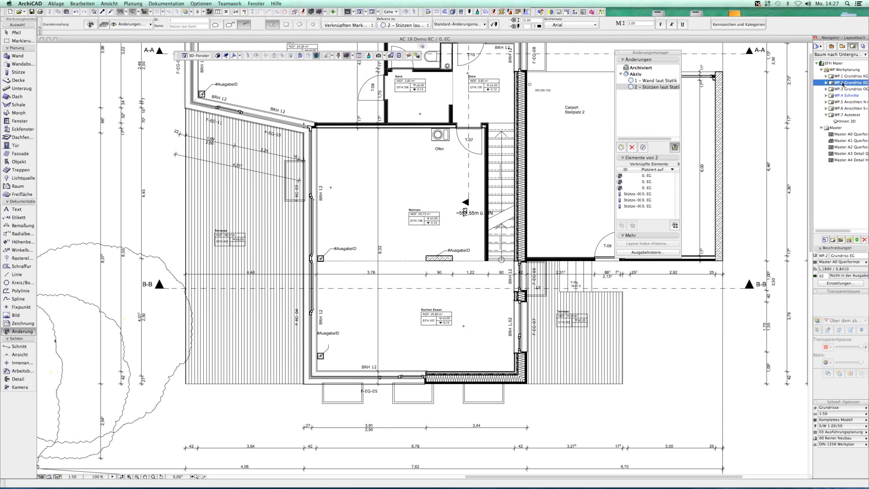
pyautogui.moveTo(648, 55); pyautogui.dragTo(772, 58)
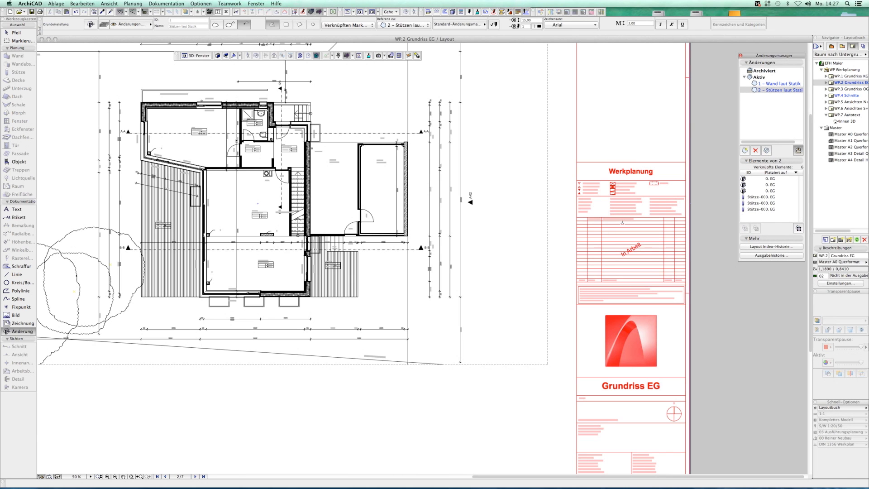
pyautogui.scroll(3, 630, 191)
pyautogui.scroll(2, 588, 209)
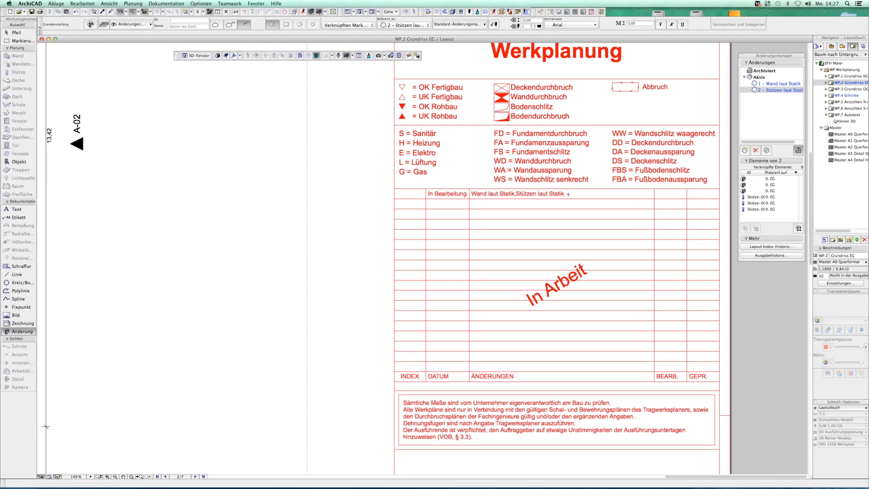
# - Look through WP.3 Grundriss OG, then open WP.4 Schnitte and zoom over its sections
pyautogui.doubleClick(844, 90)
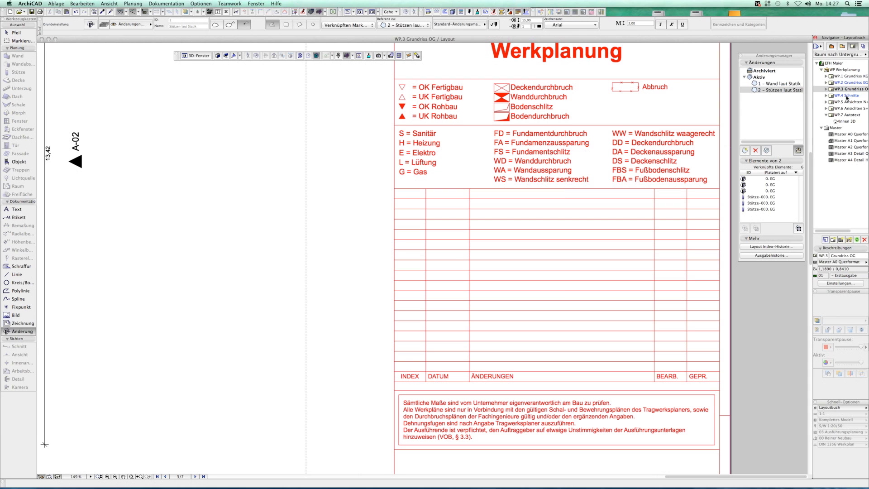
pyautogui.click(846, 96)
pyautogui.doubleClick(845, 94)
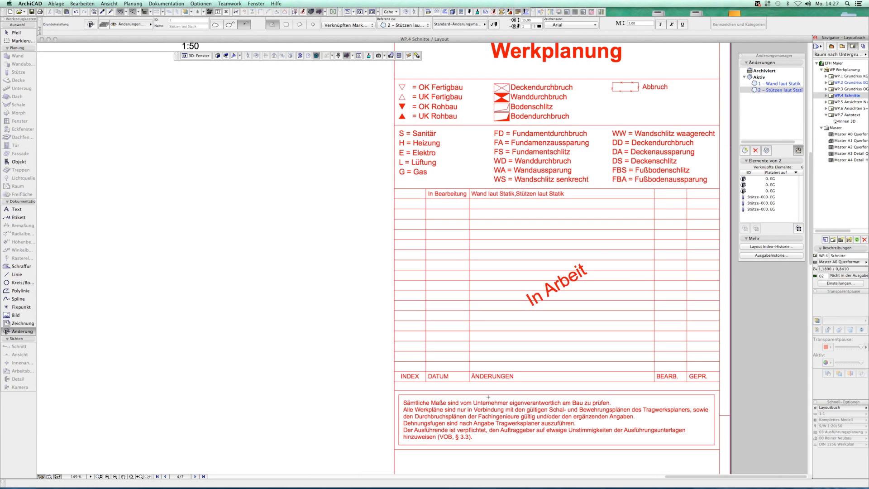
pyautogui.scroll(-3, 487, 396)
pyautogui.scroll(-2, 516, 354)
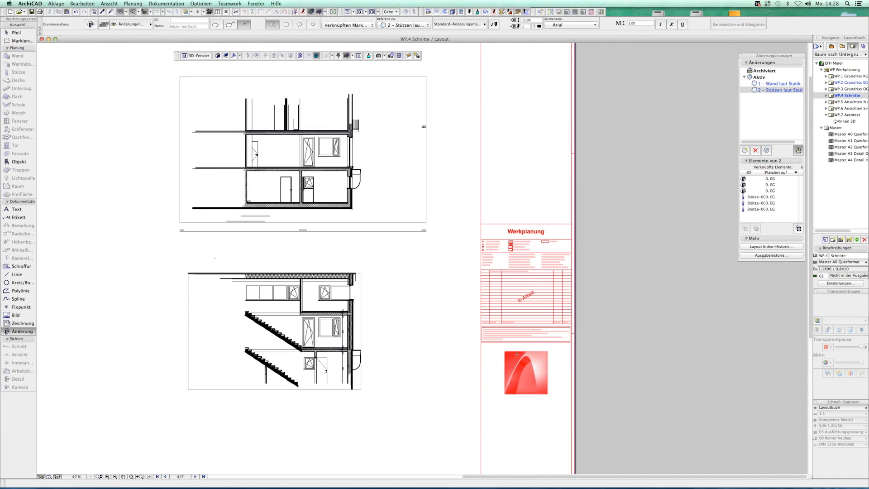
pyautogui.scroll(-1, 282, 238)
pyautogui.scroll(-1, 339, 248)
pyautogui.scroll(-2, 383, 249)
pyautogui.scroll(3, 397, 238)
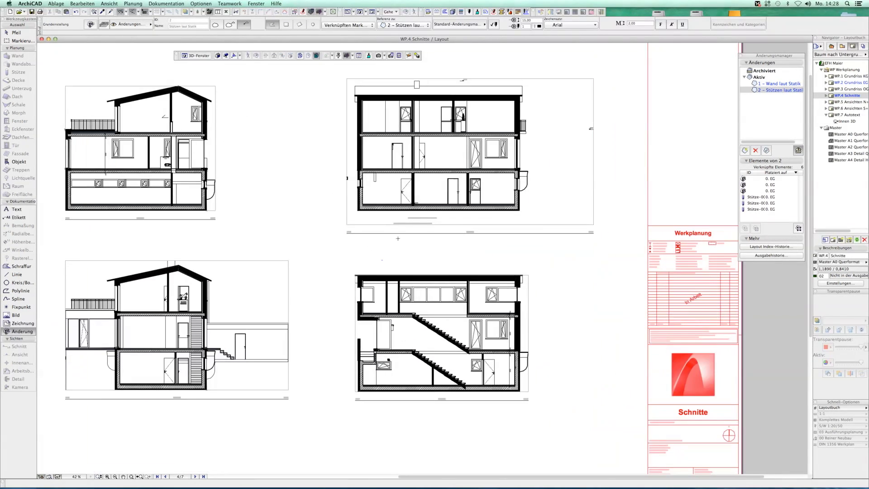
# - Create issue A 'Erste Bearbeitung' for the EFH Maier layout book, overwriting the layouts' index IDs
pyautogui.click(832, 63)
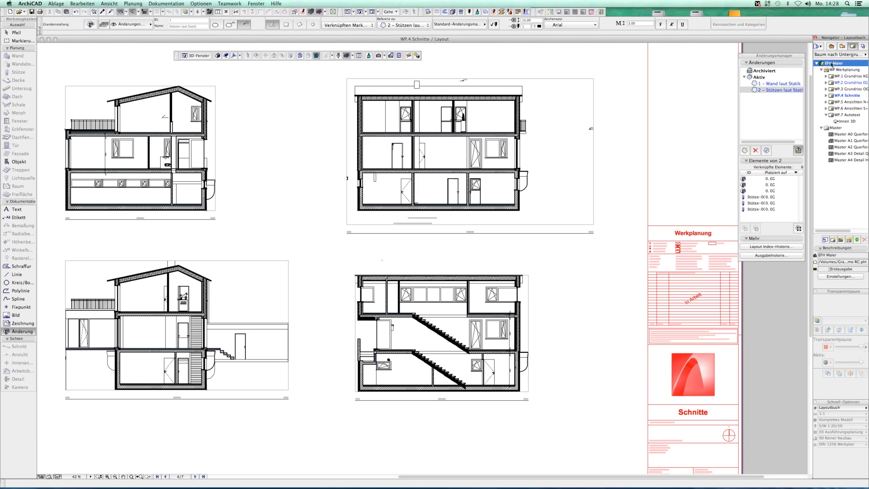
pyautogui.rightClick(830, 63)
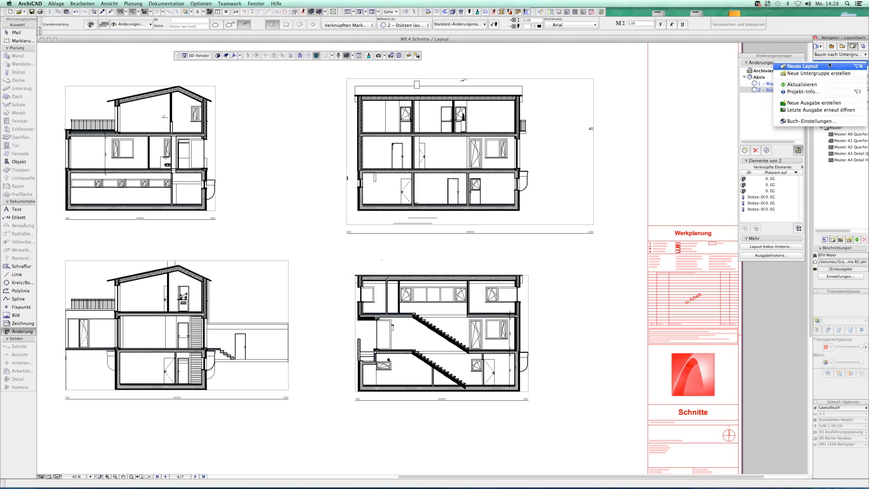
pyautogui.click(804, 103)
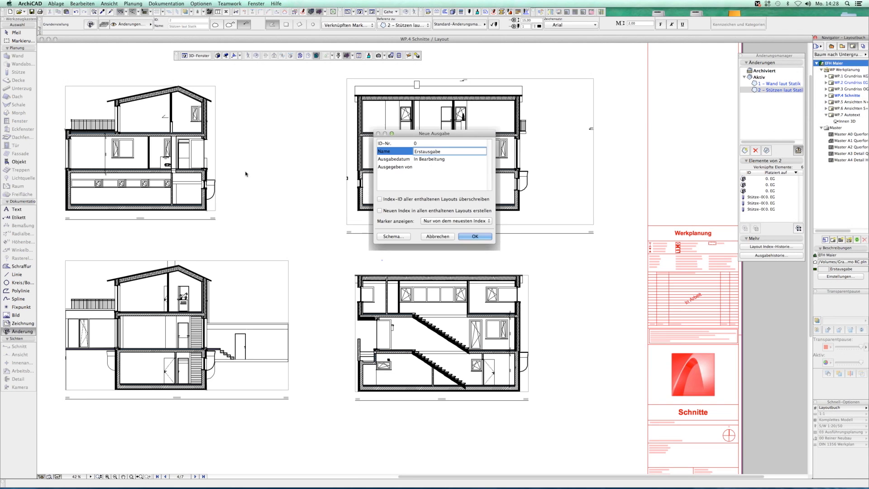
pyautogui.click(425, 143)
pyautogui.press('BackSpace')
pyautogui.write('A')
pyautogui.press('Tab')
pyautogui.write('steBearbeitung')
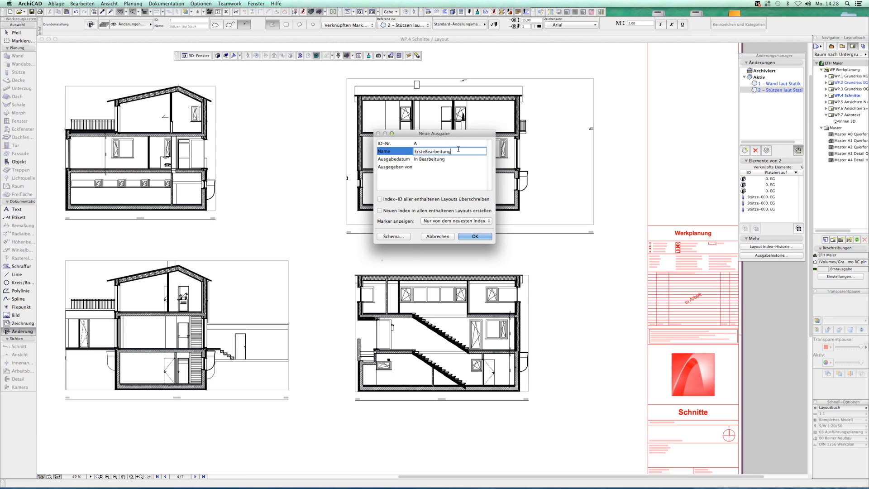
pyautogui.click(424, 150)
pyautogui.click(379, 199)
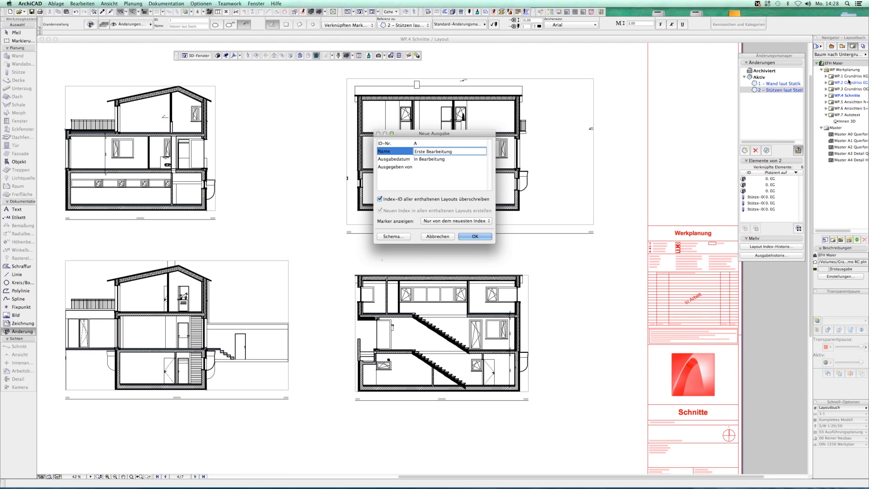
pyautogui.click(473, 237)
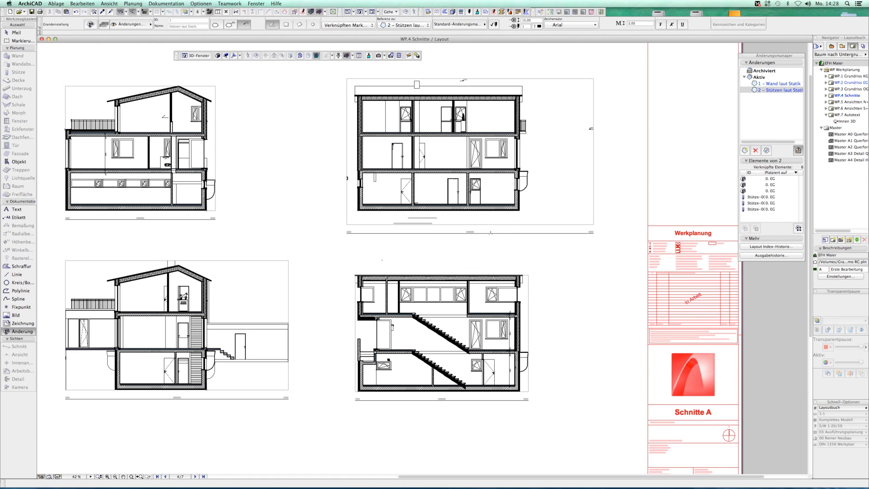
# - On WP.2 Grundriss EG, close issue A and check its revision table entry dated 30.05.14
pyautogui.doubleClick(849, 84)
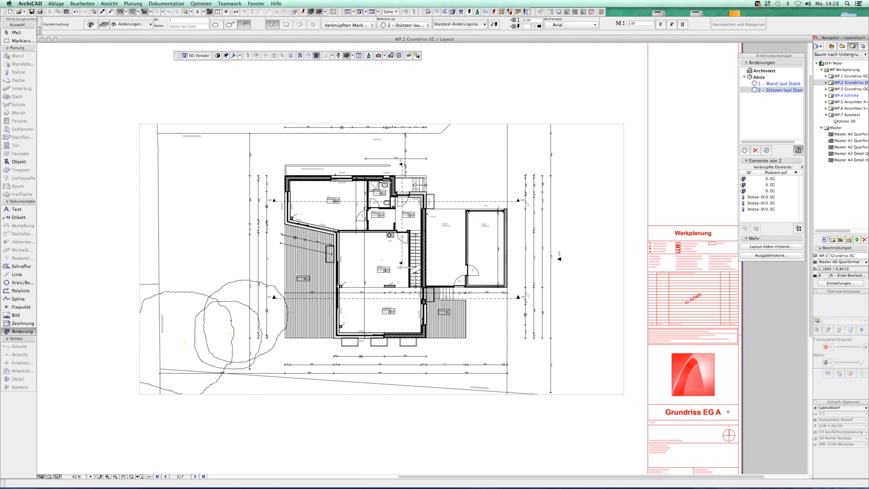
pyautogui.click(838, 64)
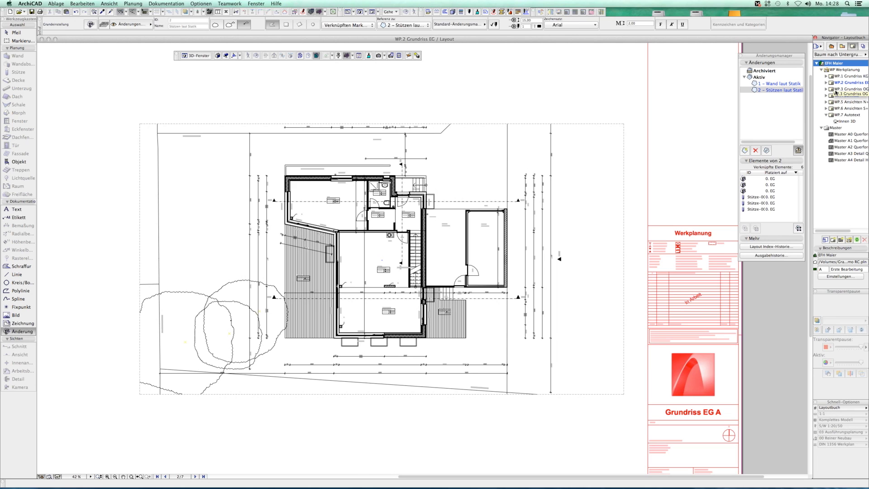
pyautogui.rightClick(832, 64)
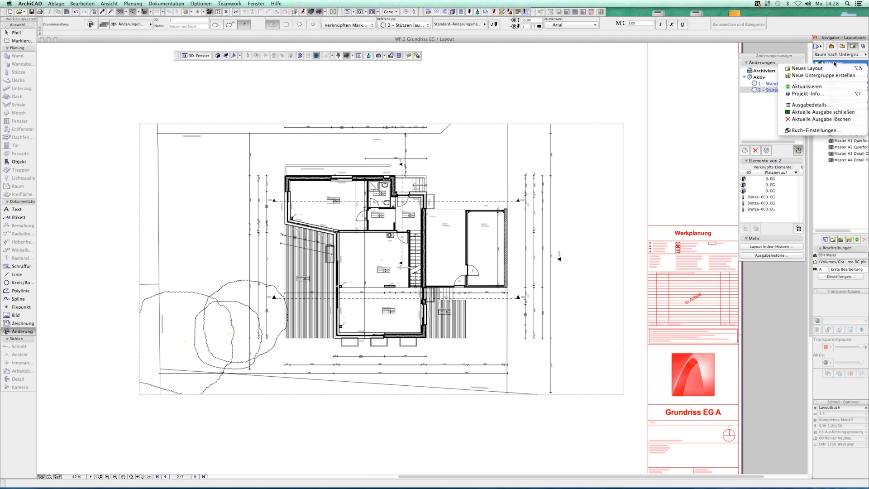
pyautogui.click(814, 112)
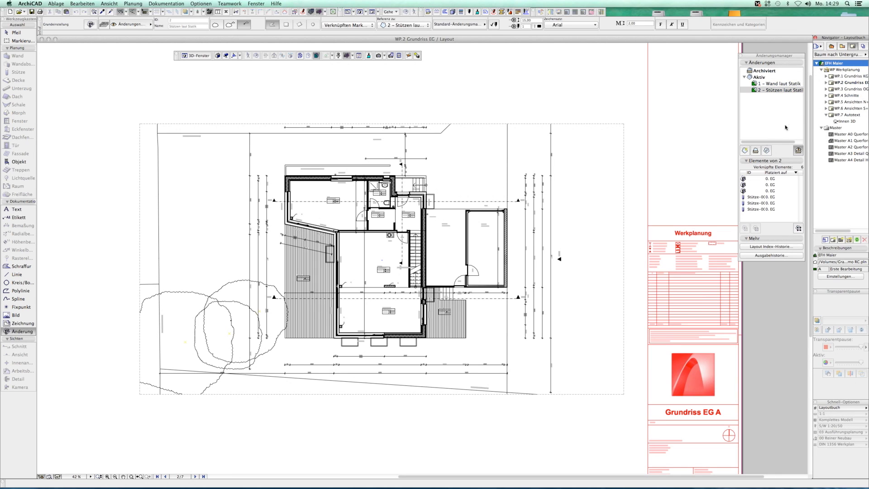
pyautogui.scroll(5, 694, 308)
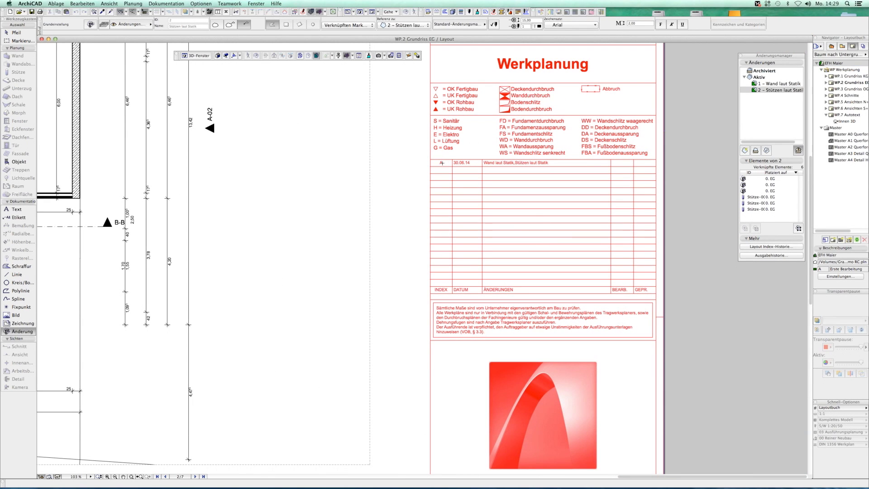
pyautogui.scroll(-6, 512, 261)
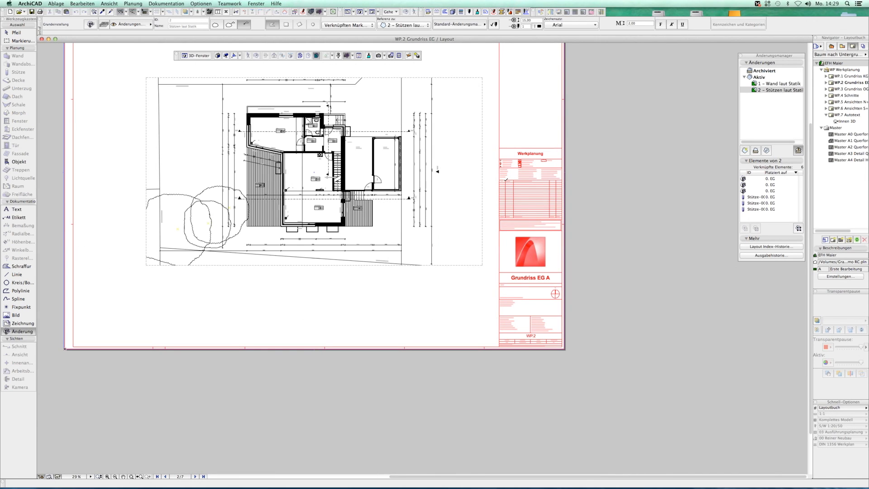
pyautogui.scroll(2, 505, 181)
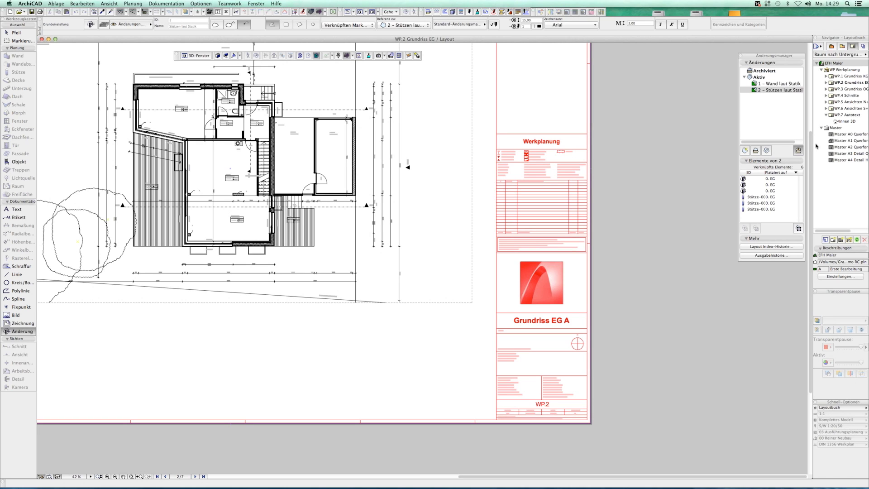
# - Add the Aktuelle Index-Ausgabe-ID AutoText to the PDF item names and publish the current issue's layouts
pyautogui.click(819, 47)
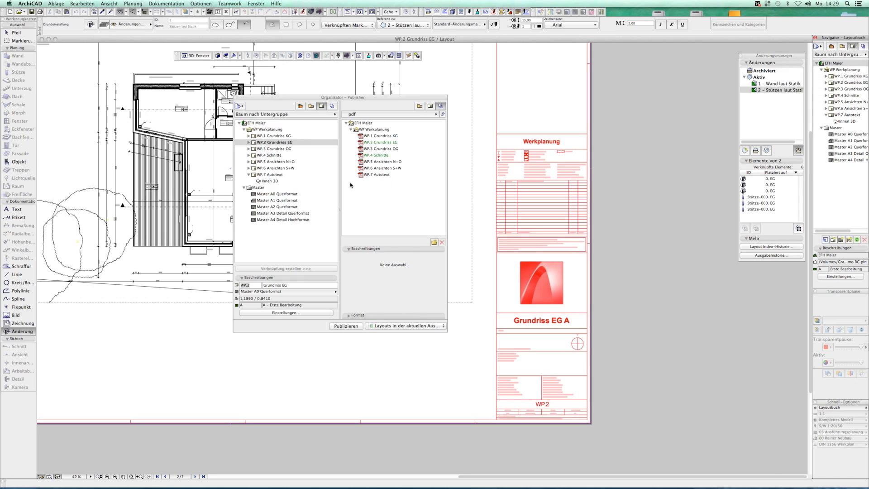
pyautogui.click(394, 143)
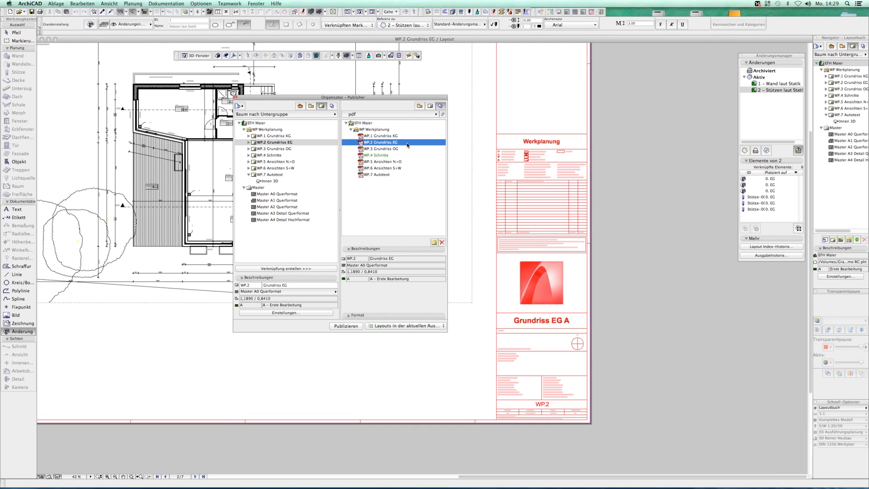
pyautogui.click(363, 123)
pyautogui.rightClick(399, 125)
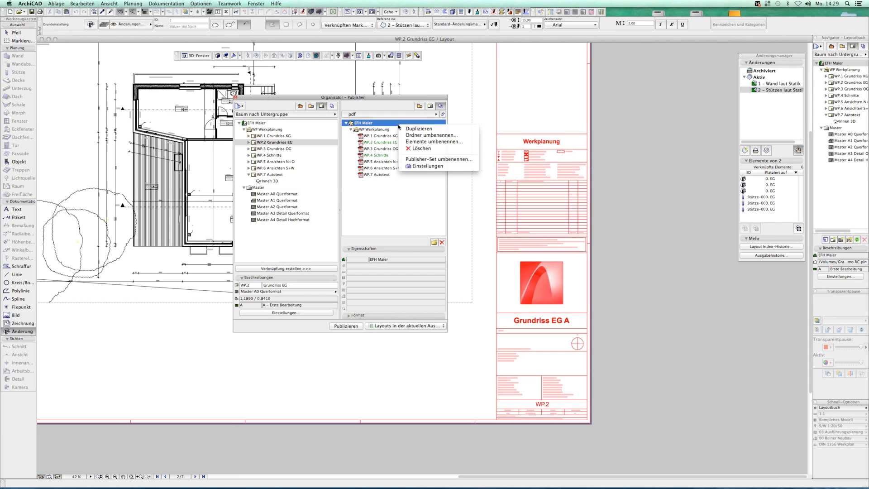
pyautogui.click(432, 143)
pyautogui.click(400, 166)
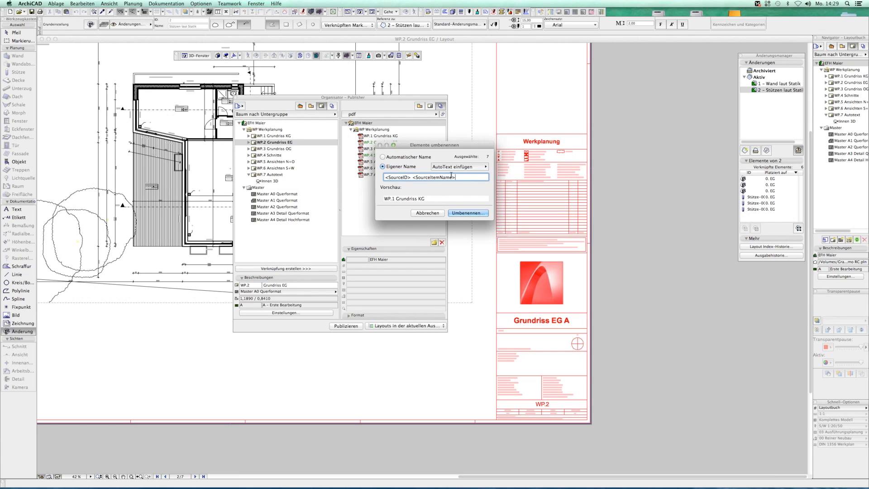
pyautogui.click(465, 170)
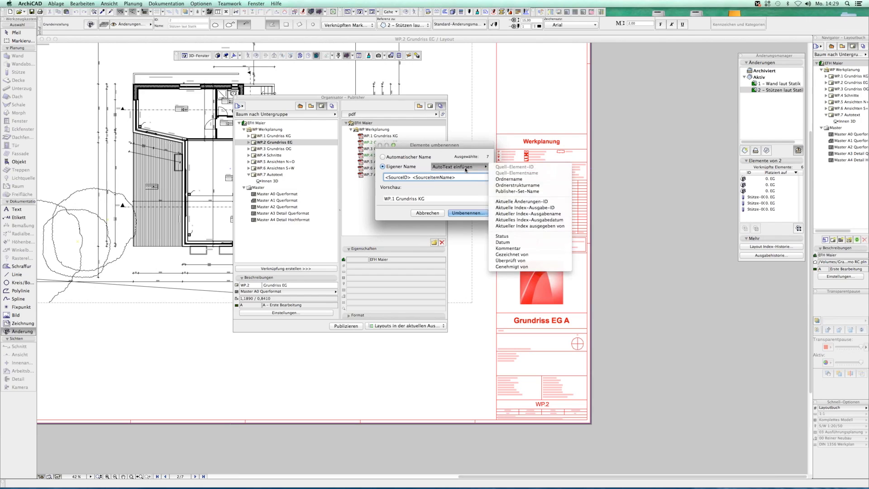
pyautogui.click(542, 207)
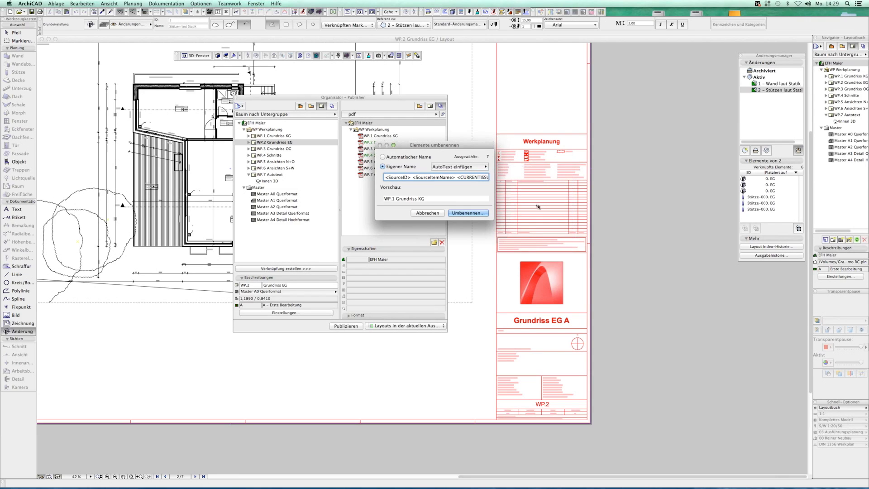
pyautogui.click(467, 213)
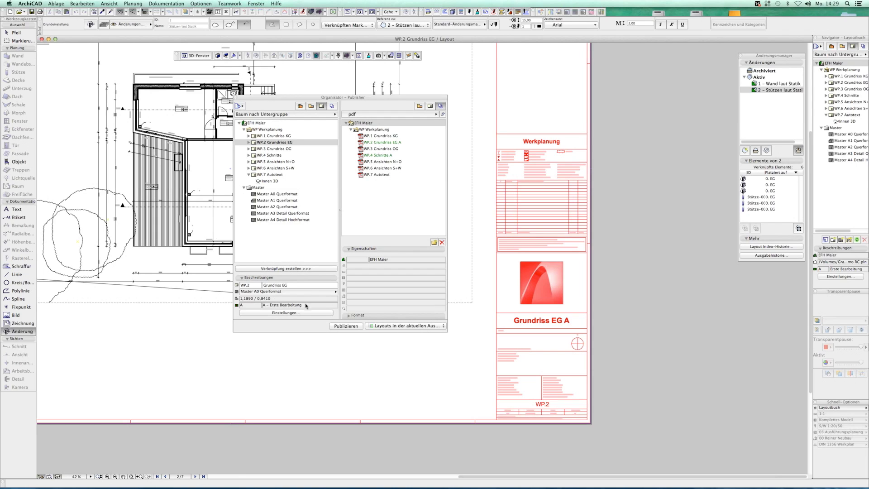
pyautogui.click(378, 327)
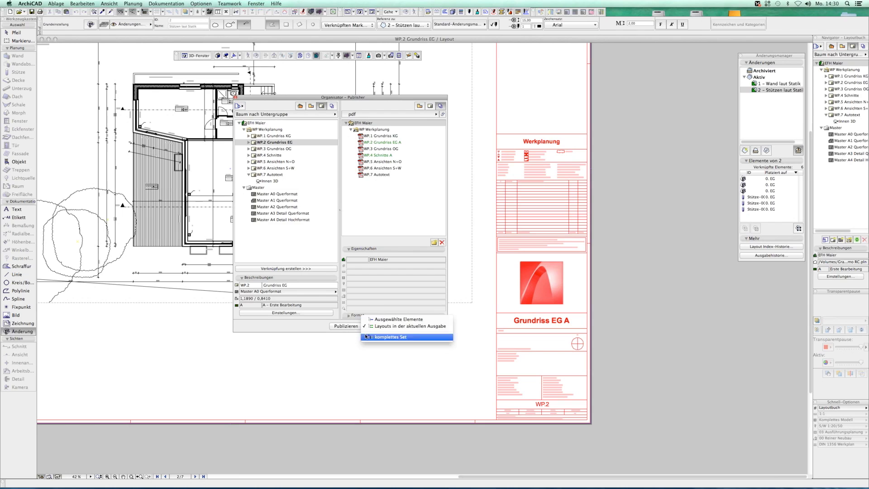
pyautogui.click(375, 326)
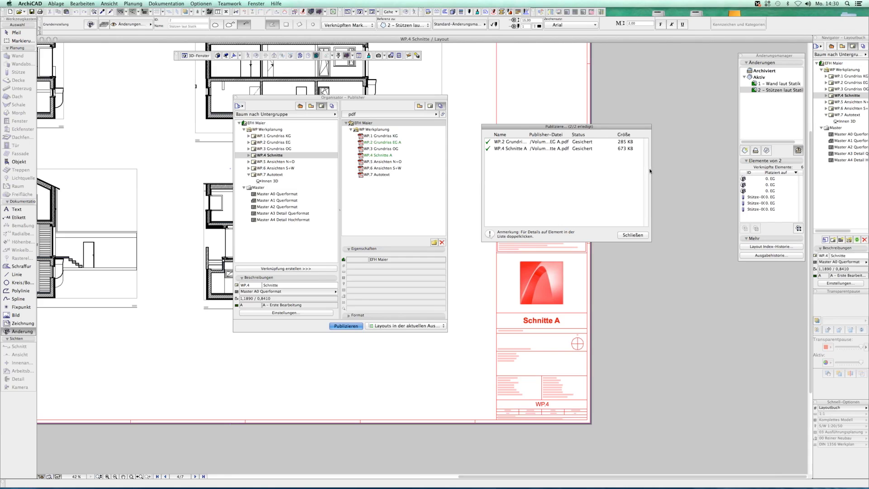
# - Review the published PDF file paths and close the publishing results
pyautogui.moveTo(651, 172); pyautogui.dragTo(796, 171)
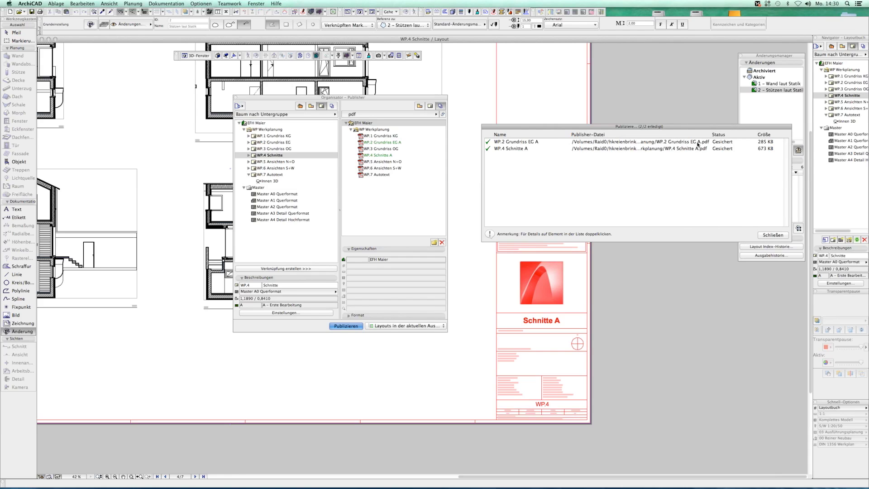
pyautogui.moveTo(664, 123); pyautogui.dragTo(609, 181)
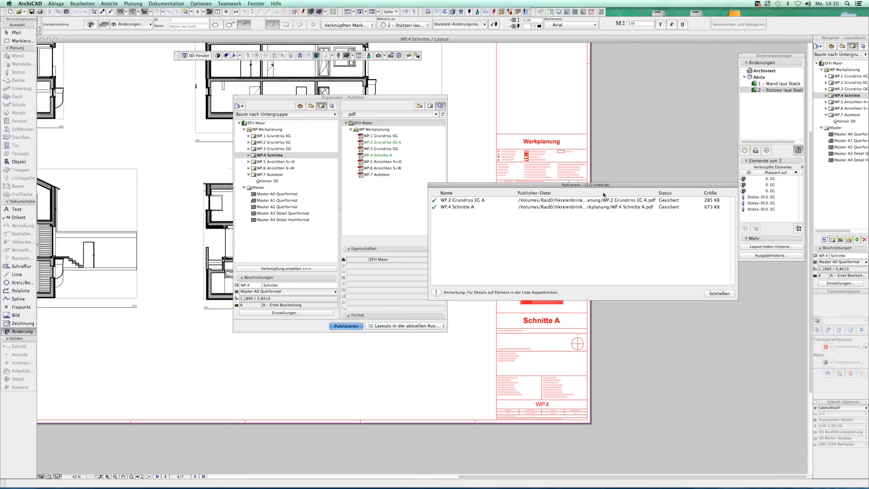
pyautogui.click(717, 294)
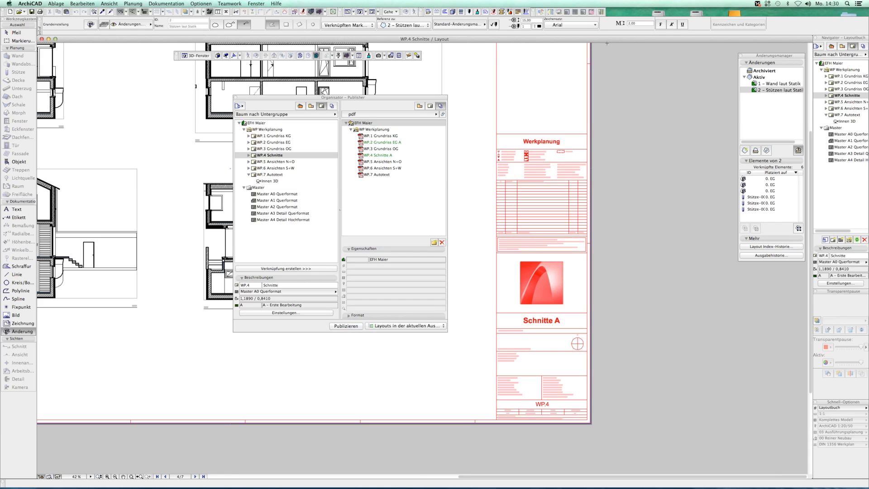
# - Open the WP.2 Grundriss EG layout, close the Organizer, and show the View Map
pyautogui.doubleClick(850, 83)
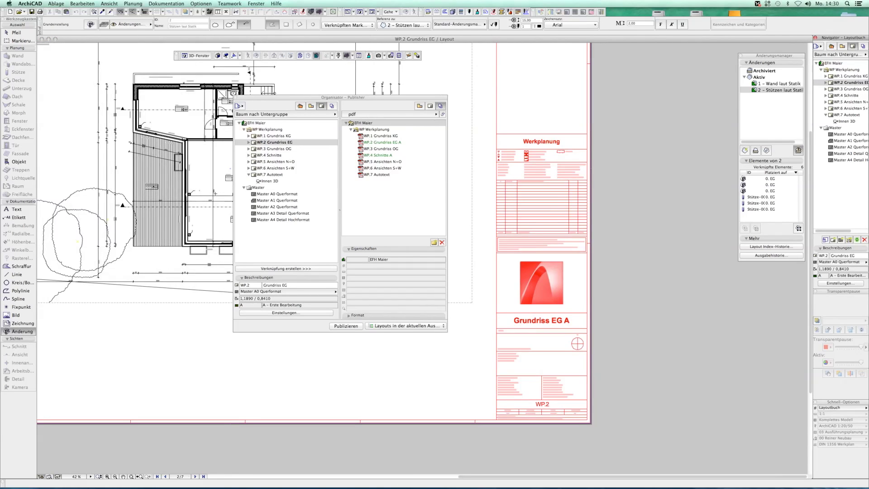
pyautogui.scroll(5, 145, 125)
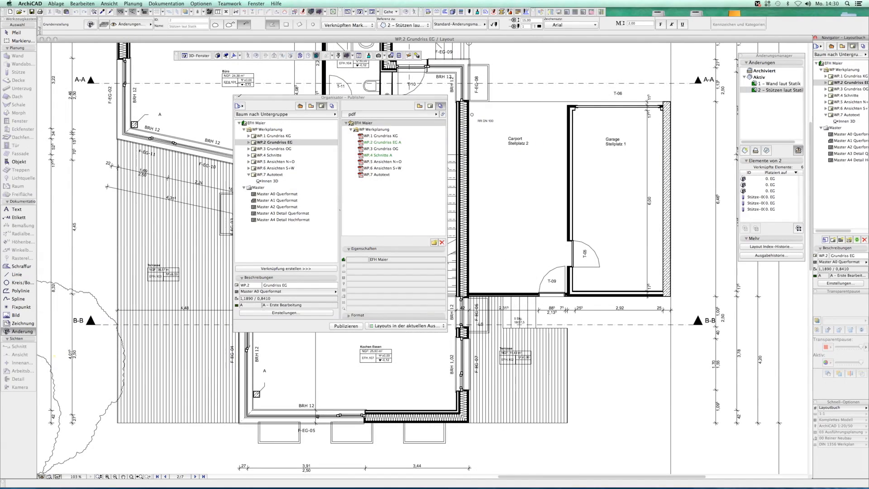
pyautogui.click(235, 97)
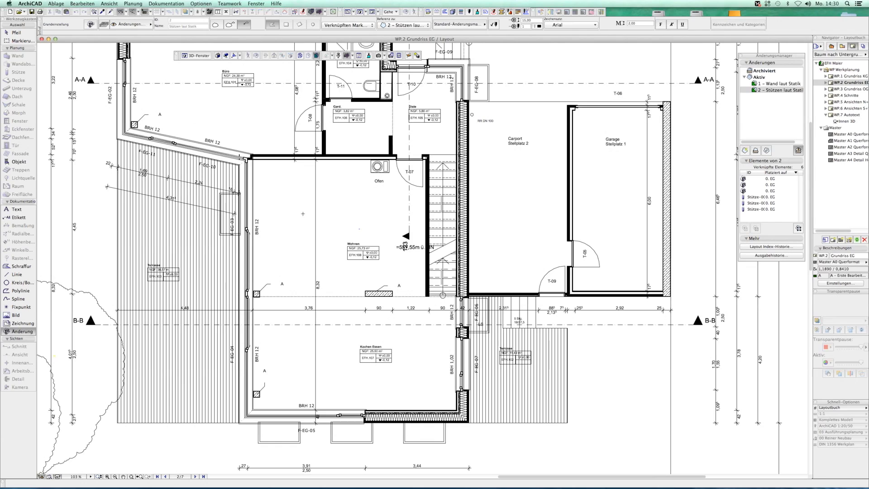
pyautogui.click(841, 46)
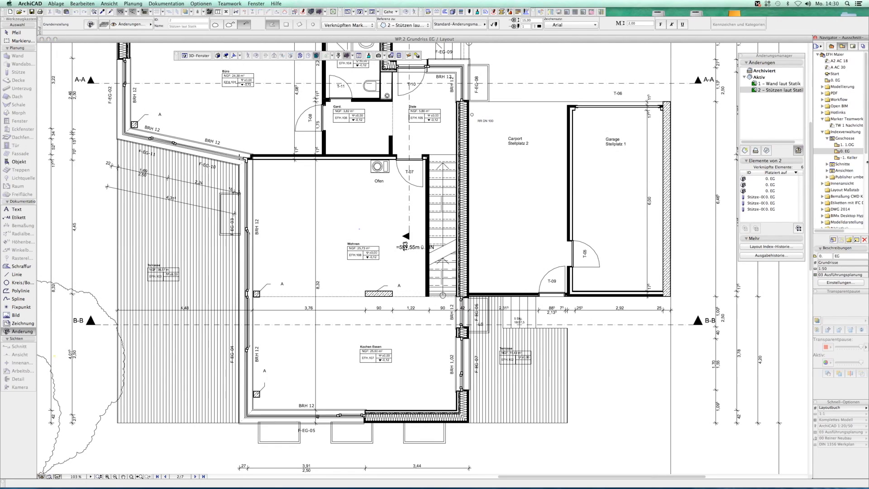
# - Set the Änderung tool to an outline shape with a linked change marker
pyautogui.click(826, 138)
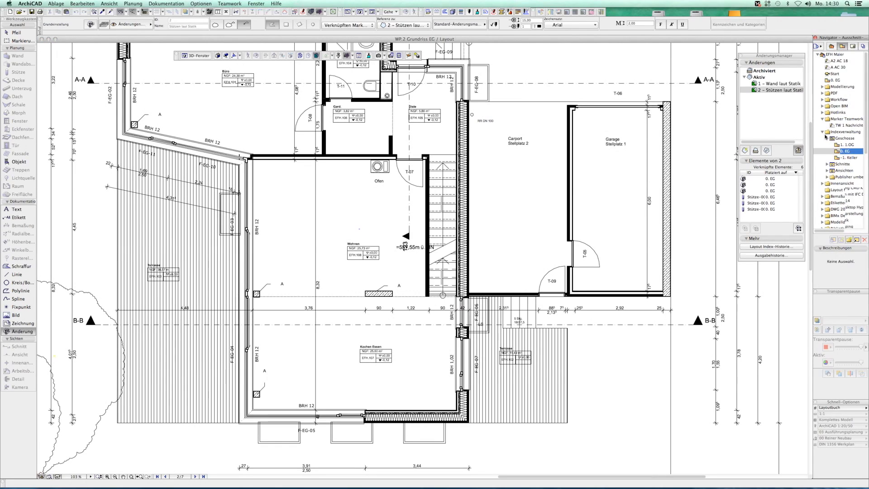
pyautogui.click(823, 131)
pyautogui.click(823, 139)
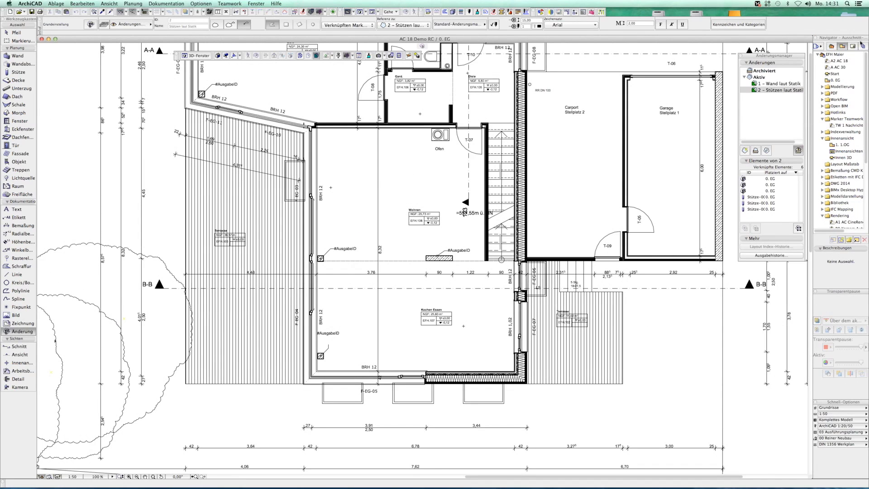
pyautogui.click(229, 26)
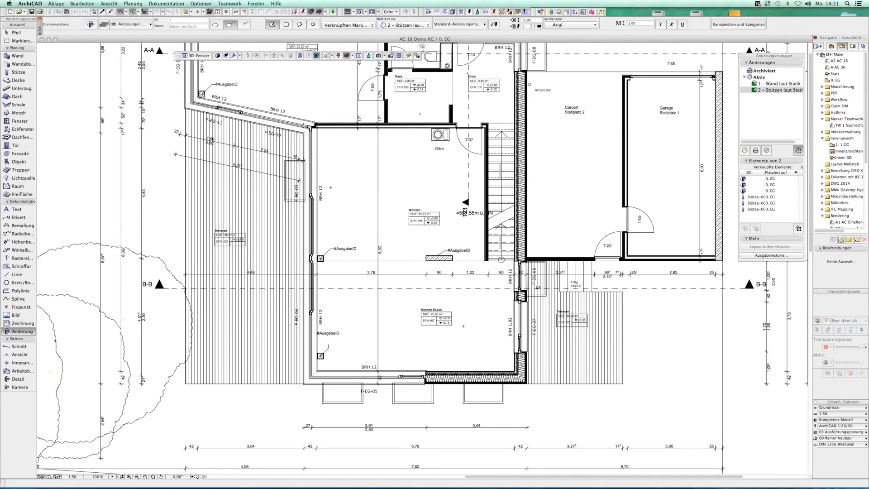
pyautogui.click(349, 26)
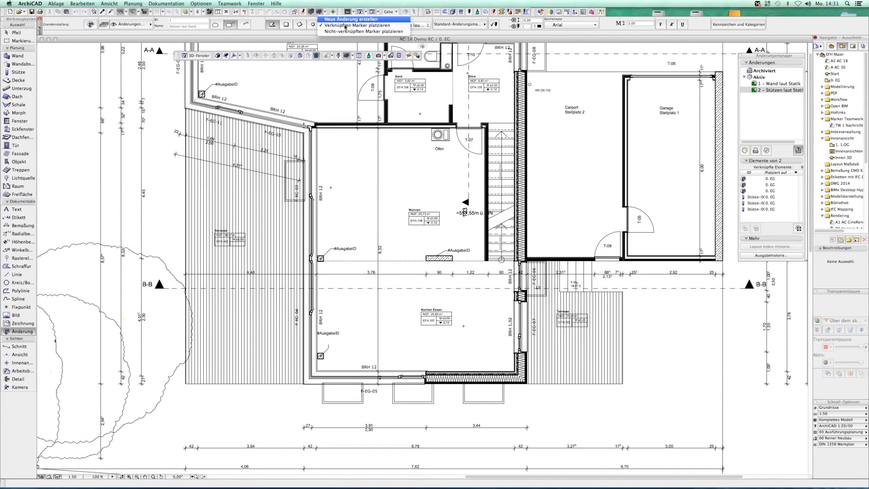
pyautogui.click(344, 26)
# - Draw a revision cloud around the EG plan's left wall, undo it, then open 1. 1.OG
pyautogui.click(330, 240)
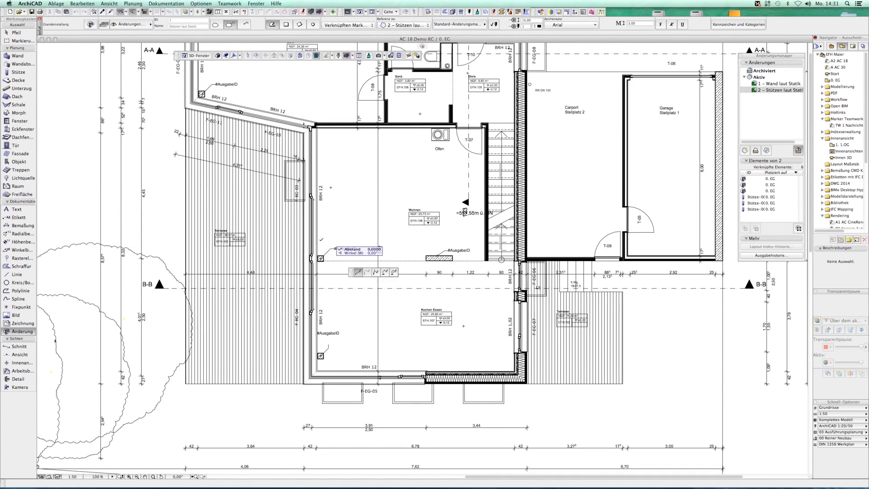
pyautogui.click(294, 257)
pyautogui.click(308, 376)
pyautogui.click(350, 363)
pyautogui.click(356, 297)
pyautogui.doubleClick(349, 267)
pyautogui.click(369, 250)
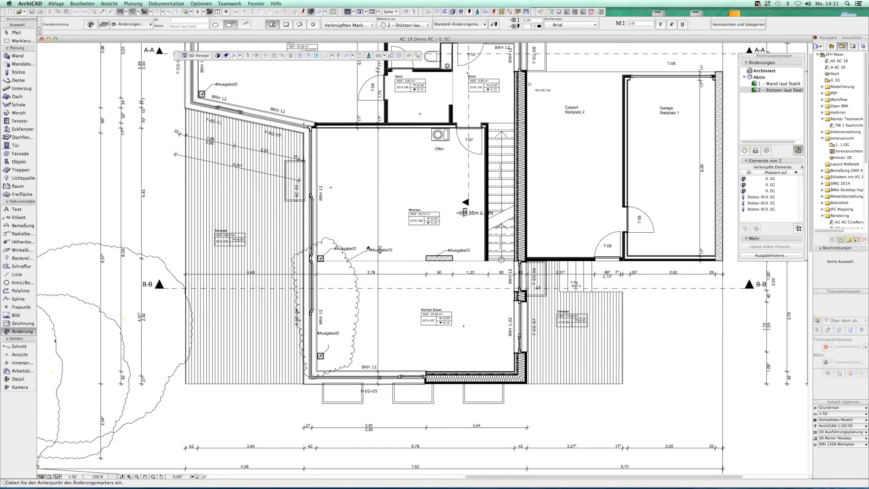
pyautogui.press('super+z')
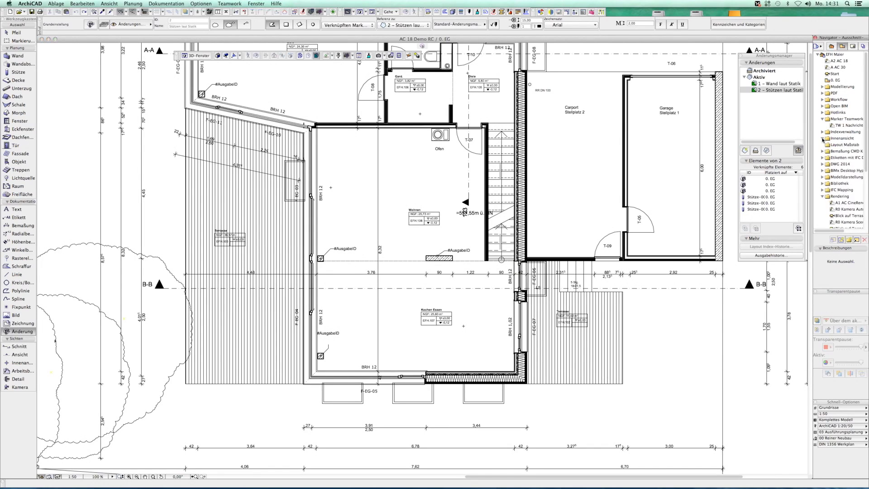
pyautogui.click(838, 144)
pyautogui.doubleClick(838, 144)
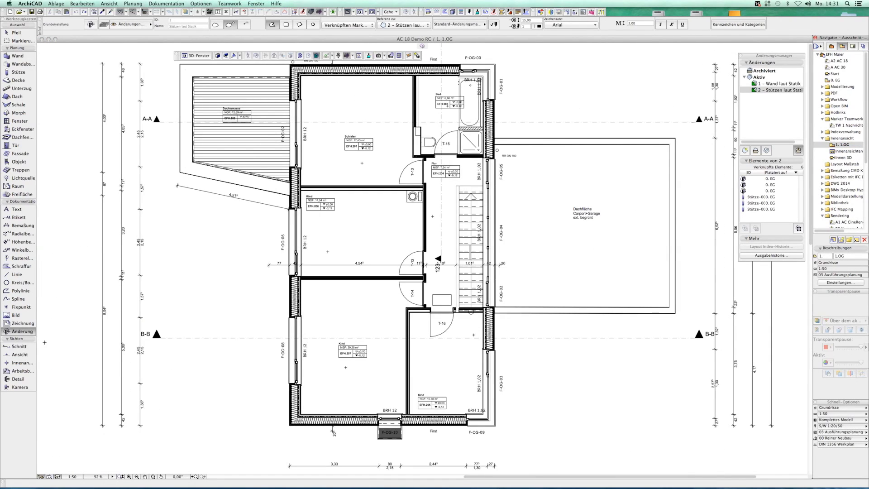
# - Draw an interior elevation marker around the upper-floor Kind room with the Innenansicht tool
pyautogui.click(34, 362)
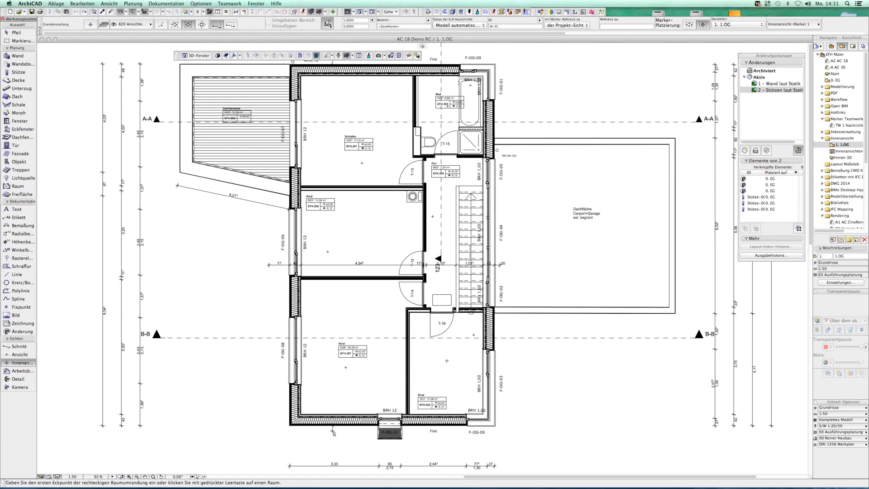
pyautogui.click(447, 360)
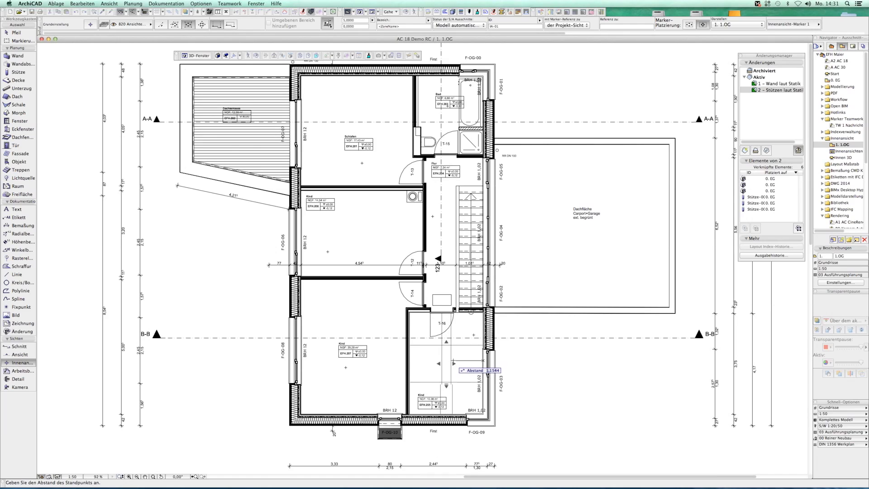
pyautogui.click(454, 357)
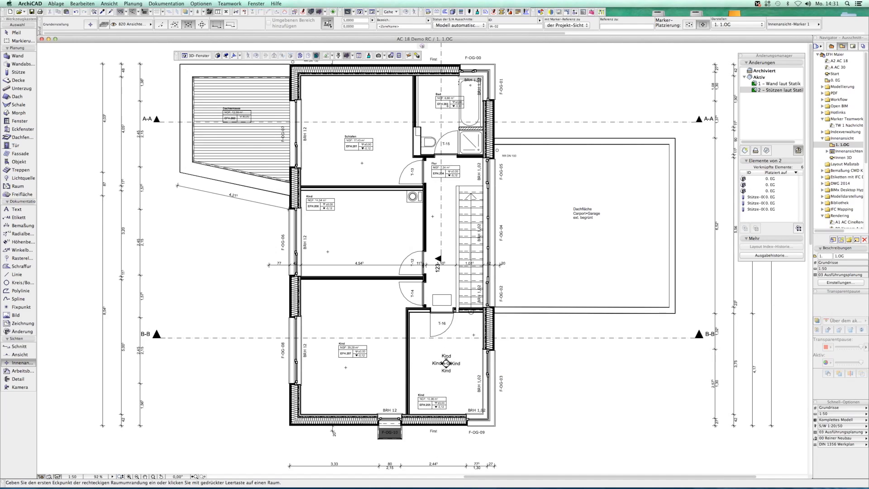
pyautogui.rightClick(463, 341)
pyautogui.press('Escape')
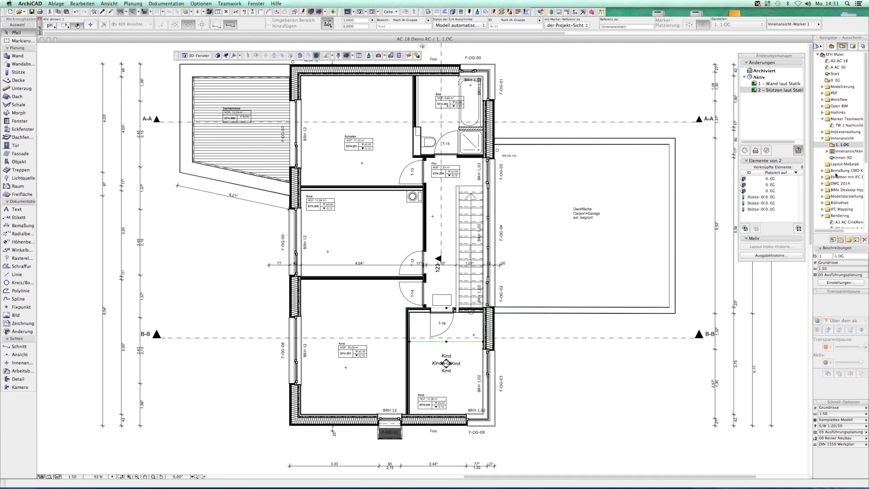
# - Expand the Innenansichten list and open the first IA-01 Kind elevation
pyautogui.click(826, 152)
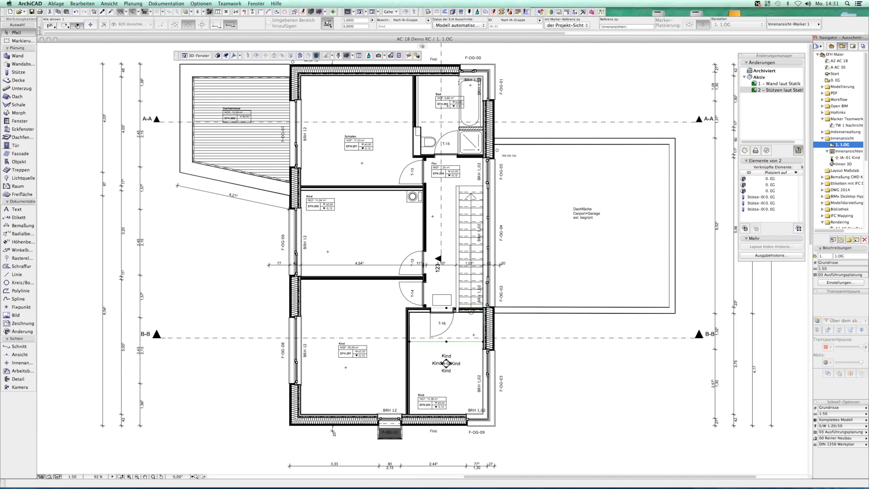
pyautogui.click(832, 158)
pyautogui.doubleClick(846, 164)
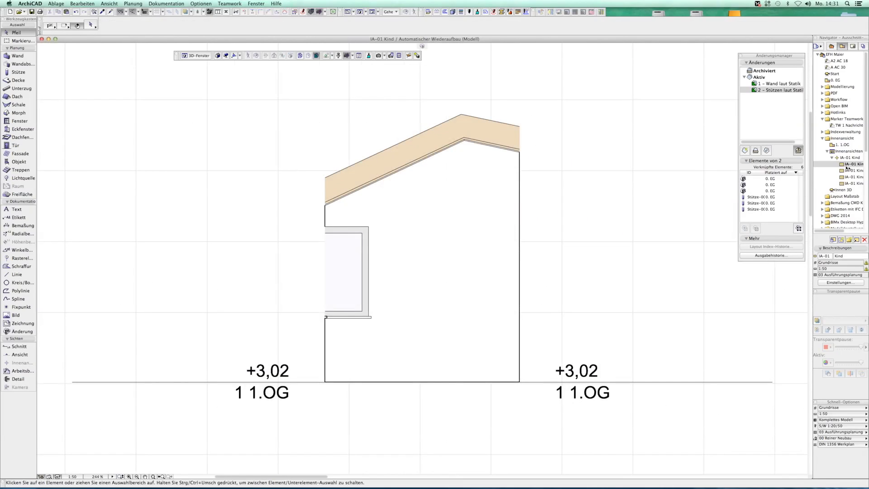
# - Review the four IA-01 Kind views and deepen the elevation marker on the 1.OG plan
pyautogui.doubleClick(847, 170)
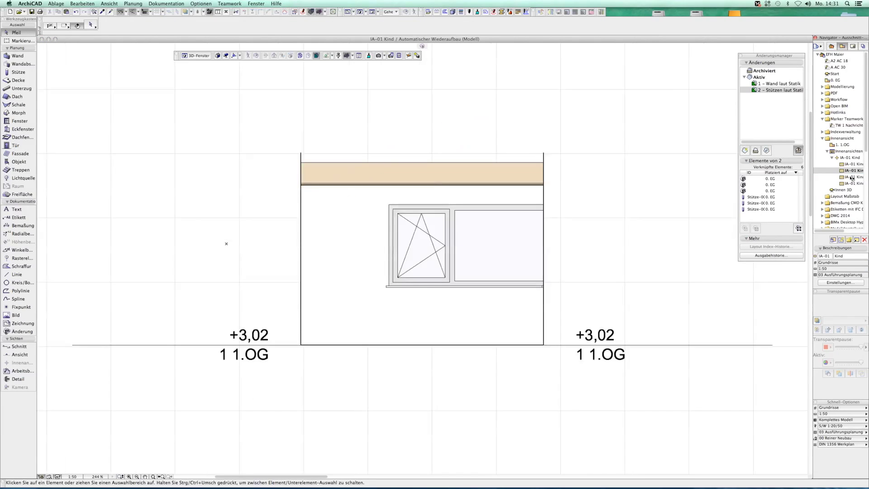
pyautogui.doubleClick(852, 177)
pyautogui.doubleClick(841, 183)
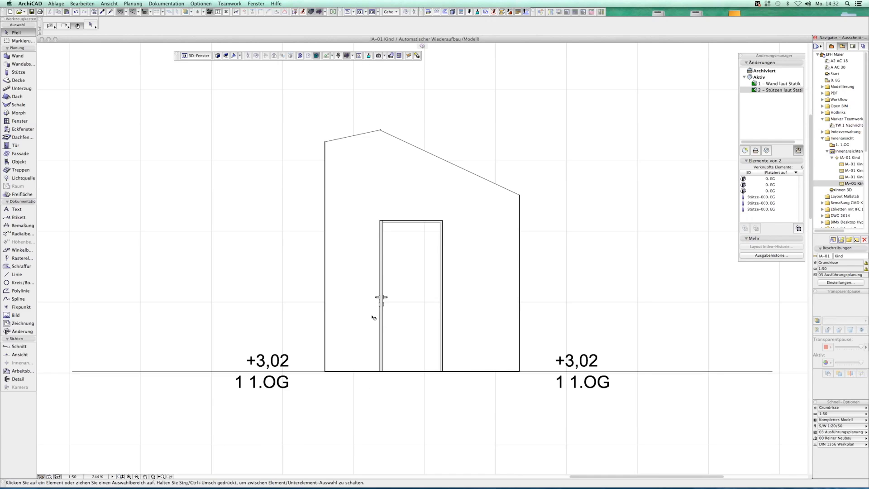
pyautogui.moveTo(810, 474)
pyautogui.mouseDown()
pyautogui.moveTo(638, 316)
pyautogui.moveTo(455, 211)
pyautogui.mouseUp()
pyautogui.scroll(-5, 291, 124)
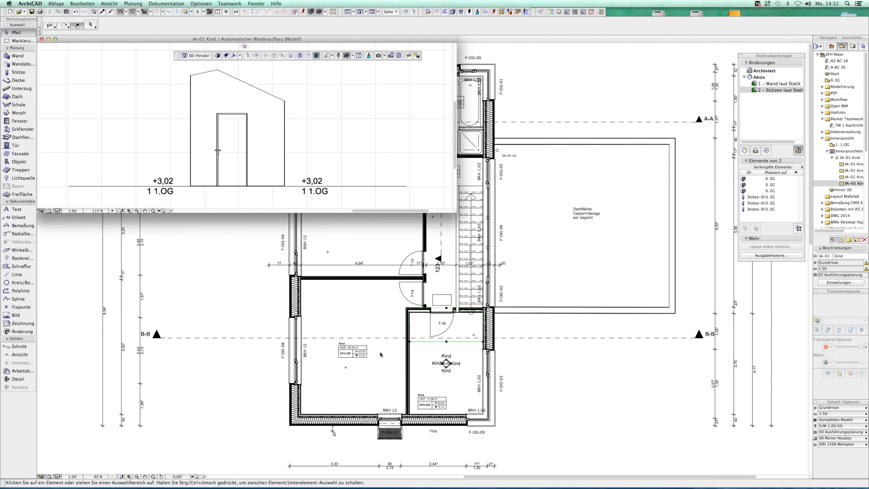
pyautogui.click(447, 308)
pyautogui.click(447, 309)
pyautogui.click(447, 293)
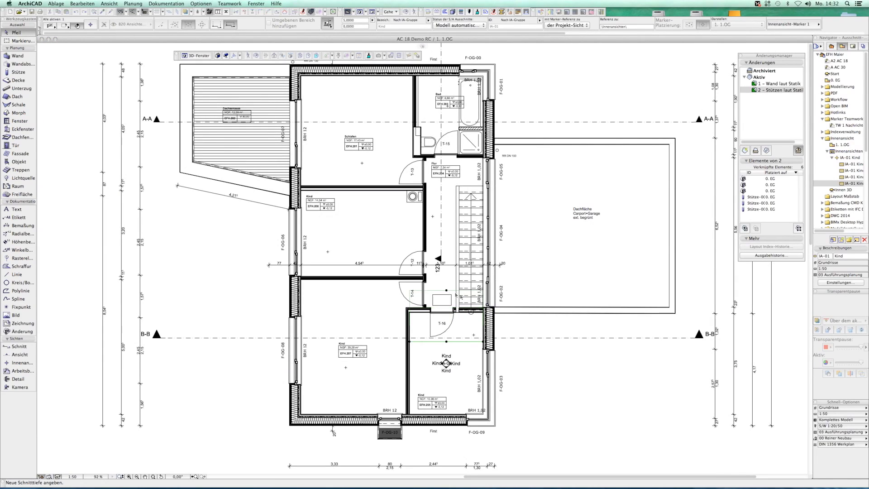
# - Reopen IA-01 Kind to check the horse sculpture on its pedestal, then close it
pyautogui.click(254, 3)
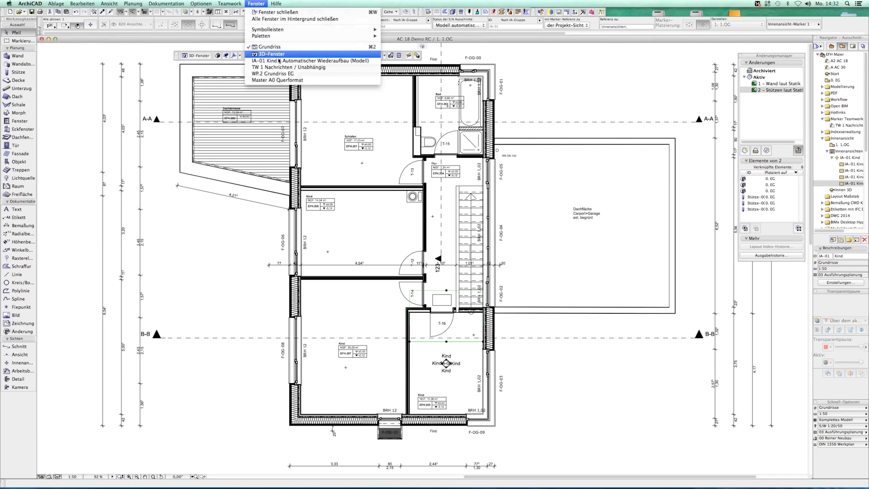
pyautogui.click(312, 60)
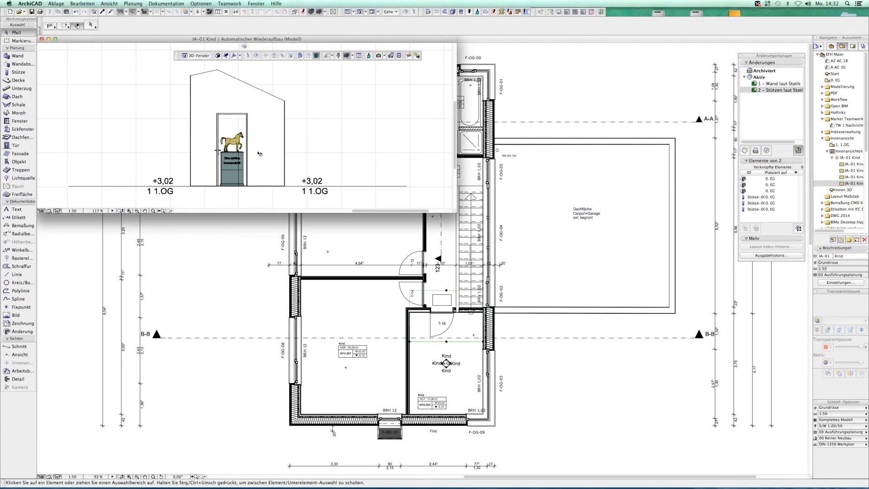
pyautogui.scroll(4, 231, 154)
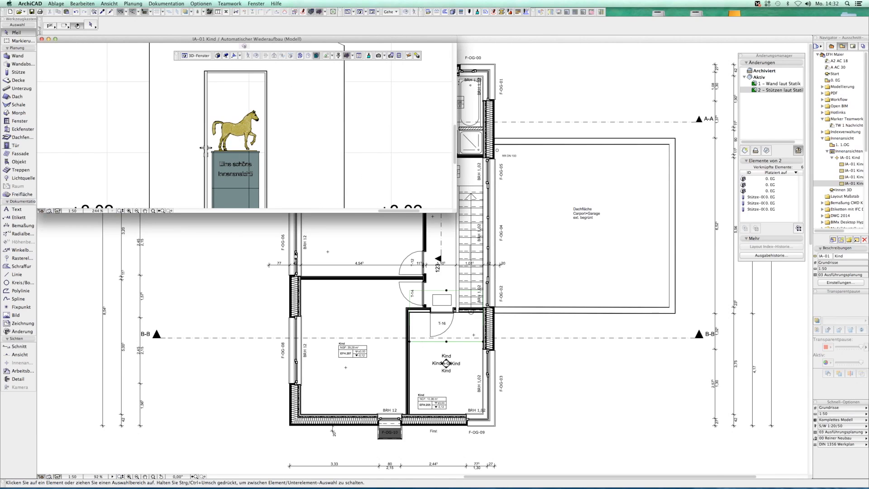
pyautogui.moveTo(281, 216); pyautogui.dragTo(281, 307)
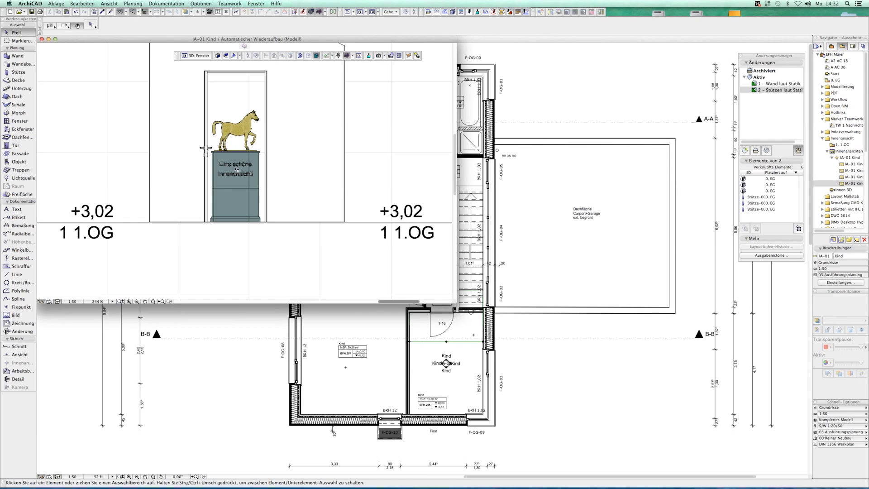
pyautogui.scroll(3, 234, 164)
pyautogui.scroll(2, 233, 164)
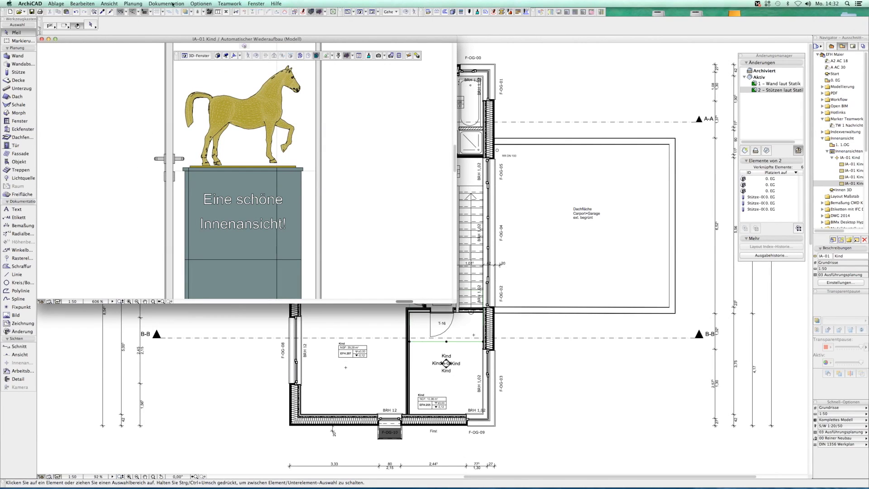
pyautogui.click(41, 39)
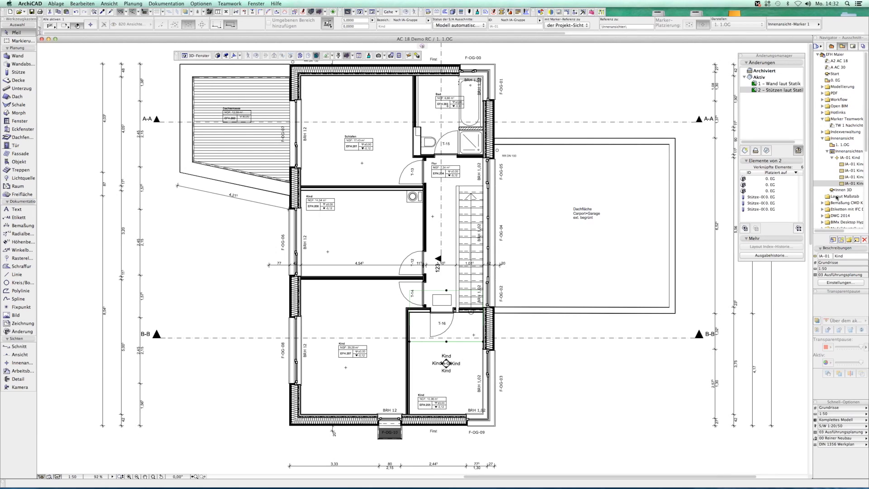
# - Close the change manager and open the WP.7 Autotext layout sheet fitted in the window
pyautogui.click(835, 196)
pyautogui.click(821, 138)
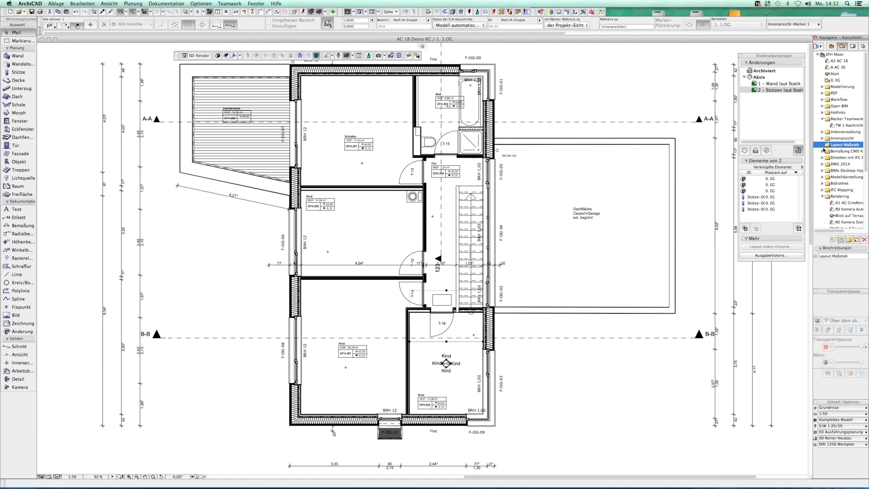
pyautogui.click(742, 54)
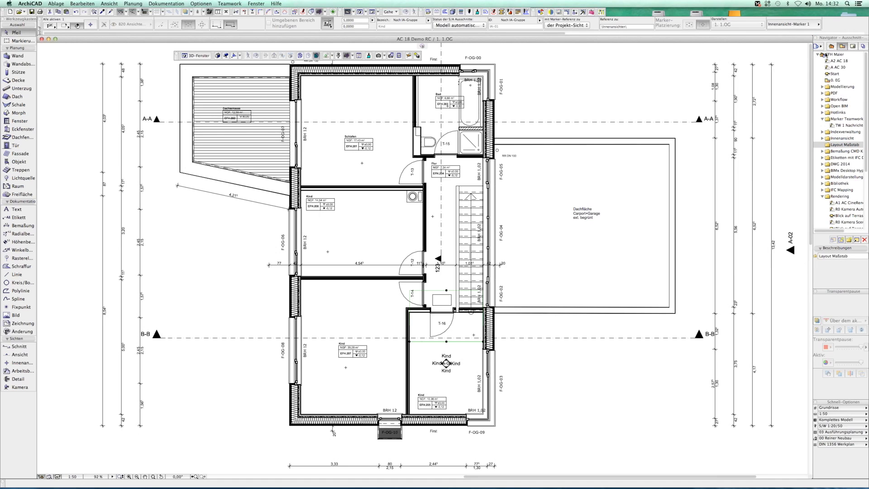
pyautogui.click(853, 46)
pyautogui.doubleClick(837, 115)
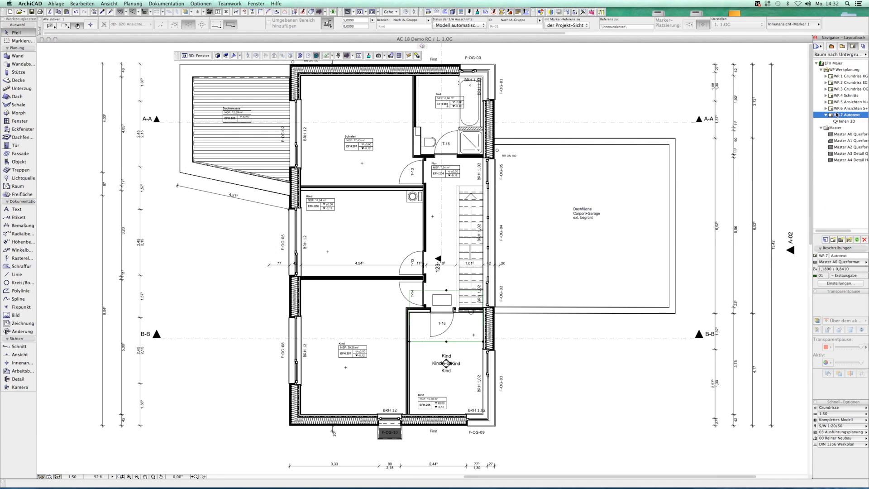
pyautogui.press('super+shift+apostrophe')
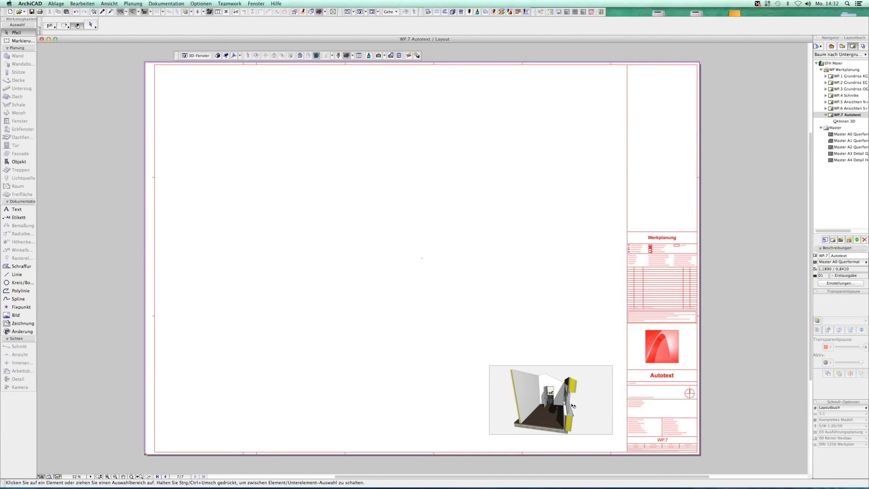
pyautogui.scroll(2, 584, 405)
pyautogui.moveTo(584, 406); pyautogui.dragTo(514, 376, button='middle')
pyautogui.scroll(-5, 513, 376)
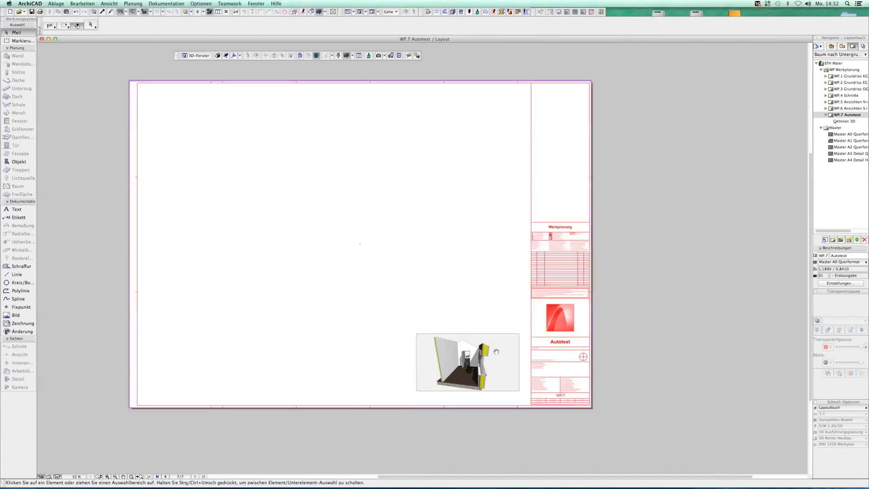
# - Place the 0. EG plan on the WP.7 sheet and move it up and left
pyautogui.click(826, 84)
pyautogui.moveTo(835, 90); pyautogui.dragTo(844, 122)
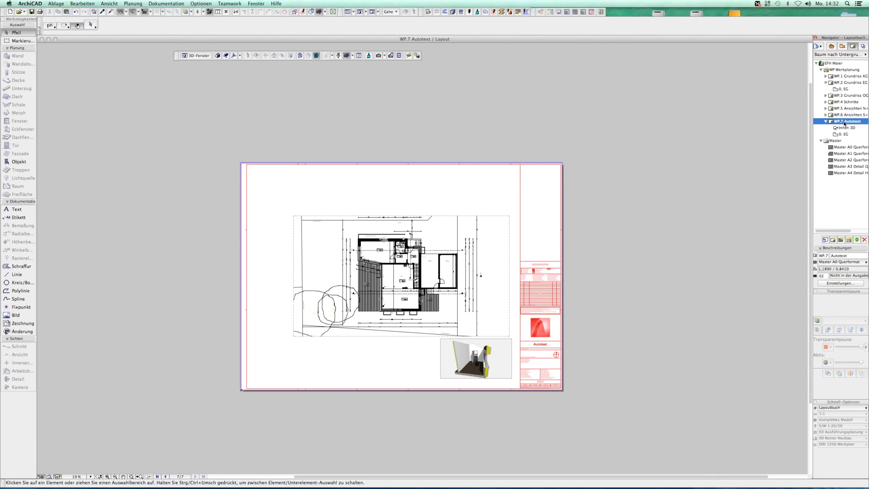
pyautogui.click(415, 312)
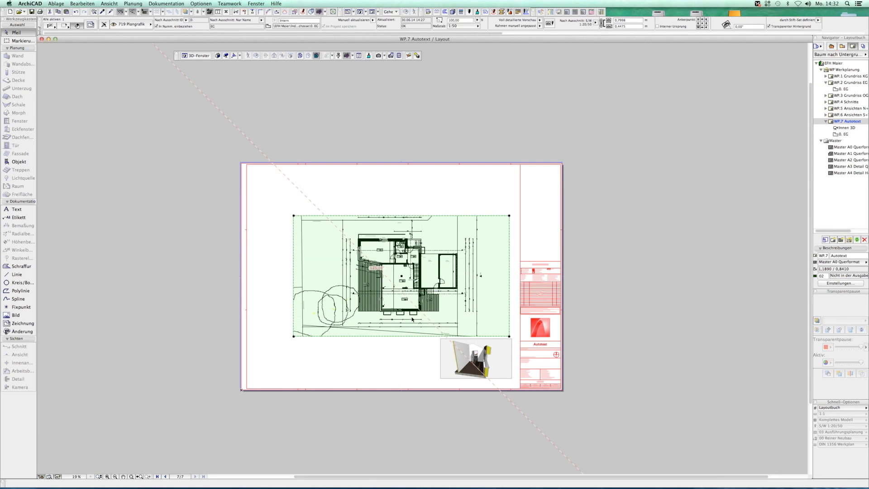
pyautogui.click(385, 273)
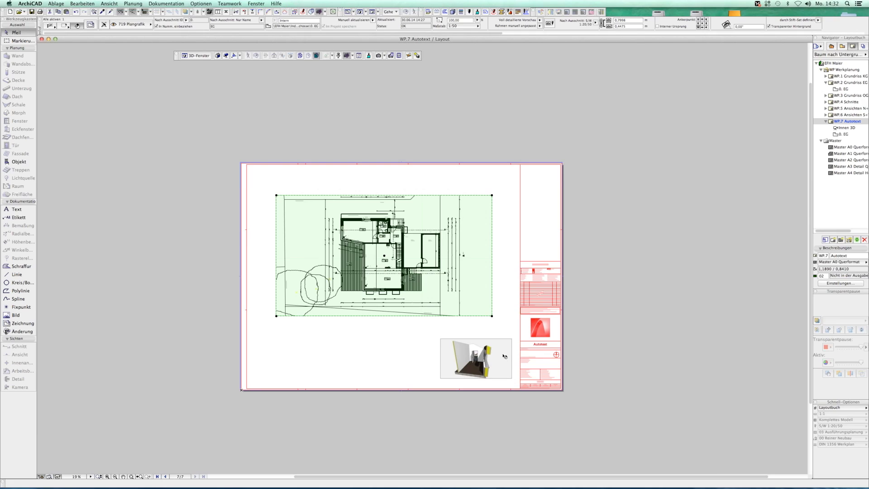
pyautogui.scroll(3, 500, 353)
pyautogui.scroll(3, 568, 426)
# - Select the Innen 3D drawing on the WP.7 Autotext sheet
pyautogui.scroll(3, 568, 427)
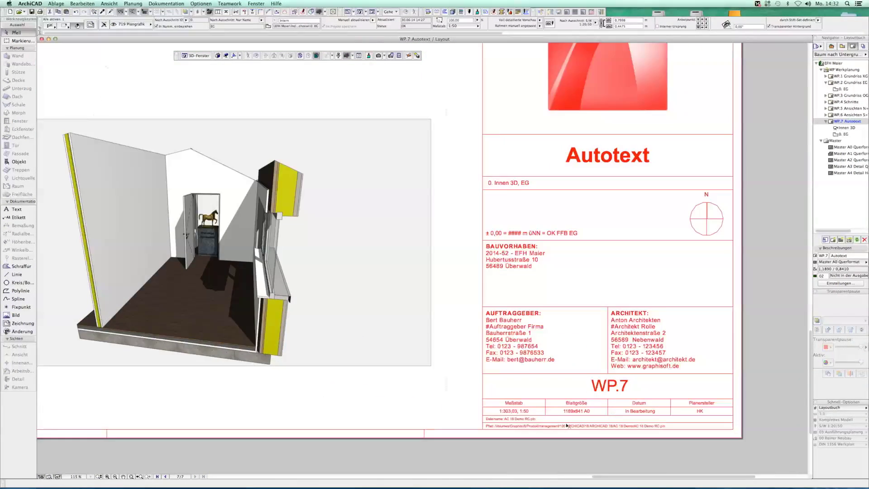
pyautogui.scroll(2, 568, 426)
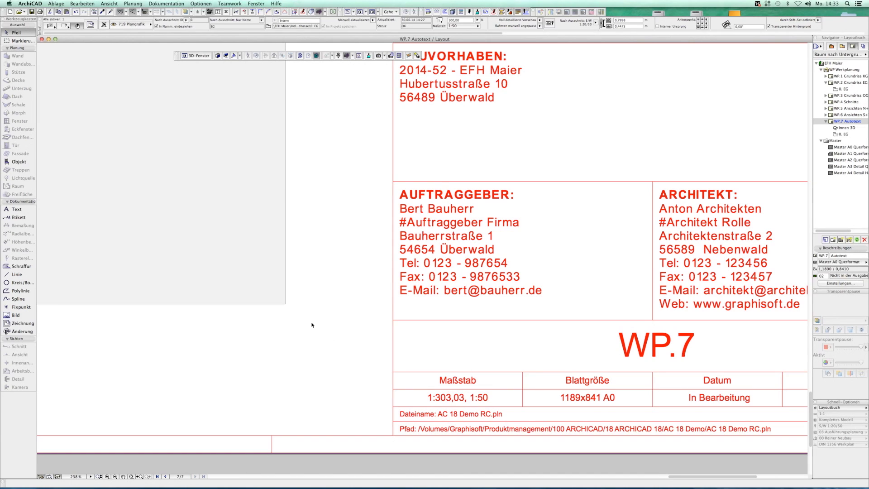
pyautogui.scroll(-5, 312, 324)
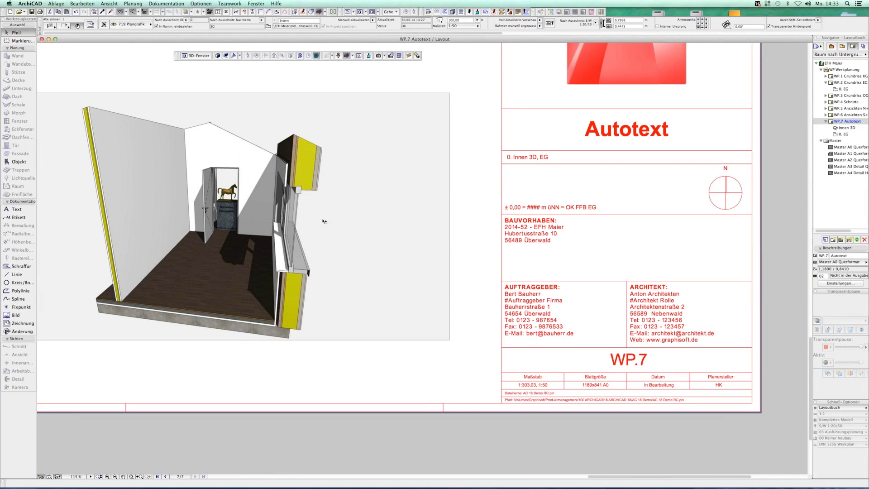
pyautogui.click(254, 217)
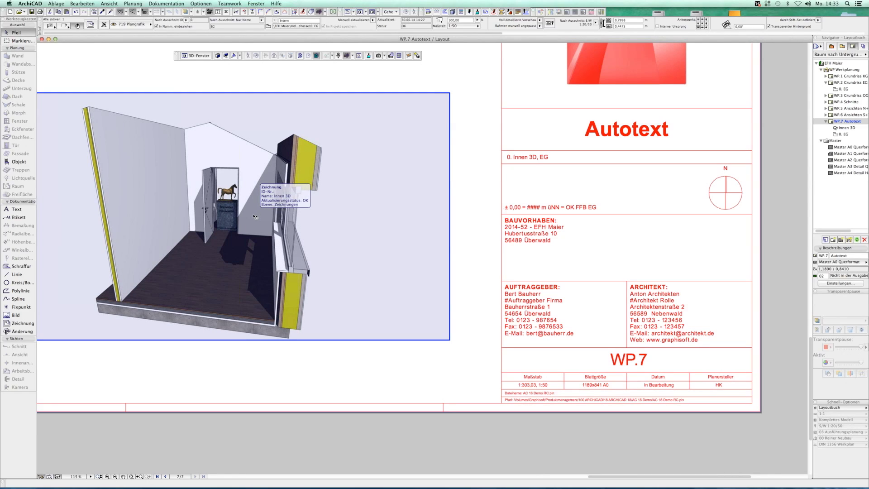
pyautogui.click(391, 232)
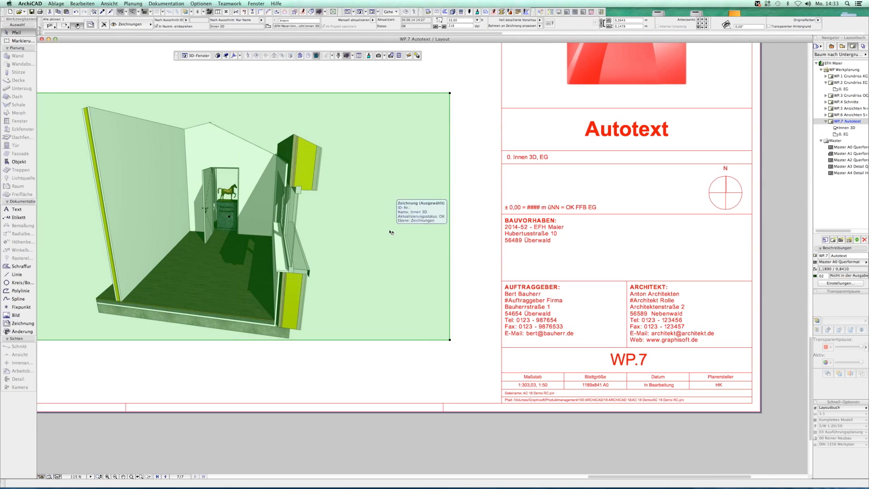
# - Untick 'Maßstab in Autotexten und Indizes einschließen' for it and check the title block reads 1:50
pyautogui.click(91, 25)
pyautogui.click(369, 244)
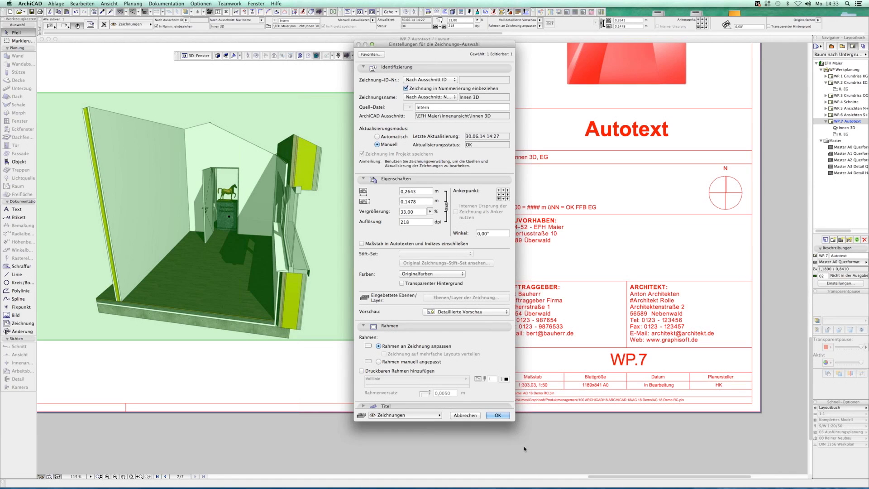
pyautogui.click(500, 415)
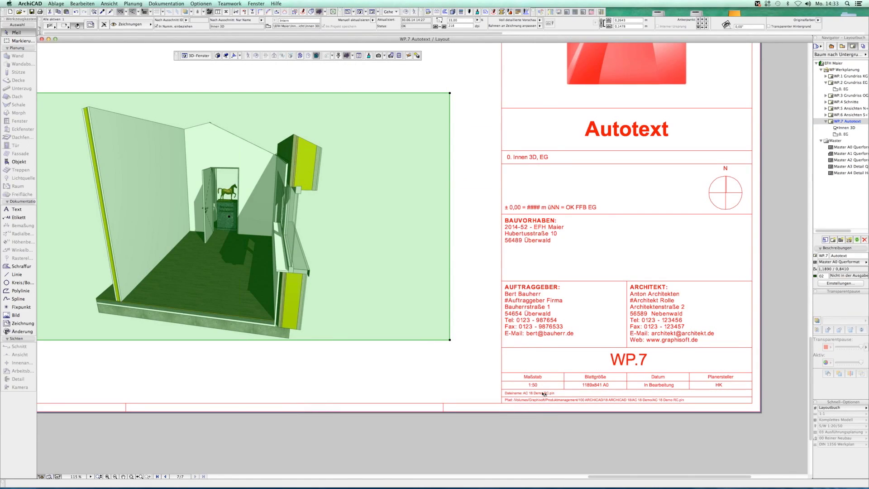
pyautogui.scroll(5, 544, 393)
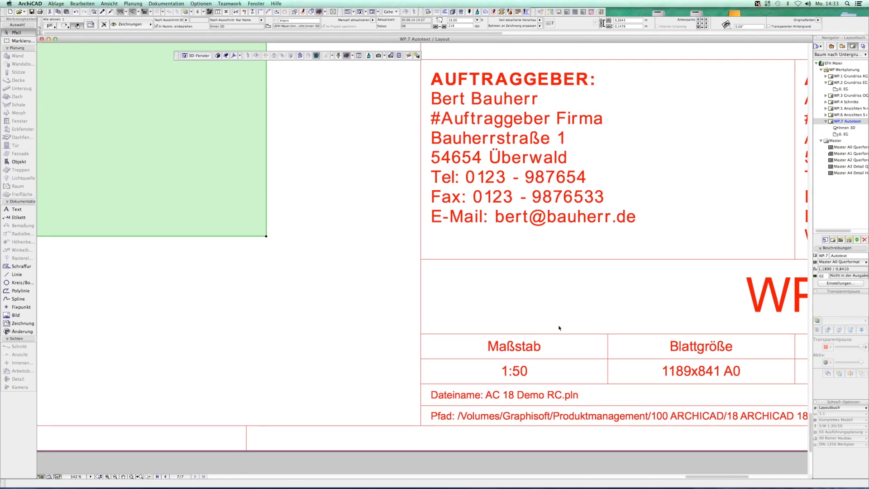
pyautogui.scroll(-3, 465, 222)
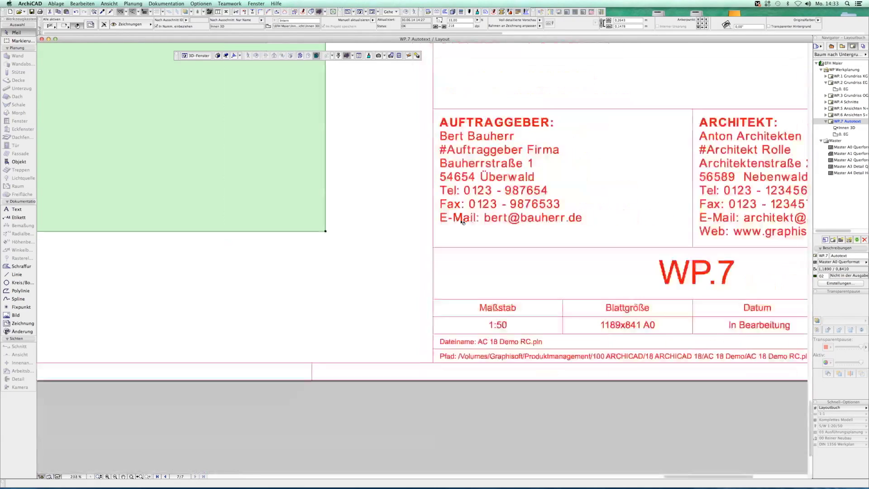
pyautogui.scroll(-1, 418, 201)
pyautogui.press('Escape')
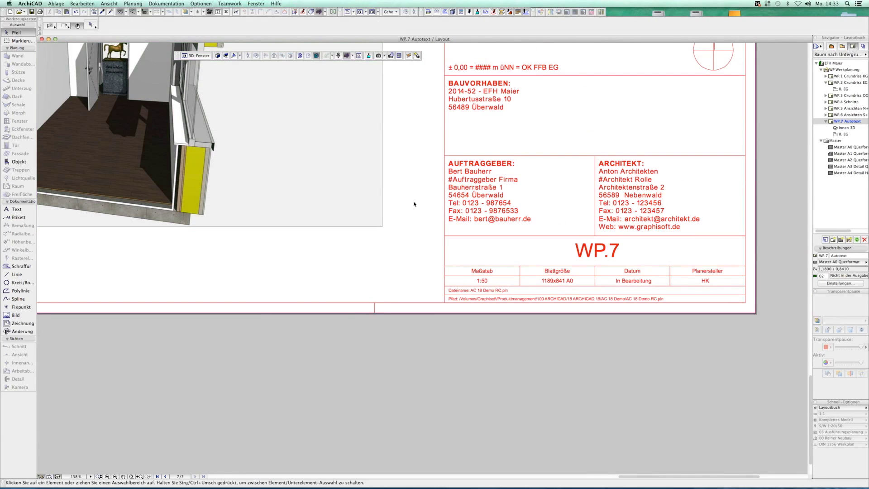
pyautogui.scroll(-2, 493, 349)
# - Open the 0. EG view from the Bemaßung CMD K folder in the View Map
pyautogui.click(842, 46)
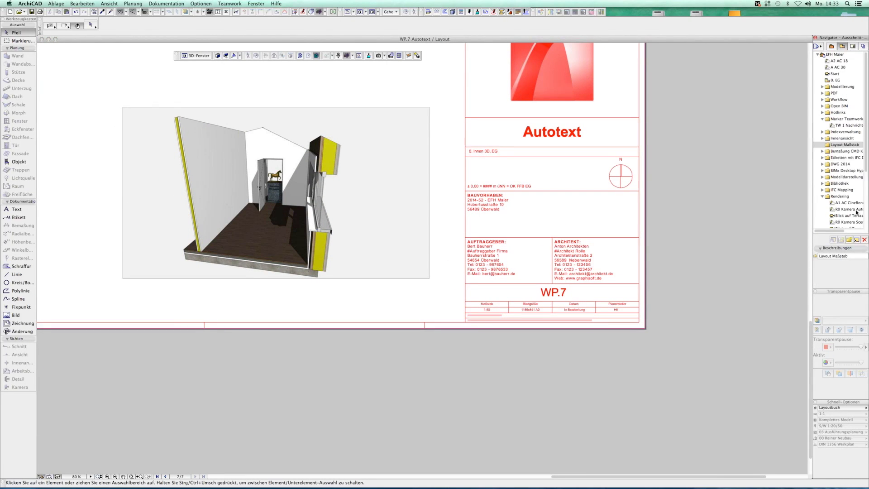
pyautogui.moveTo(842, 151); pyautogui.dragTo(843, 160)
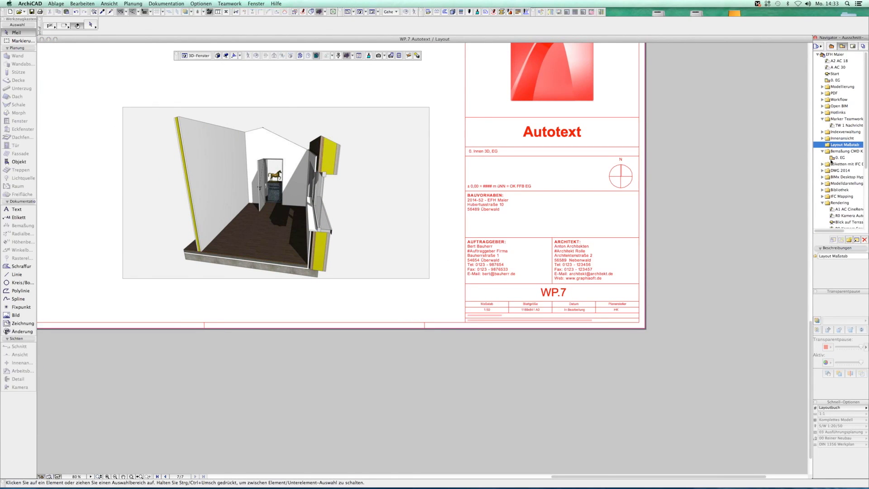
pyautogui.doubleClick(834, 158)
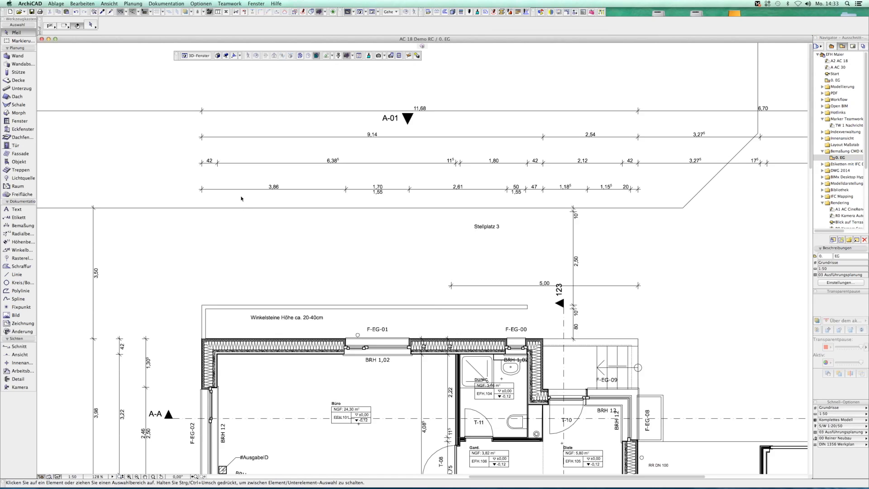
# - Add a dimension point splitting the 3,86 segment, then undo it
pyautogui.click(241, 189)
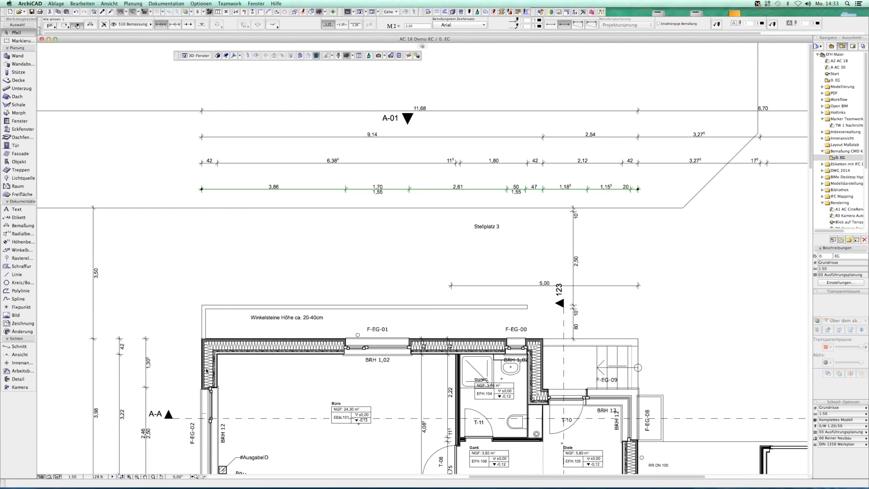
pyautogui.click(218, 356)
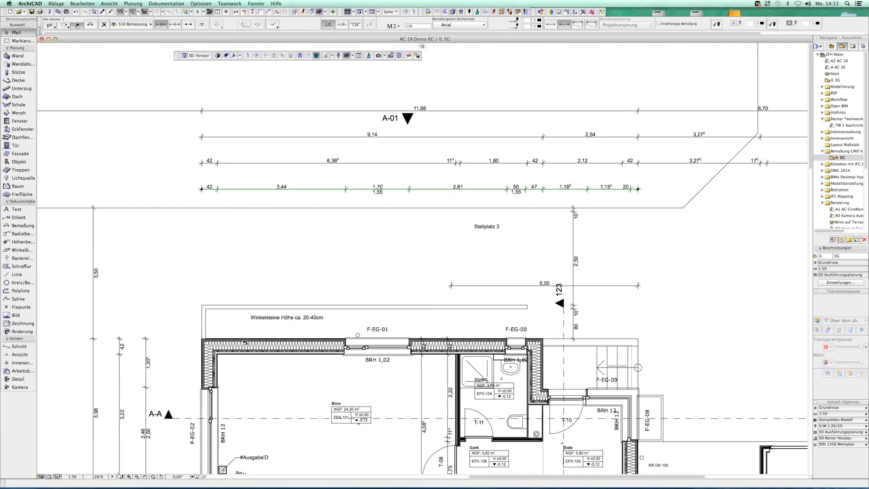
pyautogui.press('Escape')
pyautogui.click(219, 191)
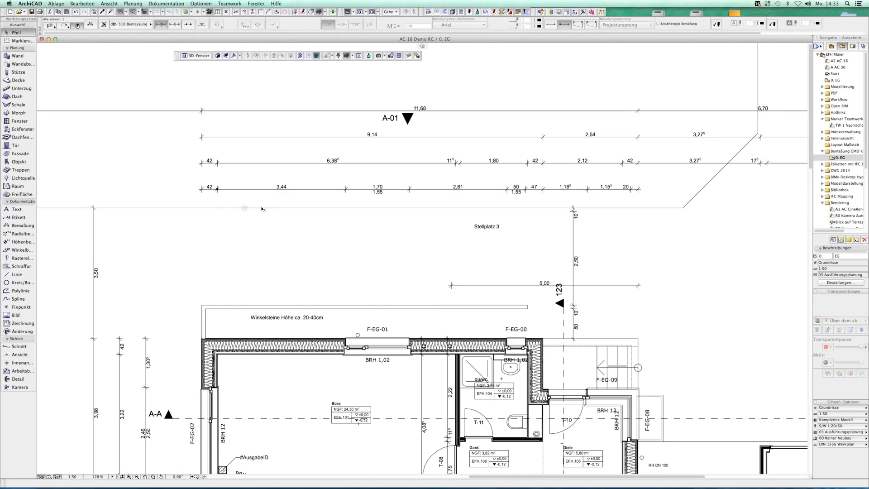
pyautogui.hotkey('ctrl', 'z')
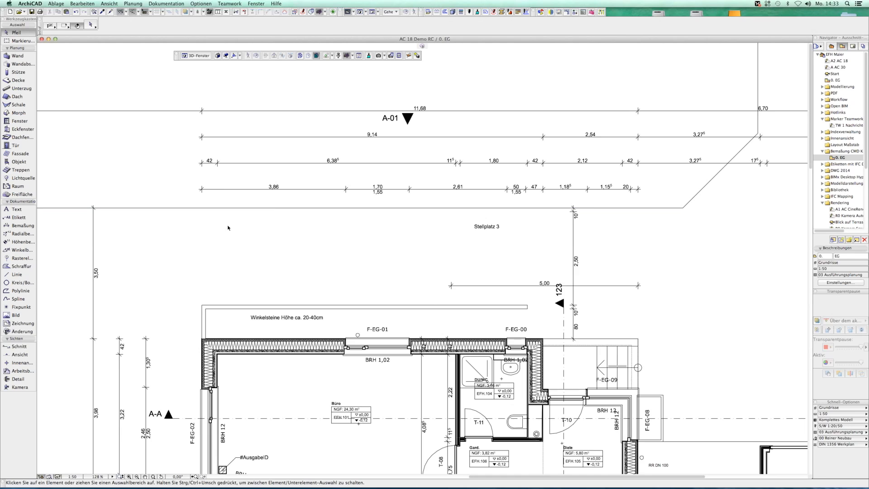
pyautogui.click(225, 191)
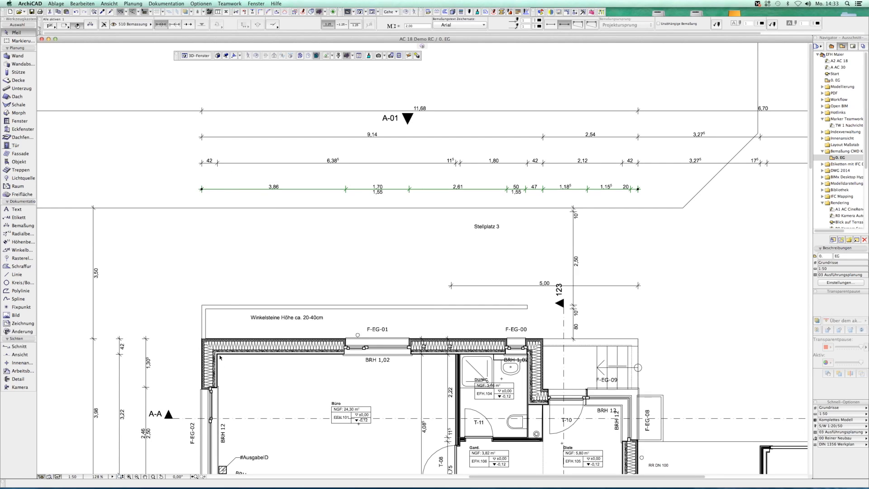
# - Redo and remove the extra point, keeping 3,86, then open 0. EG under Etiketten mit IFC
pyautogui.hotkey('ctrl', 'shift', 'z')
pyautogui.click(227, 191)
pyautogui.click(218, 189)
pyautogui.click(233, 175)
pyautogui.click(822, 164)
pyautogui.doubleClick(835, 170)
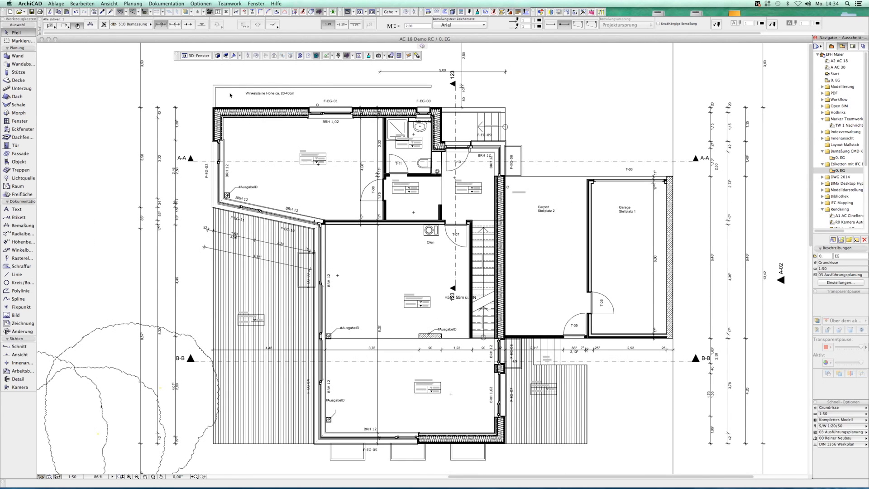
# - Zoom to the Büro and open the settings of its upper exterior wall, Wand-003
pyautogui.scroll(5, 220, 107)
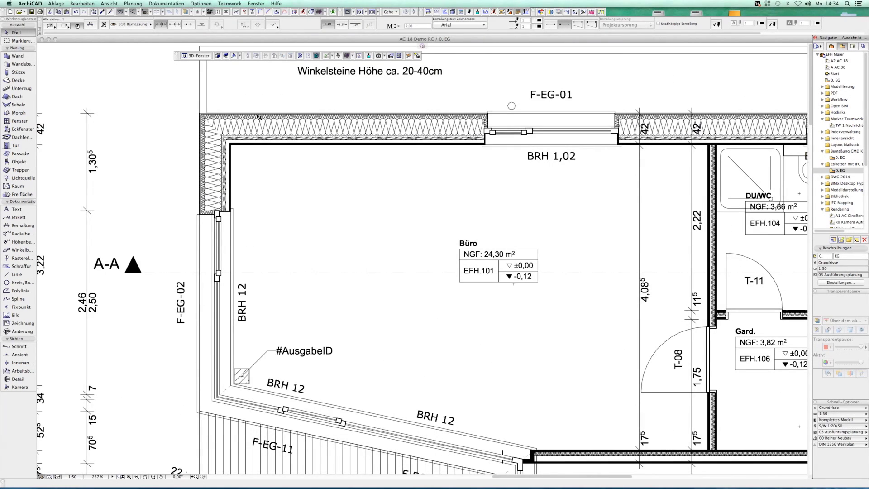
pyautogui.scroll(3, 260, 128)
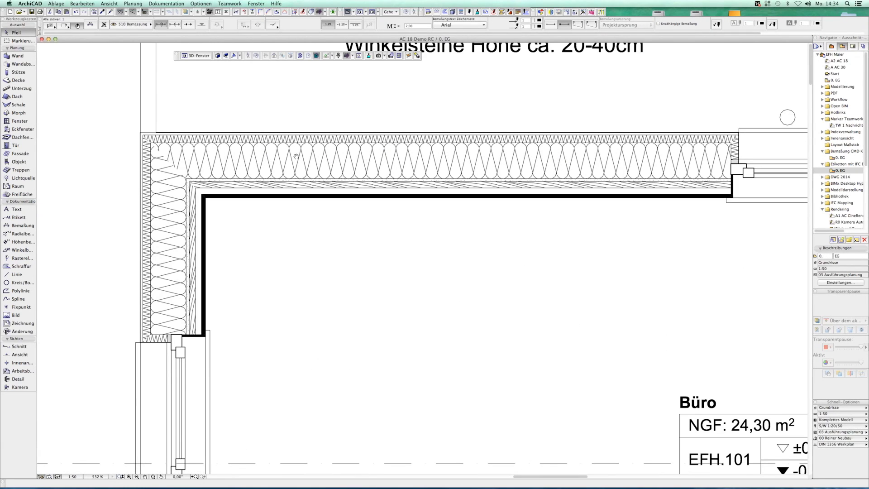
pyautogui.click(293, 156)
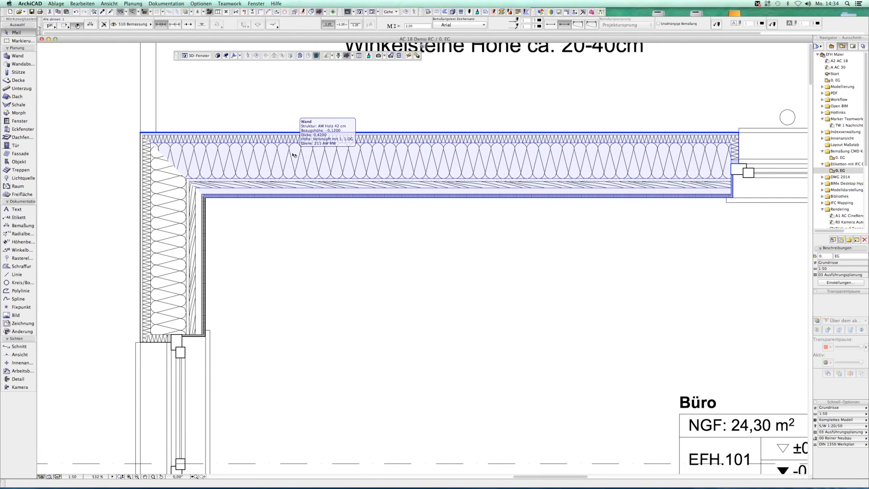
pyautogui.click(293, 158)
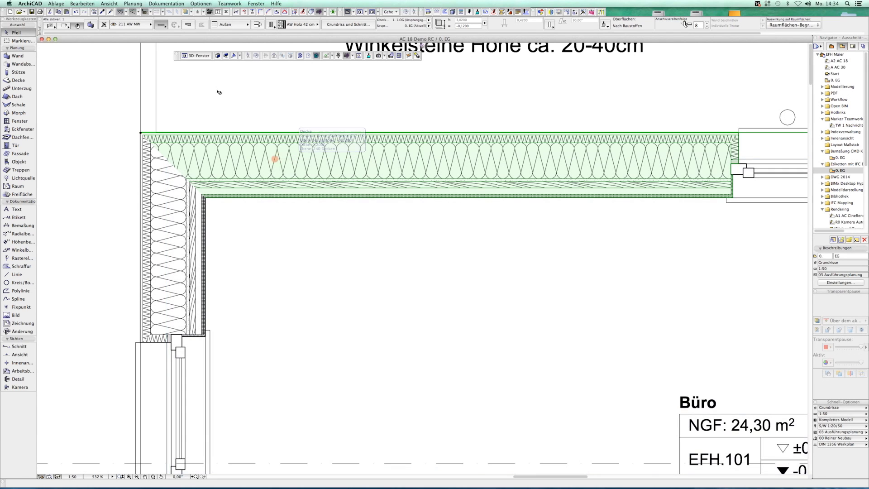
pyautogui.click(91, 26)
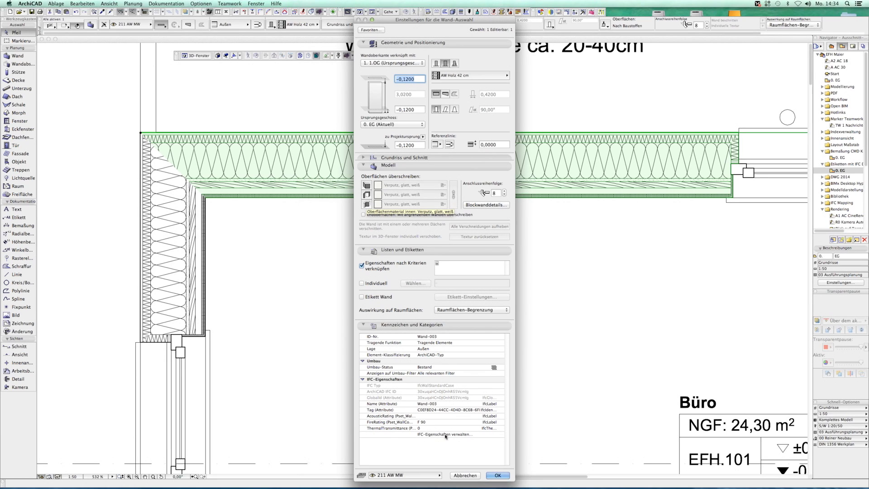
# - Check the wall's FireRating of F 90 and tick 'Etikett Wand' to label Wand-003
pyautogui.click(375, 422)
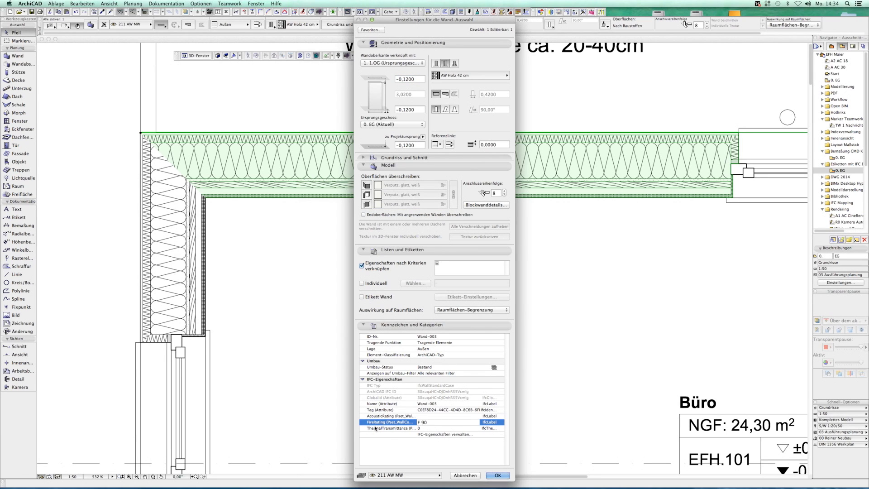
pyautogui.click(428, 422)
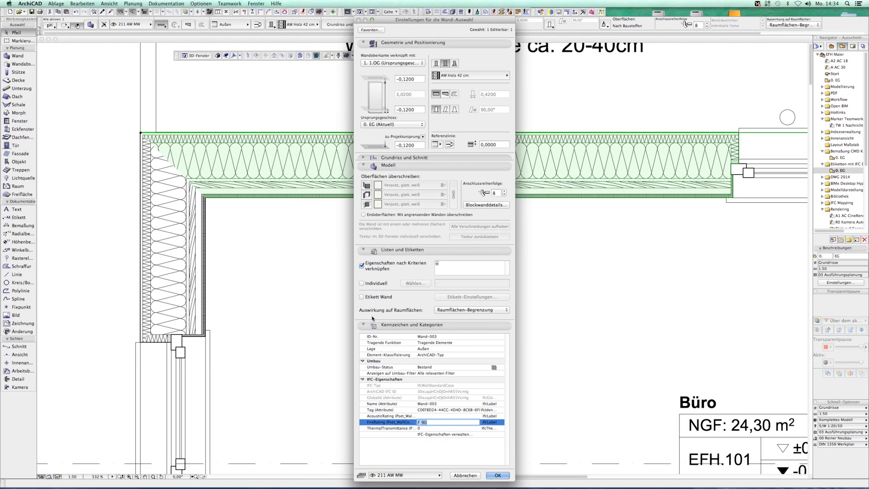
pyautogui.click(362, 296)
# - Confirm the wall settings and switch the Wand-003 label to 'Allgemeines Etikett 18'
pyautogui.press('Return')
pyautogui.scroll(-5, 467, 307)
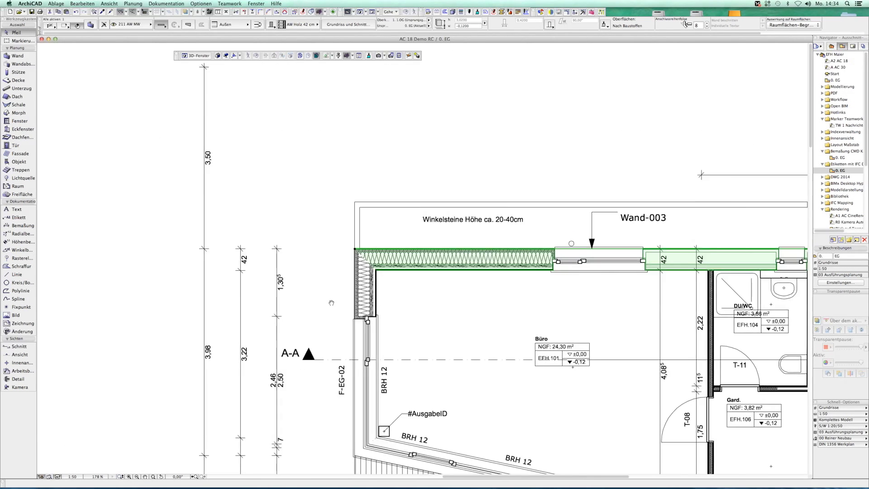
pyautogui.scroll(3, 453, 207)
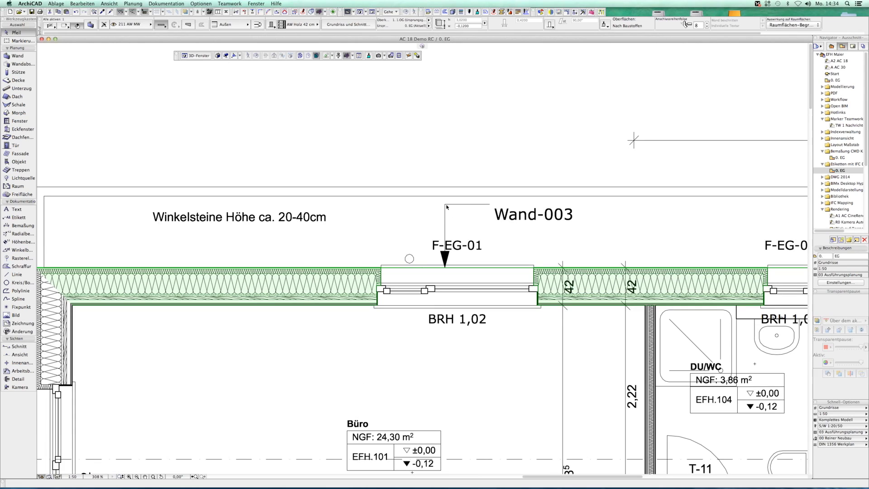
pyautogui.click(450, 208)
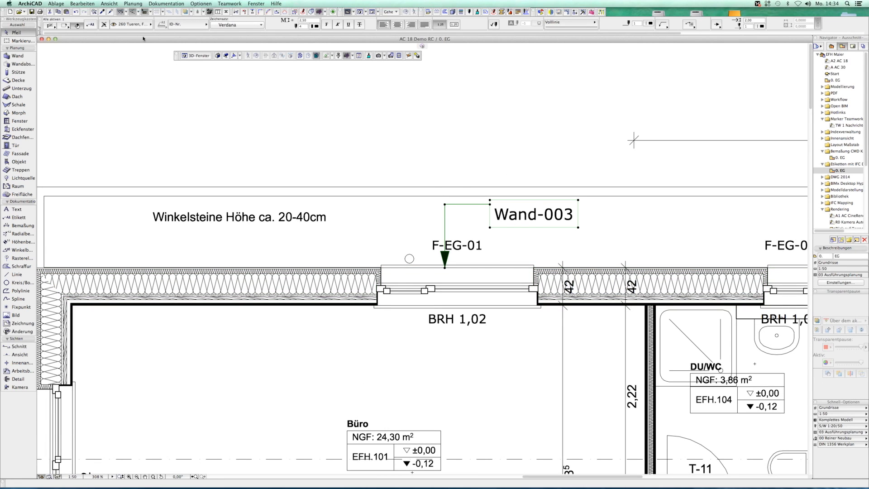
pyautogui.click(185, 25)
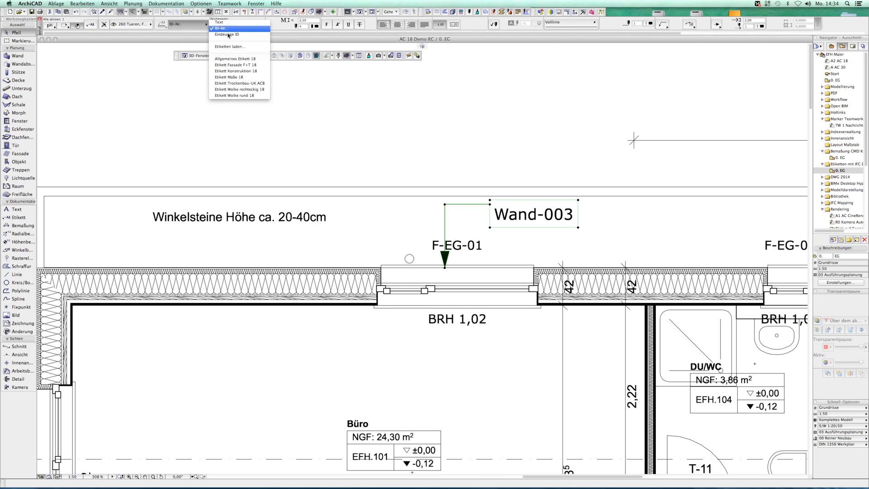
pyautogui.click(238, 59)
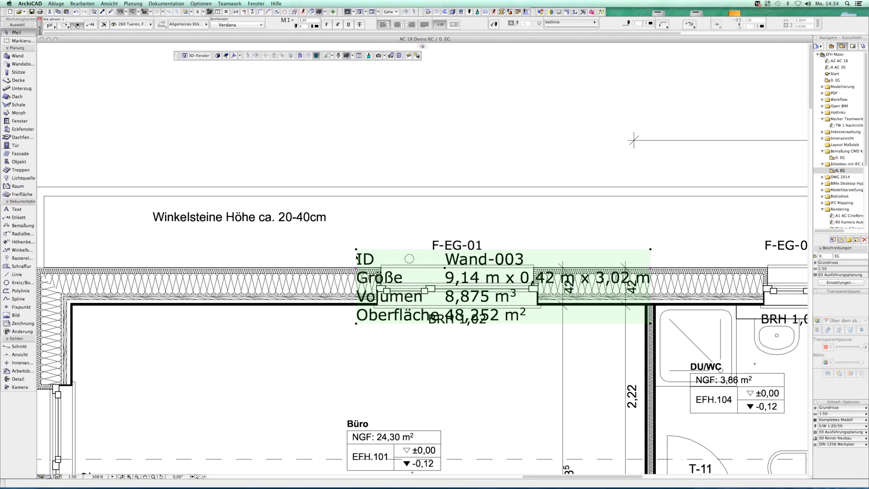
# - Move the wall label into the Büro room below the wall
pyautogui.click(356, 250)
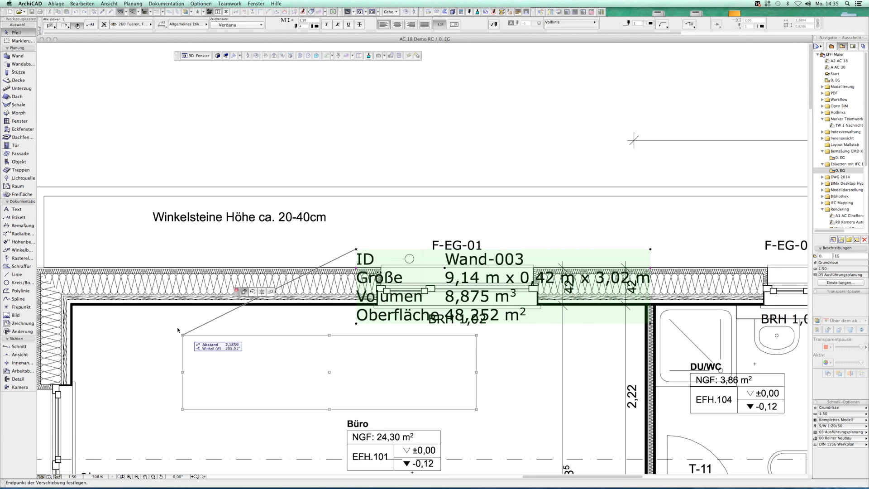
pyautogui.click(143, 324)
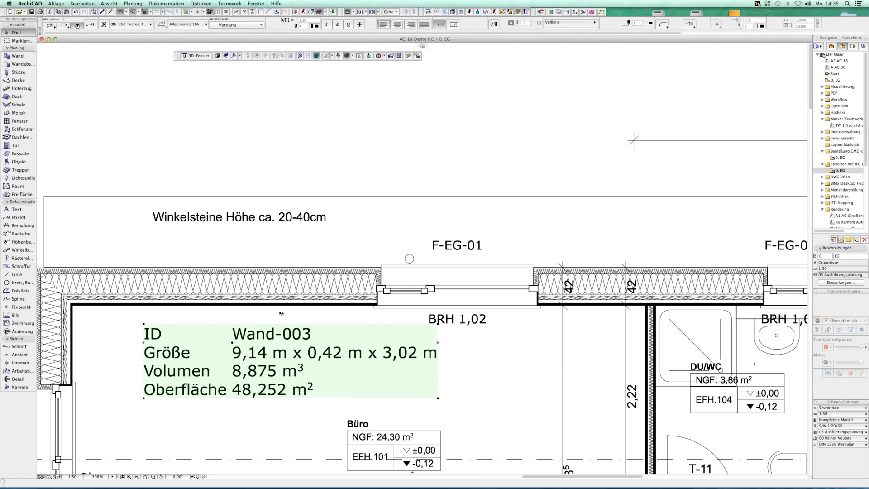
pyautogui.click(91, 25)
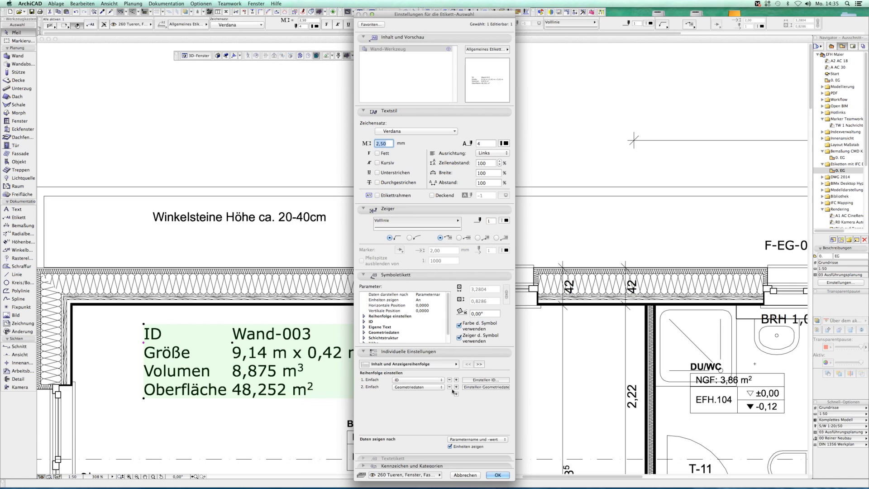
# - Replace the label's Geometriedaten row with Schichtstruktur so it lists all eight wall layers
pyautogui.click(449, 387)
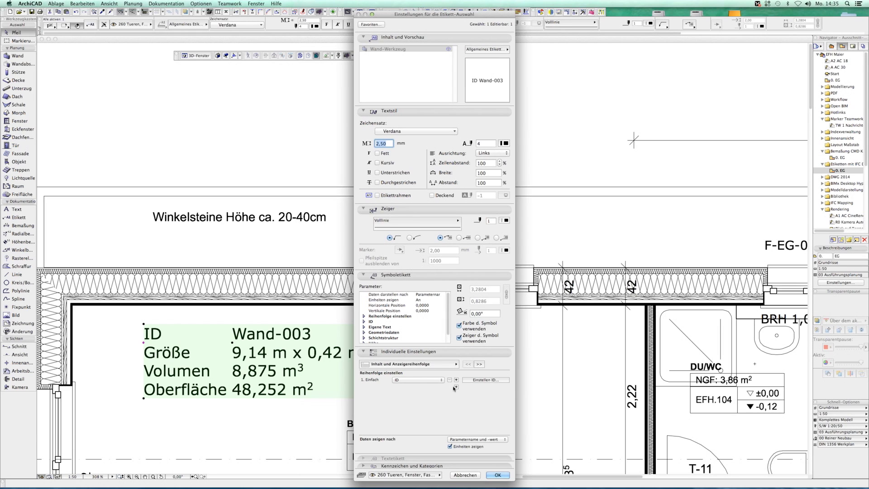
pyautogui.click(418, 380)
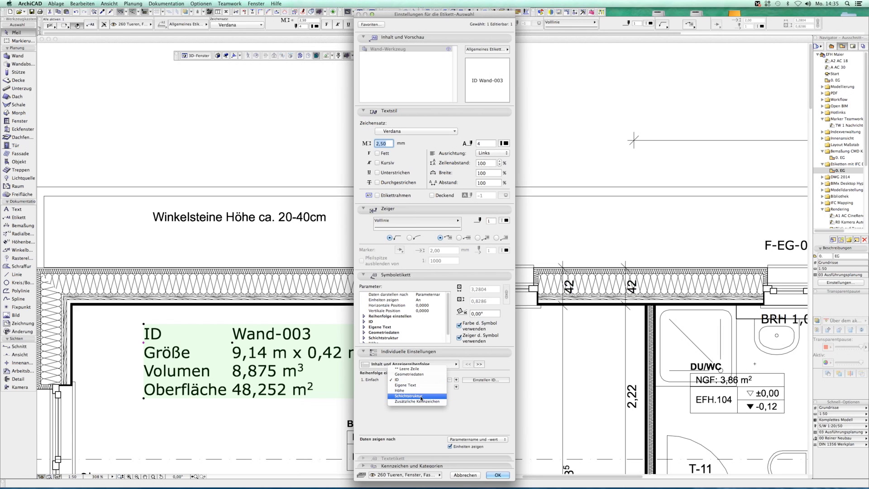
pyautogui.click(421, 397)
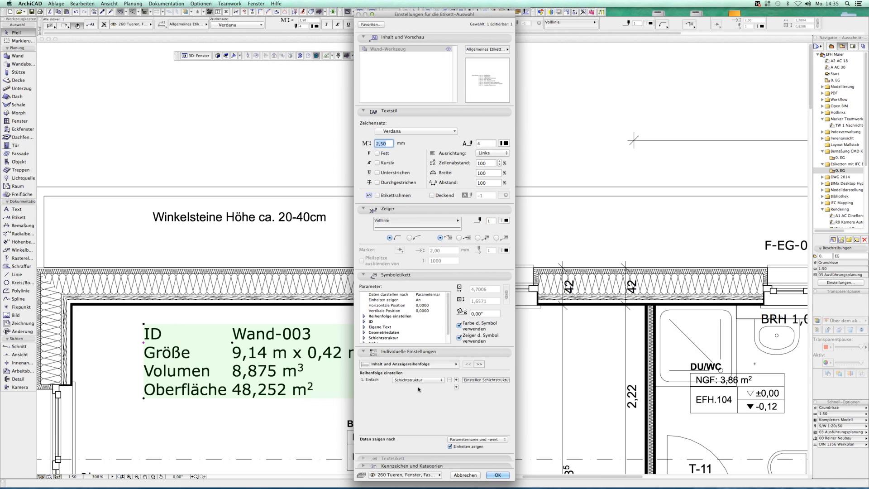
pyautogui.click(497, 475)
pyautogui.scroll(-3, 356, 380)
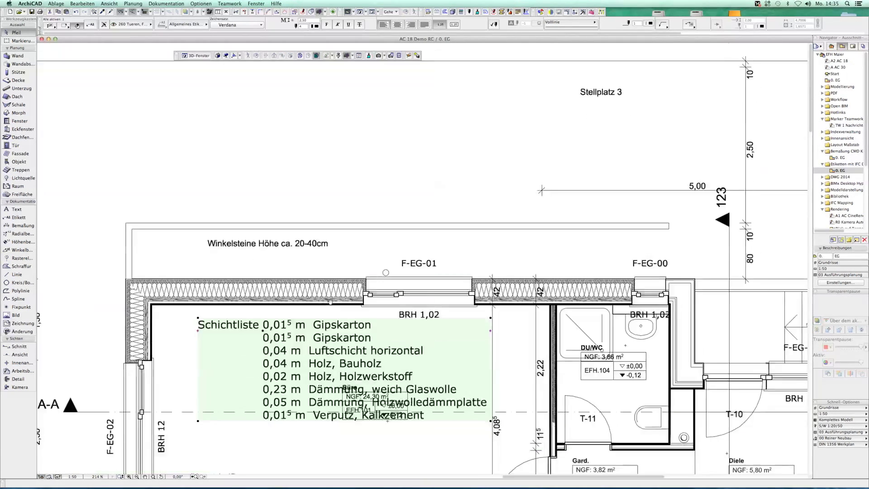
pyautogui.click(90, 26)
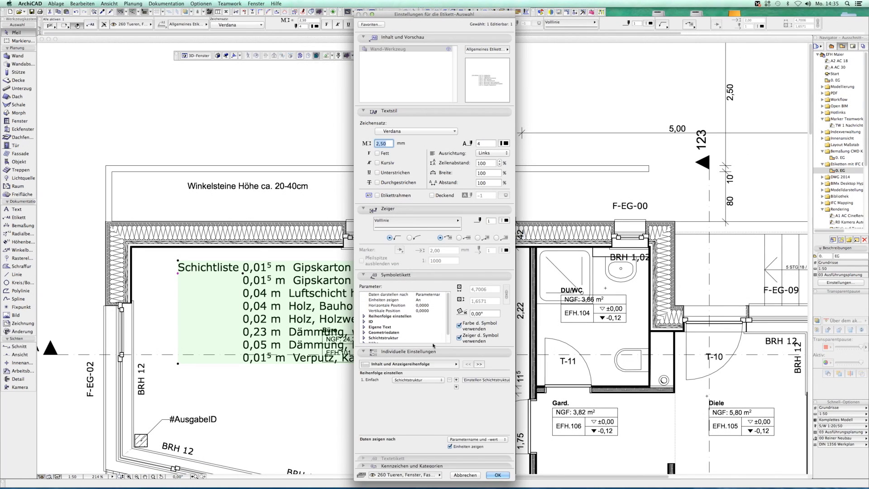
pyautogui.click(417, 380)
# - Set the label's first line to FireRating (Pset_WallCommon) under Zusätzliche Kennzeichen
pyautogui.click(418, 385)
pyautogui.click(478, 382)
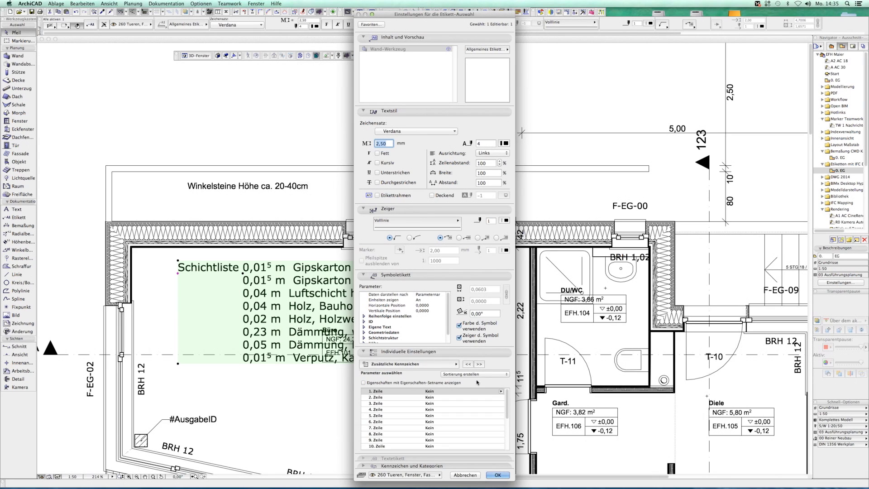
pyautogui.click(500, 391)
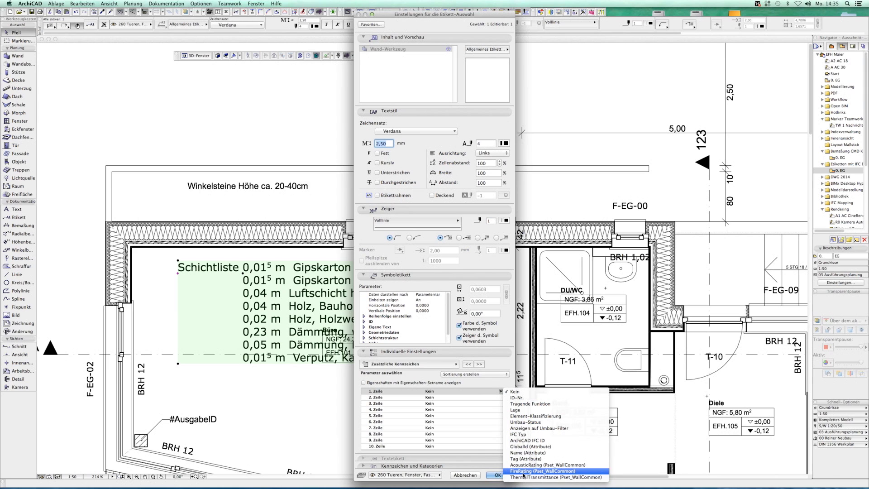
pyautogui.click(523, 471)
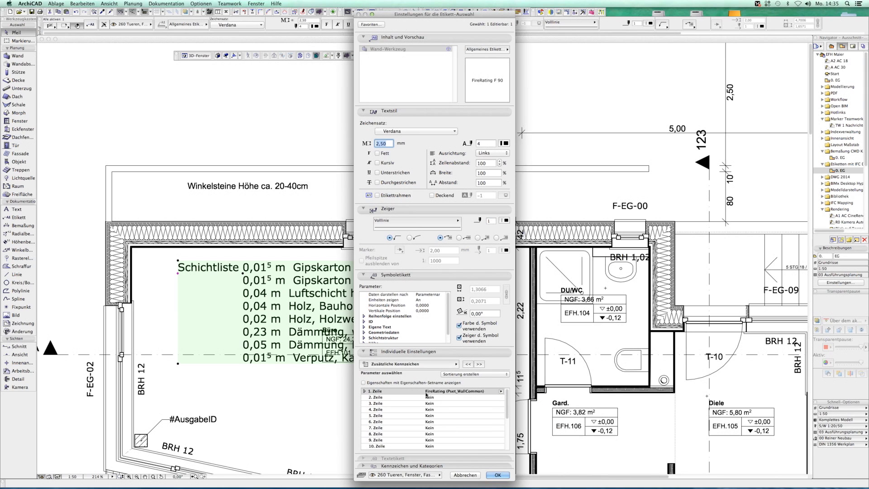
pyautogui.click(497, 475)
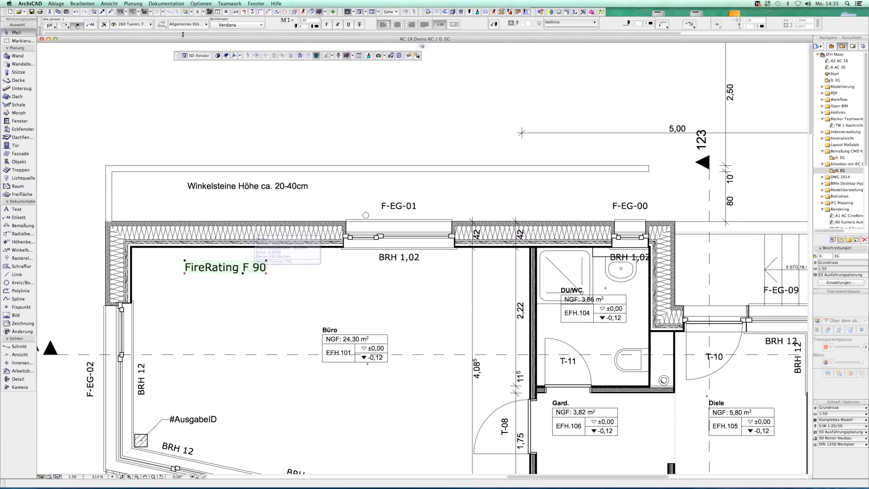
# - Give the first line an empty custom parameter name so only F 90 shows
pyautogui.click(89, 27)
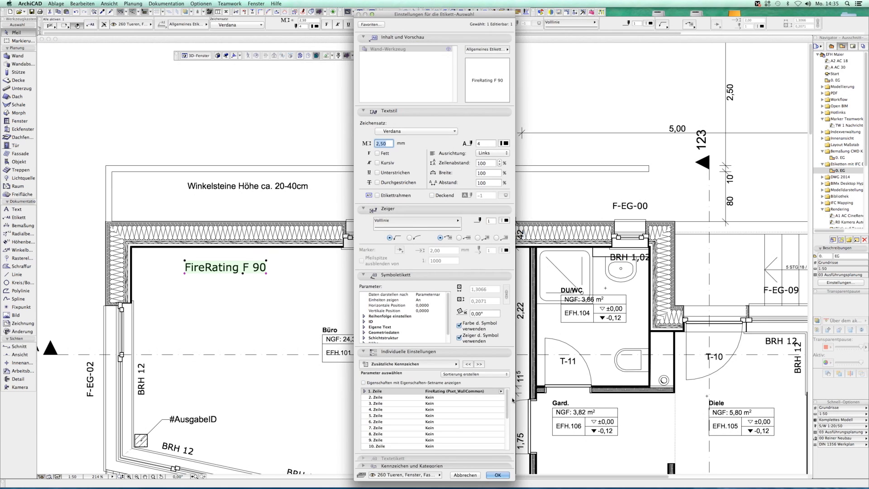
pyautogui.click(364, 390)
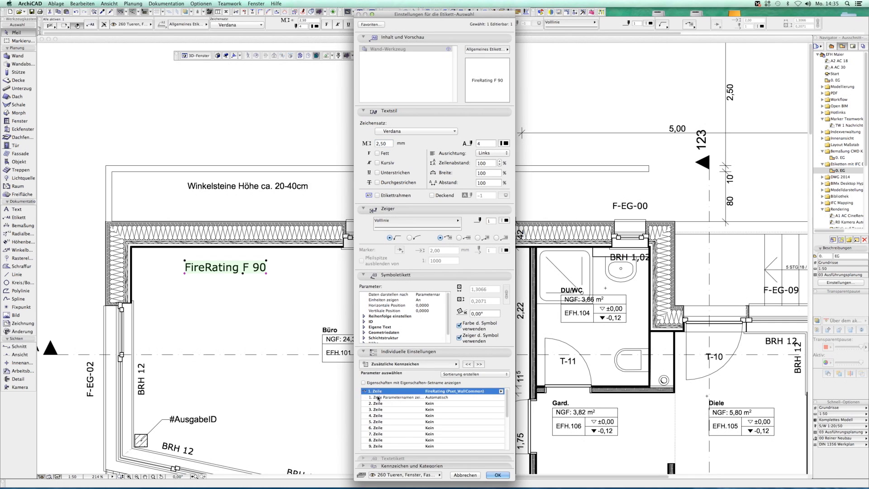
pyautogui.click(501, 397)
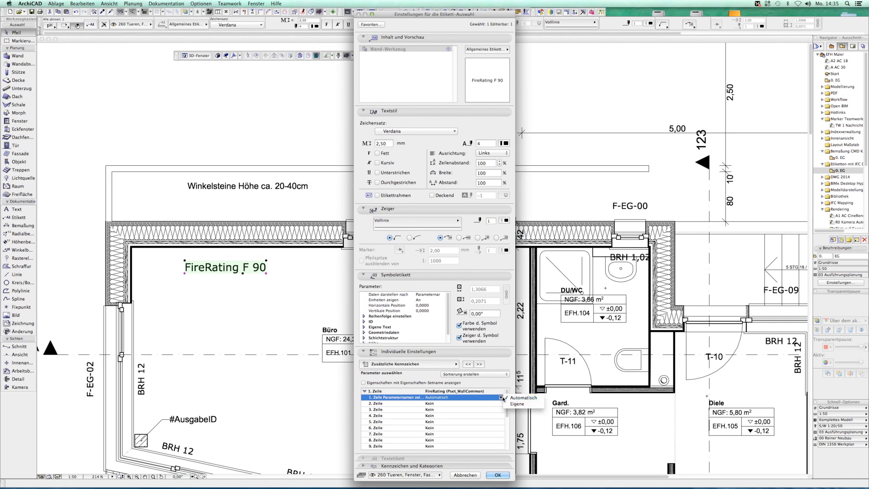
pyautogui.click(516, 403)
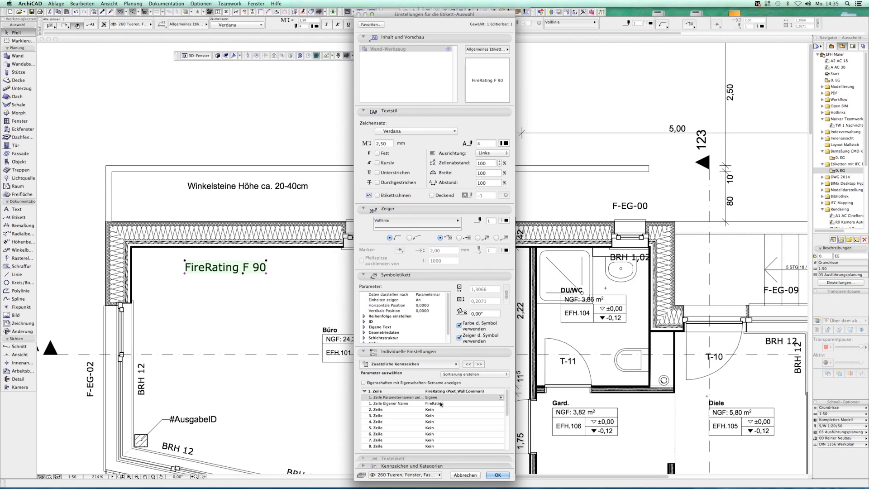
pyautogui.click(452, 403)
pyautogui.press('BackSpace')
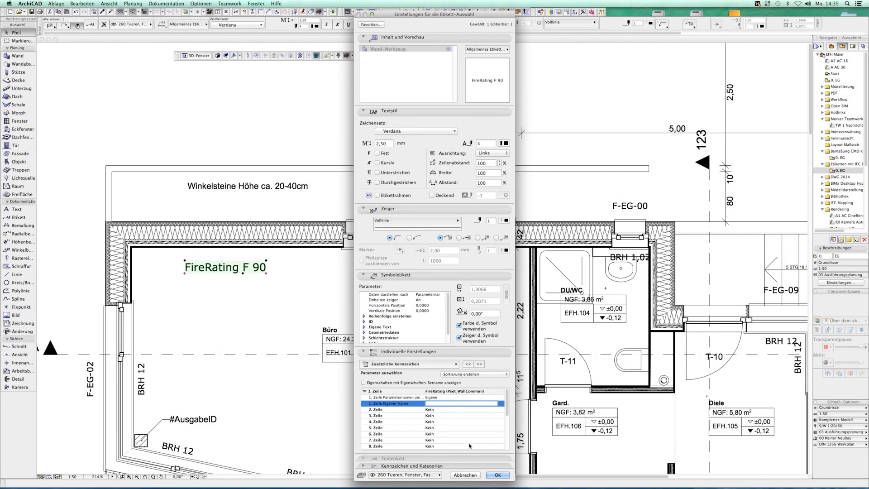
pyautogui.click(497, 475)
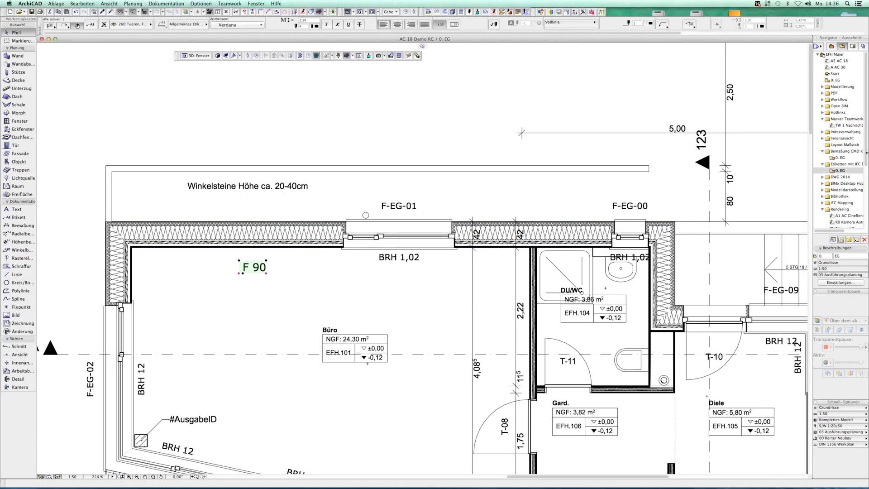
# - Select the AB-04 DWG view, whose translator saves as AutoCAD 2013/2014
pyautogui.click(822, 177)
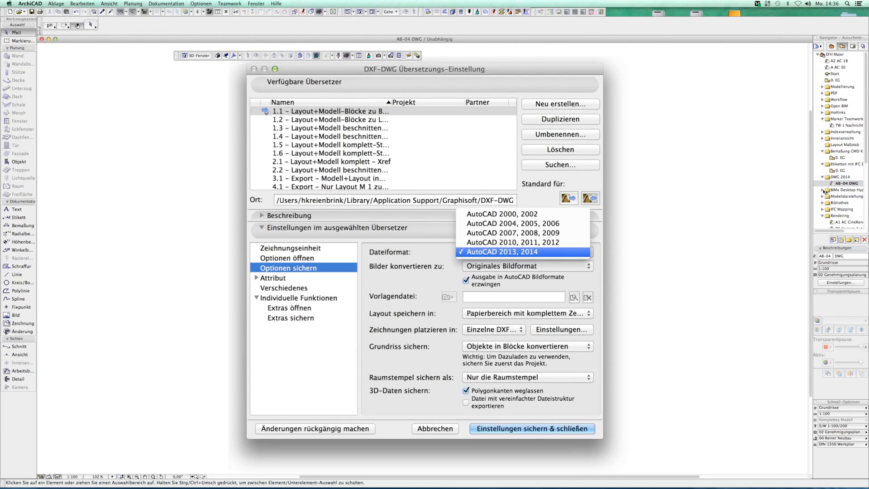
# - Show the house in the BIMx Desktop 3D view, then bring up the Export folder in Finder
pyautogui.click(822, 190)
pyautogui.doubleClick(841, 196)
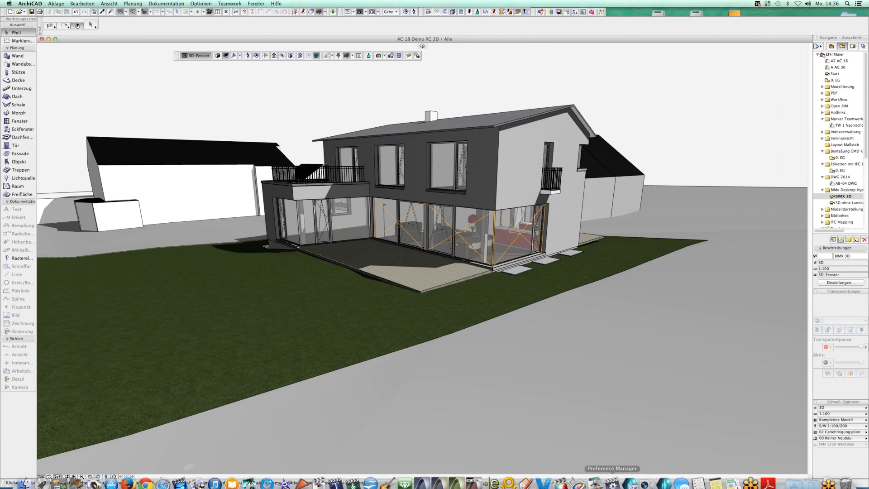
pyautogui.click(25, 475)
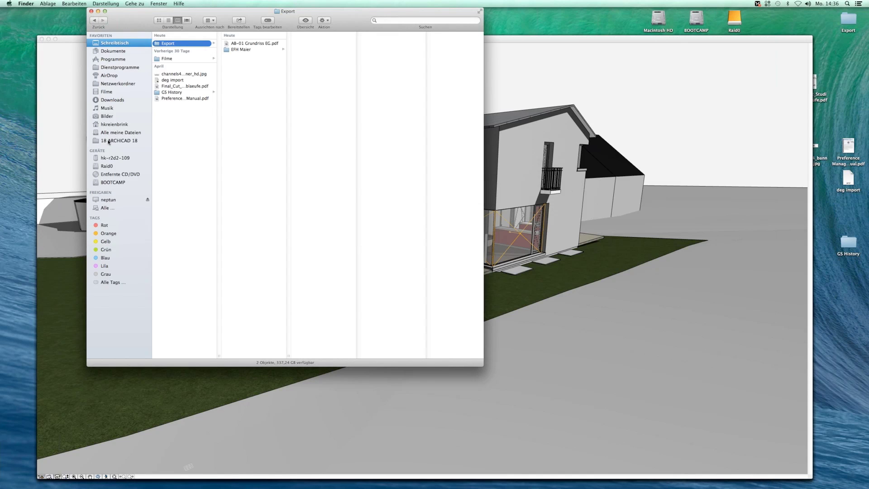
# - Browse to ARCHICAD 18 > AC 18 Demo > Demo Export and open EFH Maier - BIMx.bimx
pyautogui.click(108, 141)
pyautogui.click(185, 36)
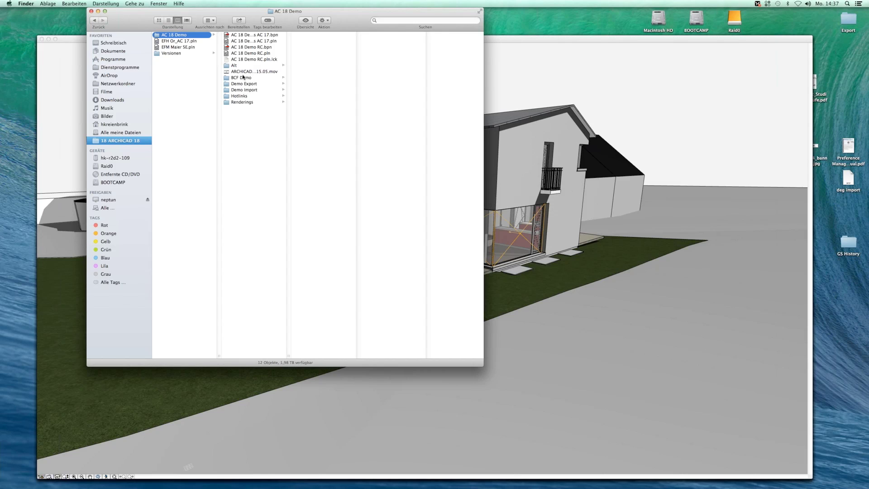
pyautogui.click(246, 84)
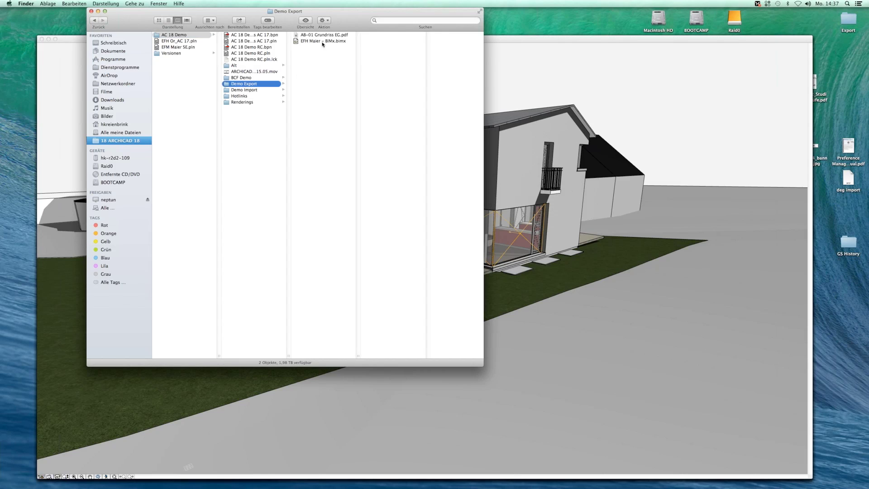
pyautogui.click(322, 41)
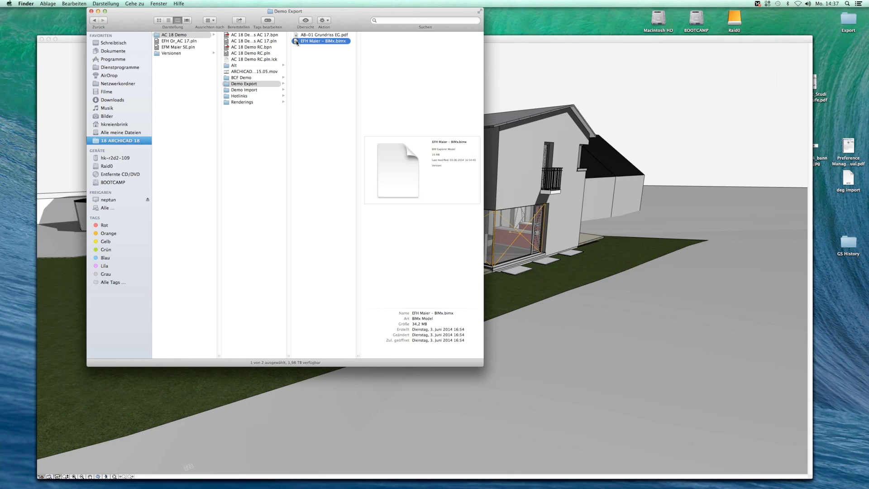
pyautogui.doubleClick(296, 42)
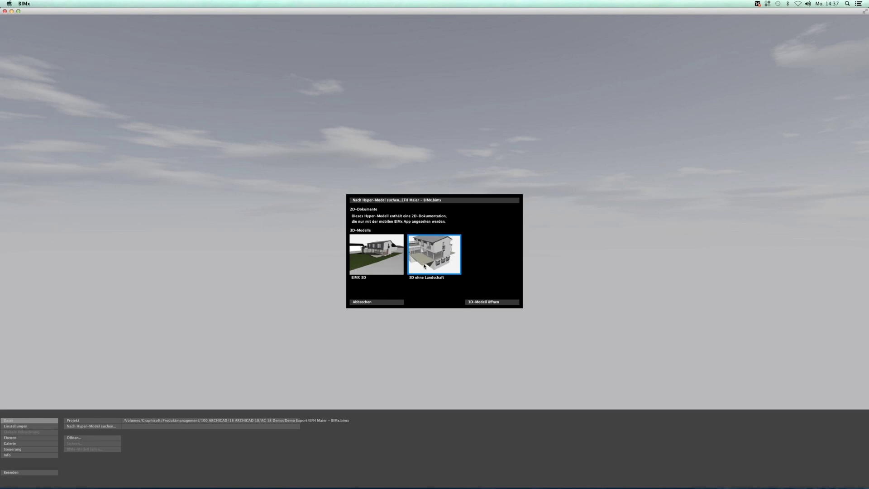
# - Load '3D ohne Landschaft' in BIMx, orbit it, then return to ArchiCAD's 3D house view
pyautogui.click(481, 302)
pyautogui.moveTo(475, 300); pyautogui.dragTo(476, 38)
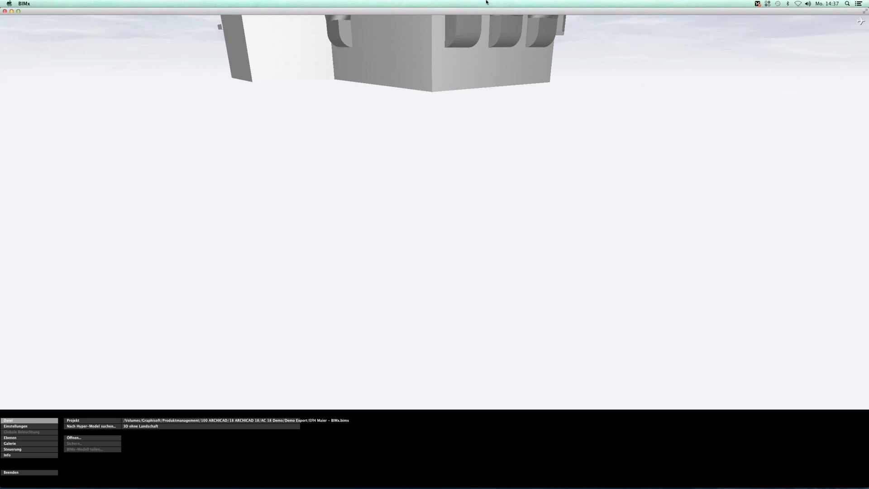
pyautogui.moveTo(458, 2); pyautogui.dragTo(510, 3)
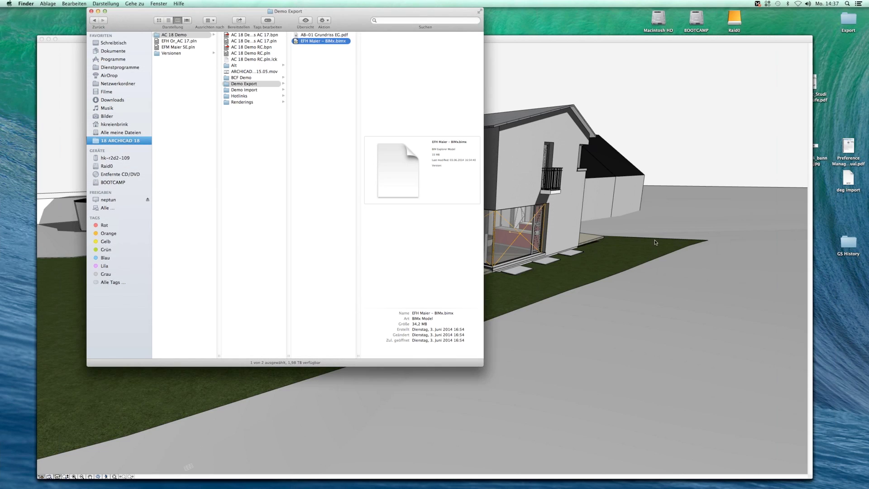
pyautogui.click(762, 202)
pyautogui.scroll(-3, 836, 205)
# - Open the 0. EG plan under Modelldarstellung, select the slab, and bring up Model View Options
pyautogui.click(822, 177)
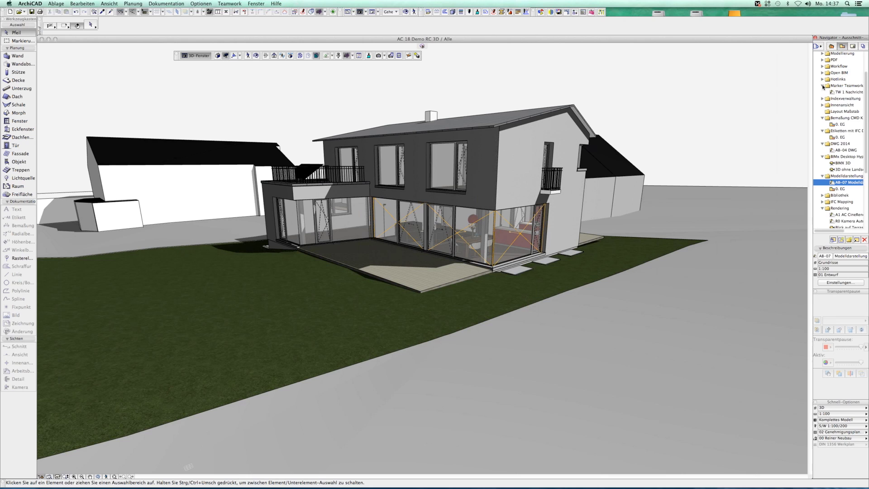
pyautogui.click(822, 85)
pyautogui.click(822, 112)
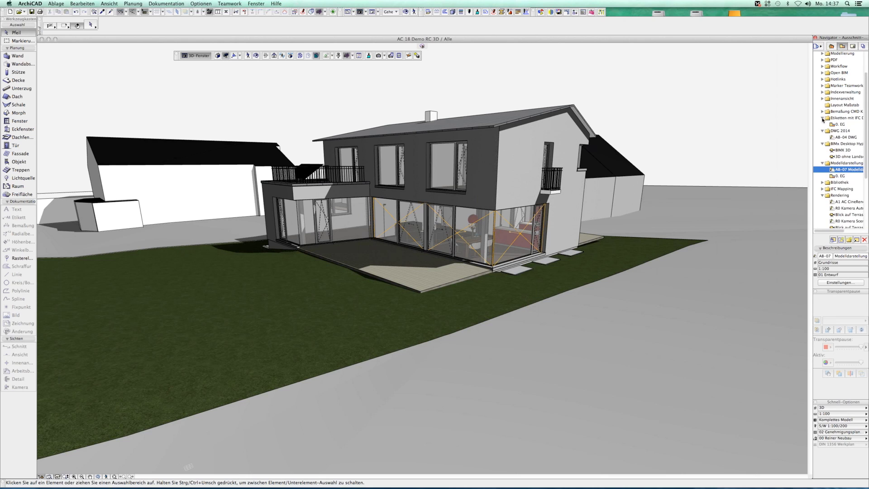
pyautogui.click(822, 124)
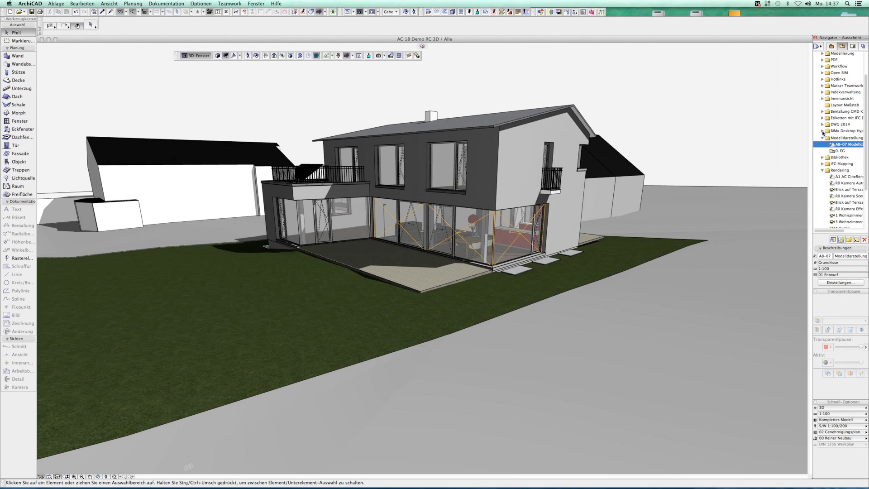
pyautogui.doubleClick(846, 143)
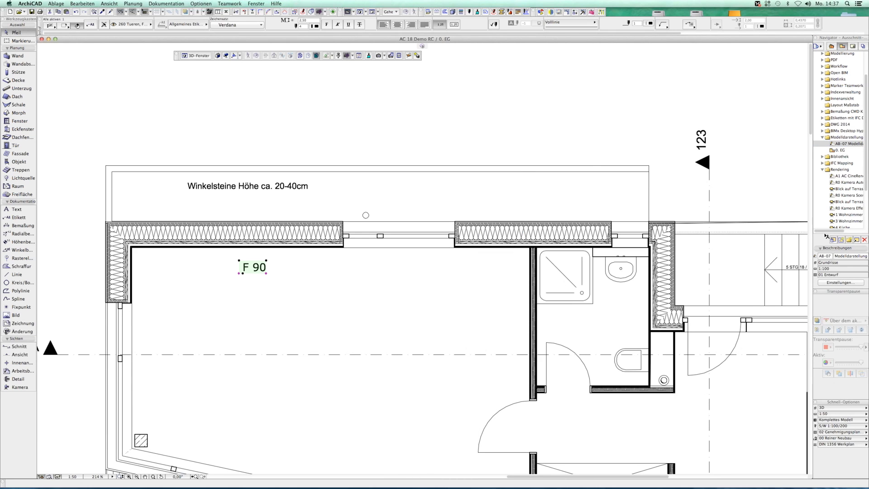
pyautogui.doubleClick(837, 150)
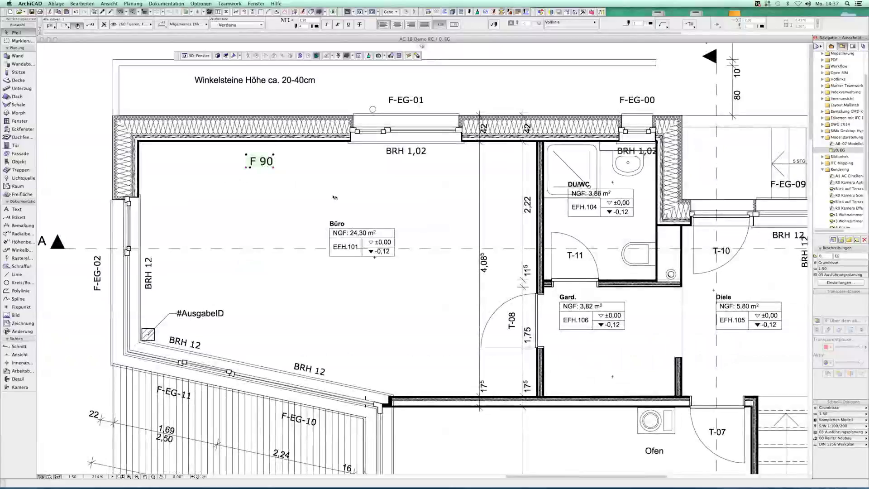
pyautogui.click(316, 157)
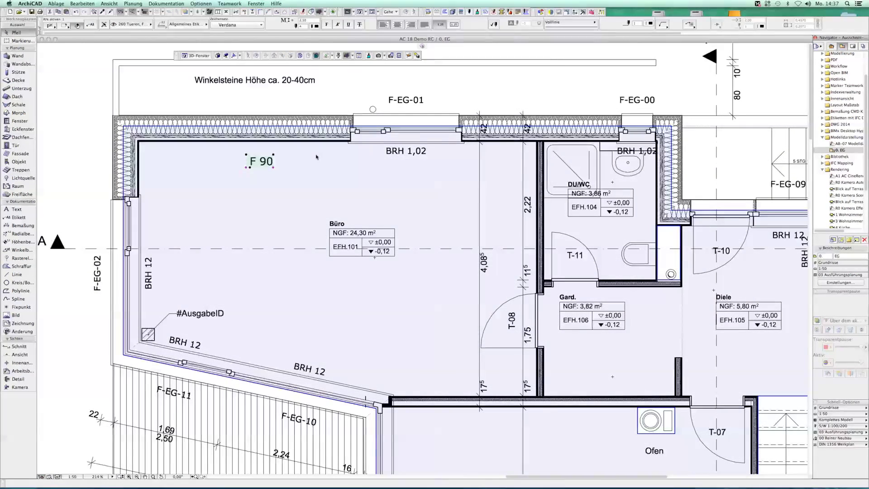
pyautogui.hotkey('ctrl', 'shift', 'm')
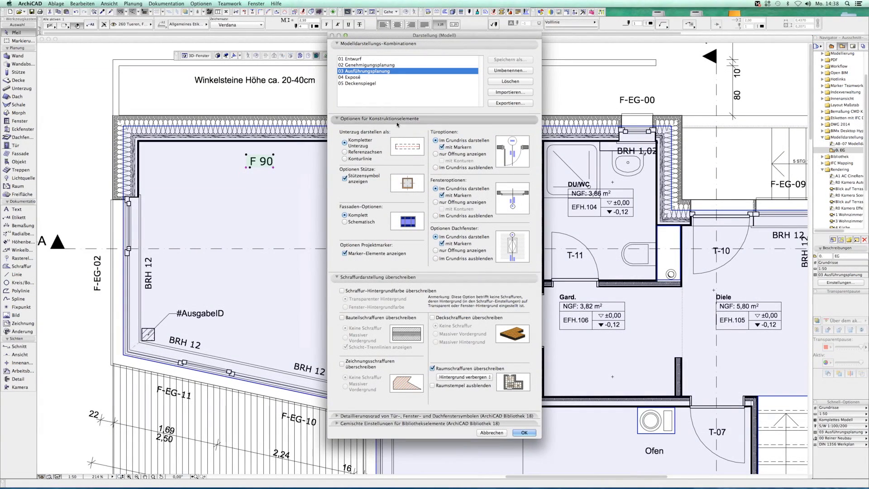
# - Browse the door and window plan, section and cutout detail-level pop-ups, then cancel unchanged
pyautogui.click(396, 121)
pyautogui.click(386, 126)
pyautogui.click(387, 133)
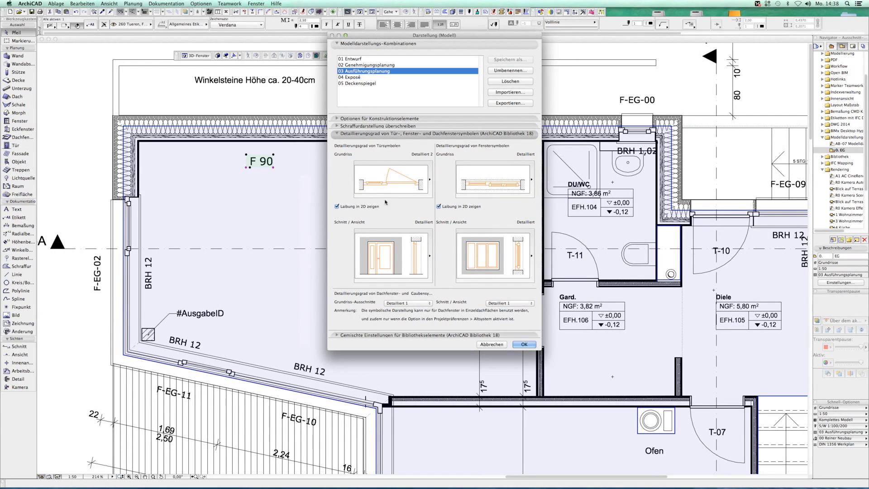
pyautogui.click(381, 174)
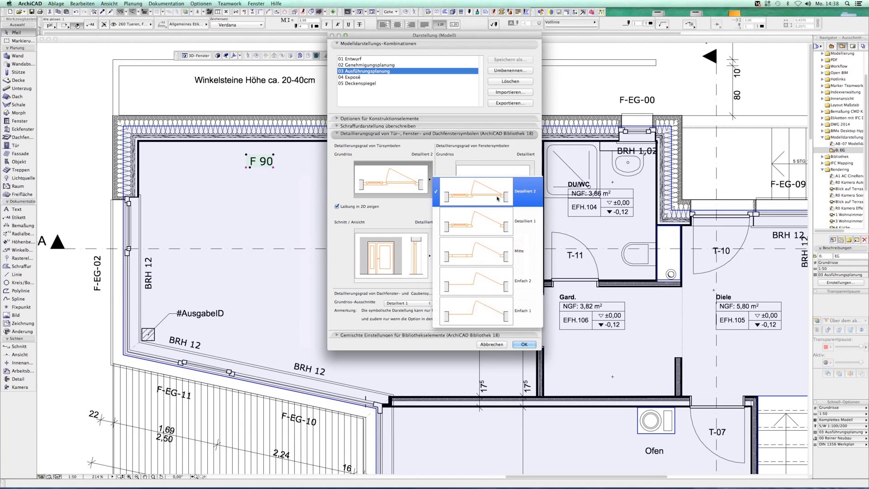
pyautogui.click(478, 177)
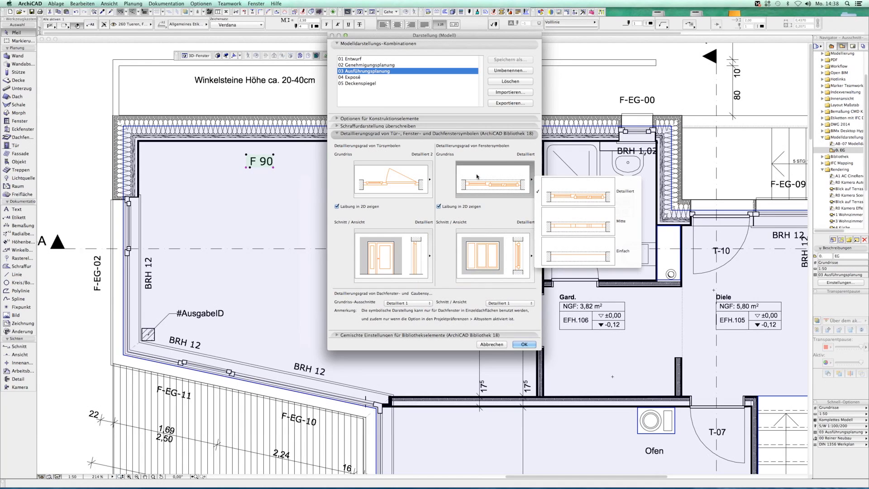
pyautogui.click(391, 257)
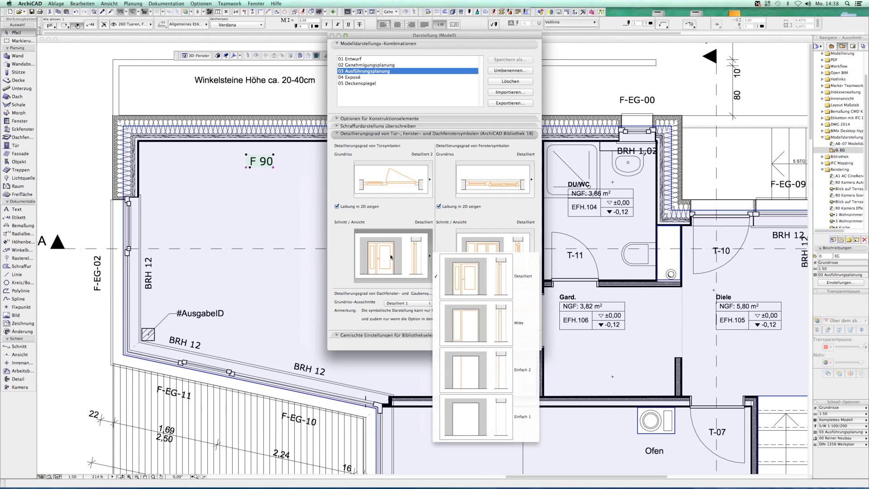
pyautogui.click(486, 258)
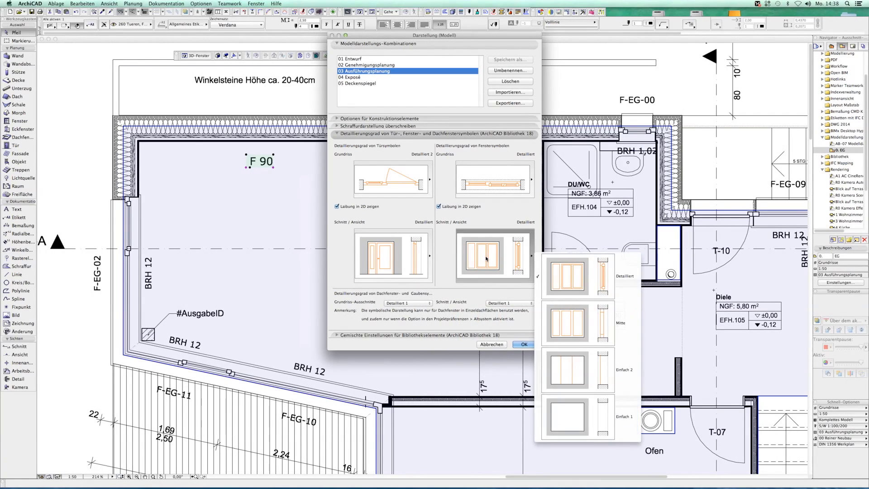
pyautogui.click(486, 259)
pyautogui.click(399, 304)
pyautogui.click(399, 304)
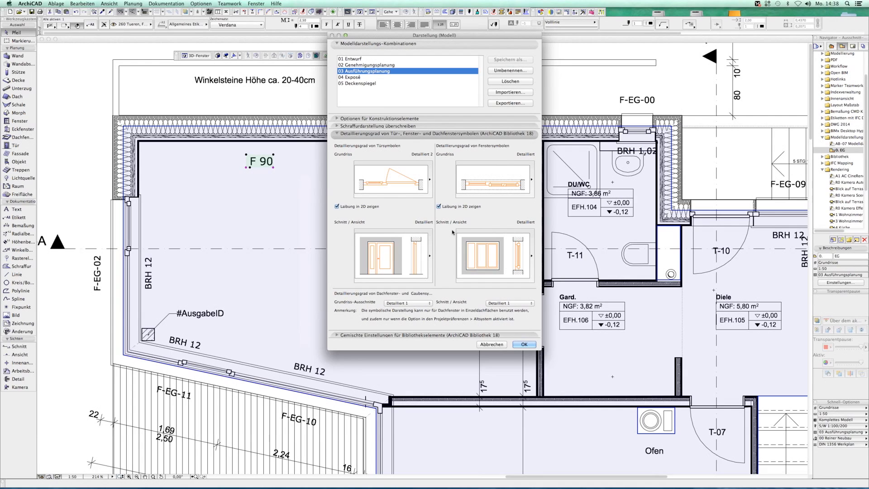
pyautogui.press('Escape')
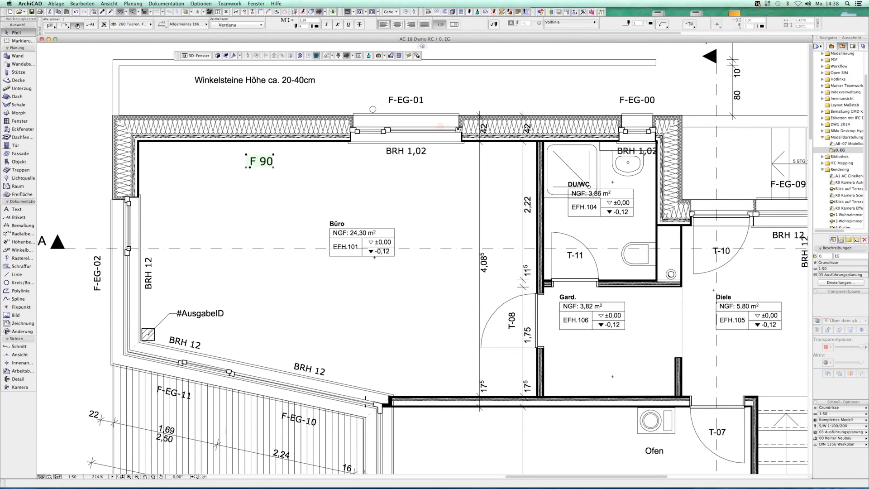
pyautogui.click(458, 129)
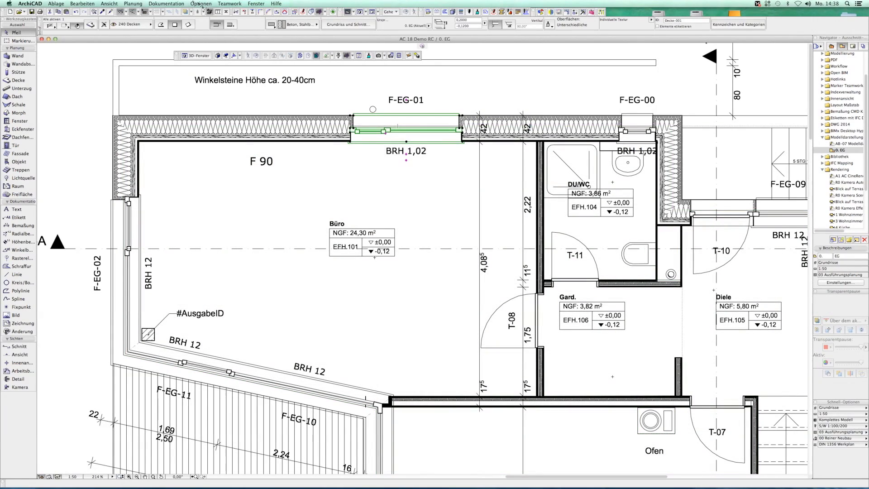
pyautogui.doubleClick(406, 131)
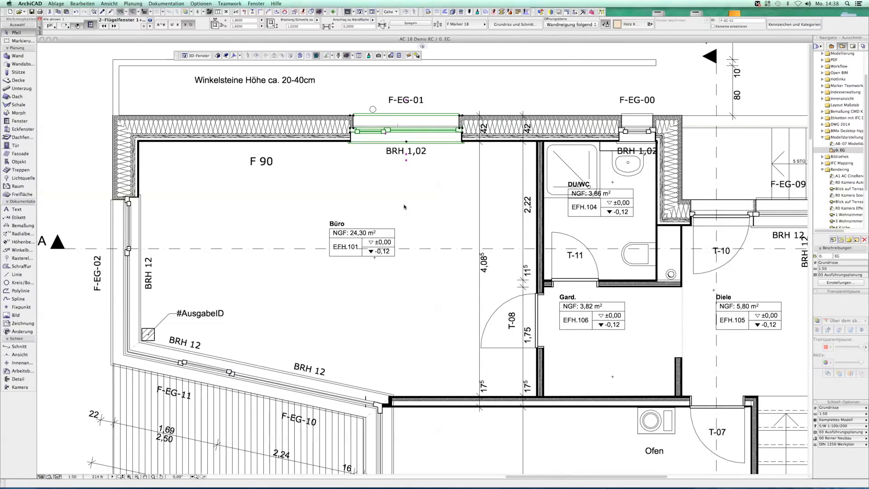
pyautogui.click(514, 162)
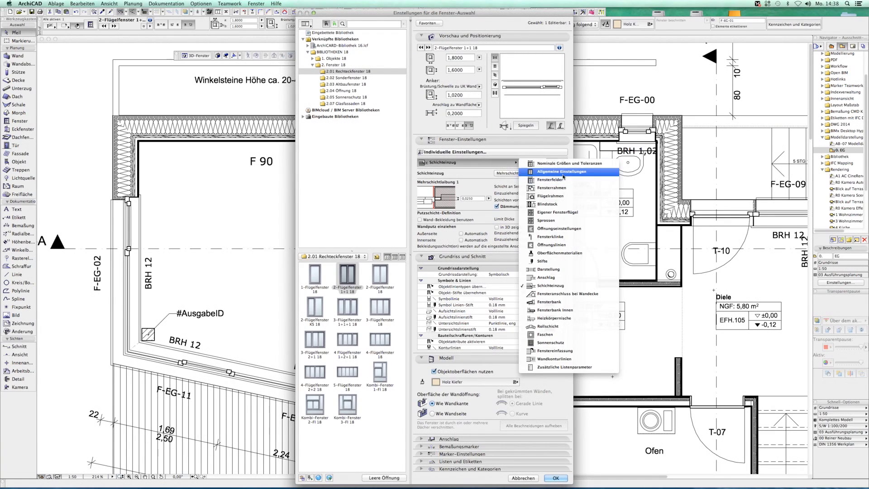
pyautogui.click(560, 172)
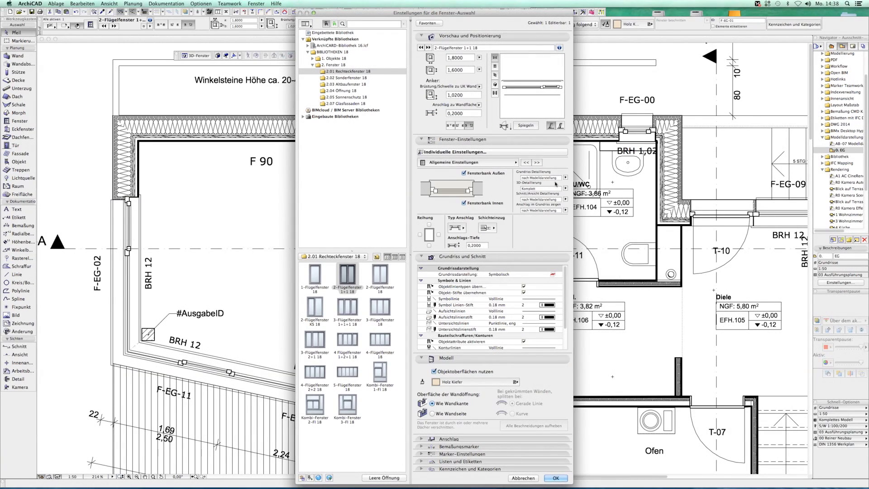
pyautogui.click(565, 177)
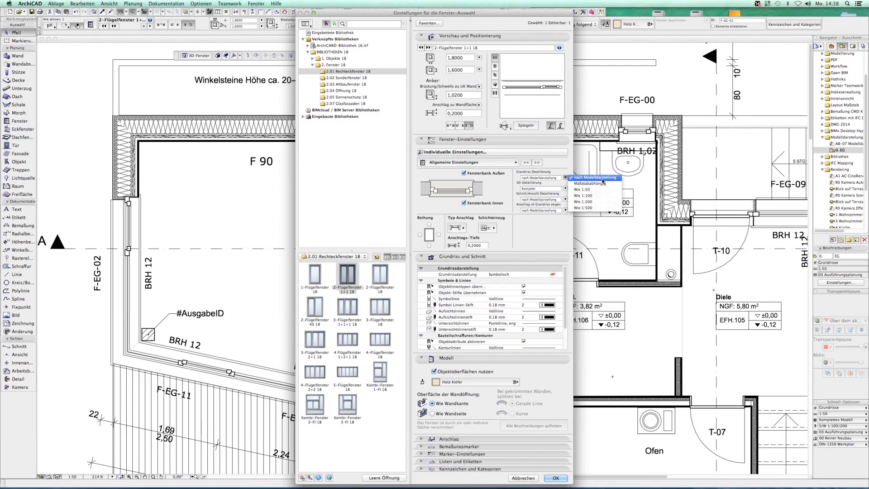
pyautogui.click(602, 177)
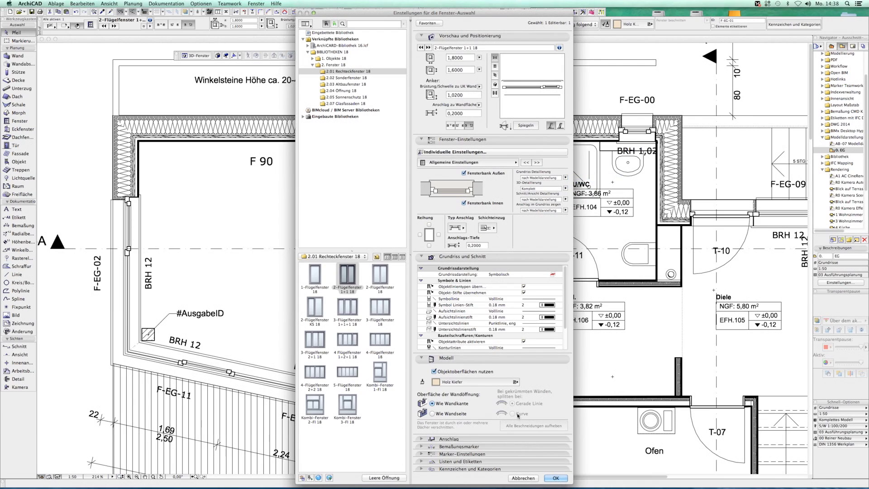
pyautogui.click(525, 479)
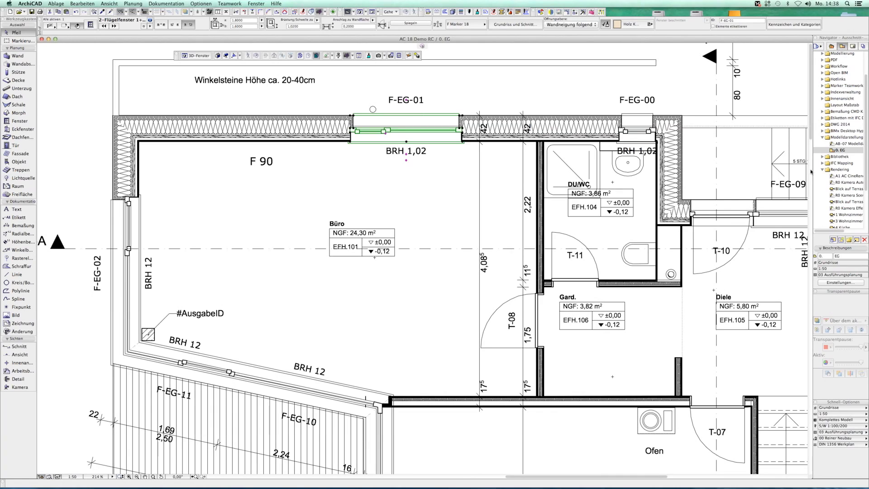
pyautogui.click(823, 157)
# - Open the Bibliothek UI view and bring up the Bürotisch Rechteck 18 desk's settings
pyautogui.click(826, 163)
pyautogui.doubleClick(844, 169)
pyautogui.click(426, 235)
pyautogui.hotkey('ctrl', 'c')
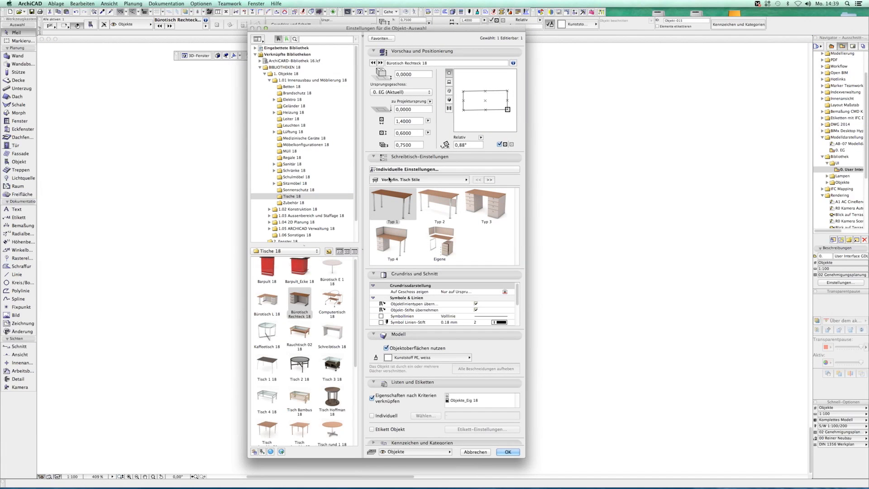
# - Inspect the desk's style pop-up and section options, then cancel its settings unchanged
pyautogui.click(458, 169)
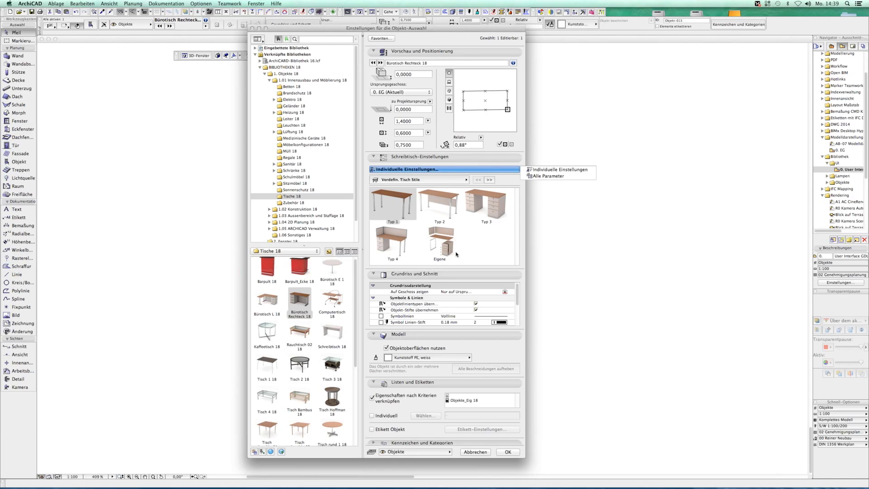
pyautogui.click(374, 274)
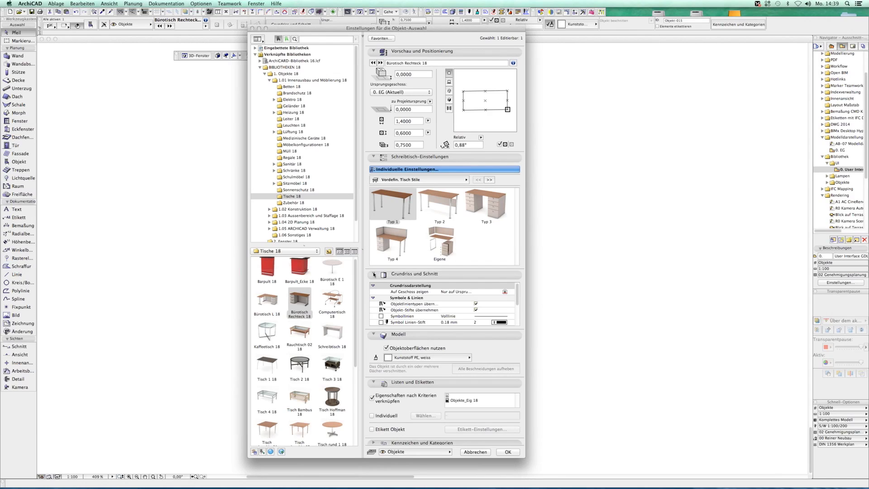
pyautogui.click(374, 275)
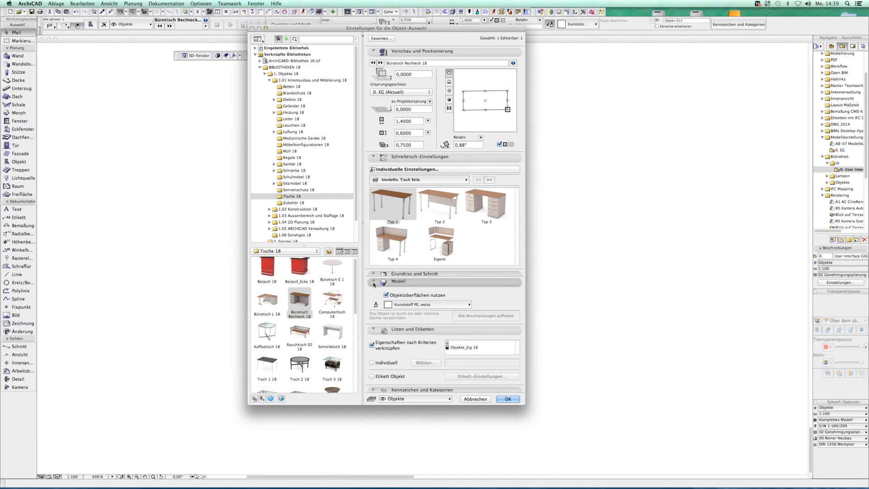
pyautogui.click(374, 282)
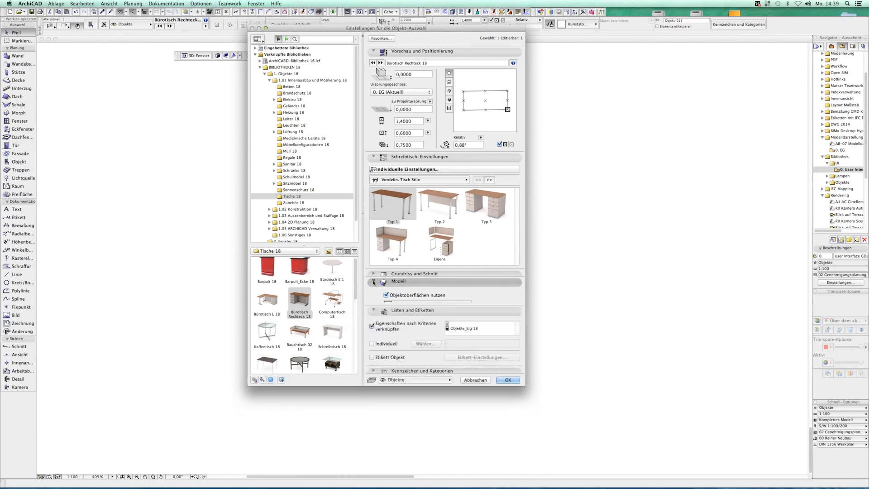
pyautogui.click(490, 170)
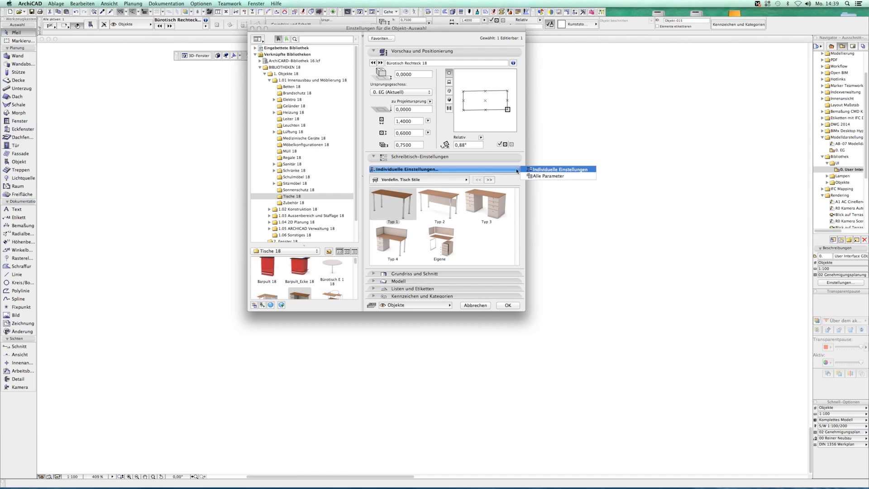
pyautogui.click(475, 305)
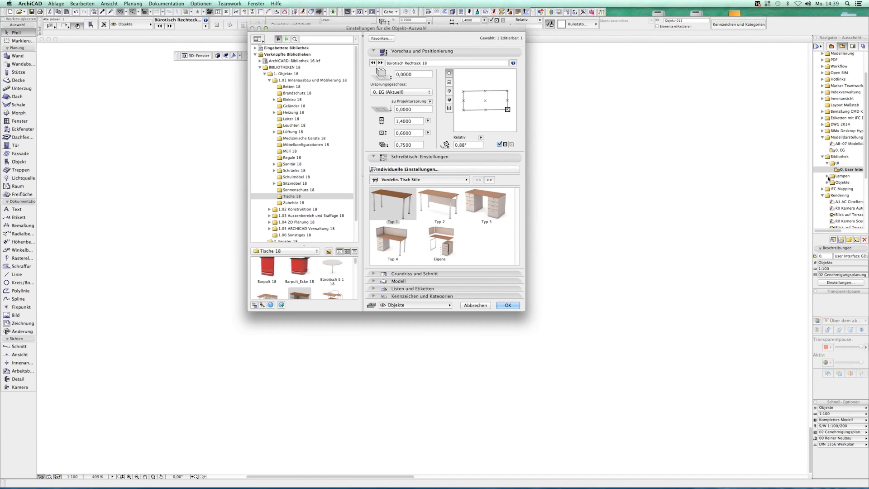
pyautogui.click(474, 305)
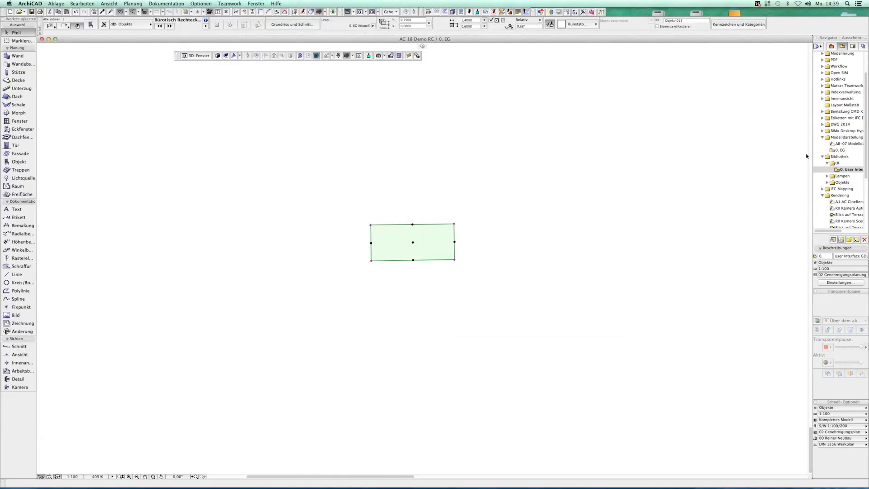
# - Open the 0. Licht view and bring up the Allgemeinlicht 18 light's settings
pyautogui.click(827, 176)
pyautogui.doubleClick(836, 181)
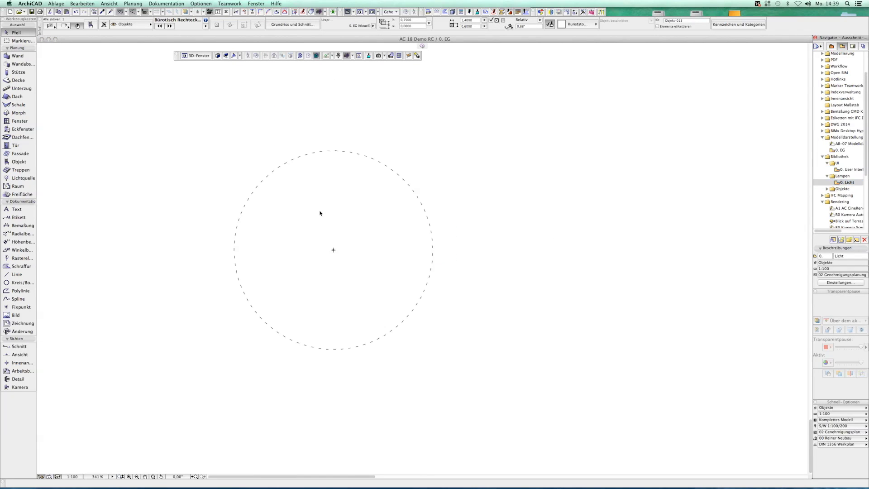
pyautogui.press('super+a')
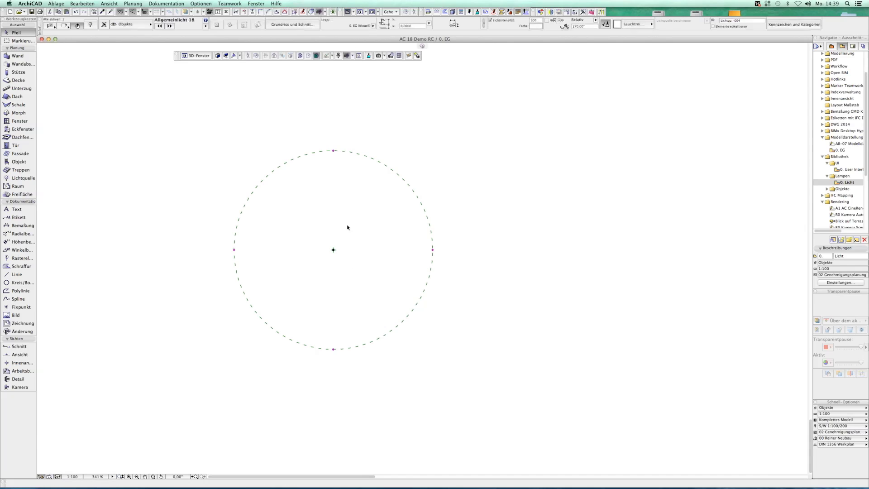
pyautogui.press('super+t')
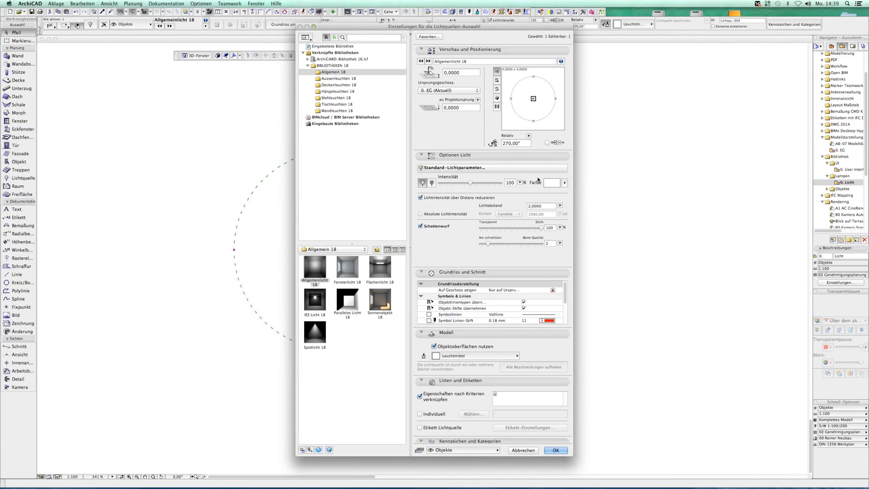
# - Browse the light's Effekte parameter pages, including Kaustik and Clipping, without changing them
pyautogui.click(543, 172)
pyautogui.click(573, 168)
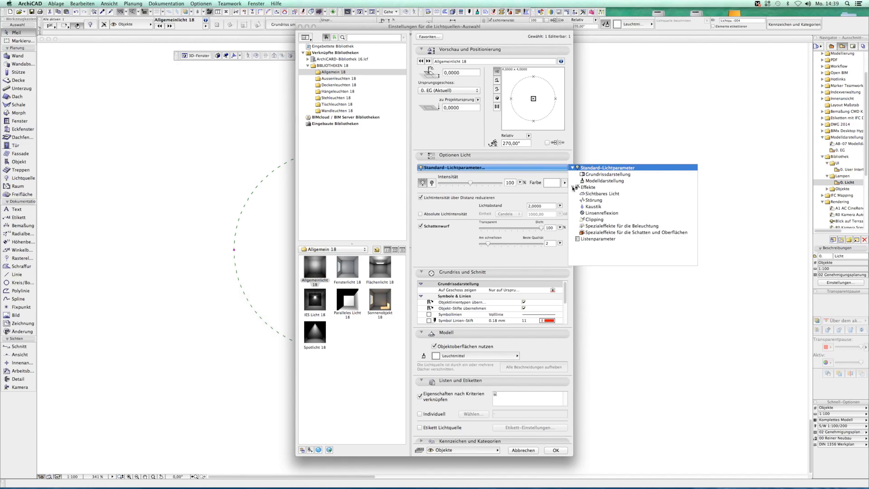
pyautogui.click(573, 187)
pyautogui.click(593, 207)
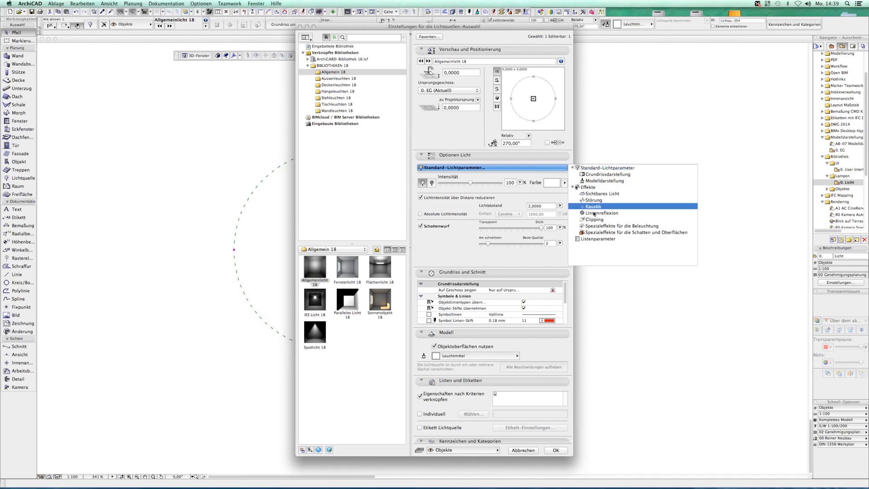
pyautogui.click(595, 219)
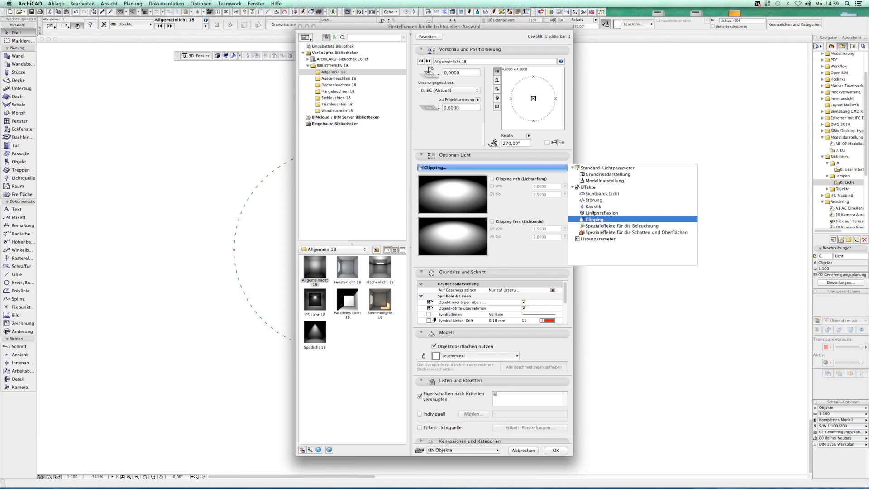
pyautogui.click(573, 187)
pyautogui.click(572, 167)
pyautogui.click(573, 167)
pyautogui.click(573, 188)
pyautogui.click(808, 214)
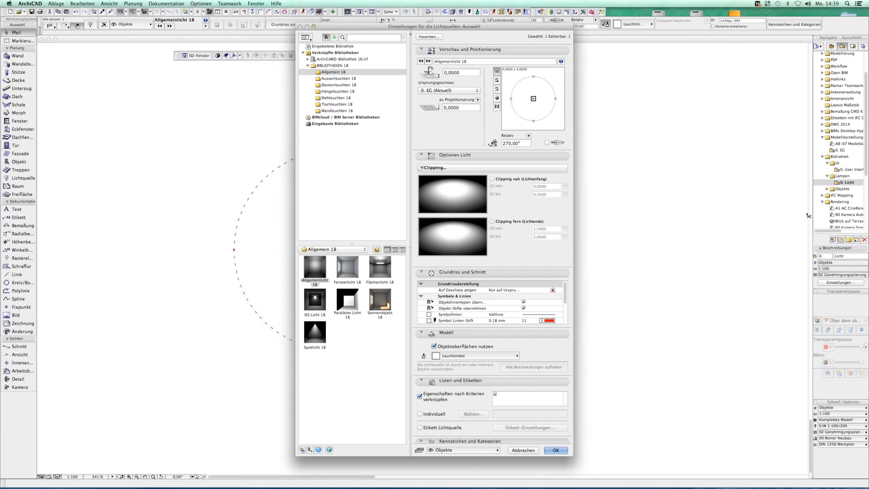
# - Close the light settings and step through the Schulmöbel, Kindermöbel, Labor and Fahrstuhl views
pyautogui.press('Return')
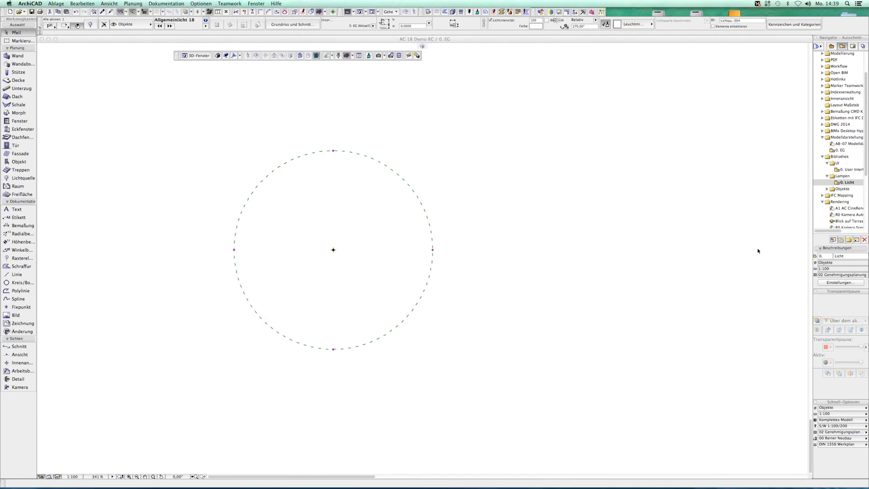
pyautogui.click(826, 189)
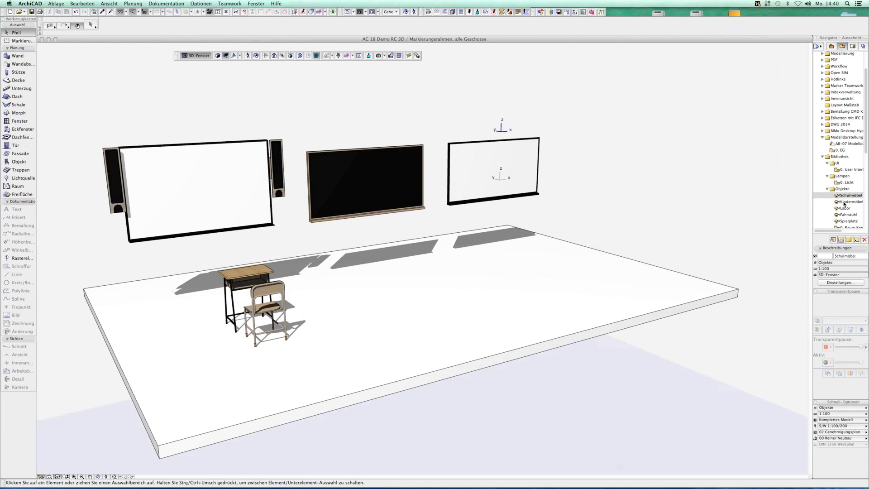
pyautogui.click(843, 203)
pyautogui.click(843, 208)
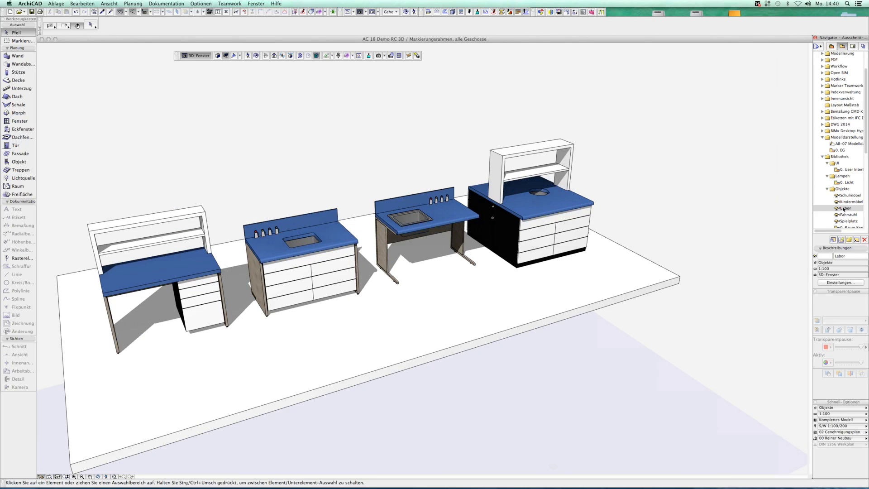
pyautogui.click(844, 215)
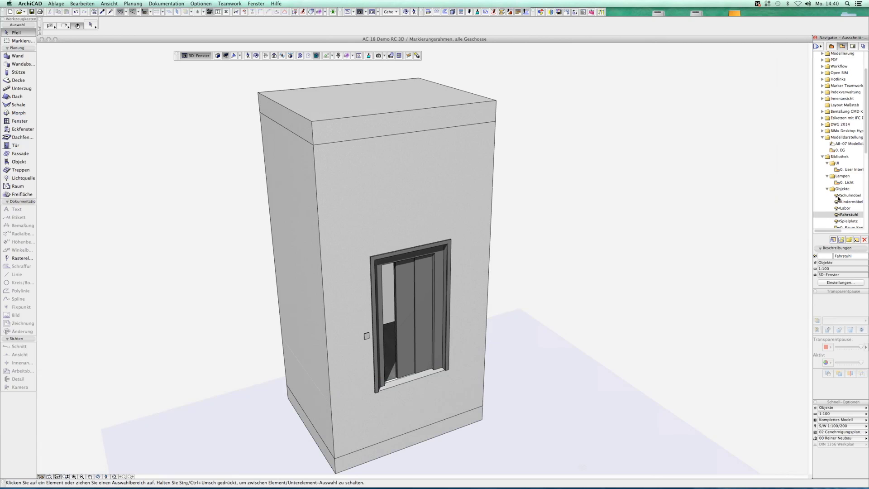
# - Review the elevator's Fahrstuhlschacht settings page and close it unchanged
pyautogui.scroll(-5, 832, 199)
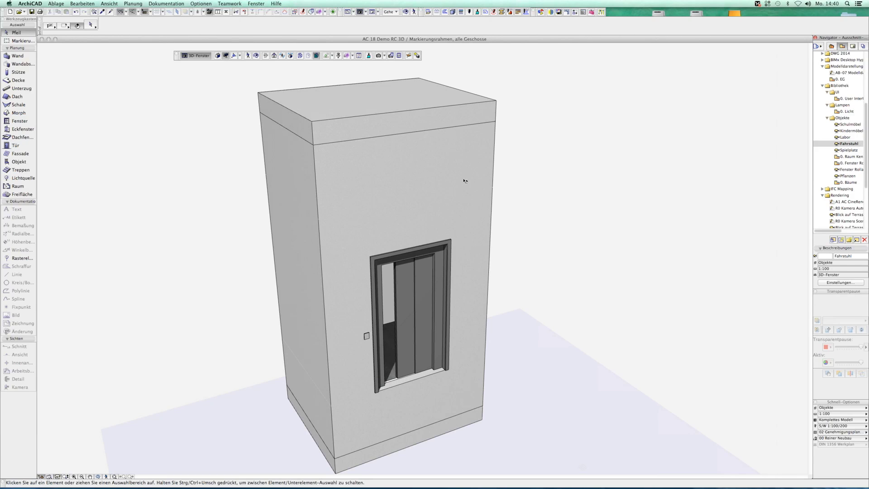
pyautogui.click(464, 180)
pyautogui.hotkey('ctrl', 't')
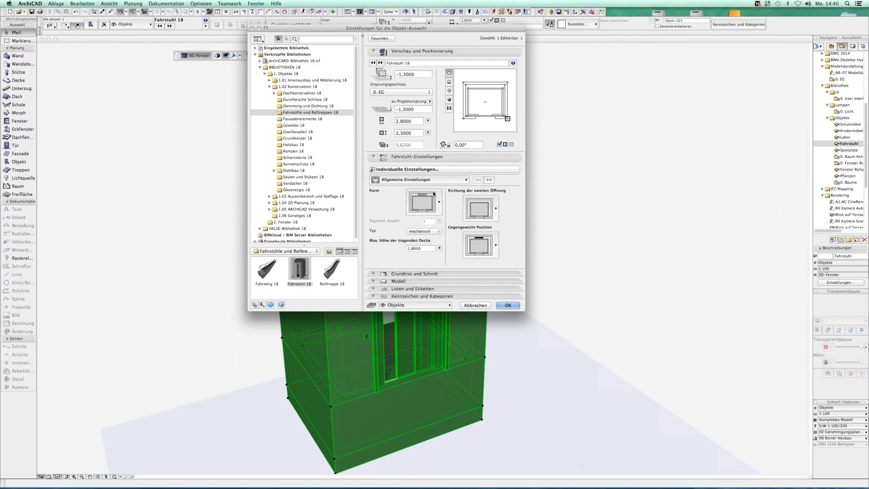
pyautogui.click(453, 179)
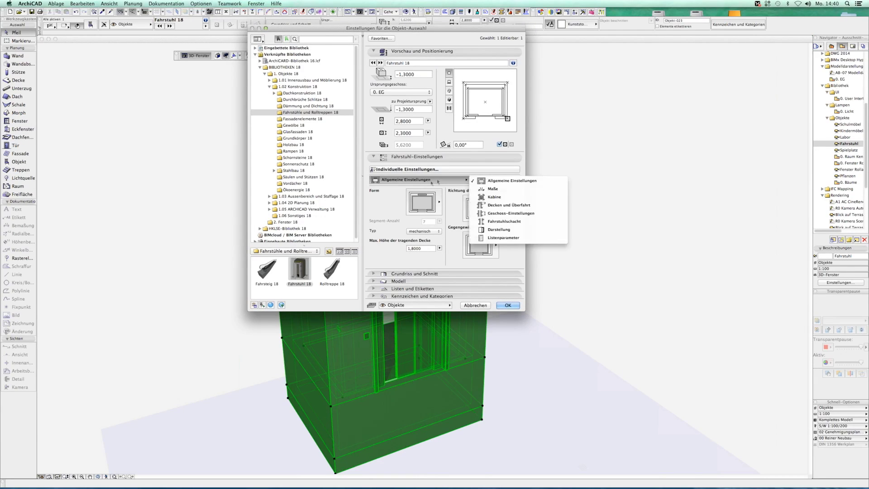
pyautogui.click(492, 221)
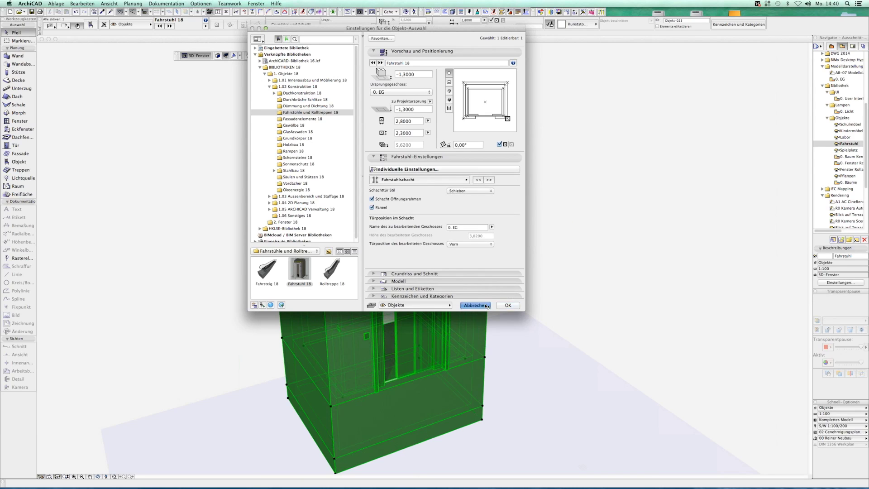
pyautogui.click(507, 304)
# - Open the Spielplatz view, then the 0. Raum Kennzeichen plan
pyautogui.doubleClick(846, 150)
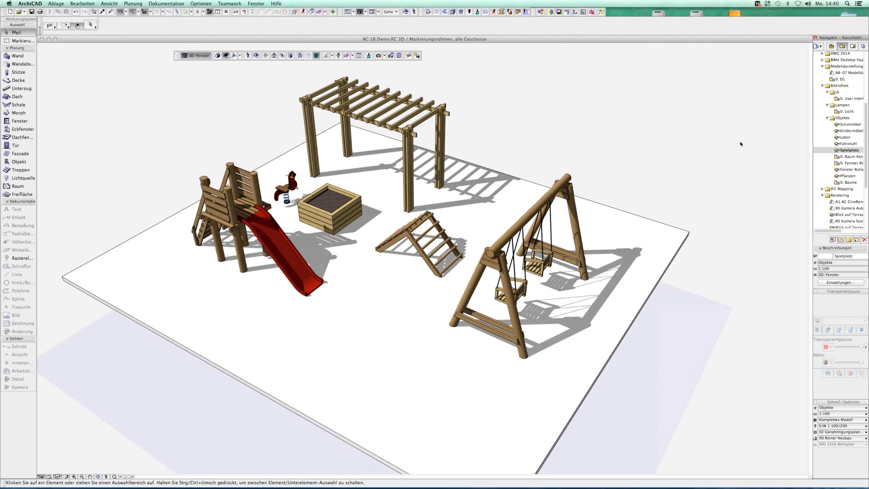
pyautogui.click(848, 157)
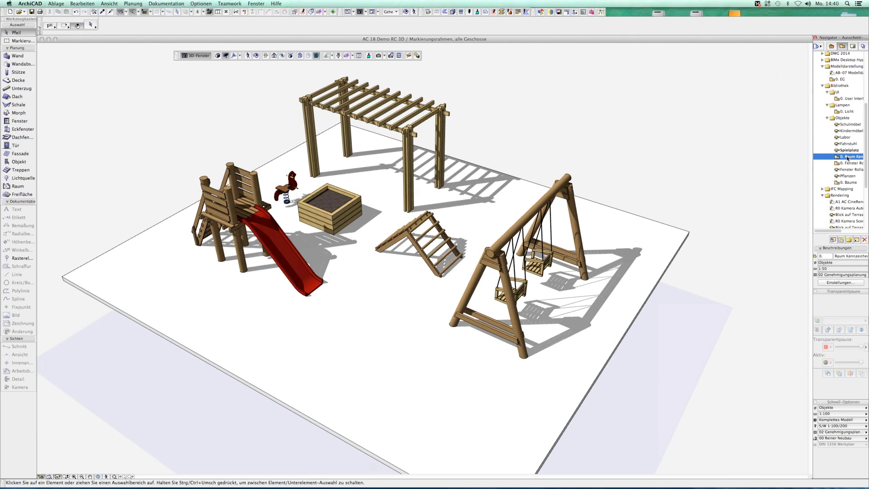
pyautogui.doubleClick(847, 157)
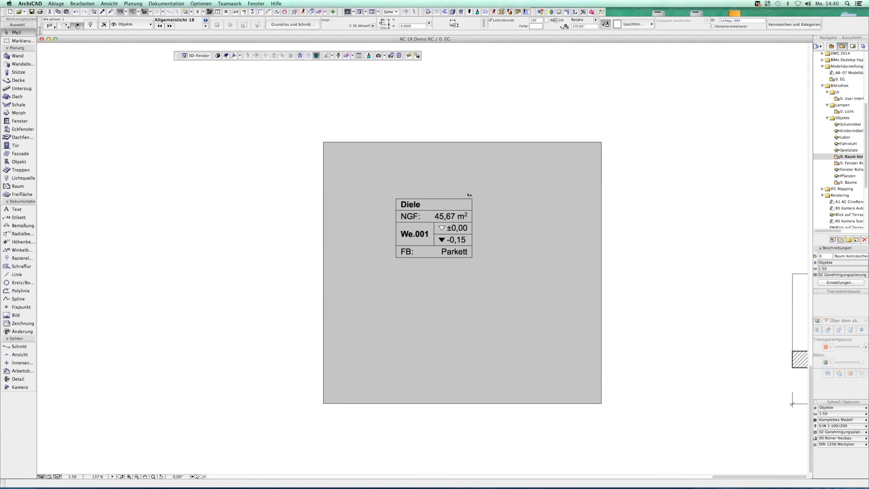
# - Enable extra stamp lines for the Diele room and name the first custom line I/A
pyautogui.click(472, 201)
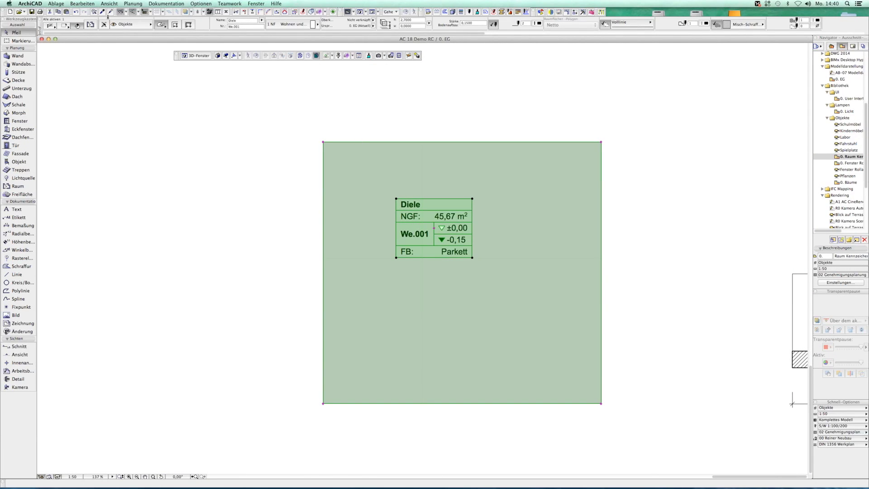
pyautogui.click(85, 26)
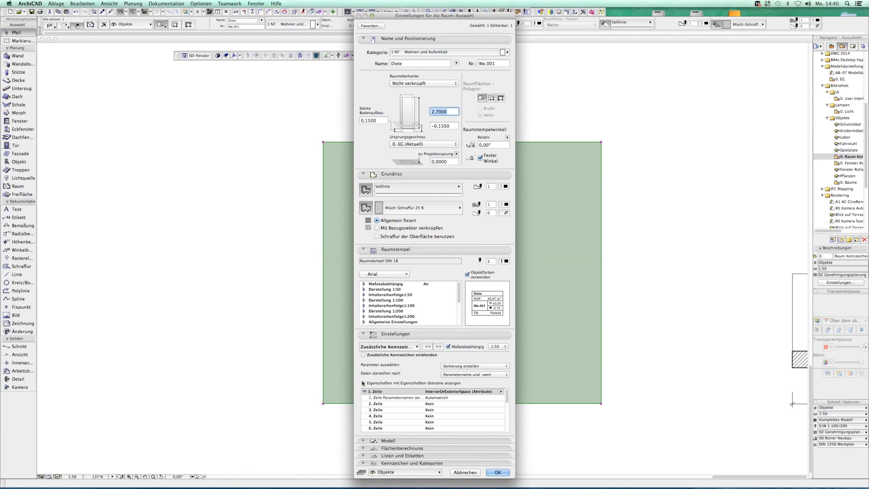
pyautogui.click(363, 354)
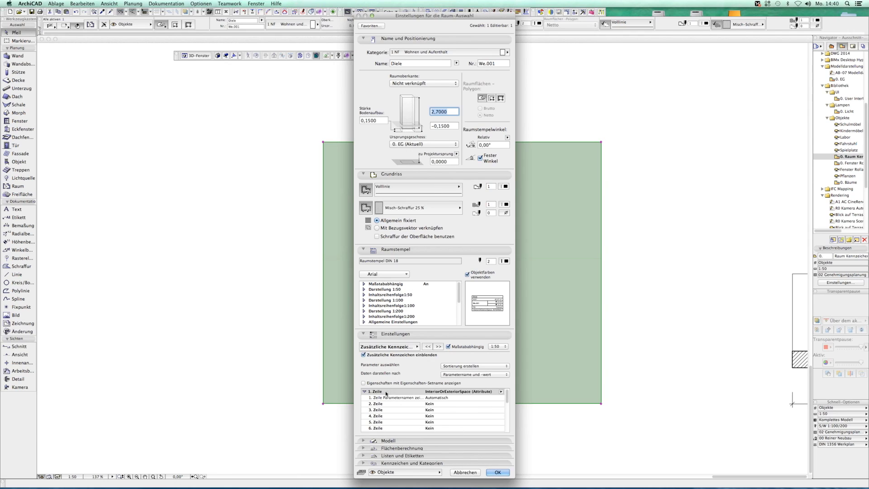
pyautogui.click(462, 398)
pyautogui.click(501, 398)
pyautogui.click(517, 404)
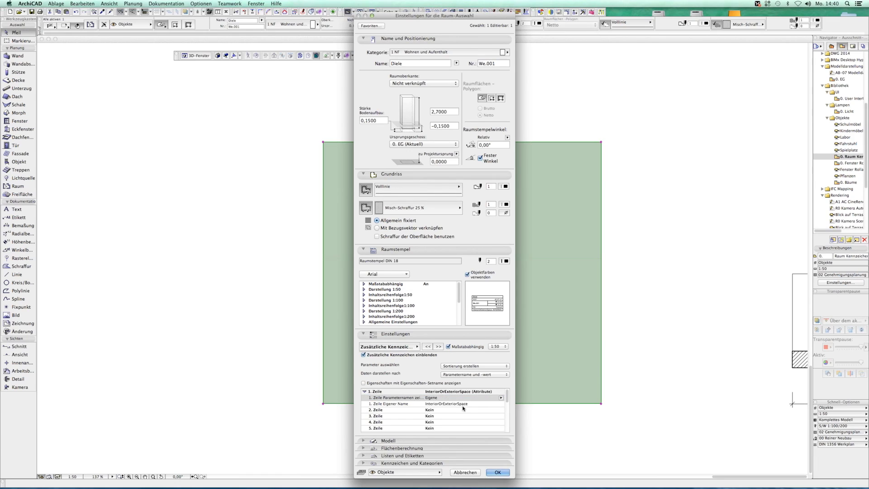
pyautogui.click(444, 404)
pyautogui.click(476, 402)
pyautogui.write('I/A')
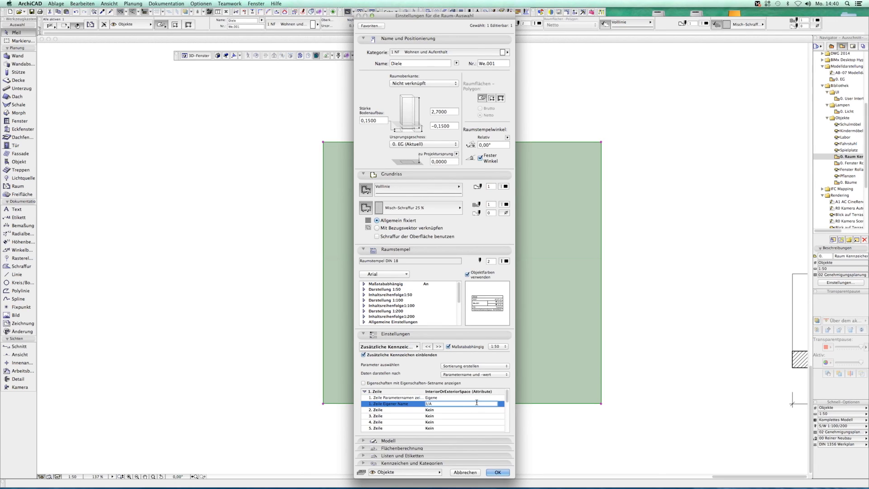
pyautogui.click(497, 472)
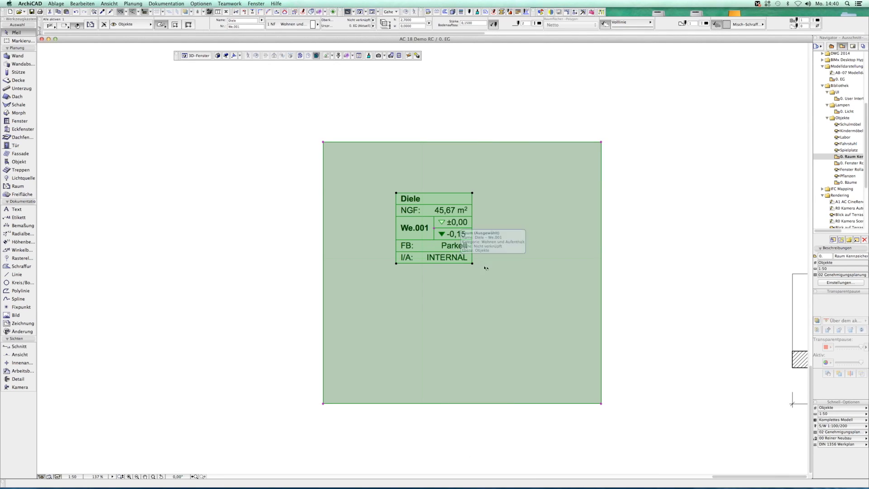
pyautogui.doubleClick(849, 163)
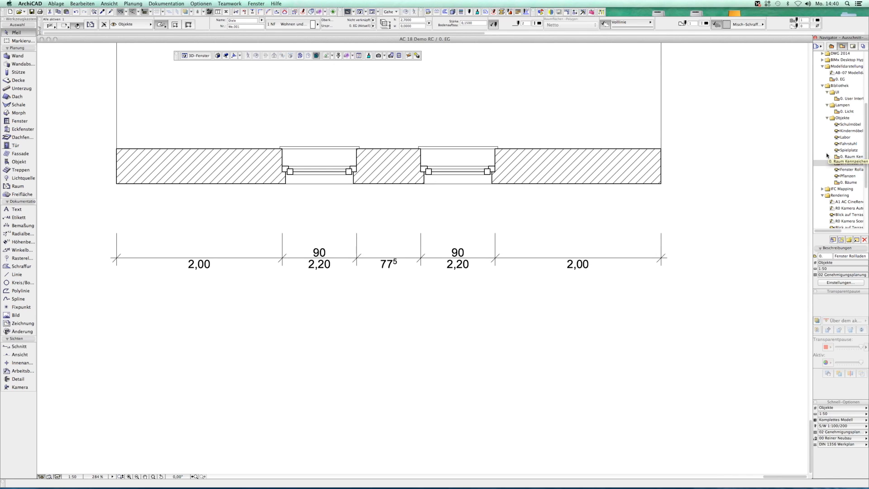
# - Open the 3D view of the wall with two roller-shutter windows
pyautogui.click(846, 165)
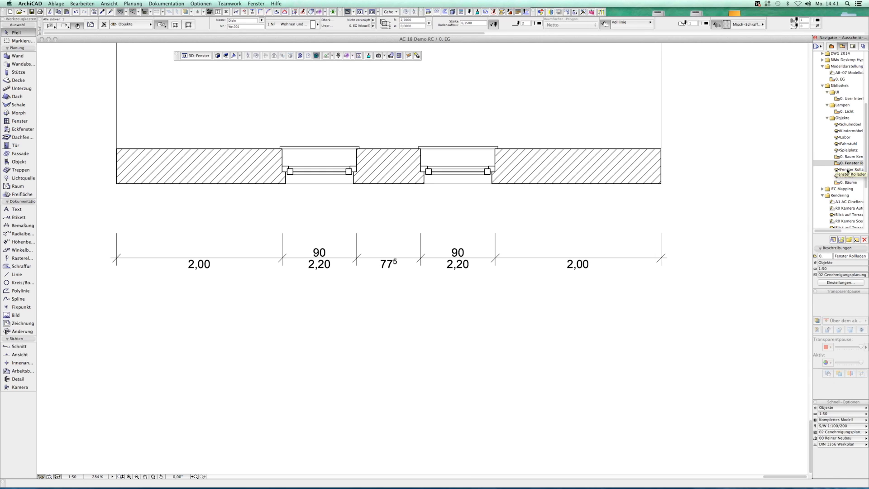
pyautogui.click(847, 171)
pyautogui.doubleClick(847, 170)
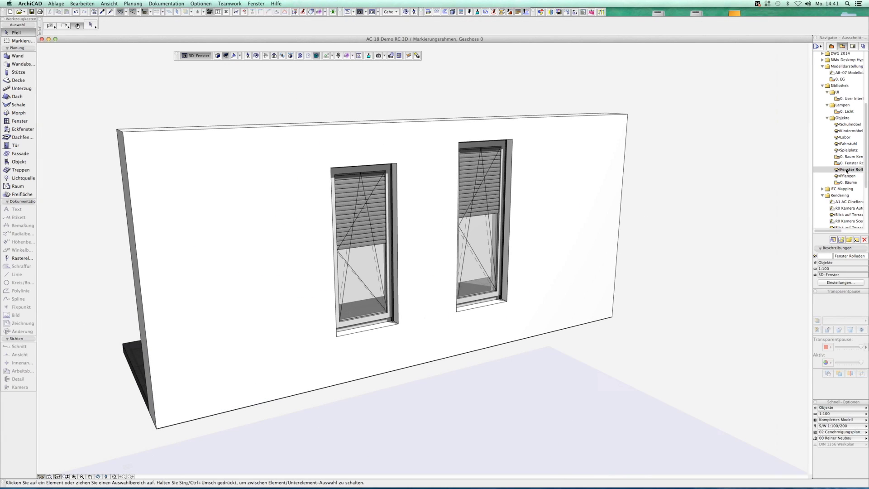
# - Check both windows' shutter placement behind the facade, cancel, and return to the 0. EG plan
pyautogui.click(493, 195)
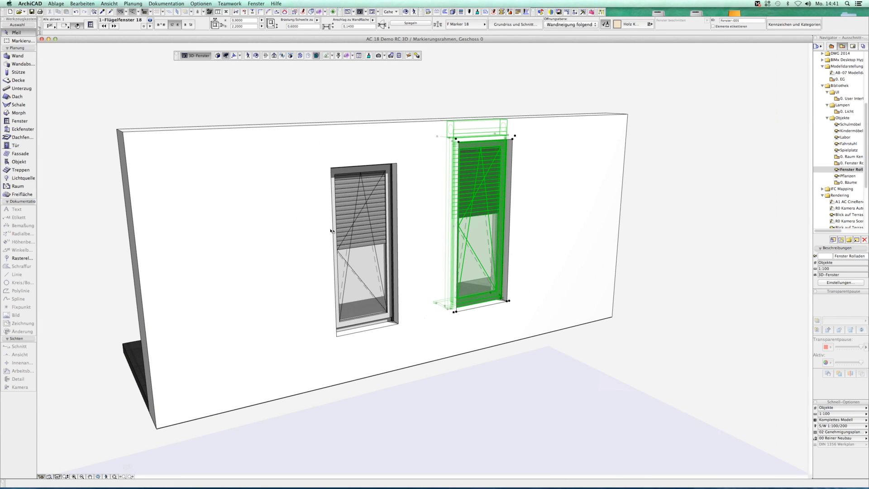
pyautogui.keyDown('shift'); pyautogui.click(345, 219); pyautogui.keyUp('shift')
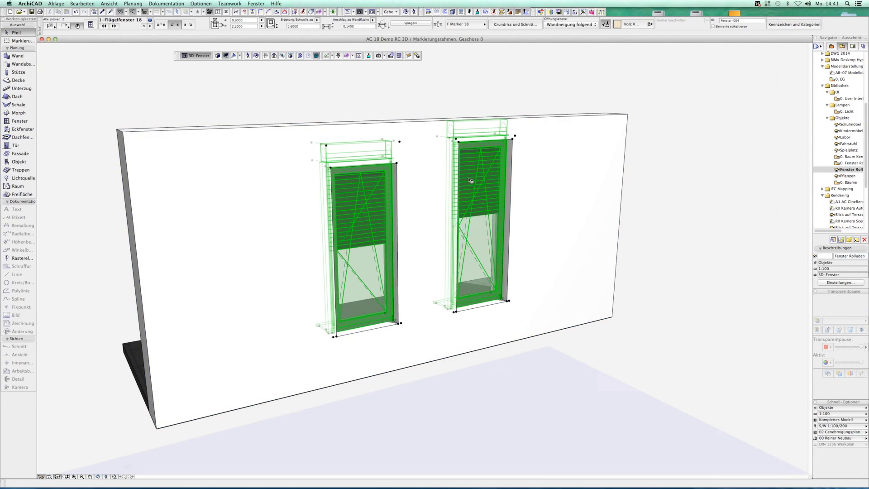
pyautogui.hotkey('ctrl', 't')
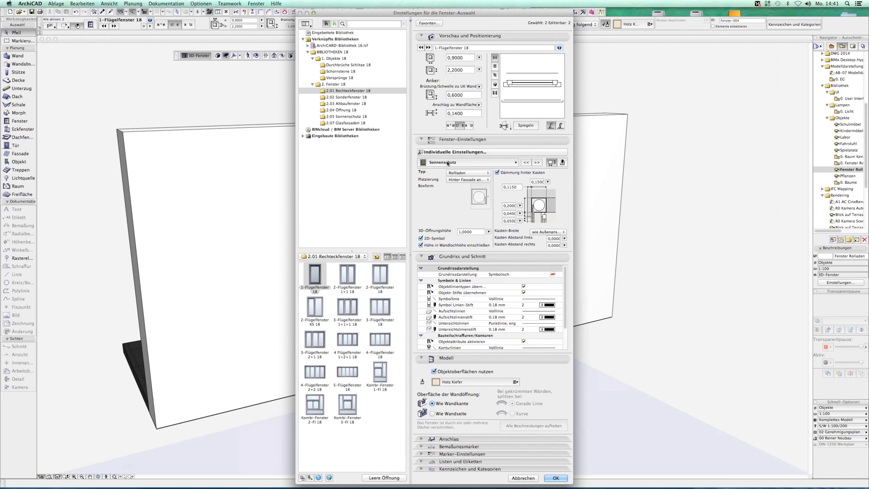
pyautogui.click(455, 180)
pyautogui.click(449, 216)
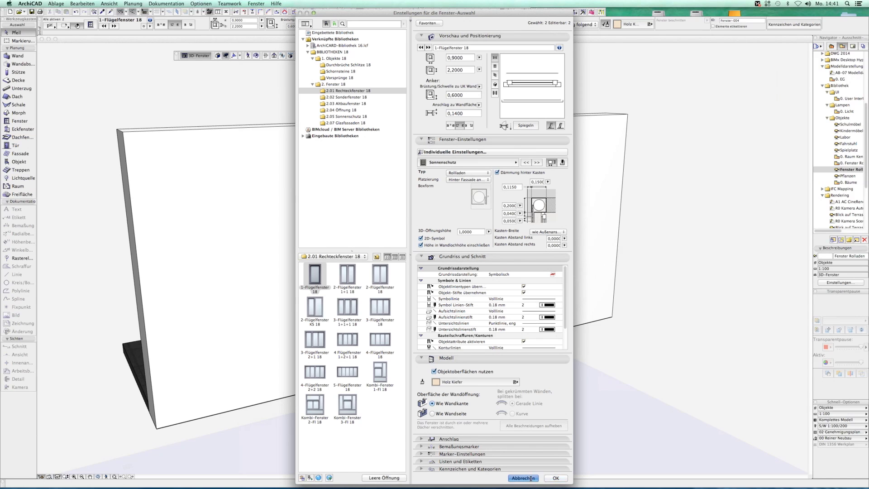
pyautogui.click(555, 478)
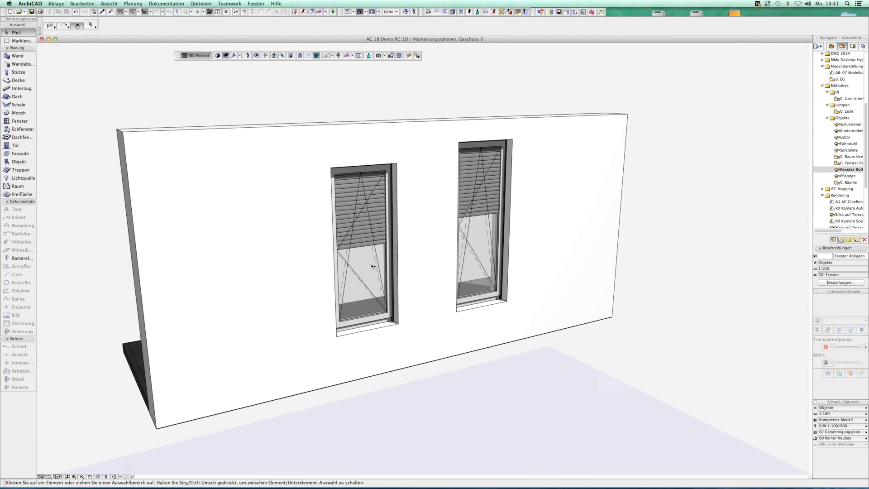
pyautogui.doubleClick(847, 163)
pyautogui.click(417, 209)
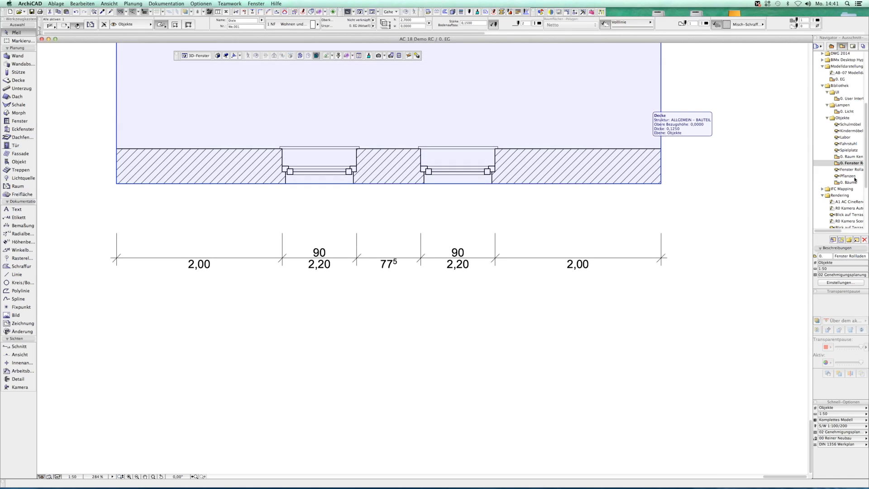
# - Open the Pflanzen 3D view and inspect the Laubbäume 18 tree's enlarged settings without changes
pyautogui.doubleClick(845, 175)
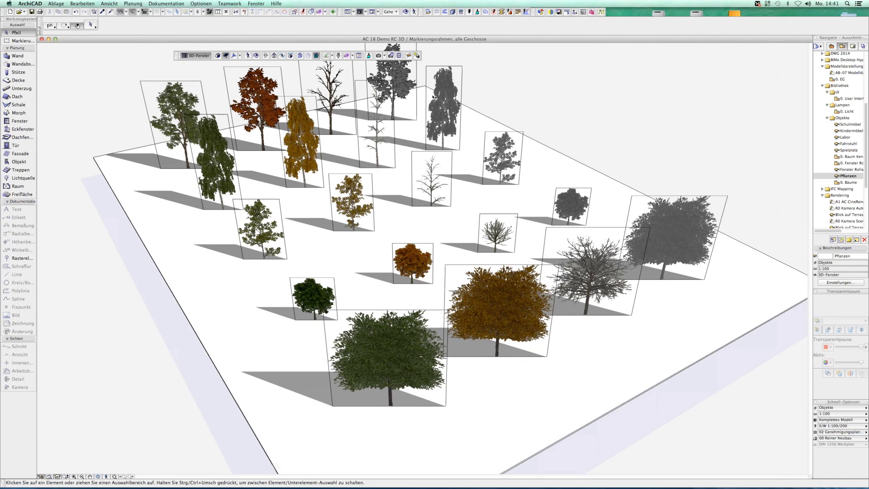
pyautogui.click(388, 336)
pyautogui.hotkey('ctrl', 't')
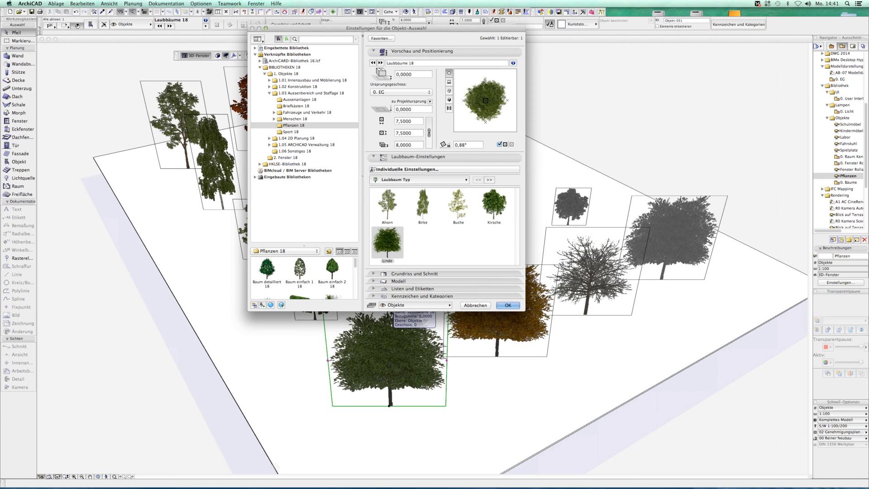
pyautogui.moveTo(362, 310); pyautogui.dragTo(361, 459)
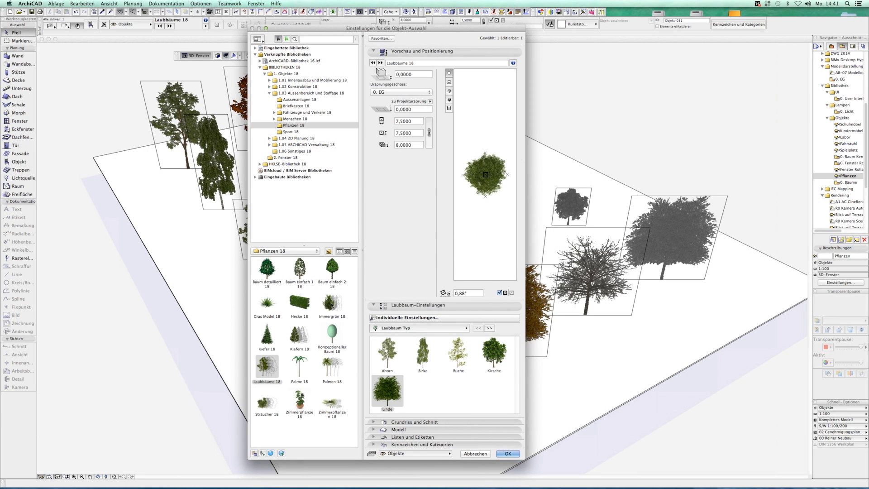
pyautogui.click(475, 453)
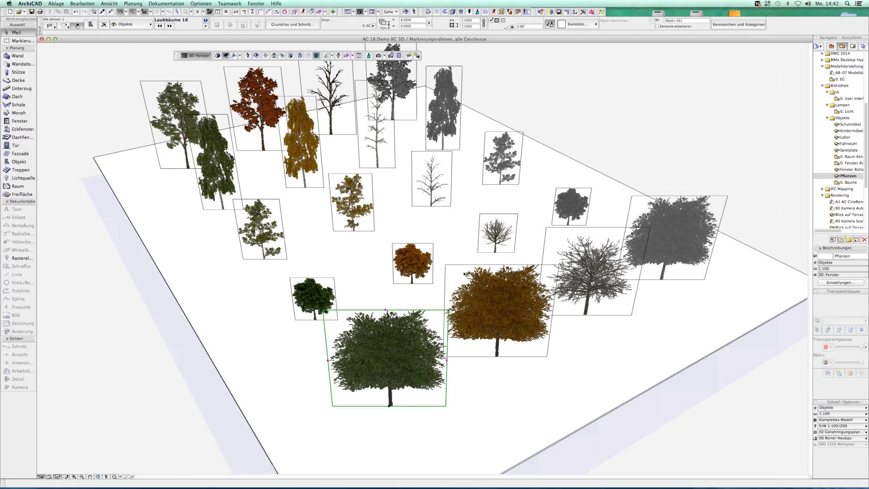
# - Open the 0. Bäume plan and widen the orange tree's Object Settings
pyautogui.doubleClick(847, 182)
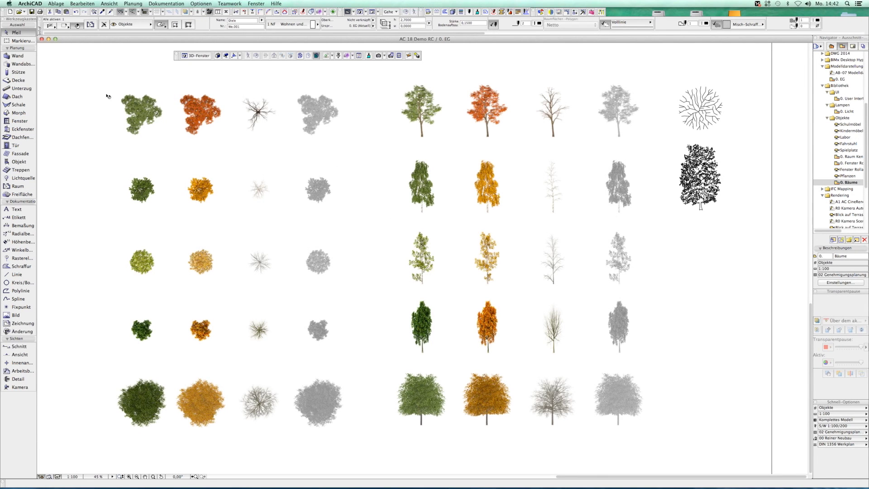
pyautogui.click(201, 114)
pyautogui.click(80, 27)
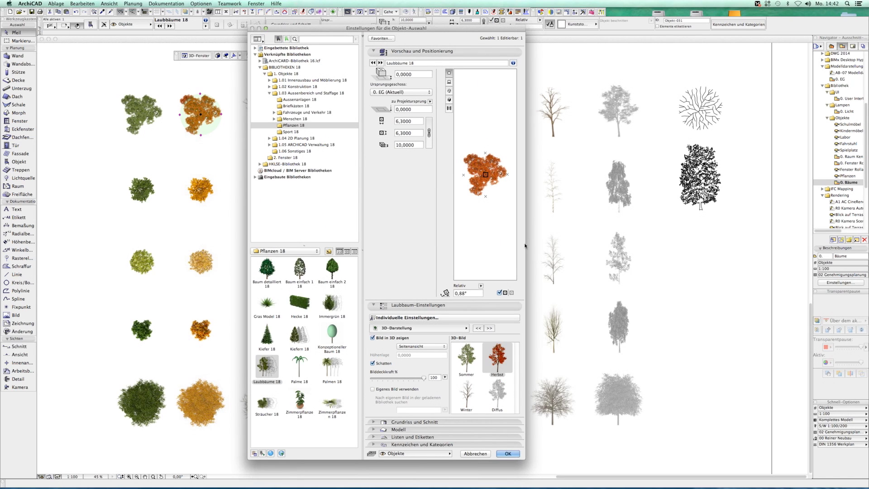
pyautogui.moveTo(525, 248); pyautogui.dragTo(651, 236)
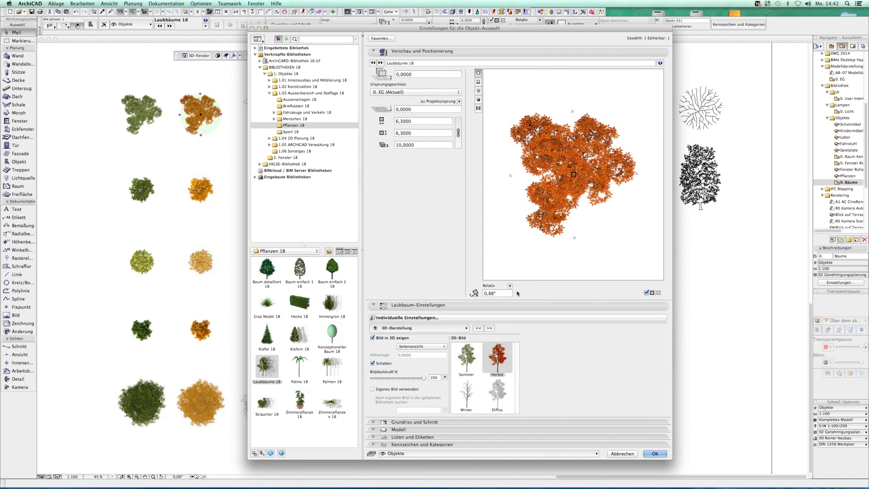
# - Preview the tree's Diffus 3D image variant and its top view
pyautogui.click(497, 394)
pyautogui.click(433, 345)
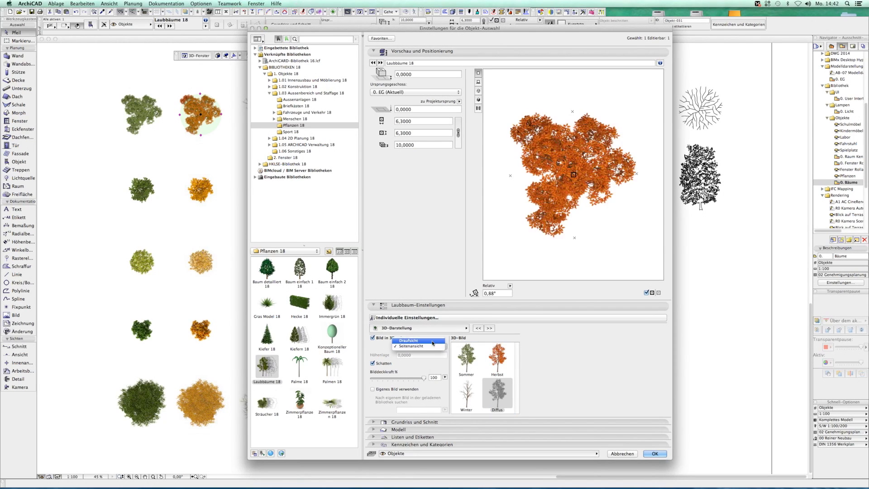
pyautogui.click(433, 341)
pyautogui.click(478, 99)
pyautogui.click(478, 73)
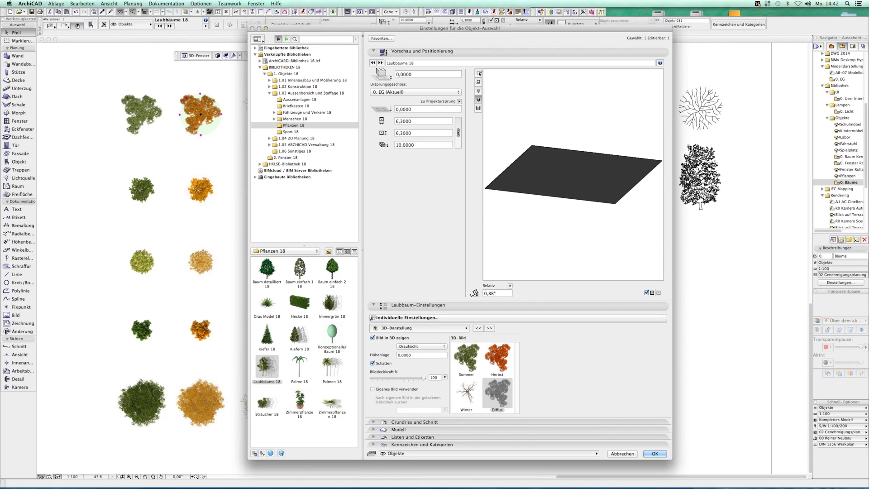
# - Preview the 2D symbol's Sommer, Winter and Diffus variants, plus side and symbolic top views
pyautogui.click(404, 330)
pyautogui.click(496, 339)
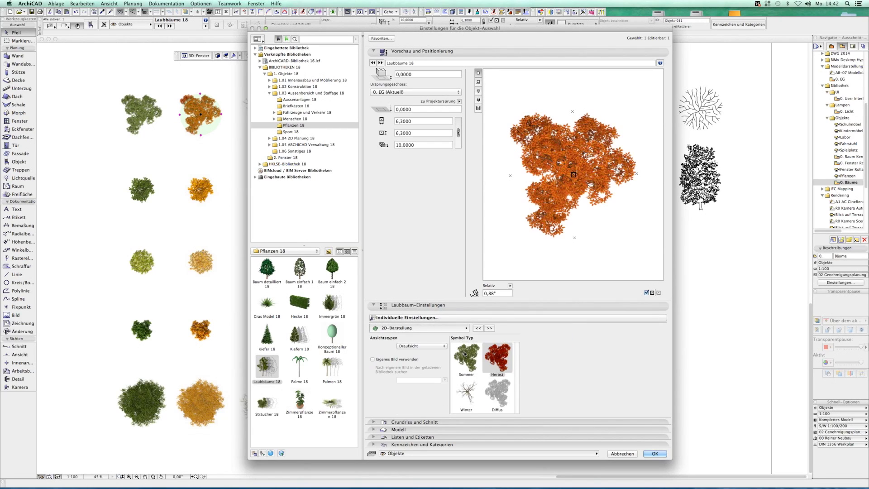
pyautogui.click(466, 357)
pyautogui.click(467, 392)
pyautogui.click(497, 391)
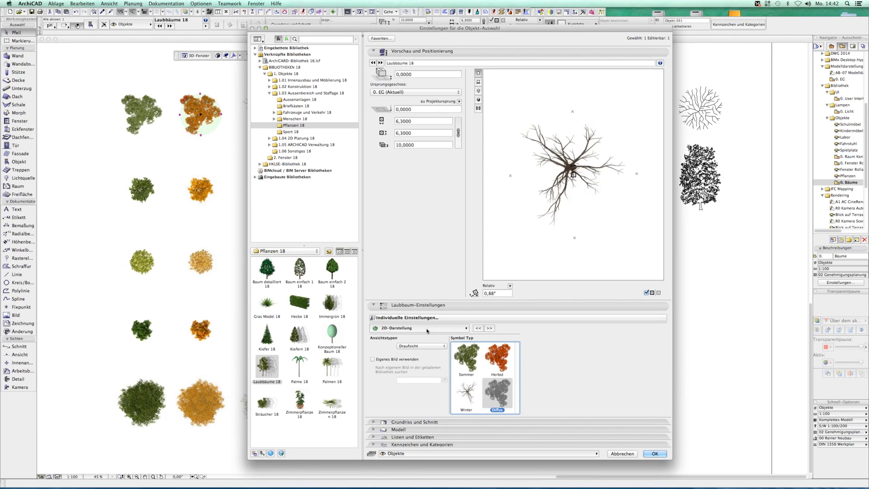
pyautogui.click(422, 345)
pyautogui.click(429, 350)
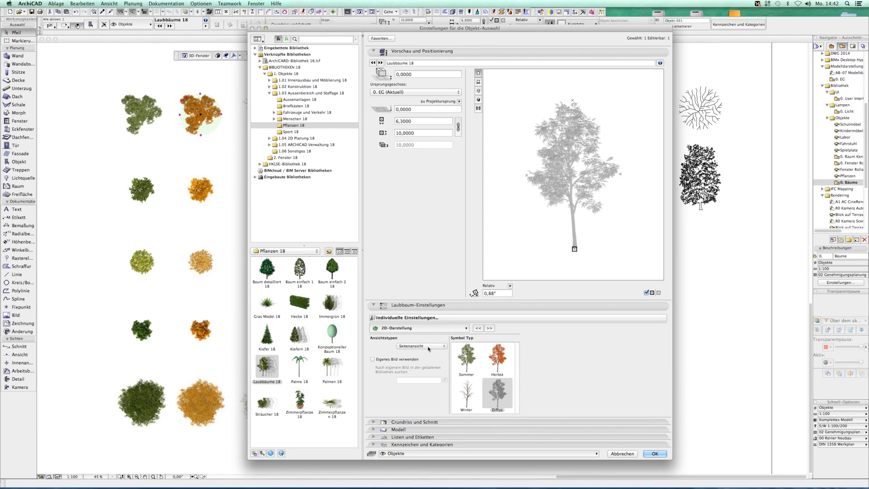
pyautogui.click(429, 347)
pyautogui.click(429, 351)
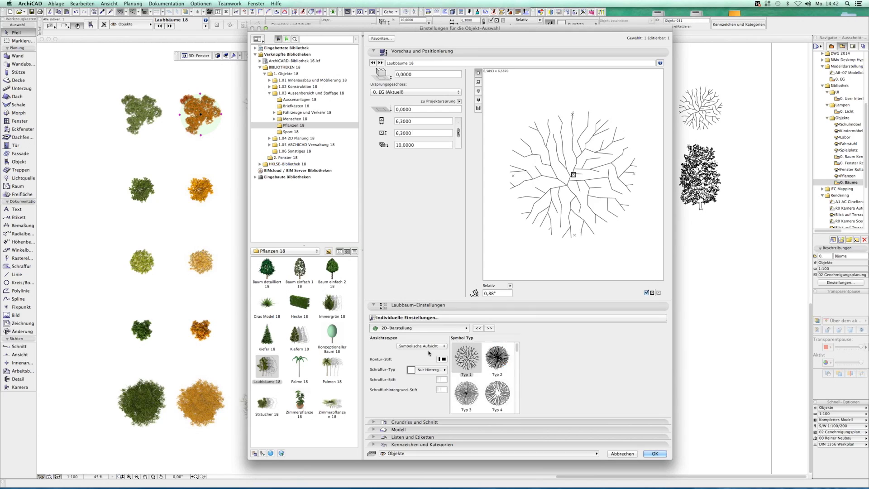
# - Try the symbolic side-view symbol type, then close the tree settings
pyautogui.scroll(-2, 501, 372)
pyautogui.scroll(-3, 501, 373)
pyautogui.scroll(-2, 501, 372)
pyautogui.click(422, 346)
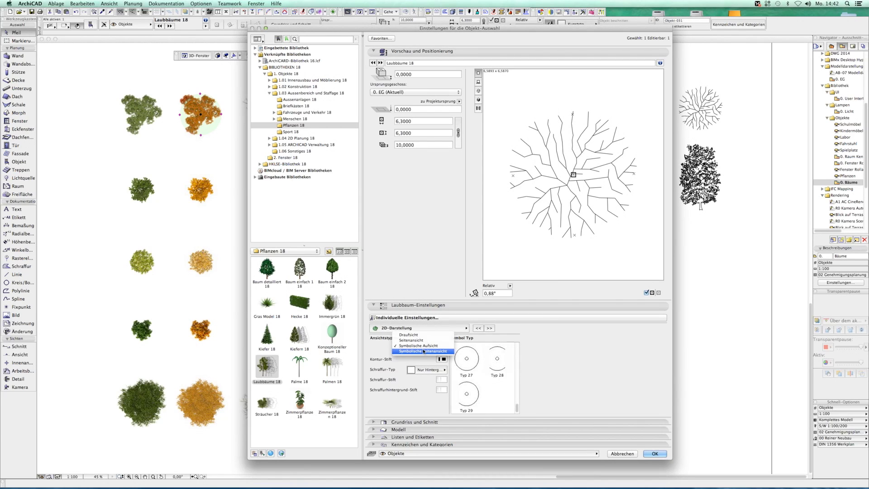
pyautogui.press('Return')
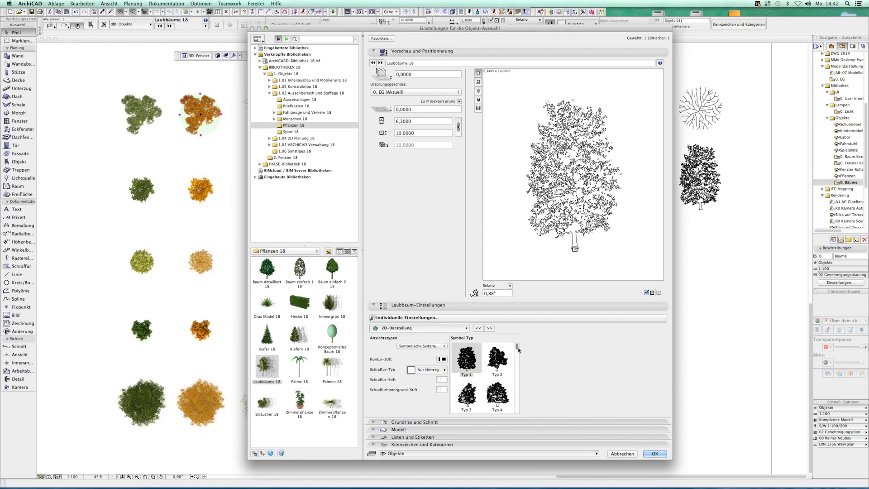
pyautogui.scroll(3, 515, 381)
pyautogui.moveTo(516, 378); pyautogui.dragTo(518, 410)
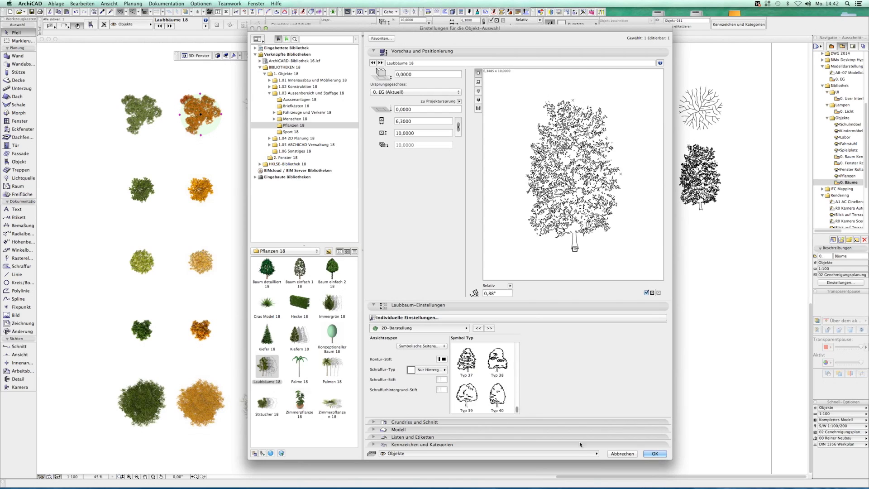
pyautogui.press('Return')
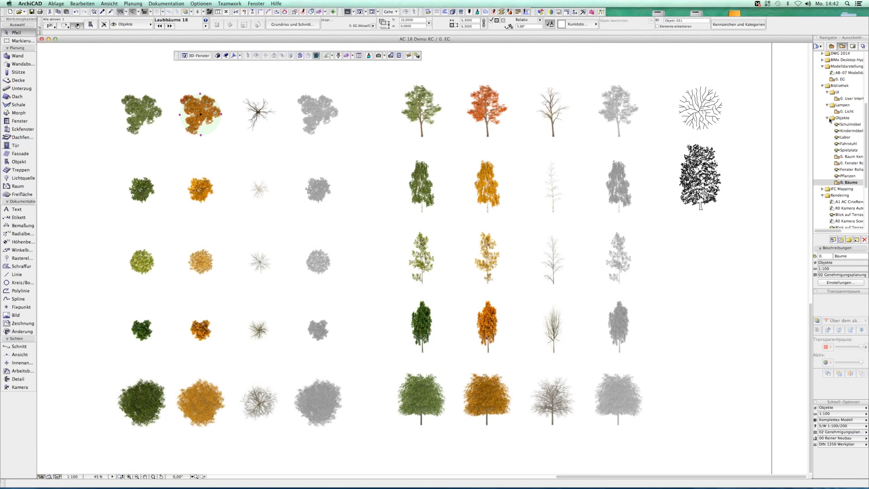
# - Tidy the Navigator's IFC Mapping entries in IFC Manager and select IFC Übersetzer
pyautogui.click(822, 189)
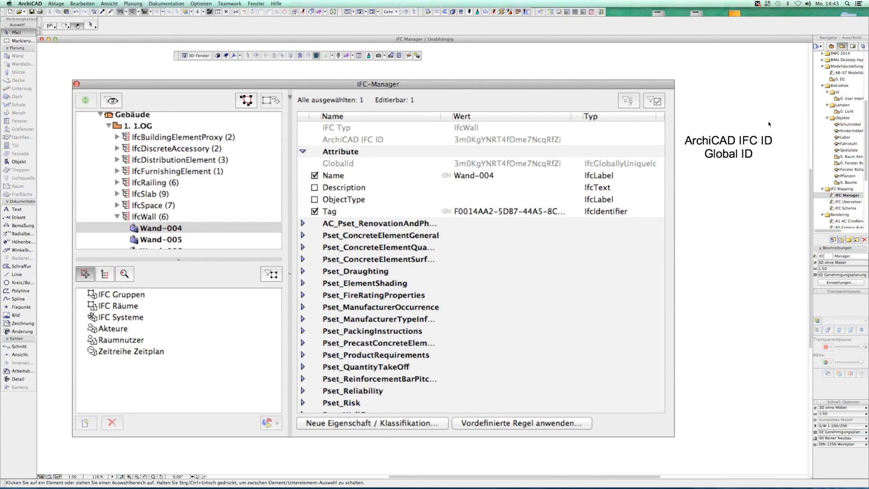
pyautogui.click(822, 86)
pyautogui.click(822, 66)
pyautogui.click(822, 89)
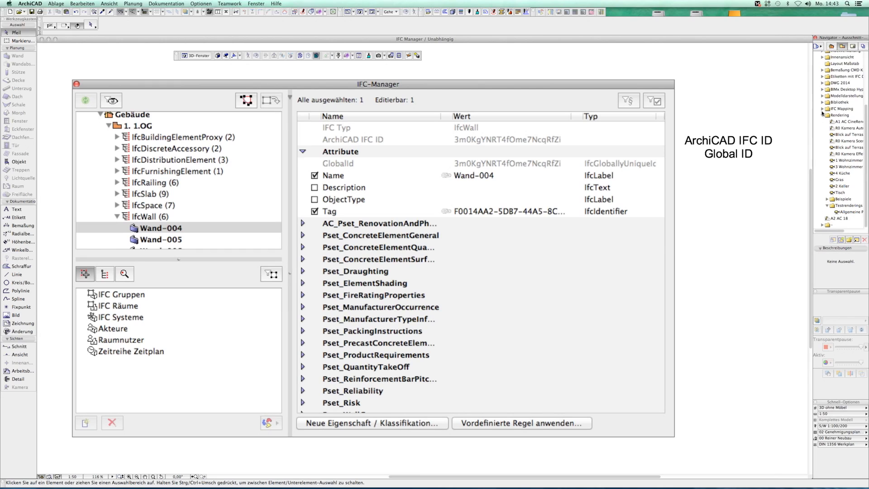
pyautogui.click(822, 109)
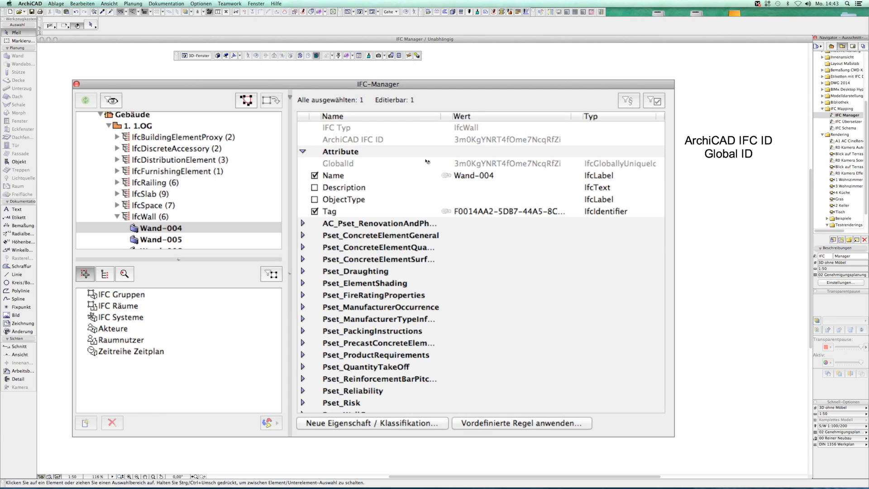
pyautogui.click(841, 122)
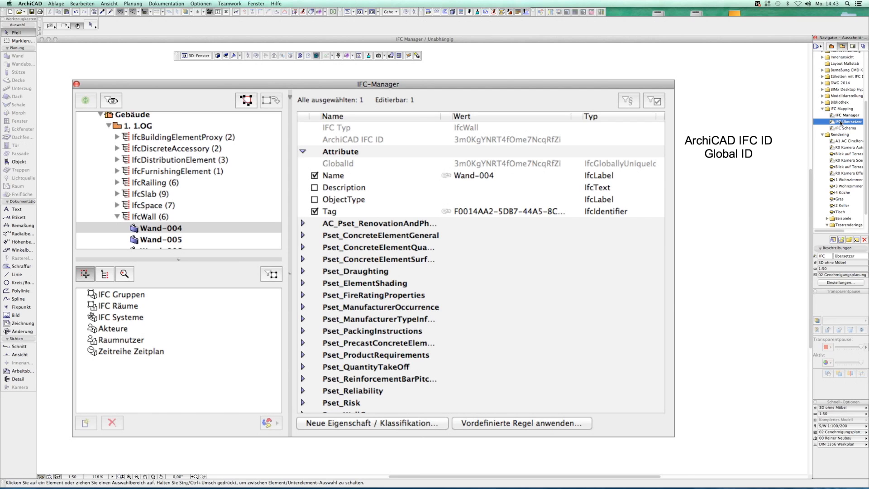
# - Open the IFC translators and review iTWO Export's Geometriedarstellung options, leaving them unchanged
pyautogui.doubleClick(842, 122)
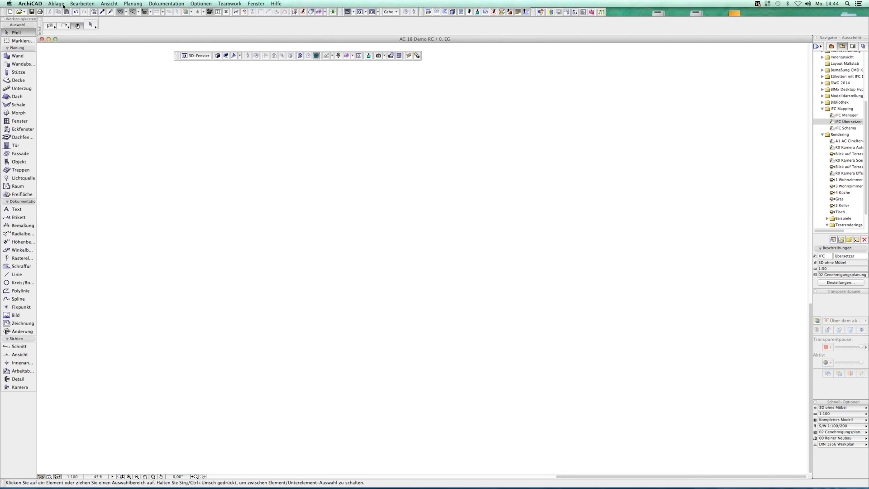
pyautogui.click(53, 4)
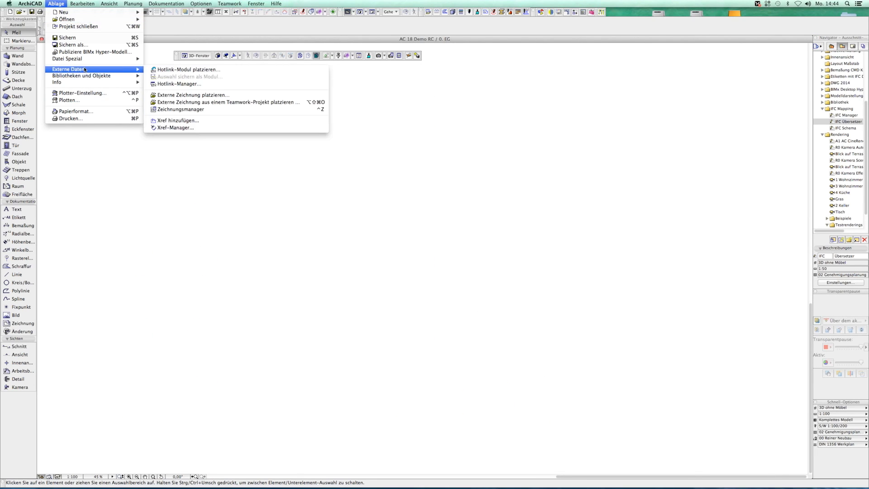
pyautogui.moveTo(67, 58)
pyautogui.click(183, 89)
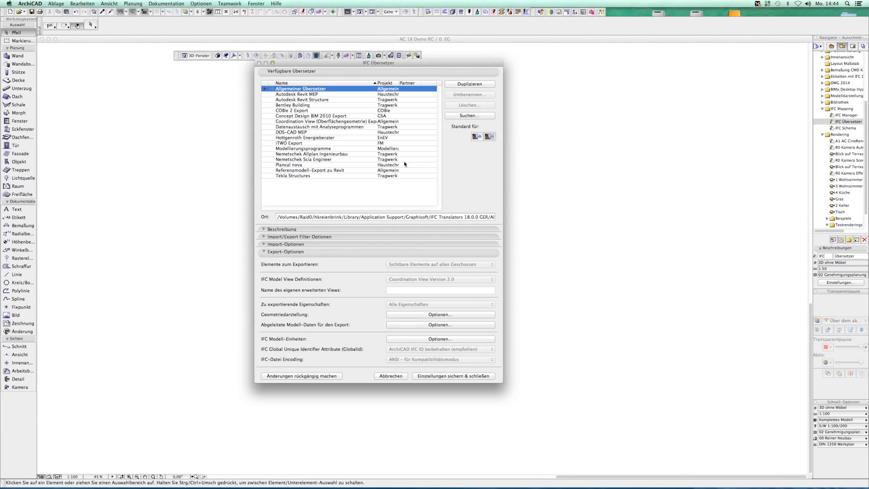
pyautogui.click(285, 143)
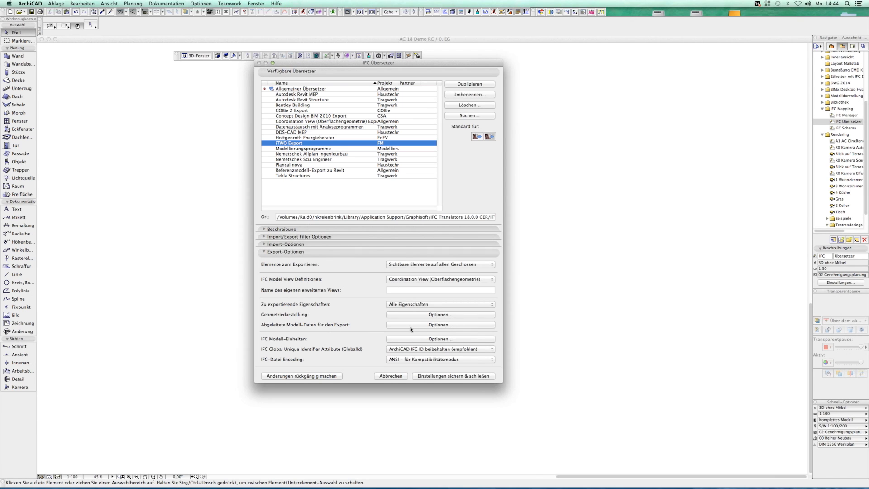
pyautogui.click(410, 314)
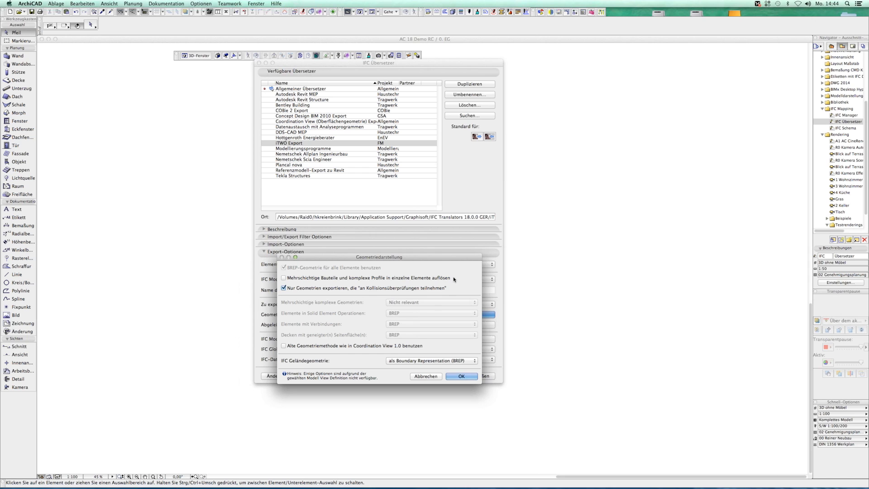
pyautogui.click(426, 376)
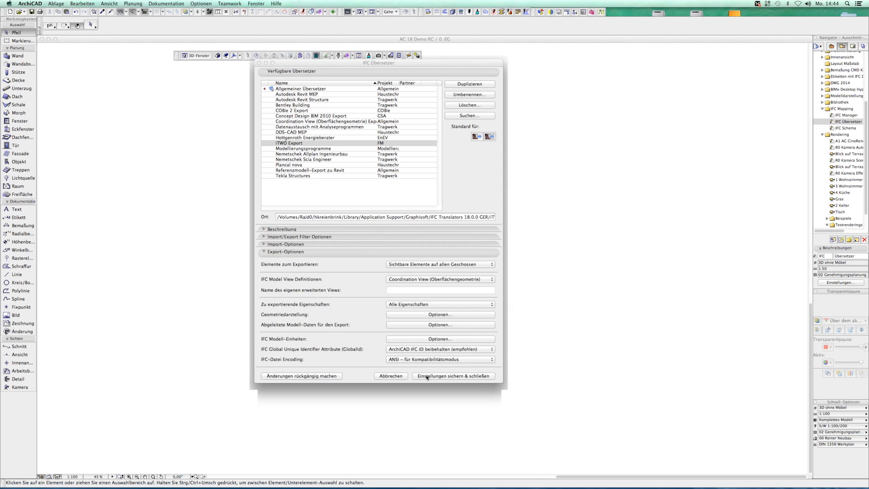
# - Browse the Plancal nova and DDS-CAD MEP translators, then cancel the translator settings
pyautogui.click(298, 165)
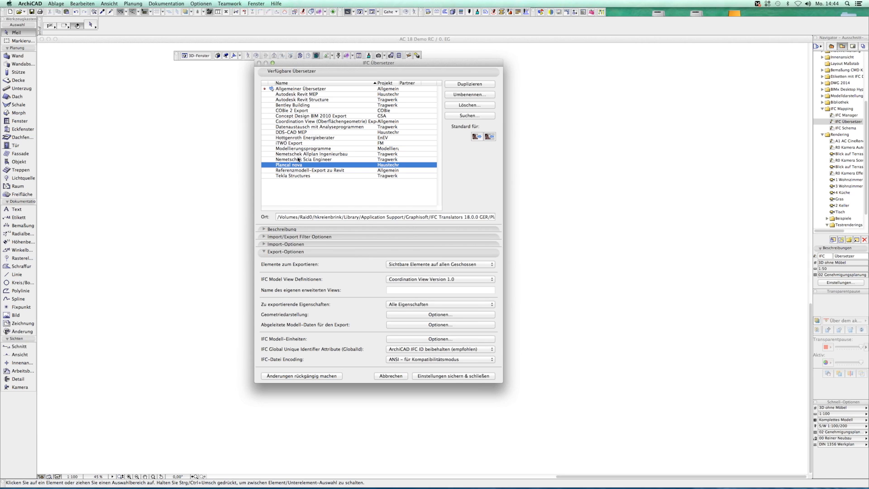
pyautogui.click(291, 133)
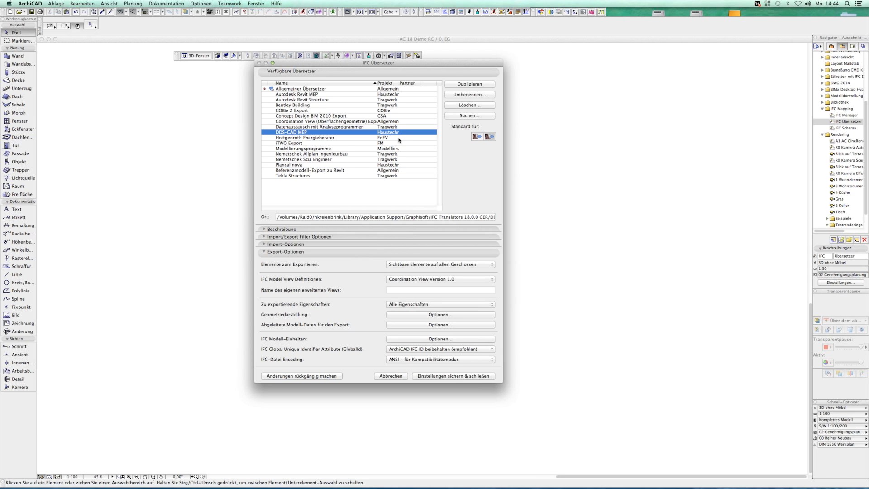
pyautogui.click(390, 376)
# - Open the IFC schema setup, collapse IFC Mapping, then open the A1 AC CineRender view
pyautogui.doubleClick(846, 128)
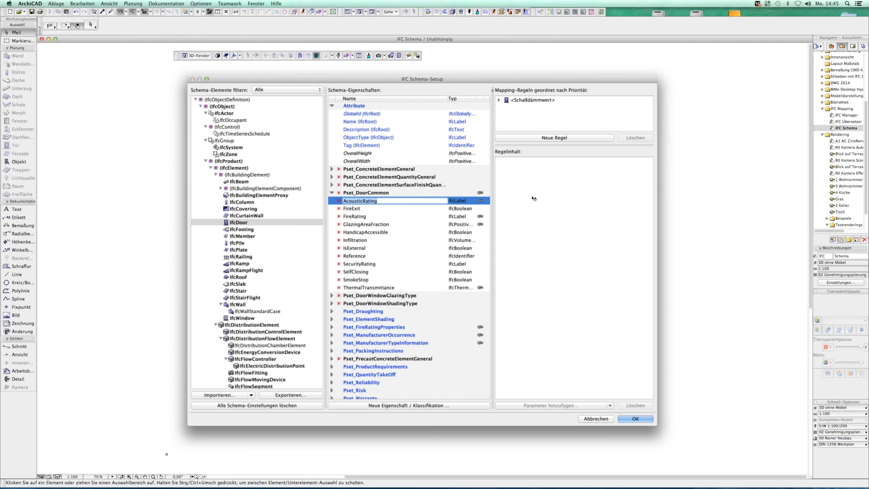
pyautogui.click(822, 109)
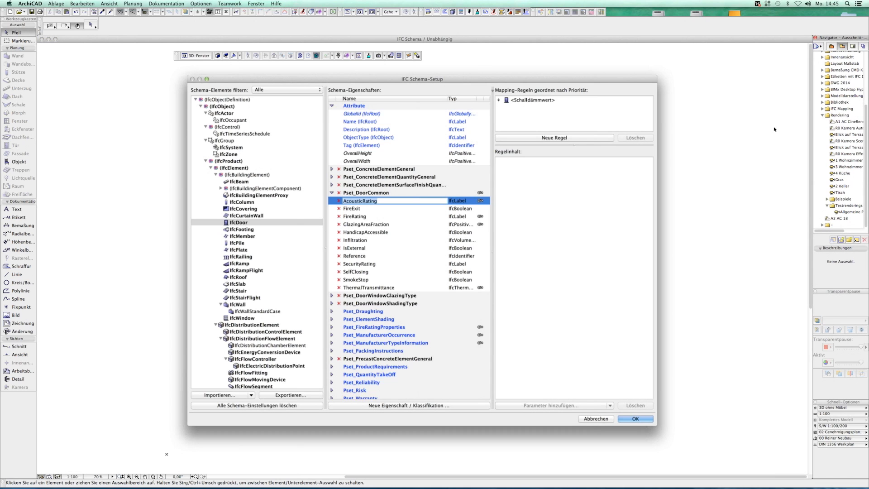
pyautogui.doubleClick(850, 121)
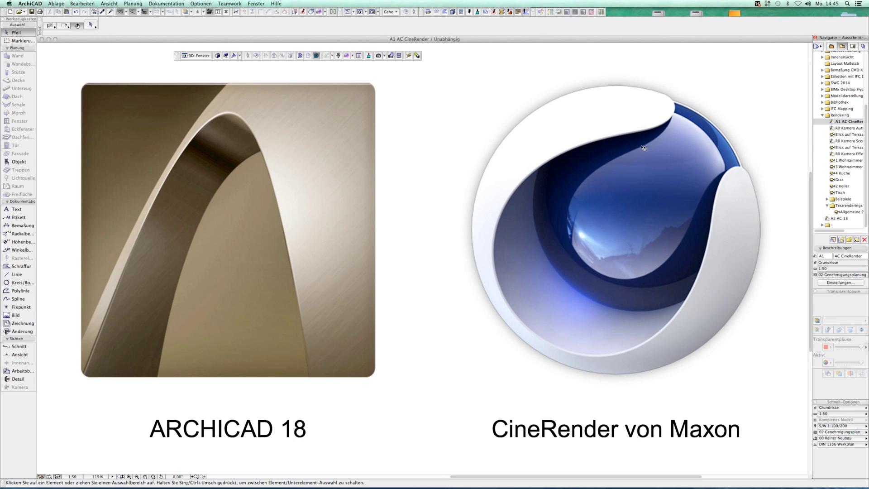
# - Open the Verputz, glatt, weiß material settings and switch its engine from OpenGL to CineRender by MAXON
pyautogui.click(368, 56)
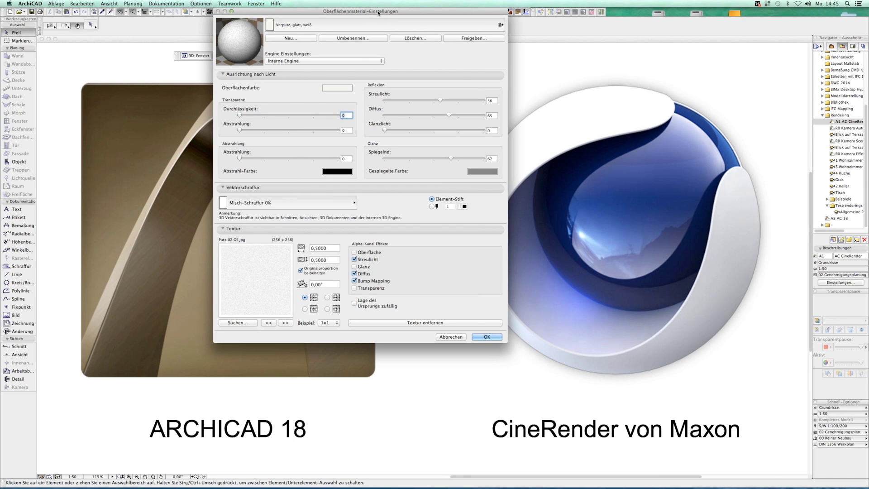
pyautogui.moveTo(337, 10); pyautogui.dragTo(371, 47)
pyautogui.click(348, 98)
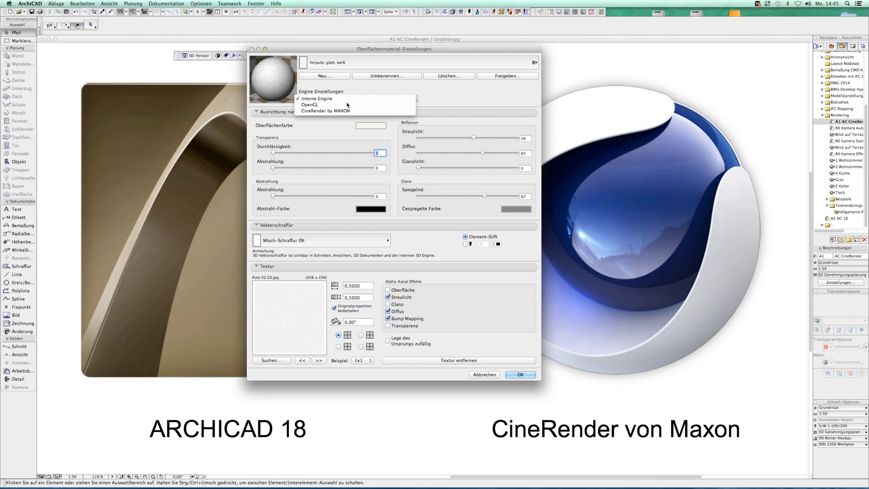
pyautogui.click(310, 103)
pyautogui.click(309, 100)
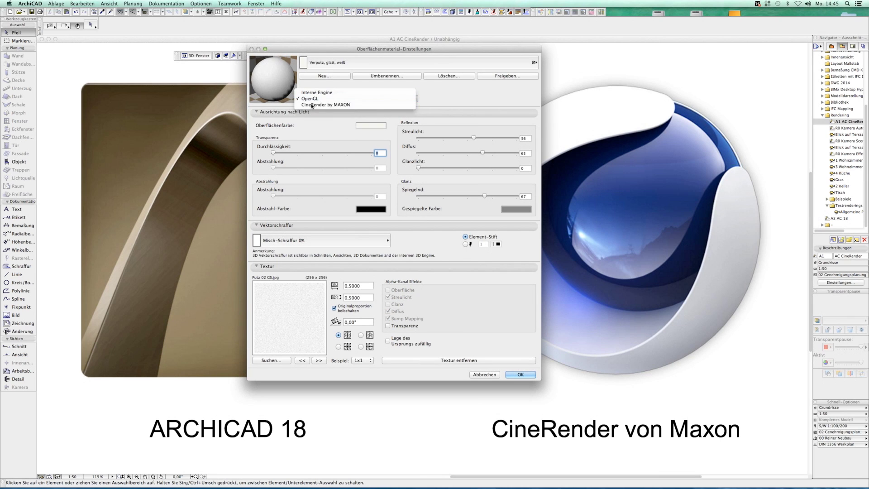
pyautogui.click(312, 106)
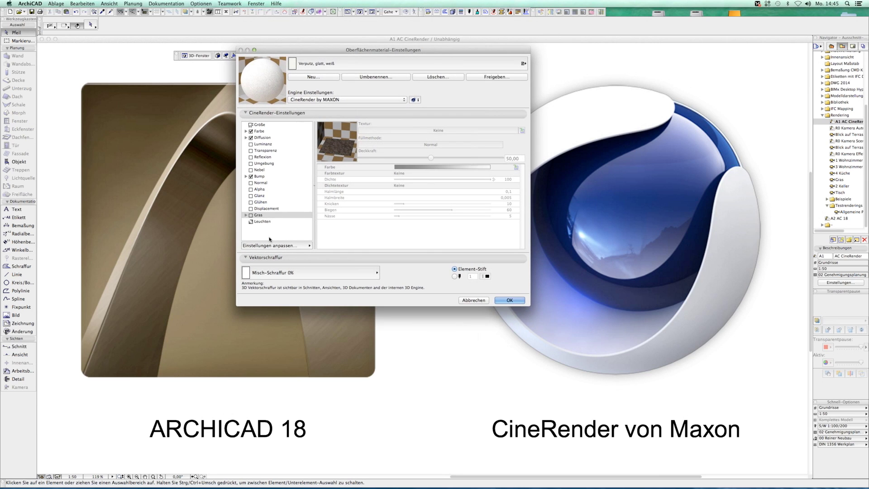
# - Inspect the Größe and Farbe channels, then list the project's surface materials
pyautogui.click(259, 125)
pyautogui.click(260, 132)
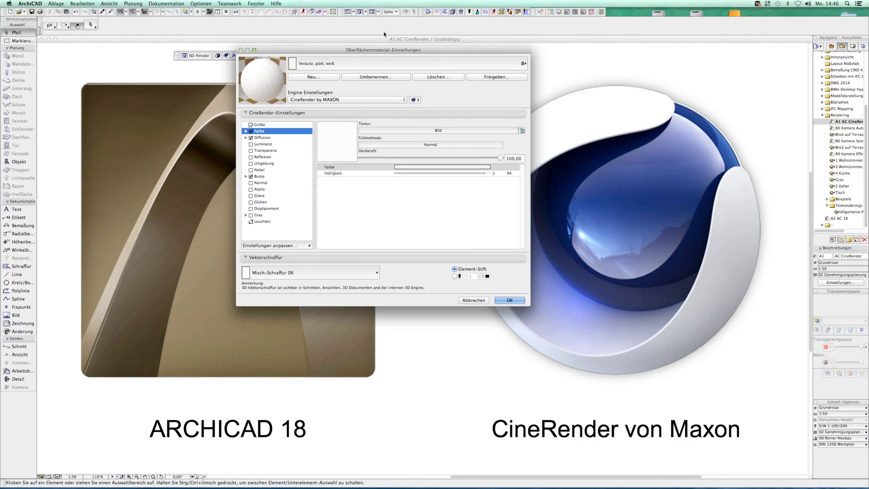
pyautogui.click(364, 65)
# - Start a new surface from the catalog, expand BIBLIOTHEKEN 18 to Beton 18, and enlarge the dialog
pyautogui.click(311, 78)
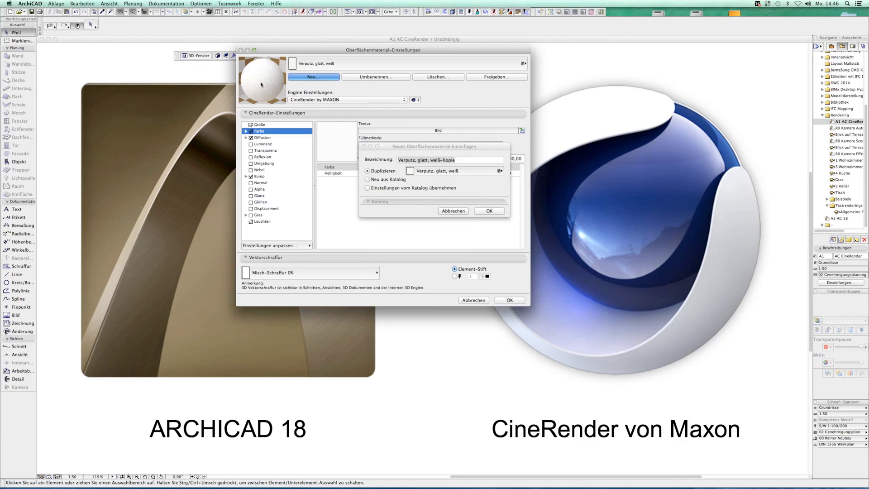
pyautogui.click(475, 160)
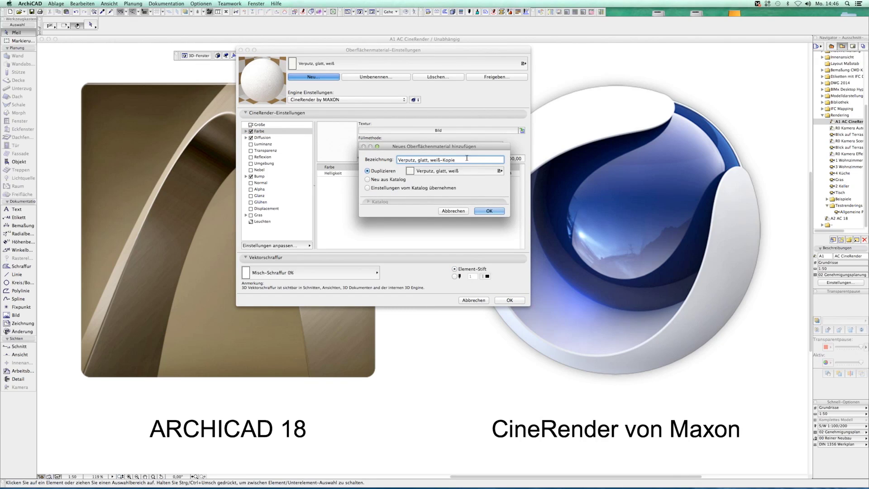
pyautogui.click(366, 180)
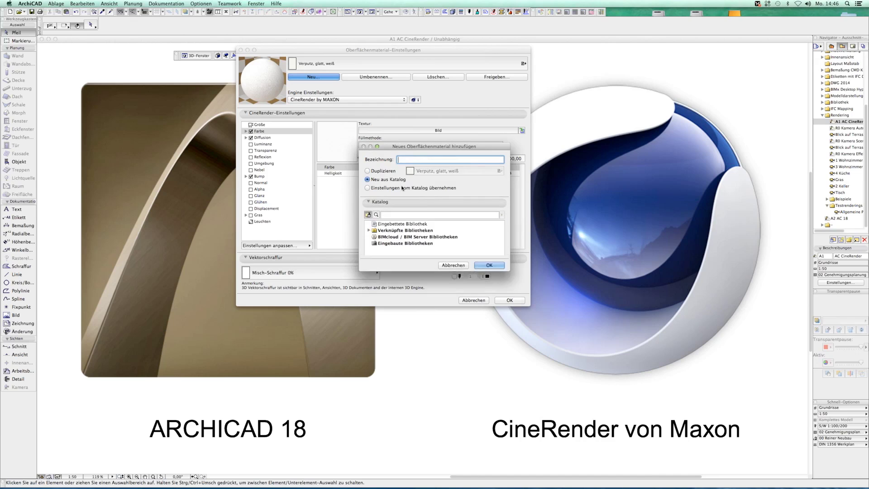
pyautogui.click(369, 231)
pyautogui.click(374, 236)
pyautogui.click(376, 242)
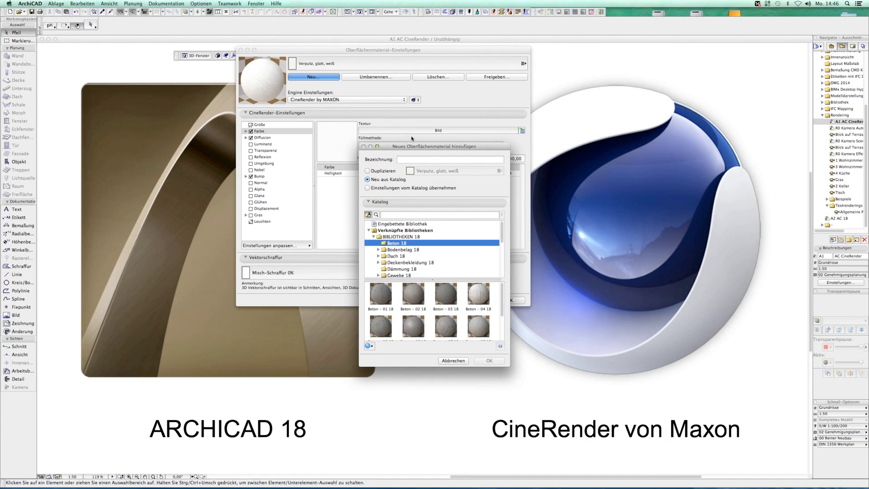
pyautogui.moveTo(434, 146); pyautogui.dragTo(208, 112)
pyautogui.moveTo(285, 331)
pyautogui.mouseDown()
pyautogui.moveTo(561, 408)
pyautogui.moveTo(545, 401)
pyautogui.mouseUp()
# - Browse Beton 18 concretes and the Bodenbelag 18 tile, wood floor and carpet materials
pyautogui.click(350, 260)
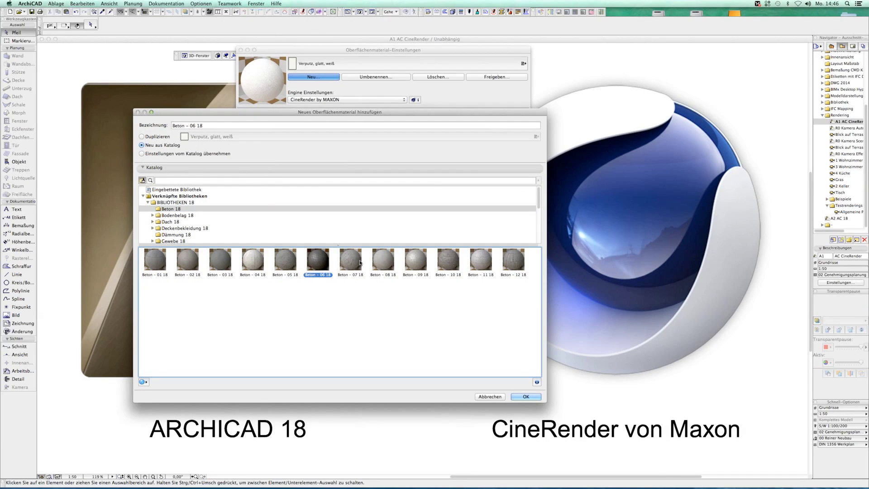
pyautogui.click(417, 260)
pyautogui.click(153, 215)
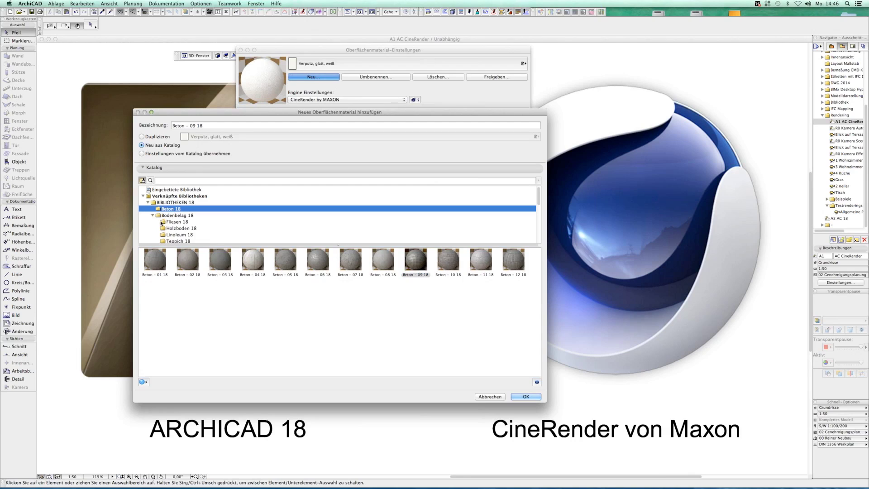
pyautogui.click(176, 222)
pyautogui.click(174, 228)
pyautogui.scroll(-1, 176, 234)
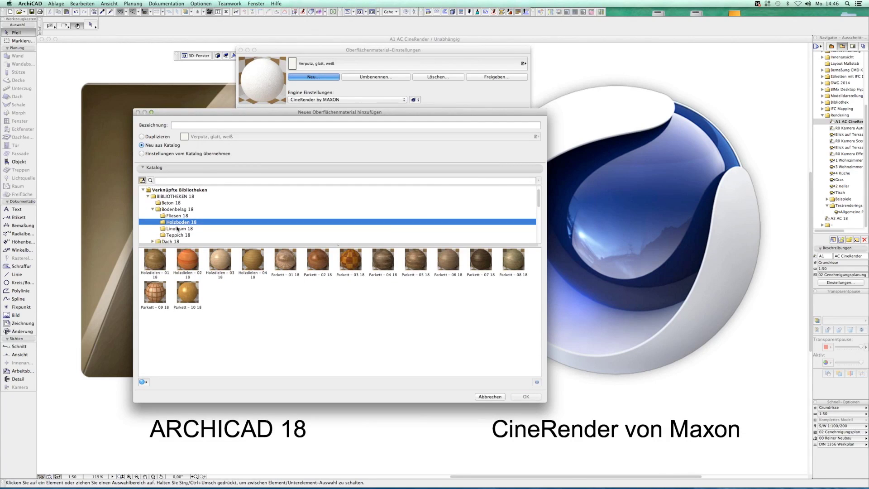
pyautogui.click(177, 235)
pyautogui.scroll(-5, 176, 221)
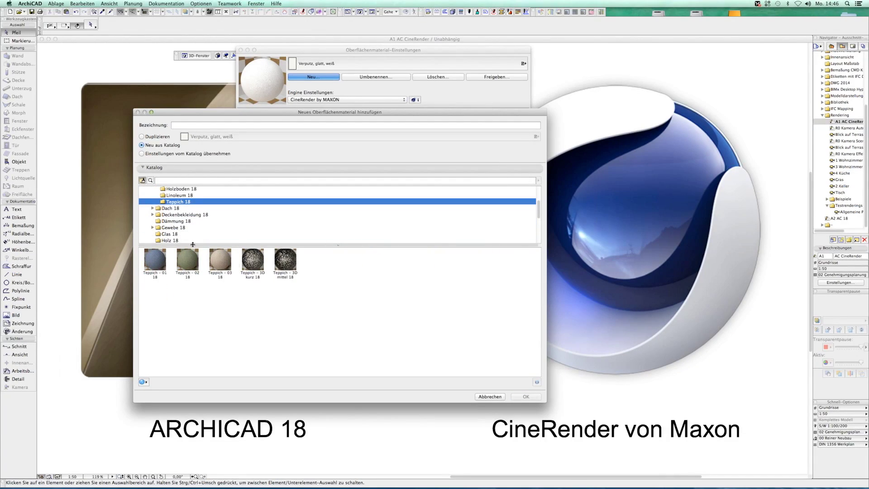
# - Browse Dach 18 metal sheets, Deckenbekleidung 18 ceilings and Dämmung 18 insulation, then cancel
pyautogui.click(152, 209)
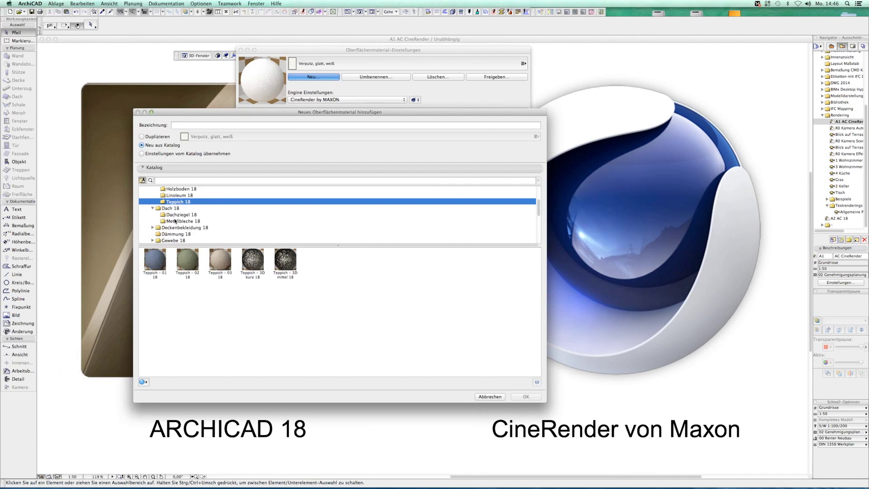
pyautogui.click(177, 221)
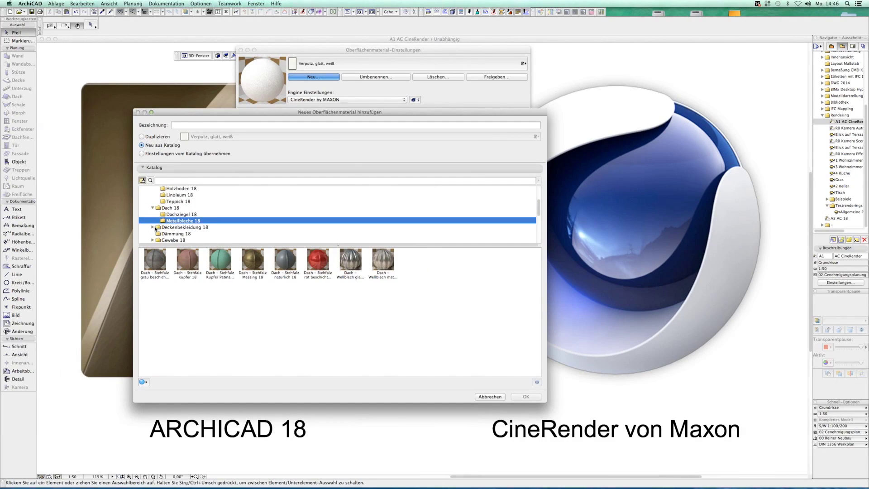
pyautogui.click(152, 227)
pyautogui.click(177, 240)
pyautogui.scroll(-2, 181, 224)
pyautogui.click(181, 219)
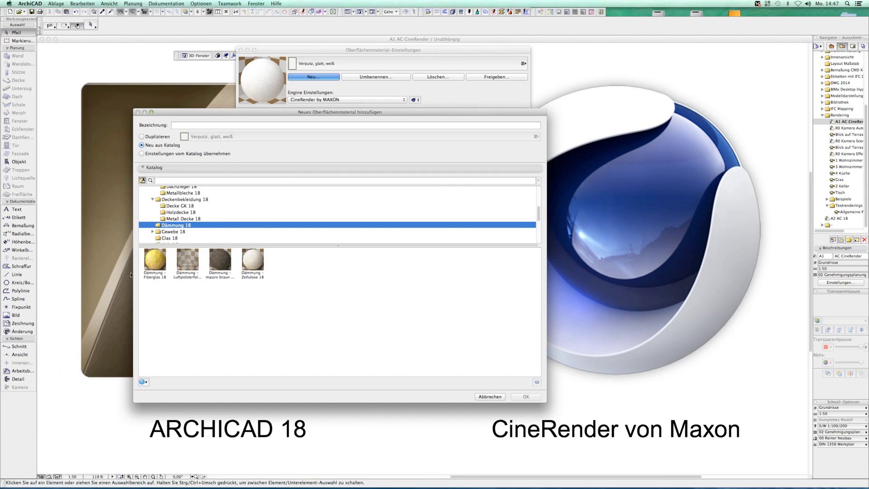
pyautogui.click(496, 398)
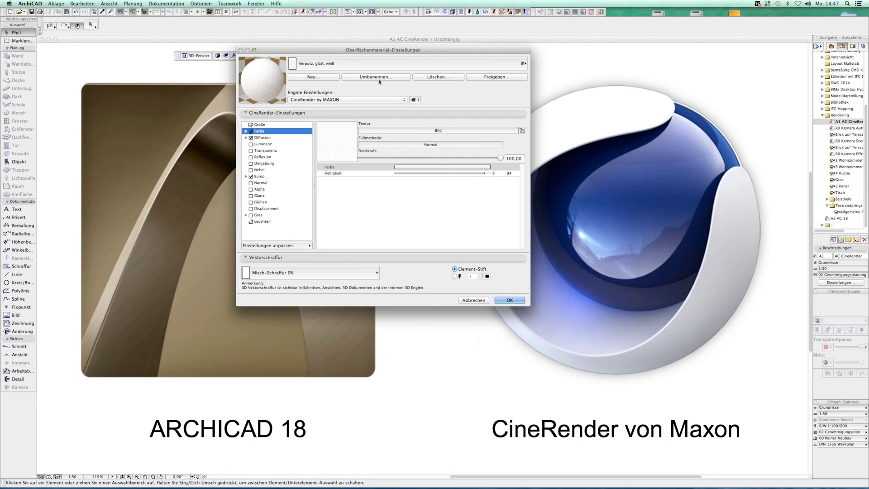
# - Search the catalog for 'putz' and apply Stuck - weiß glatt 18 settings to the existing material
pyautogui.click(319, 77)
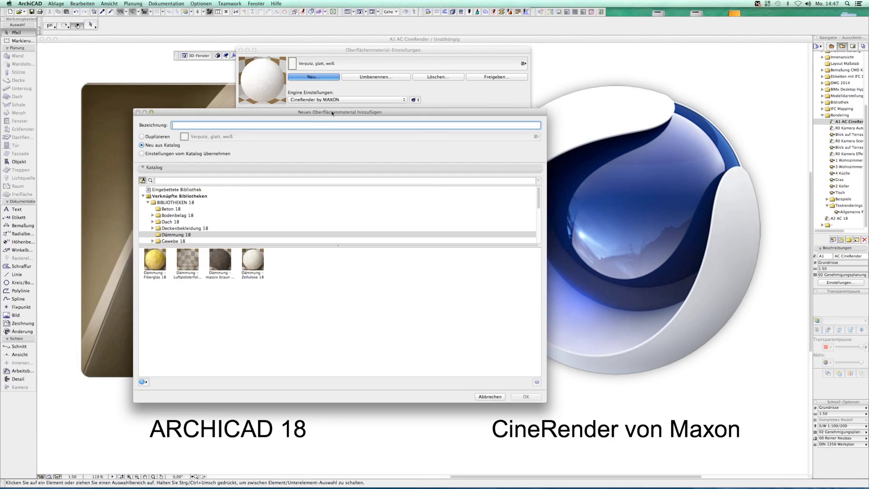
pyautogui.click(202, 181)
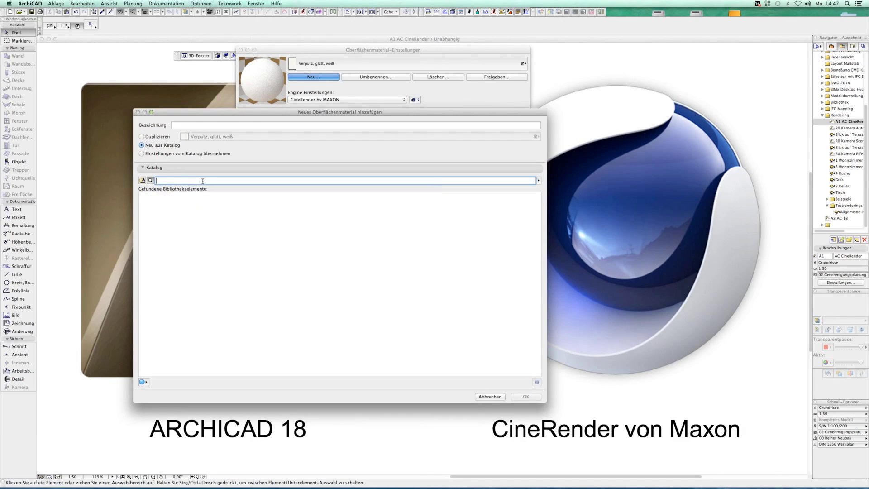
pyautogui.write('putz')
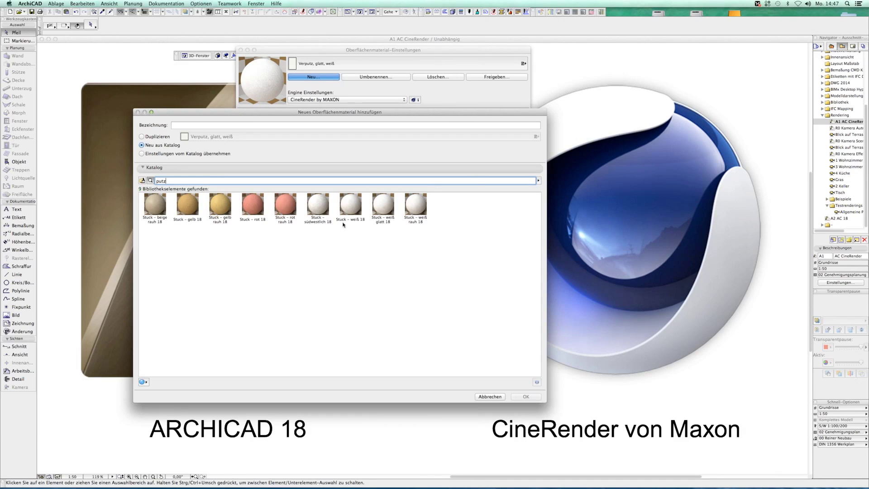
pyautogui.click(382, 205)
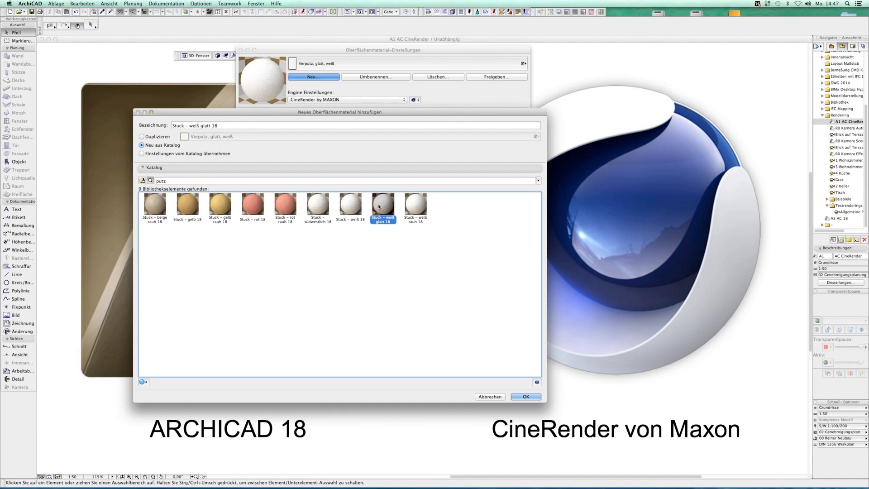
pyautogui.click(156, 154)
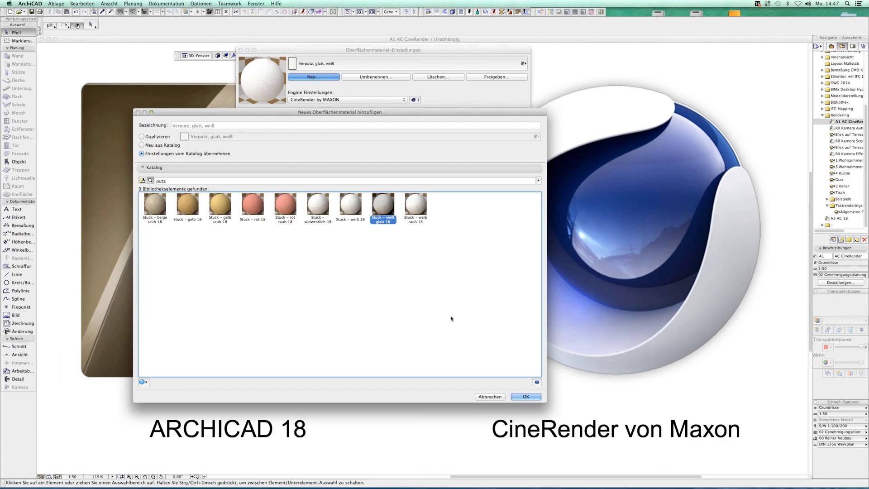
pyautogui.click(525, 397)
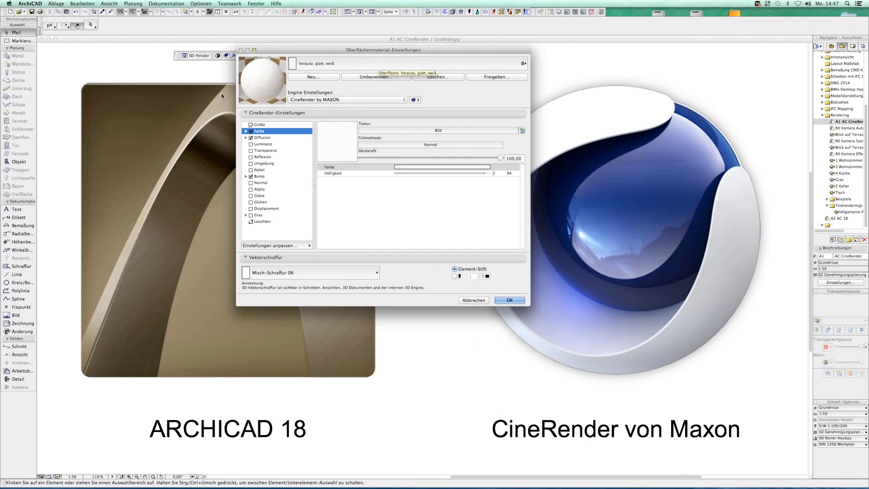
# - Browse the Farbe channel's Bild texture and texture types unchanged, then open Einstellungen anpassen
pyautogui.click(246, 137)
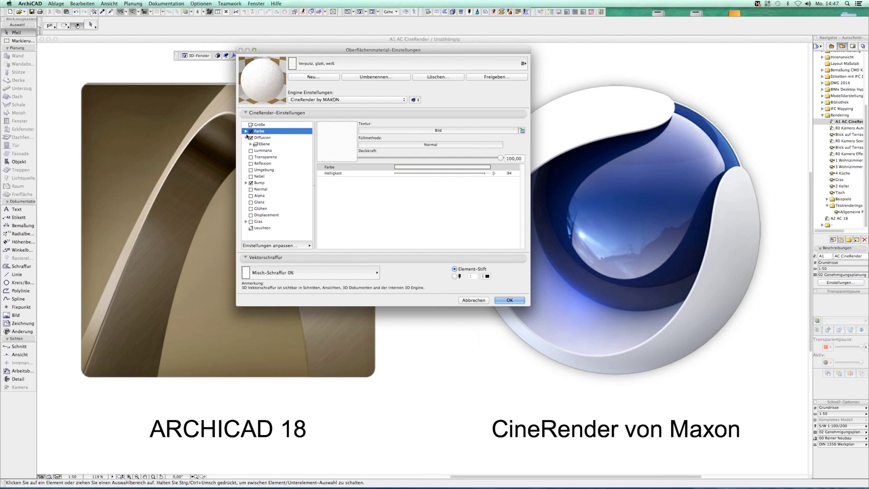
pyautogui.click(261, 138)
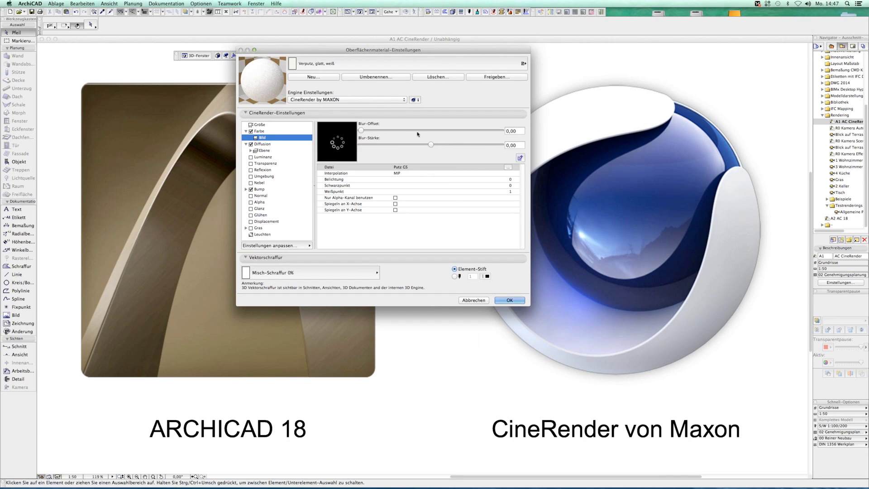
pyautogui.click(262, 131)
pyautogui.click(521, 130)
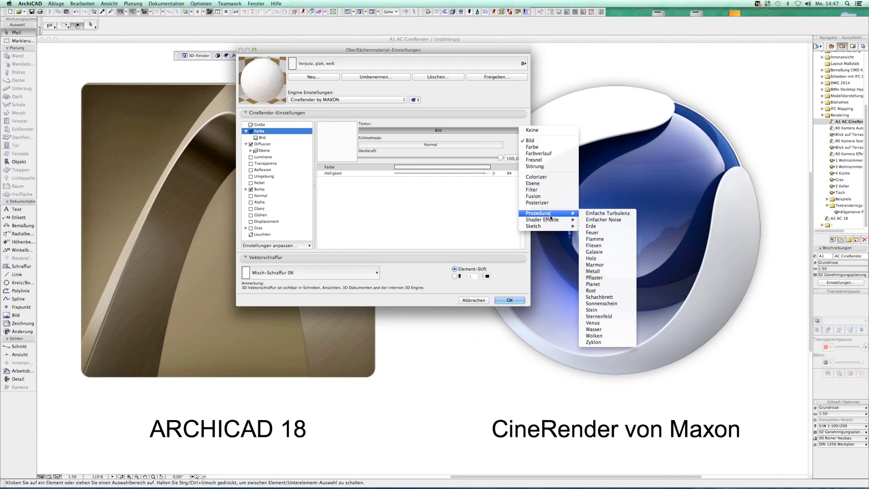
pyautogui.moveTo(536, 225)
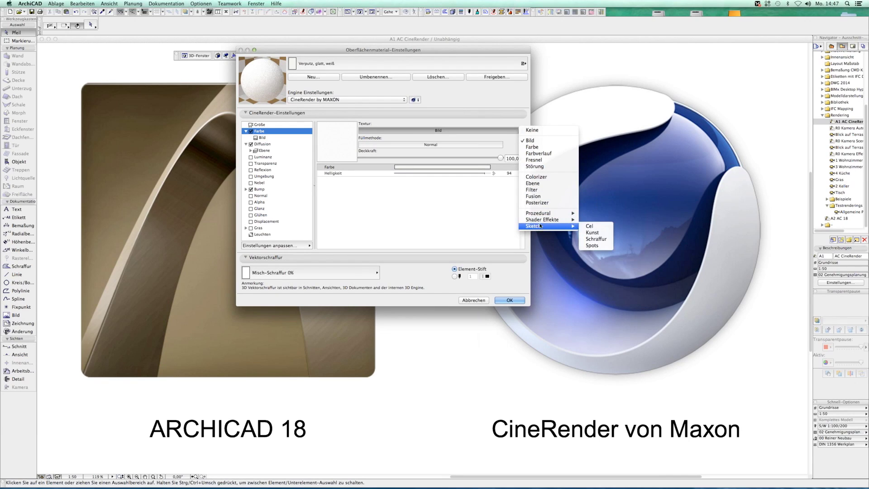
pyautogui.click(407, 198)
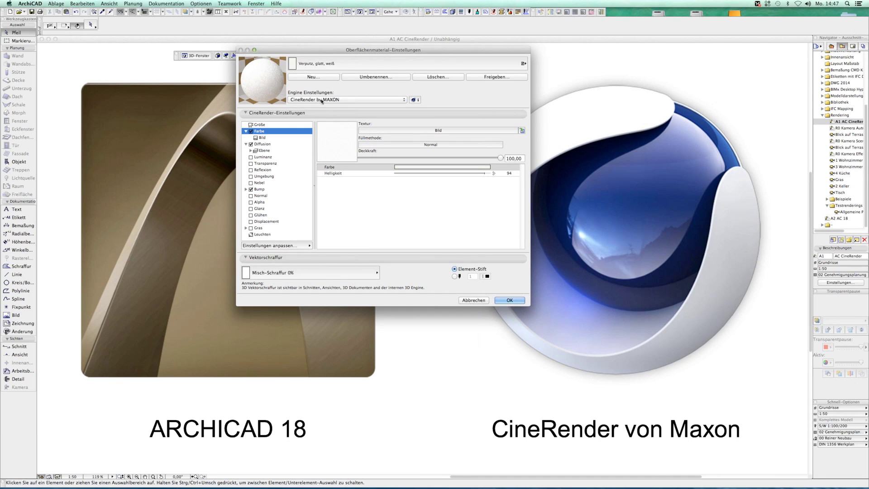
pyautogui.click(280, 246)
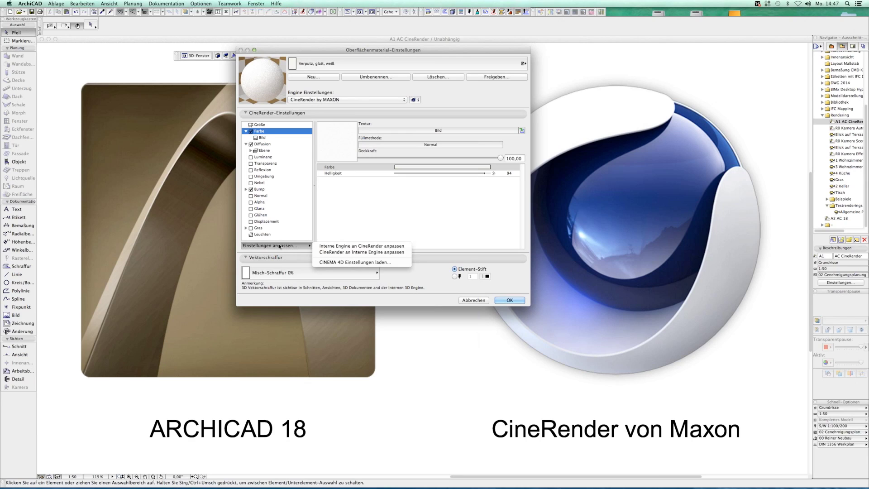
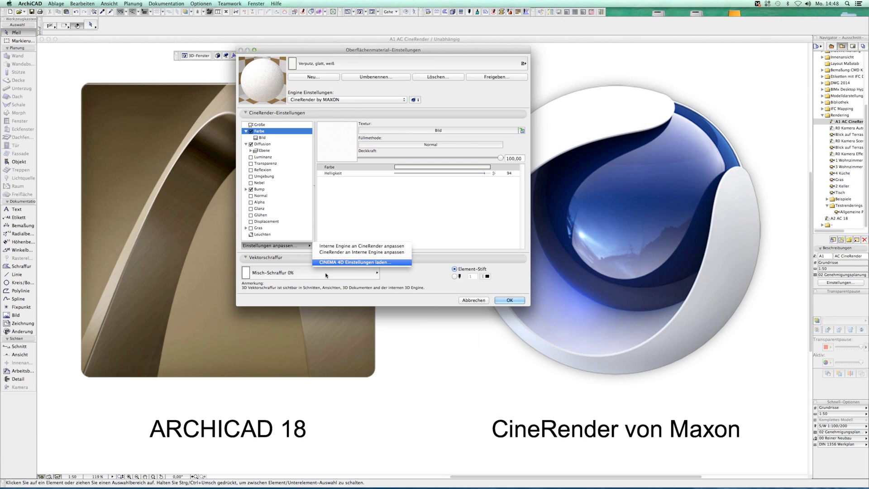
# - Close the surface material settings unchanged and open the R0 Kamera Auto camera view
pyautogui.press('Escape')
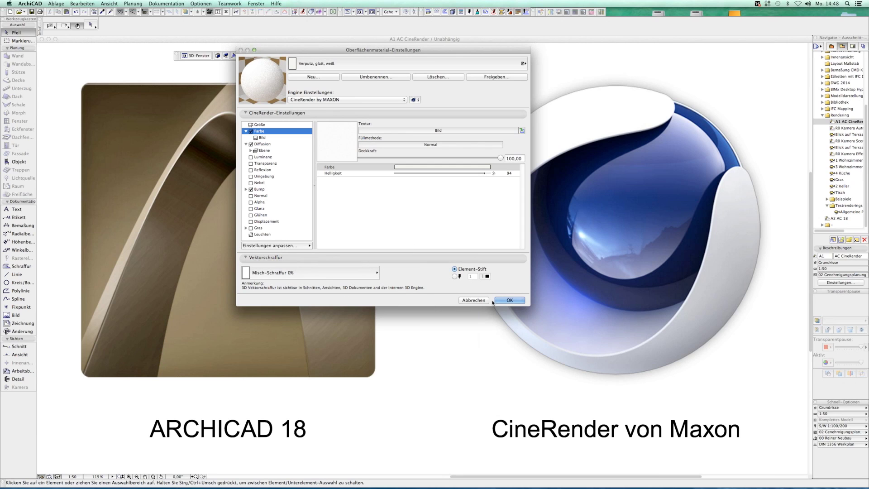
pyautogui.click(479, 302)
pyautogui.doubleClick(848, 128)
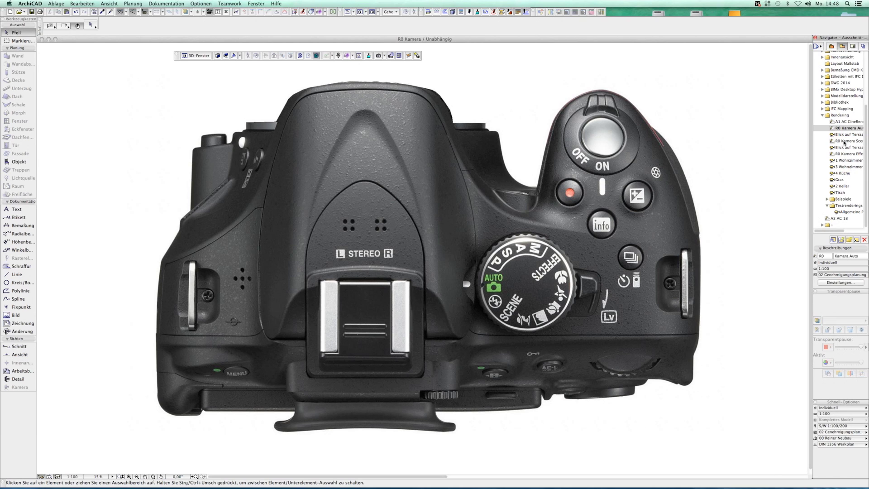
# - Open the R0 Kamera Scene view, then the Blick auf Terrasse 3D view
pyautogui.doubleClick(843, 143)
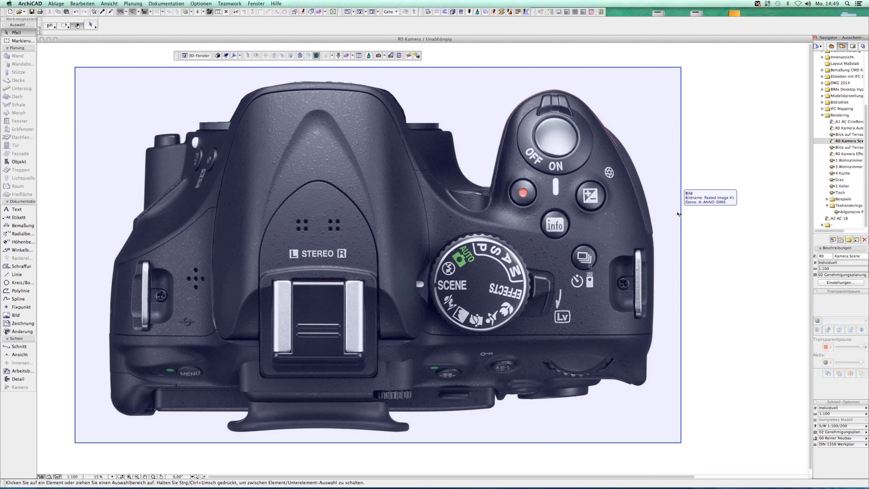
pyautogui.click(848, 135)
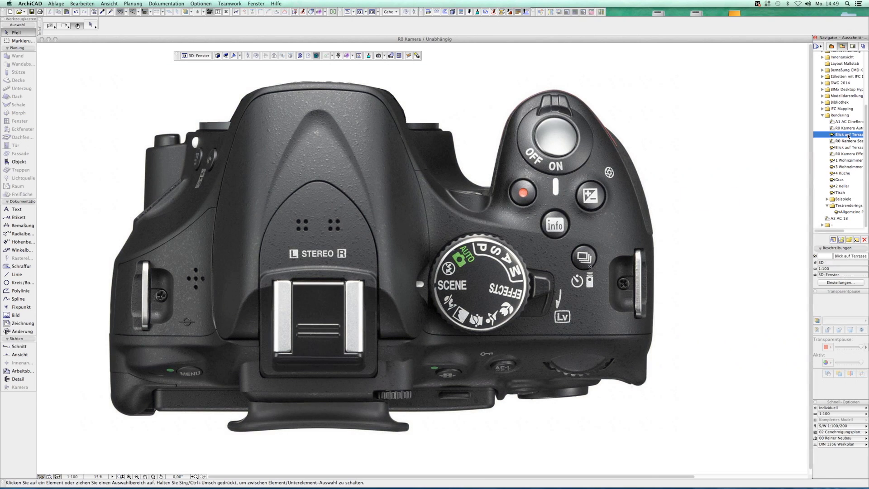
pyautogui.doubleClick(848, 135)
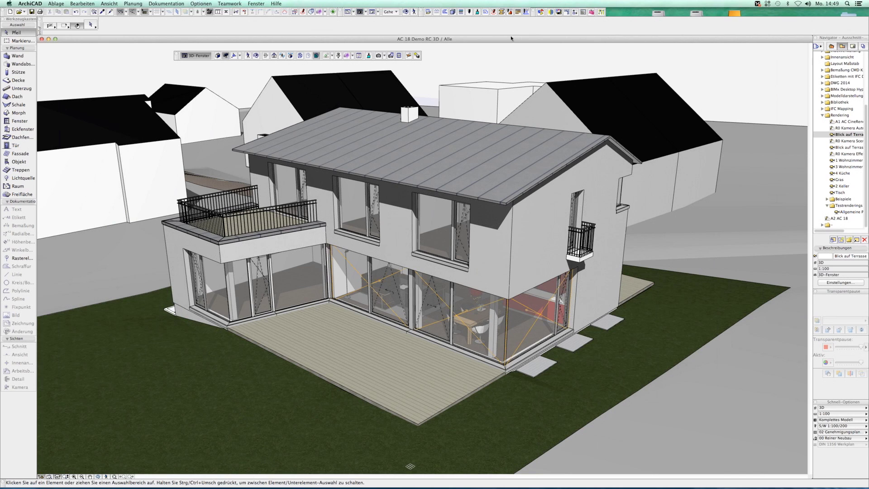
# - Start a photorealistic render of the terrace view and monitor CPU load in Activity Monitor
pyautogui.click(378, 56)
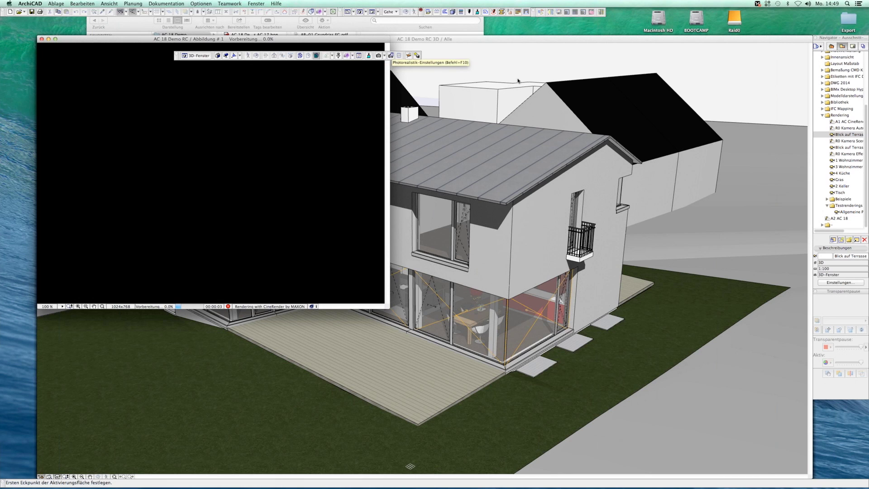
pyautogui.click(846, 4)
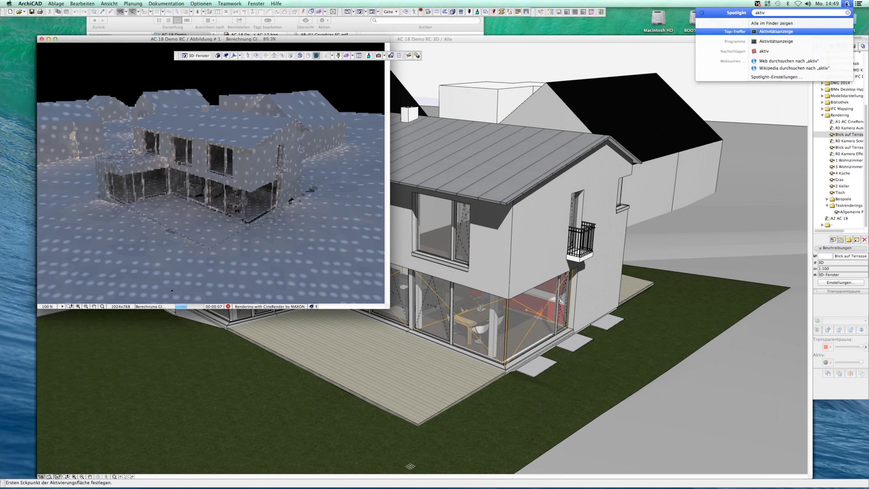
pyautogui.click(846, 3)
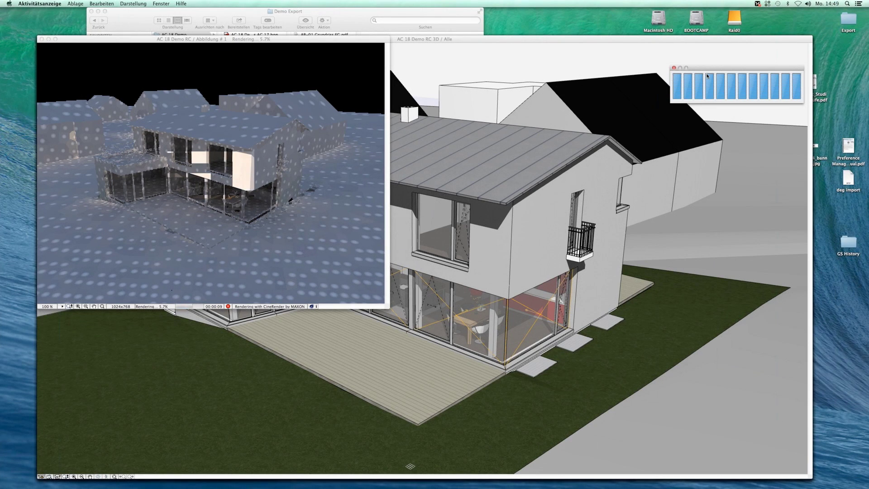
pyautogui.moveTo(710, 69); pyautogui.dragTo(533, 69)
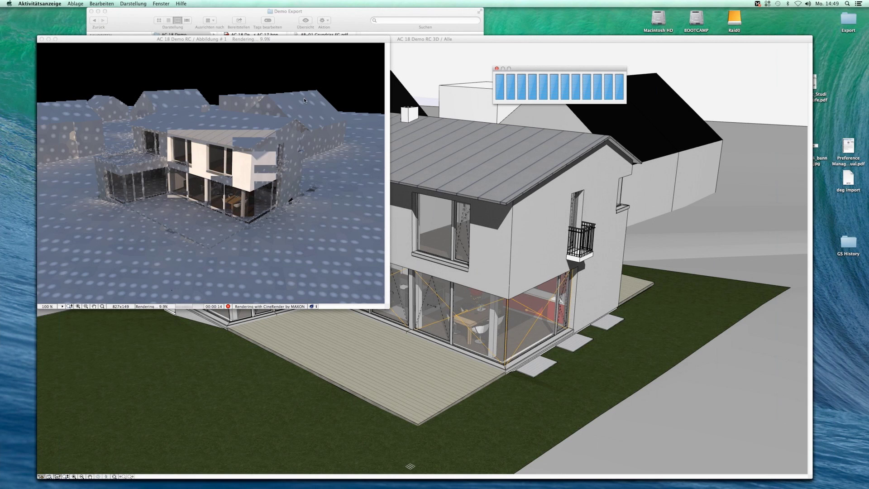
pyautogui.moveTo(263, 39); pyautogui.dragTo(259, 83)
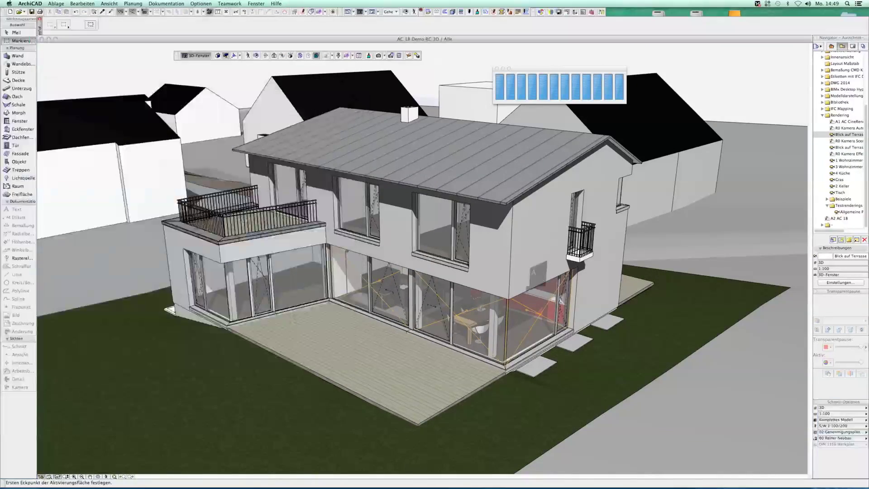
# - Bring the rendered picture forward, reposition it, and show the photorealistic render settings
pyautogui.press('F2')
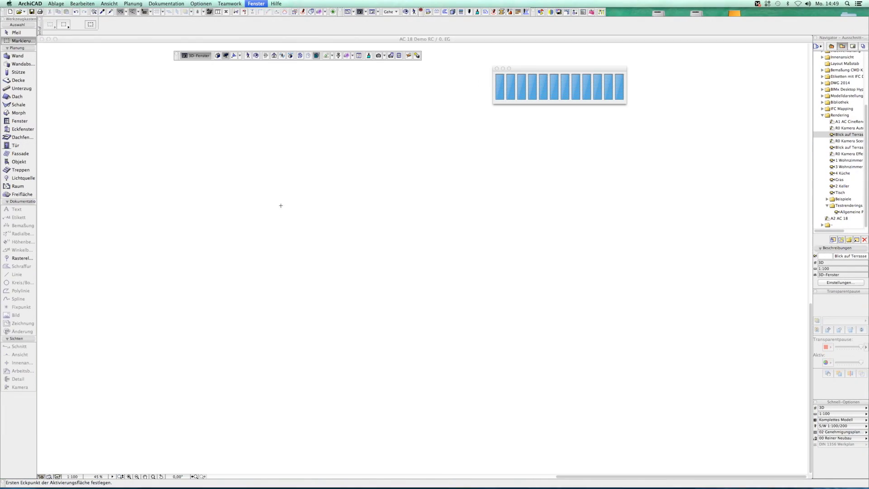
pyautogui.click(256, 4)
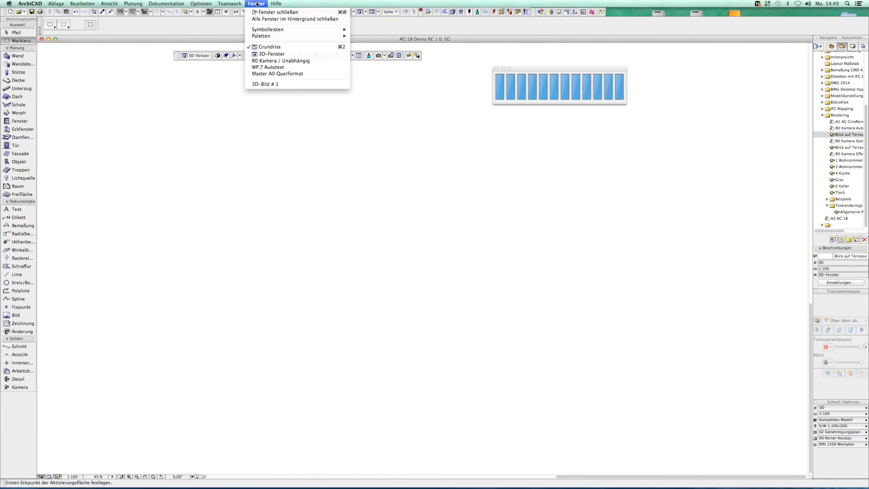
pyautogui.click(268, 86)
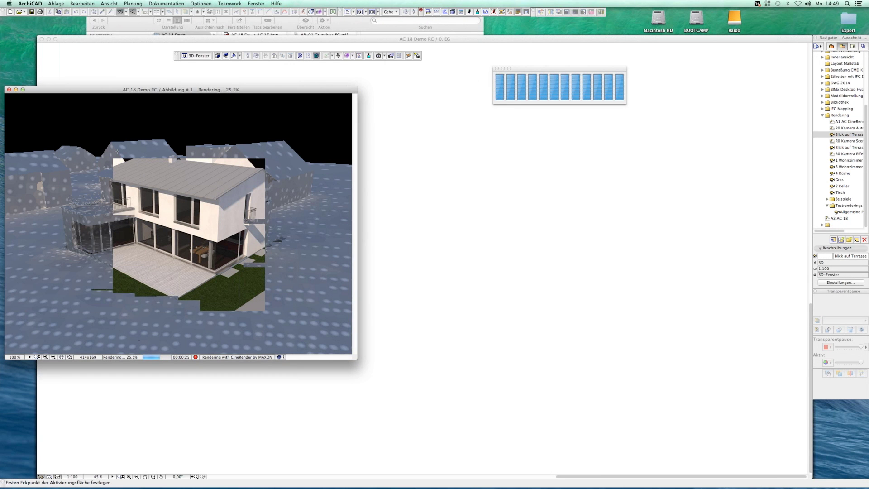
pyautogui.moveTo(172, 89); pyautogui.dragTo(262, 67)
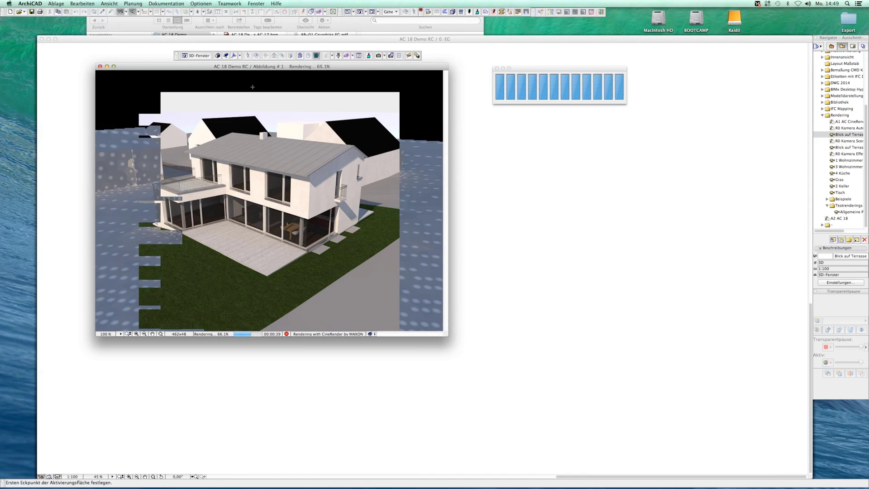
pyautogui.click(392, 57)
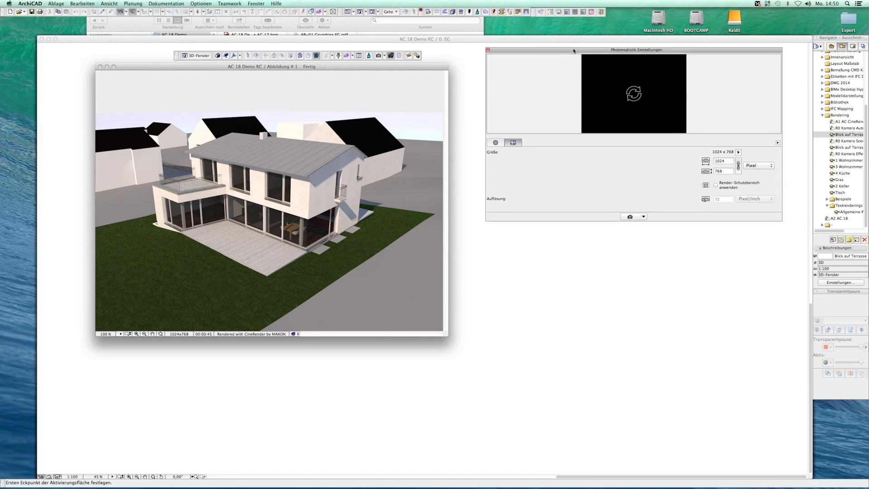
# - Resize and reposition the render settings palette and expand the full scene settings
pyautogui.moveTo(485, 118); pyautogui.dragTo(522, 117)
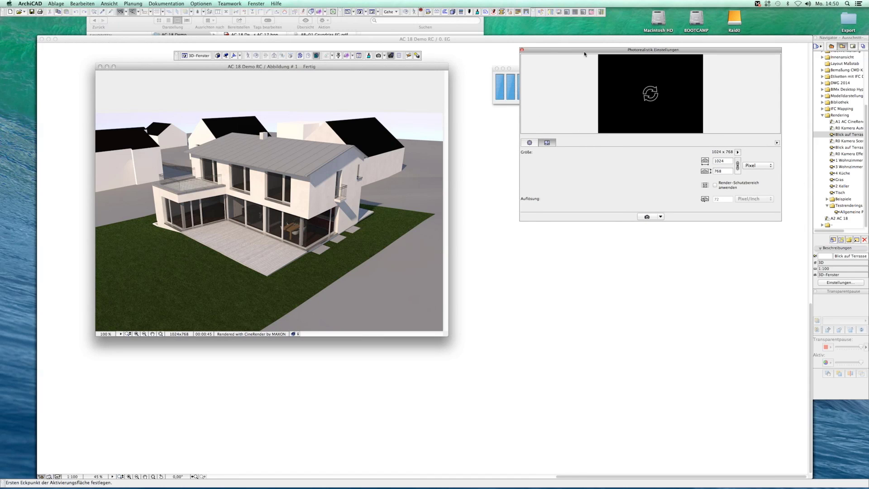
pyautogui.moveTo(584, 54); pyautogui.dragTo(554, 61)
pyautogui.click(501, 149)
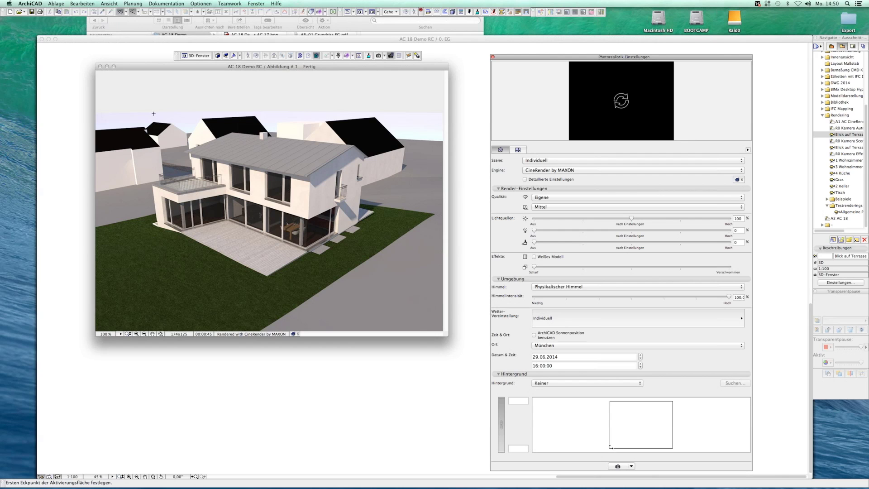
# - Close the rendered image without saving and reopen the Blick auf Terrasse 3D view
pyautogui.click(100, 66)
pyautogui.click(619, 181)
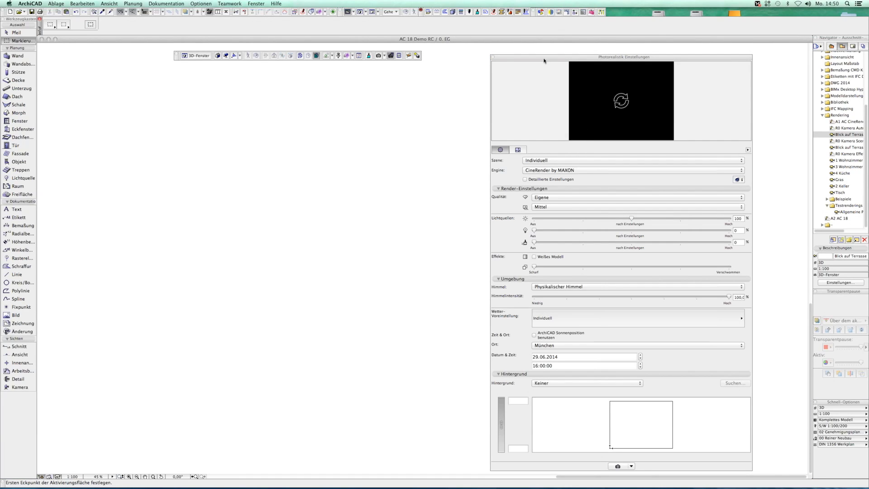
pyautogui.moveTo(544, 60); pyautogui.dragTo(595, 49)
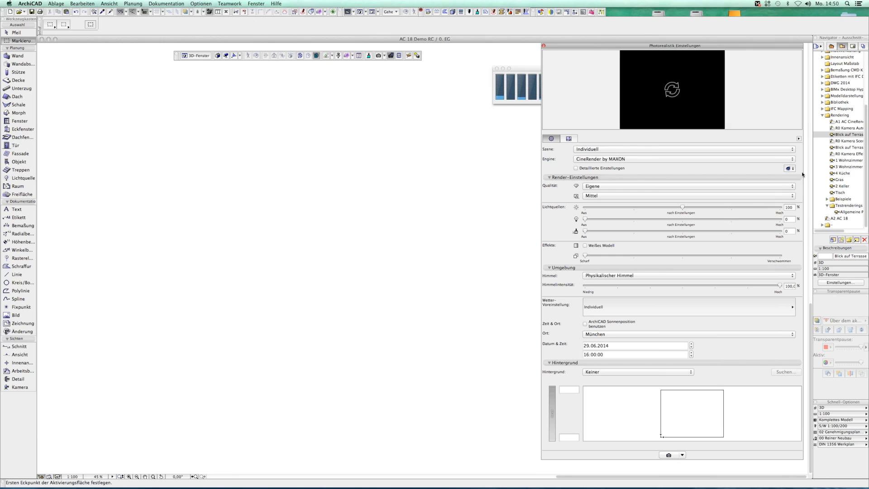
pyautogui.click(837, 135)
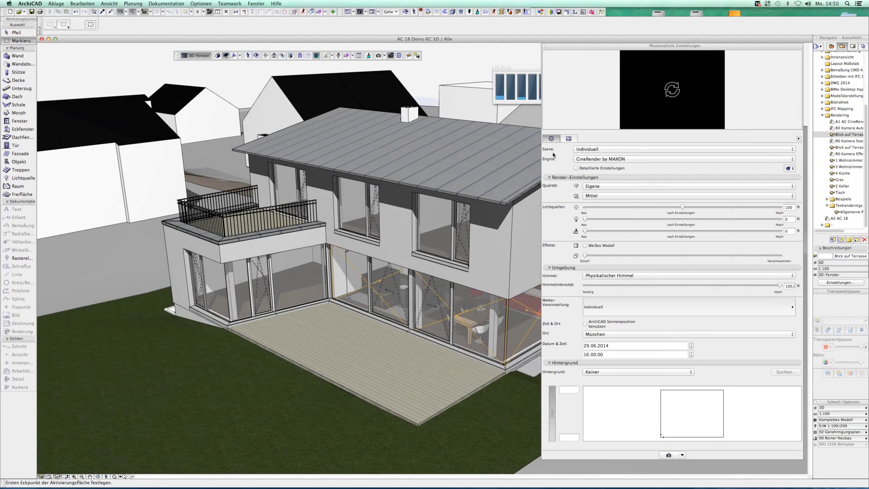
# - Apply the 'Außen Tageslicht, schnell' scene from the Photorealismus exterior daylight presets
pyautogui.click(585, 149)
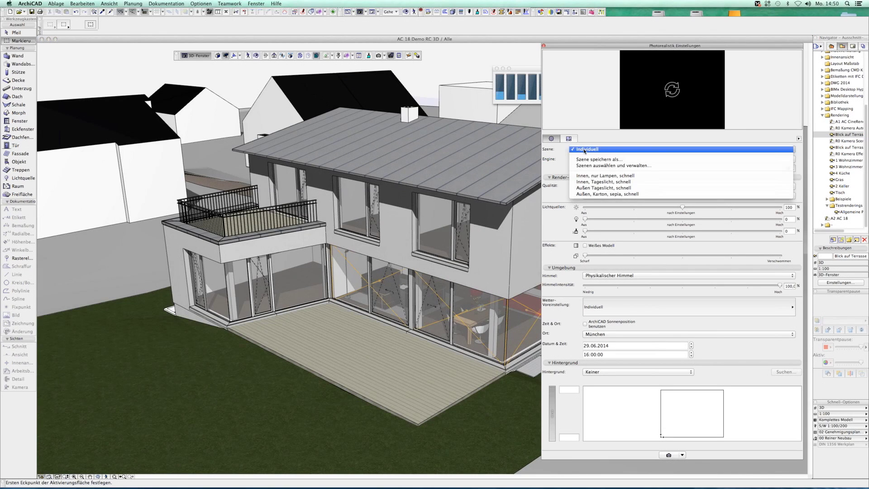
pyautogui.press('Escape')
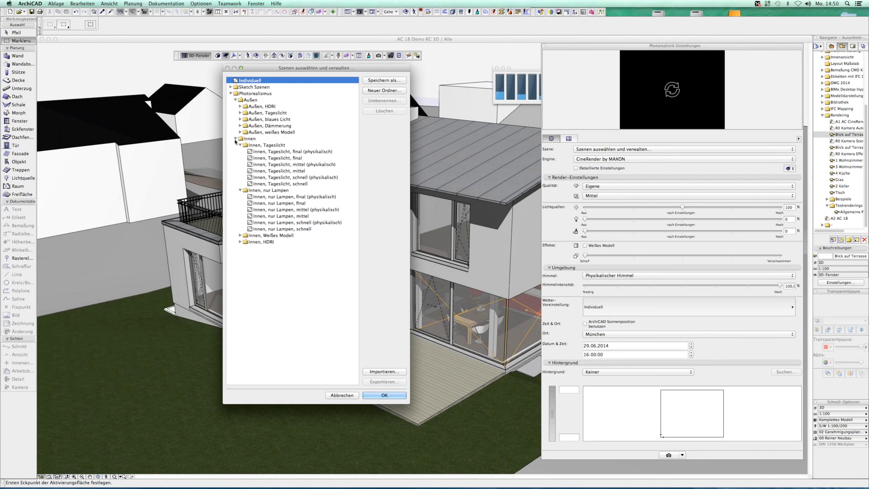
pyautogui.click(235, 139)
pyautogui.click(230, 87)
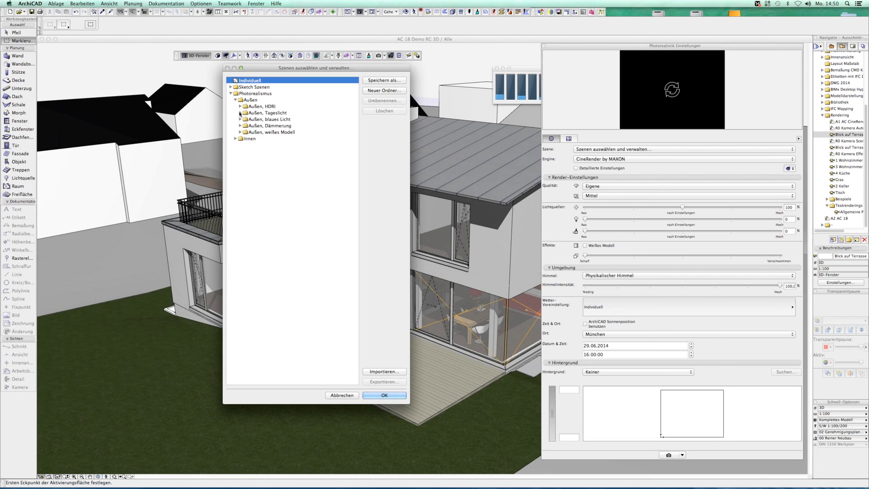
pyautogui.click(240, 112)
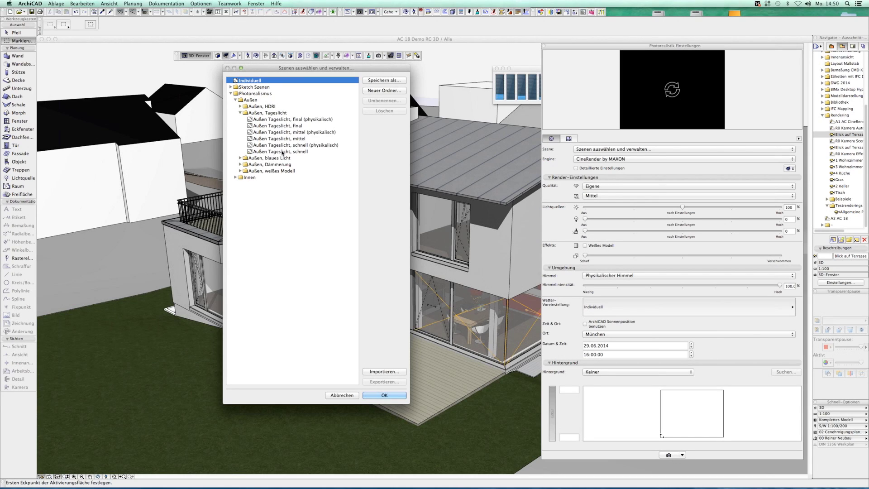
pyautogui.click(282, 153)
pyautogui.click(397, 394)
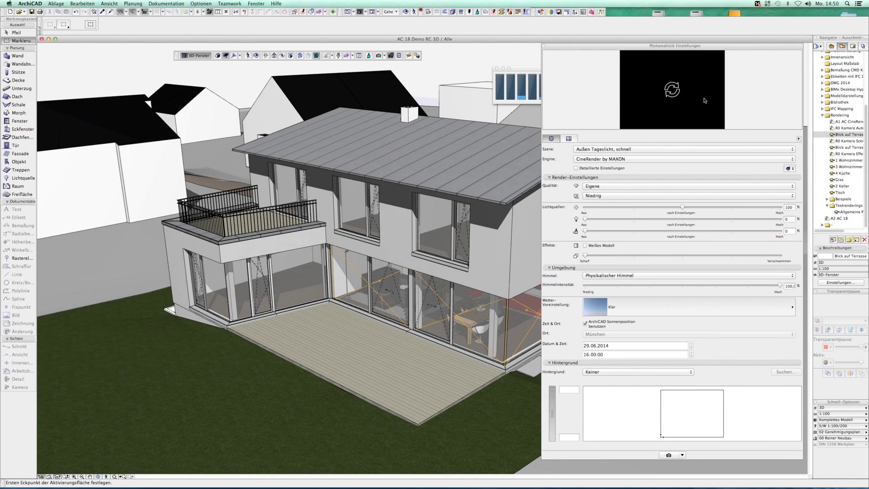
pyautogui.moveTo(566, 44); pyautogui.dragTo(479, 43)
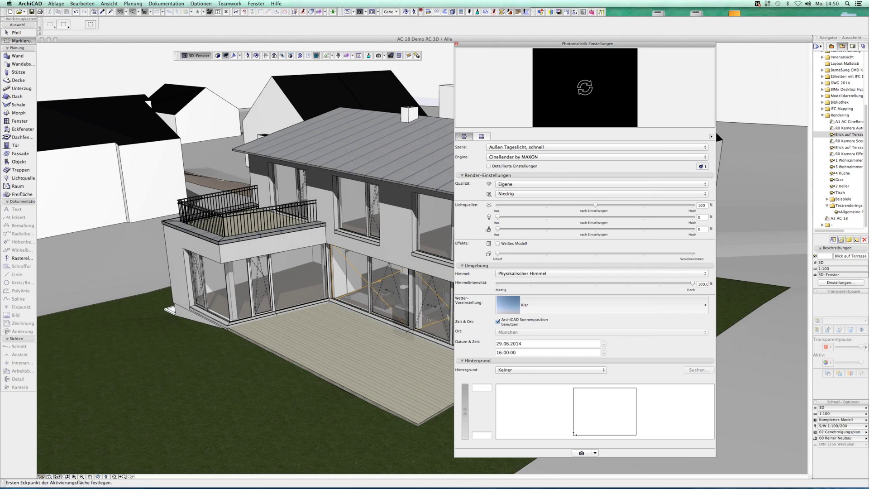
# - Review the weather and sky options, keeping Klar weather and the physical sky
pyautogui.click(520, 306)
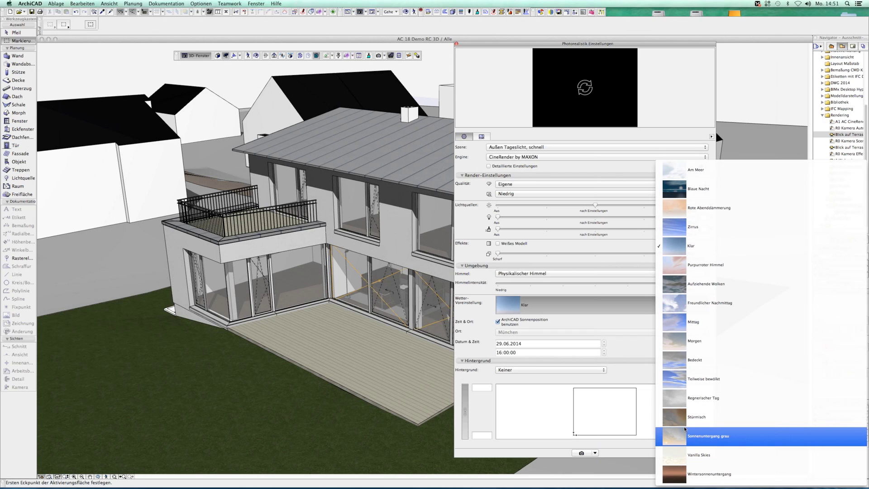
pyautogui.click(507, 312)
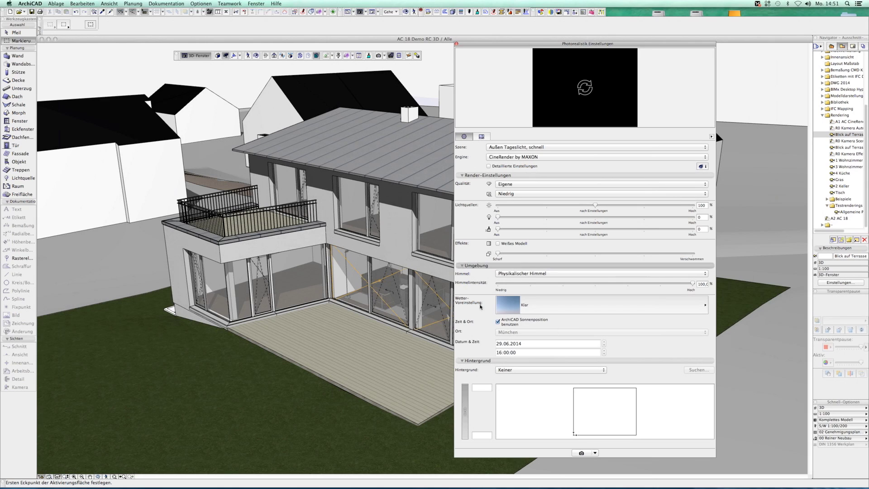
pyautogui.click(511, 273)
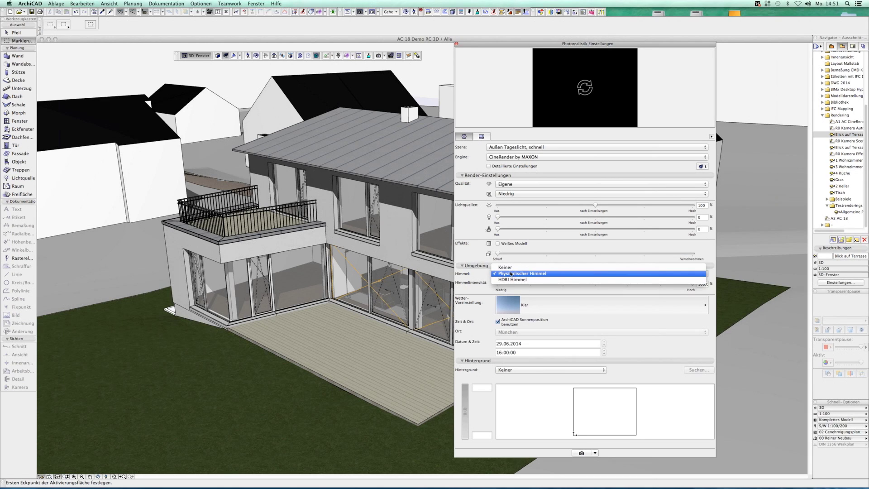
pyautogui.click(511, 273)
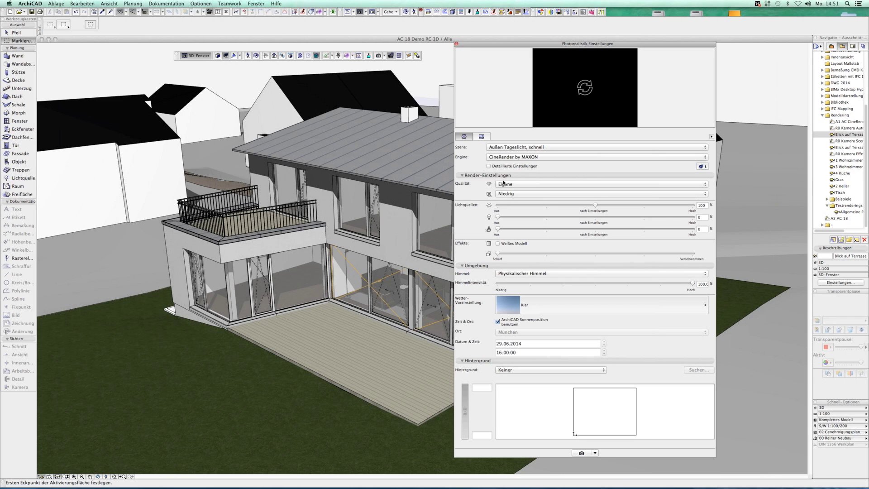
# - Review the render and detail quality levels, keeping Niedrig, and collapse the background section
pyautogui.click(506, 184)
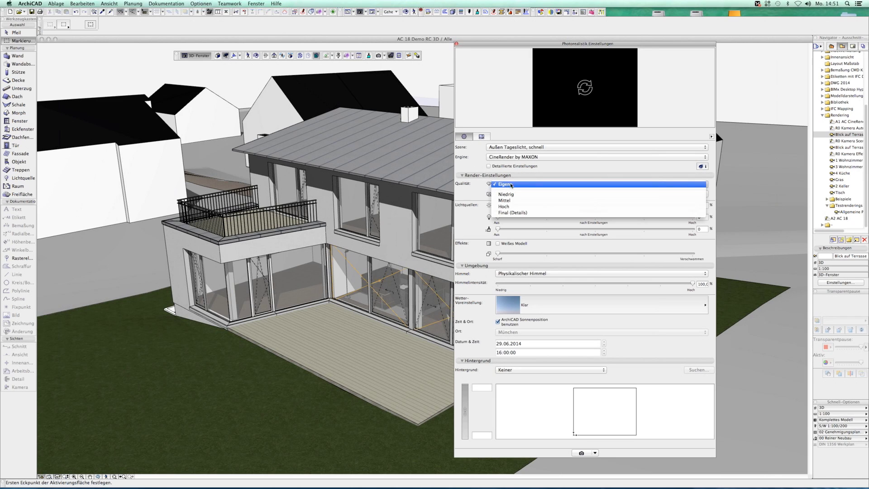
pyautogui.click(468, 188)
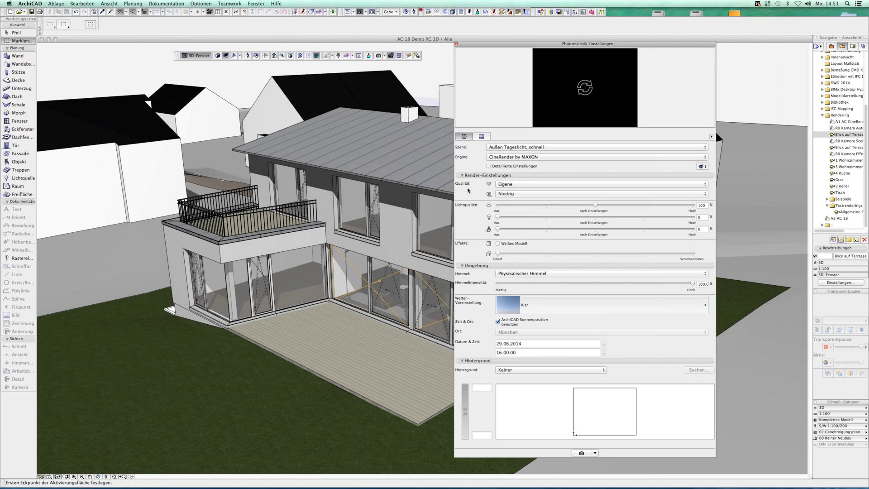
pyautogui.click(516, 194)
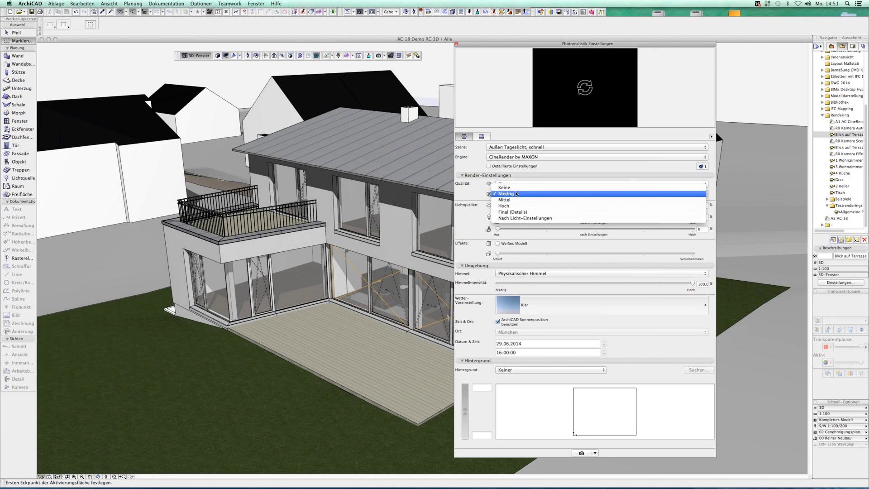
pyautogui.click(581, 220)
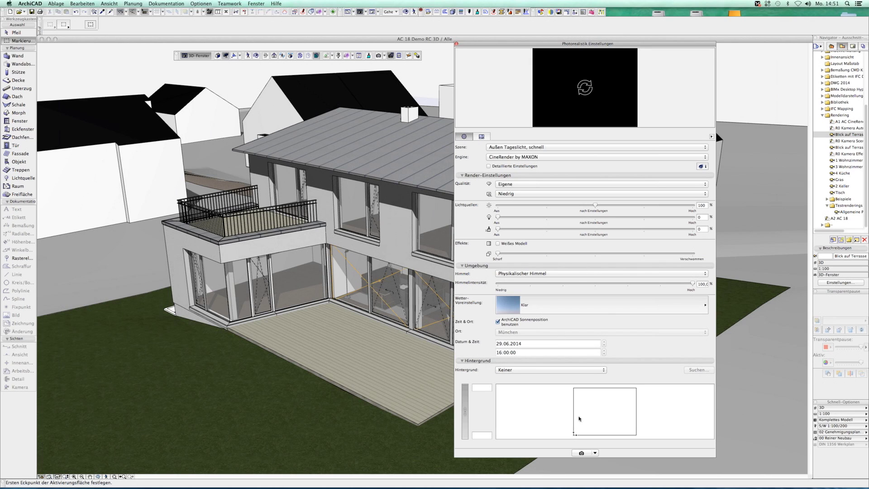
pyautogui.click(496, 361)
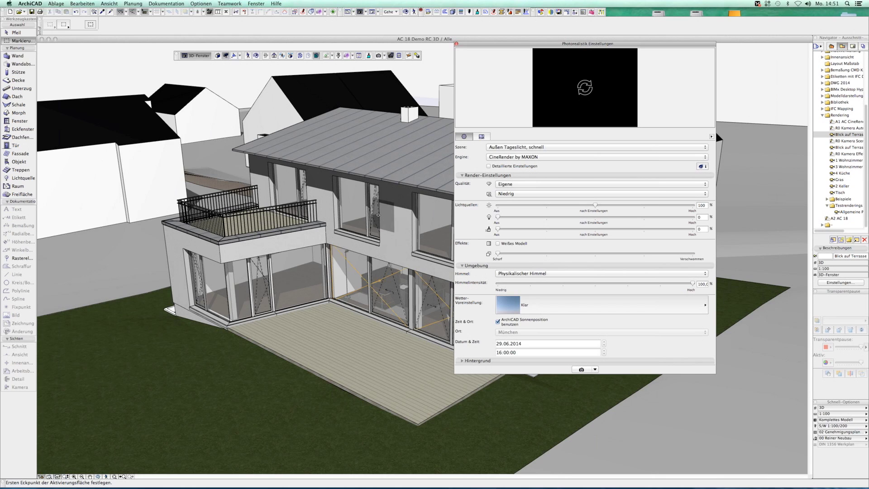
# - Set the weather preset to Zirrus and render the terrace view
pyautogui.scroll(2, 377, 212)
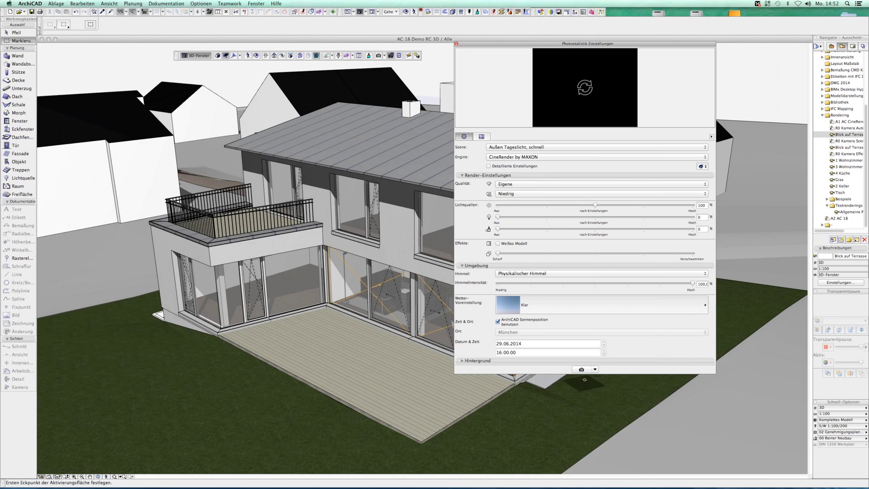
pyautogui.click(545, 303)
pyautogui.click(718, 368)
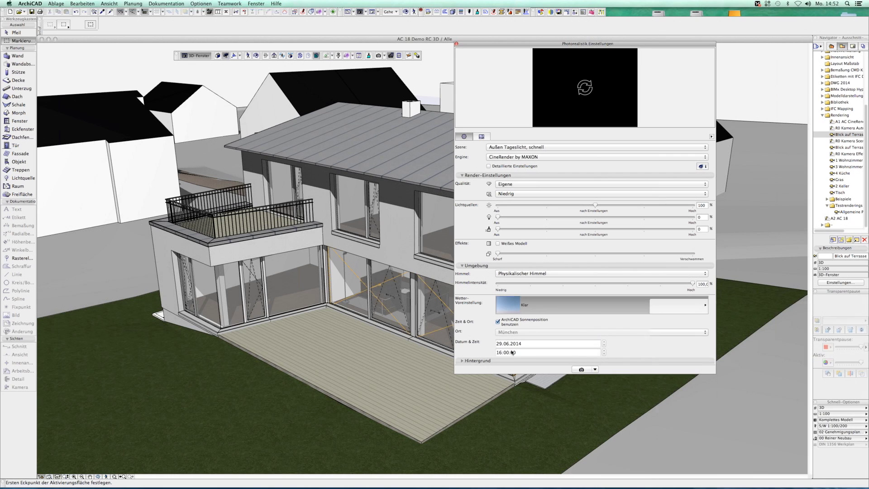
pyautogui.write('08')
pyautogui.click(582, 370)
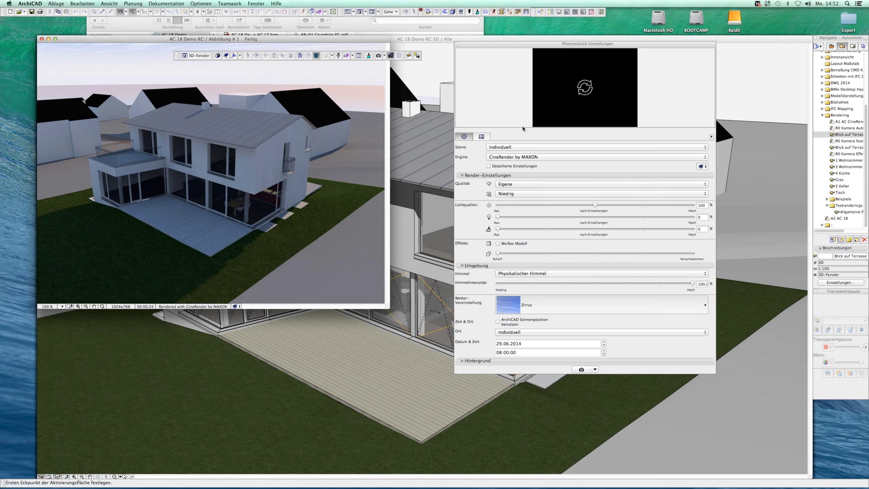
# - Close the render without saving and open the R0 Kamera Scene view
pyautogui.click(42, 39)
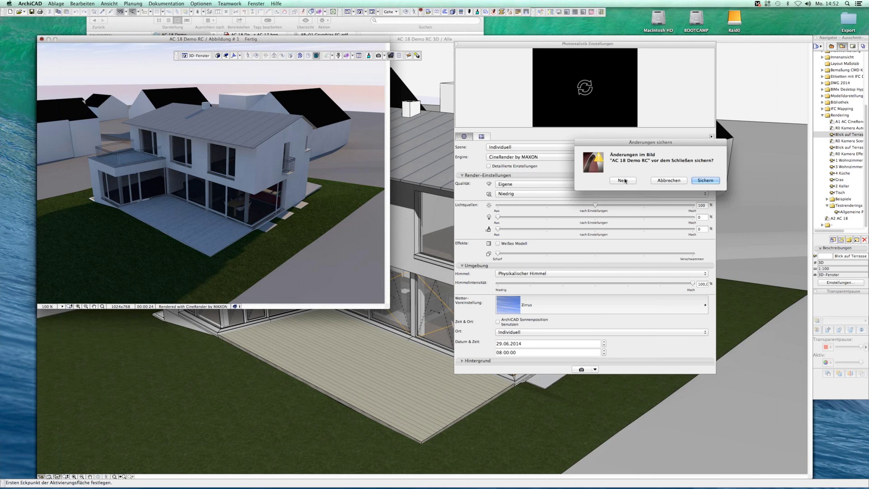
pyautogui.click(622, 180)
pyautogui.doubleClick(842, 141)
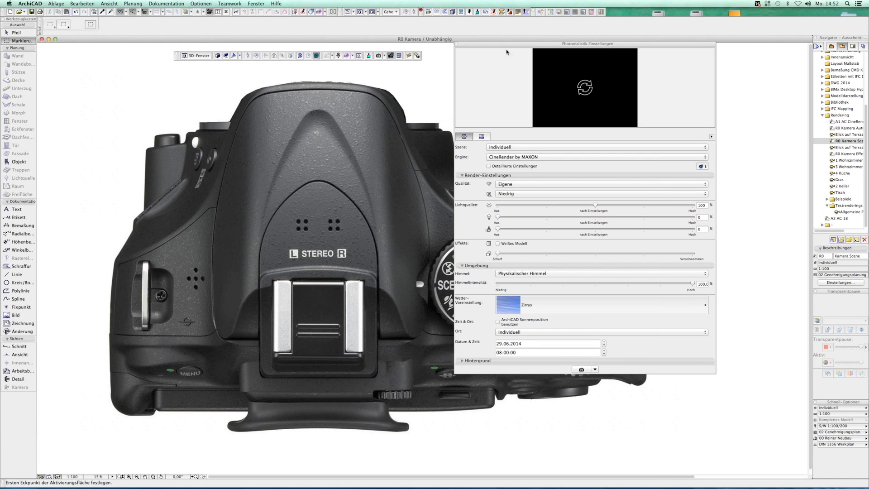
pyautogui.moveTo(500, 43)
pyautogui.mouseDown()
pyautogui.moveTo(654, 53)
pyautogui.moveTo(575, 55)
pyautogui.mouseUp()
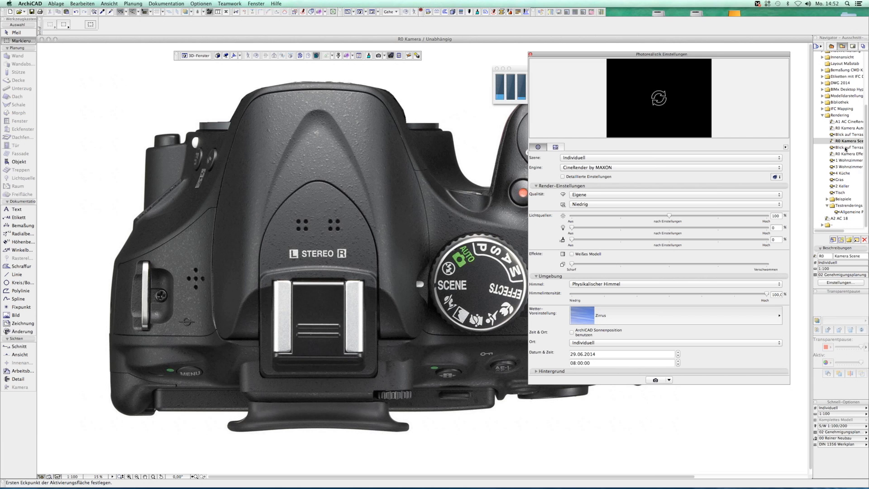
# - Open the 3 Wohnzimmer view and apply the 'Innen, Tageslicht, schnell' scene preset
pyautogui.doubleClick(845, 160)
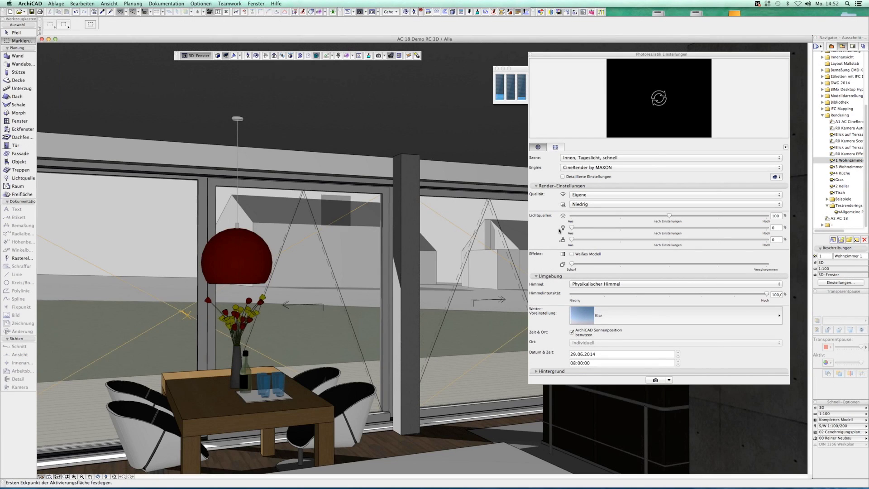
pyautogui.doubleClick(846, 166)
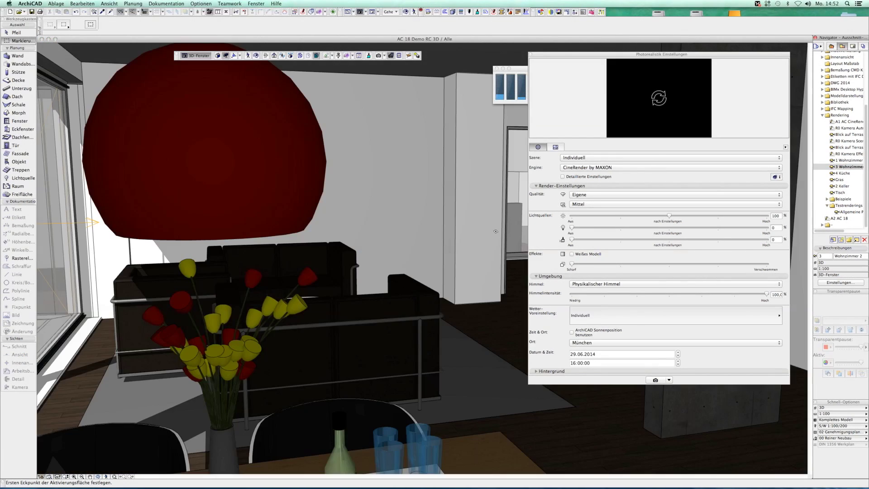
pyautogui.click(571, 157)
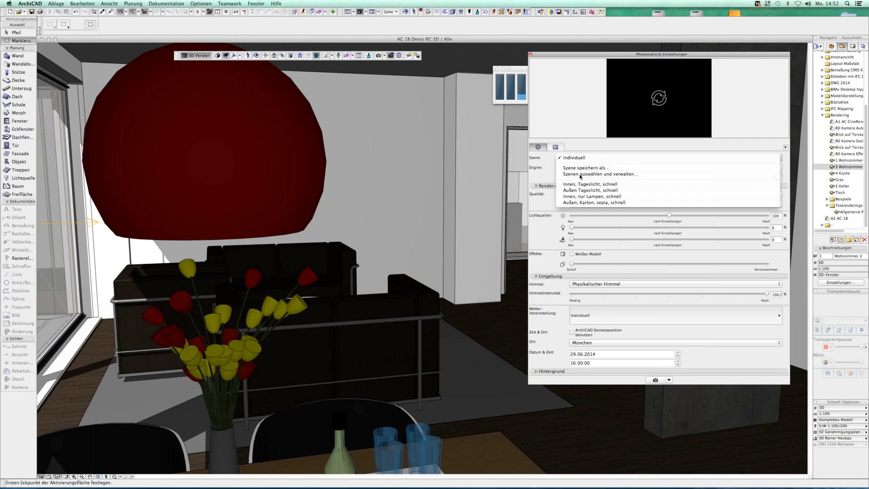
pyautogui.click(581, 174)
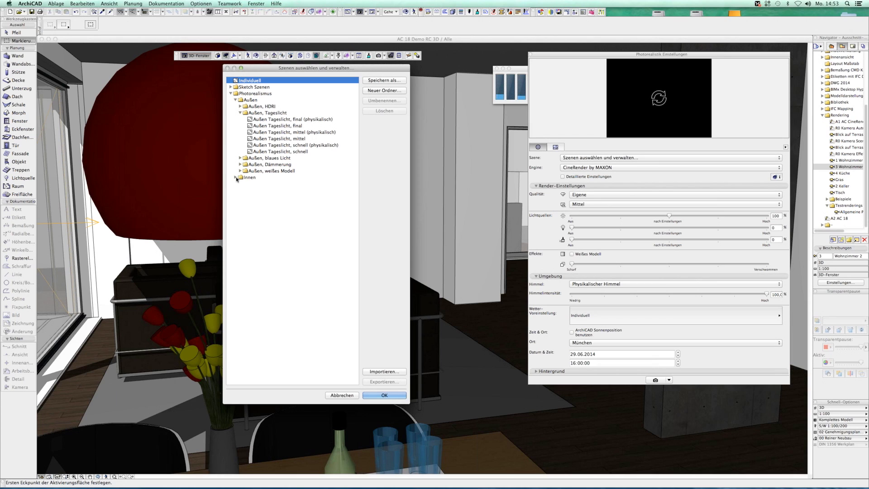
pyautogui.click(236, 177)
pyautogui.click(240, 184)
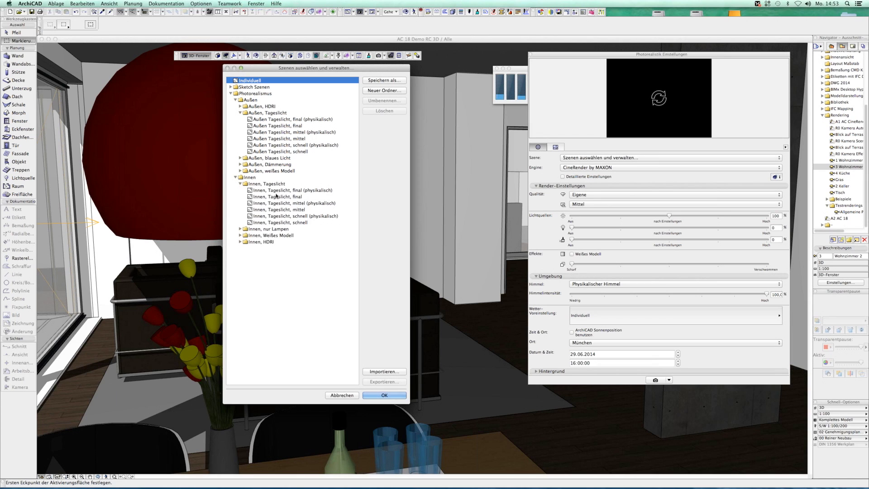
pyautogui.click(283, 223)
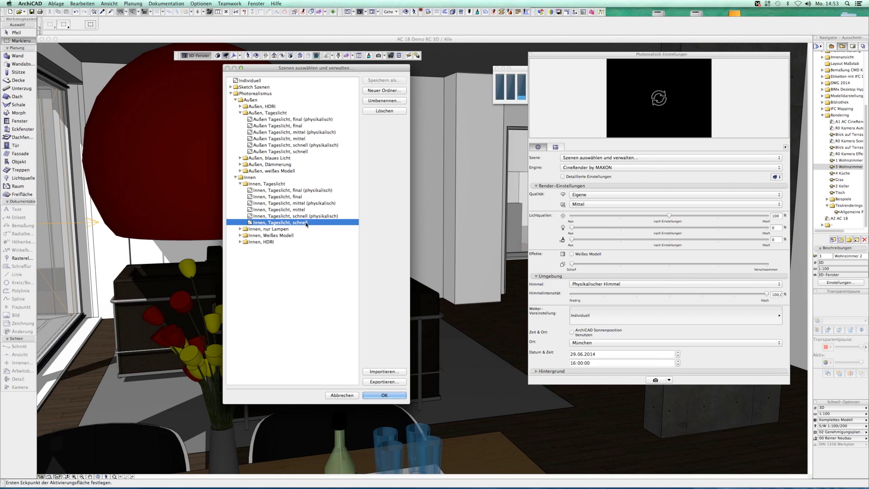
pyautogui.click(385, 395)
# - Render the living room, keep quality at Eigene, and close the render without saving
pyautogui.click(655, 380)
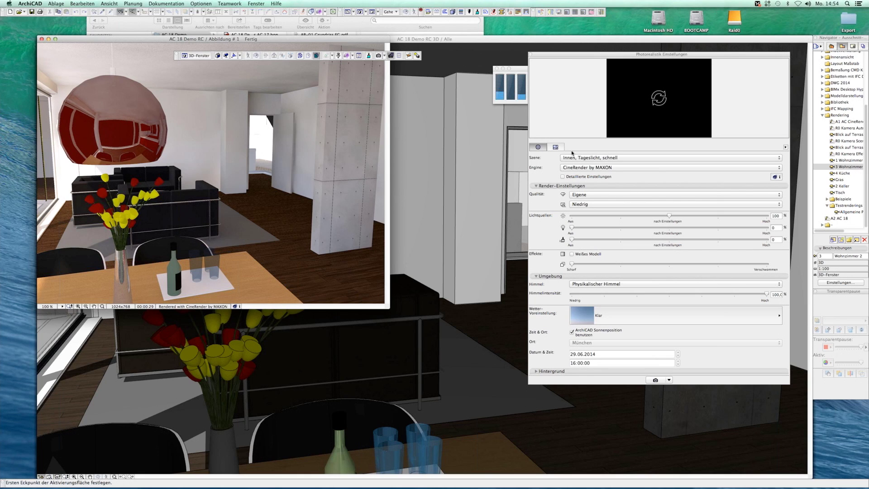
pyautogui.click(582, 206)
pyautogui.click(559, 207)
pyautogui.click(590, 195)
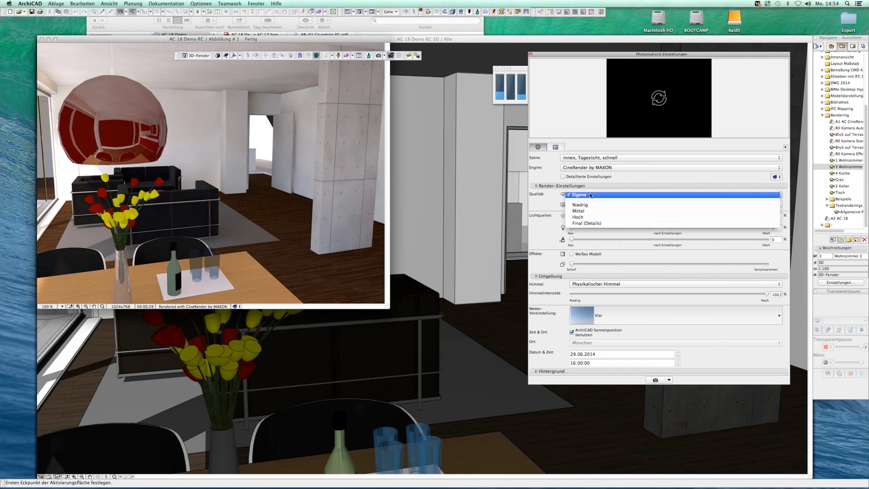
pyautogui.click(543, 204)
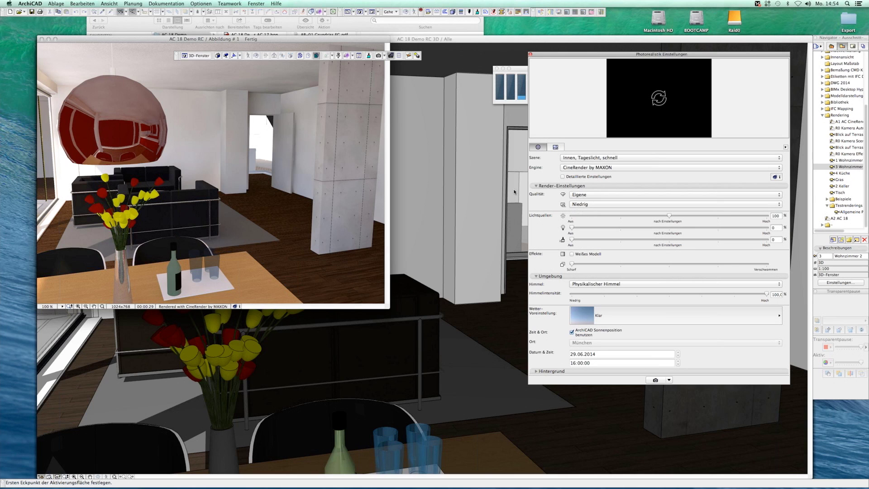
pyautogui.click(42, 39)
pyautogui.click(618, 180)
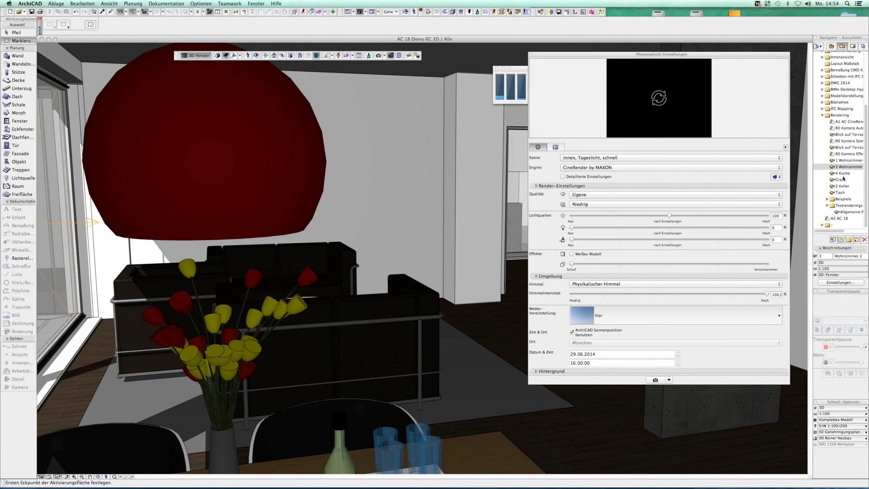
# - In the Blick auf Terrasse view, render only the framed balcony and glazed corner
pyautogui.doubleClick(847, 148)
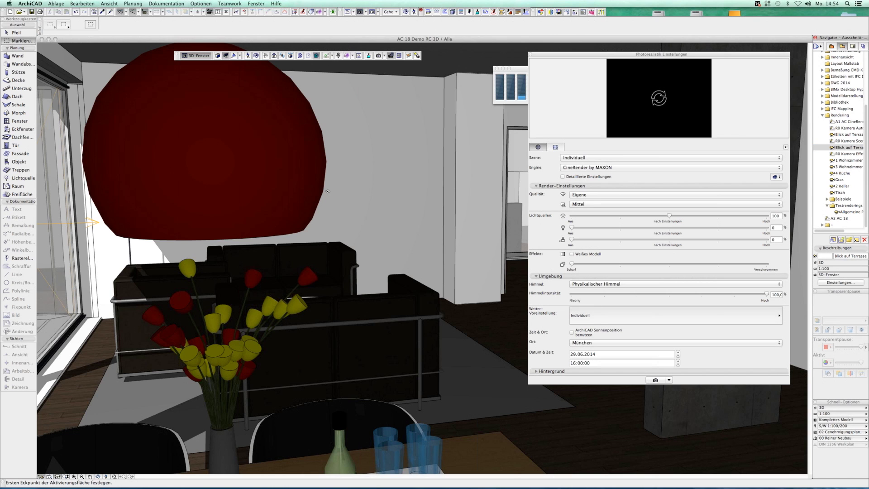
pyautogui.click(138, 191)
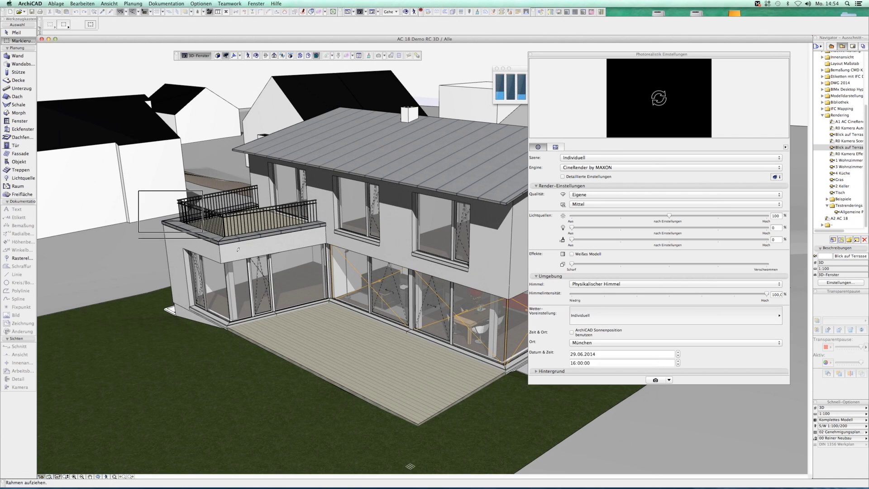
pyautogui.click(342, 330)
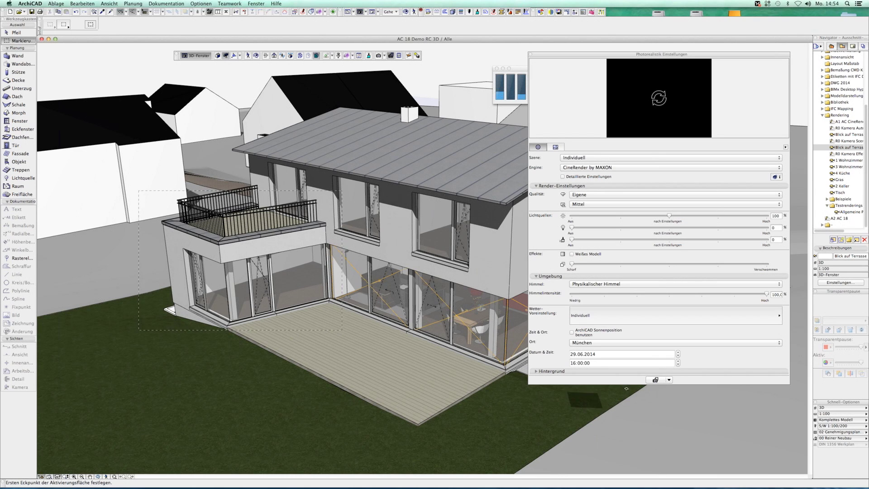
pyautogui.click(655, 380)
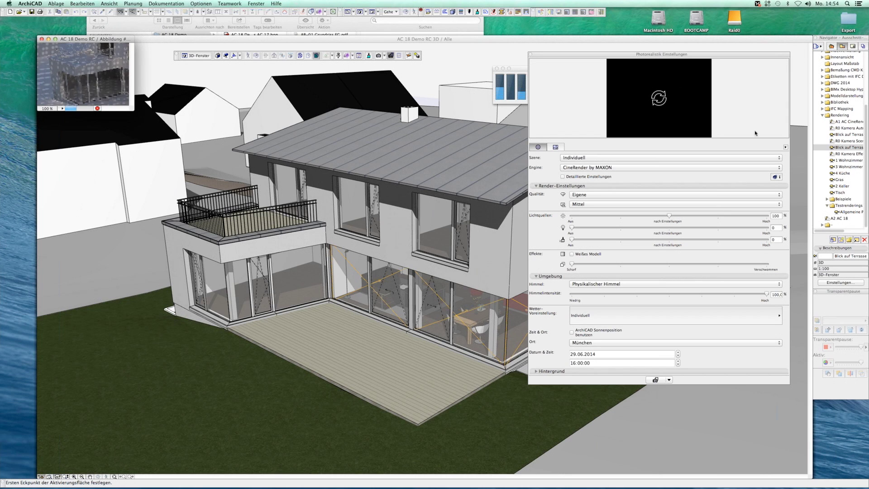
# - Set the preview to update automatically and keep the output size at 1024 × 768
pyautogui.click(785, 147)
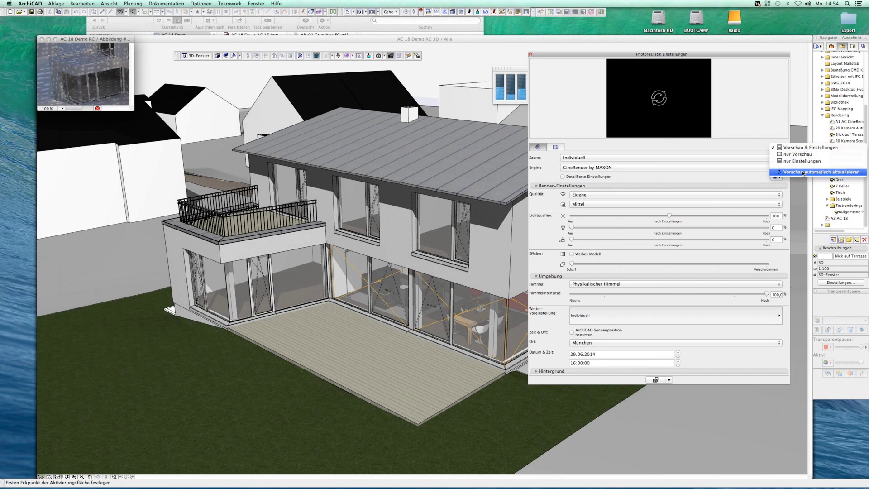
pyautogui.click(809, 172)
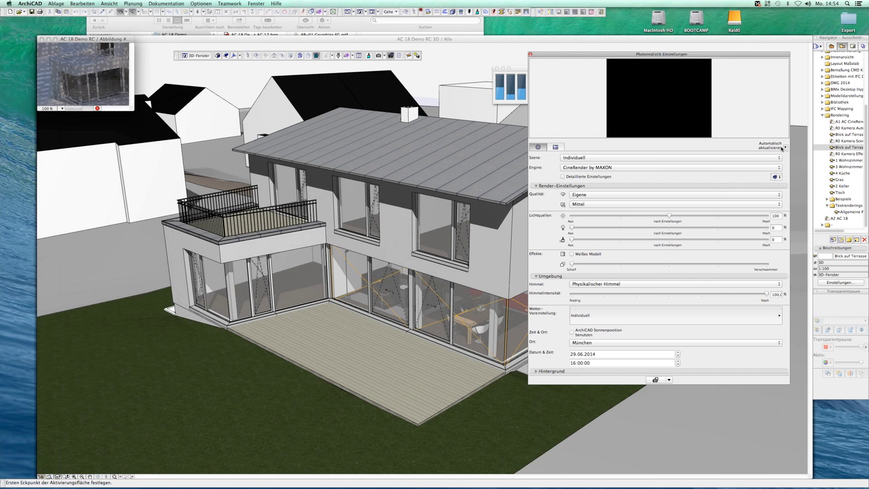
pyautogui.click(555, 147)
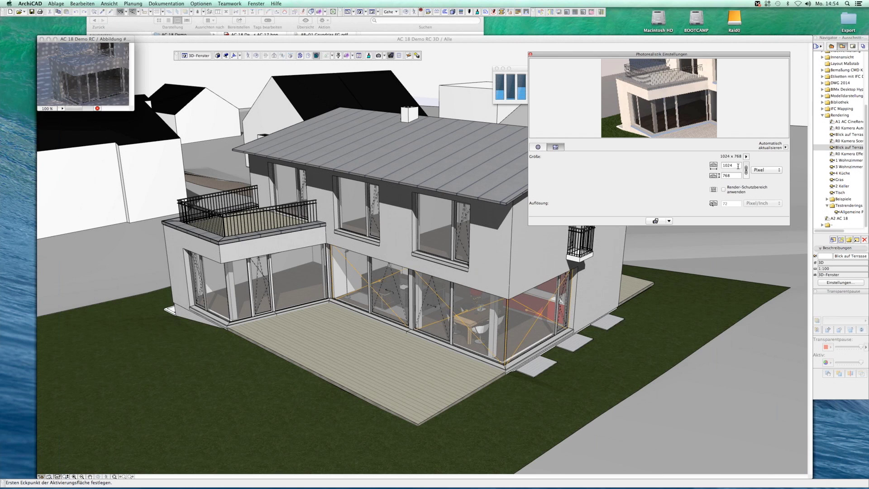
pyautogui.click(746, 156)
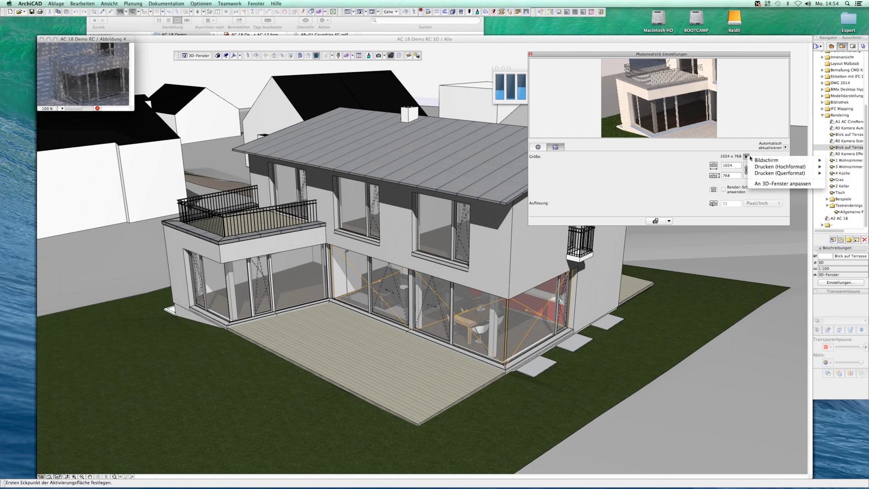
pyautogui.click(655, 185)
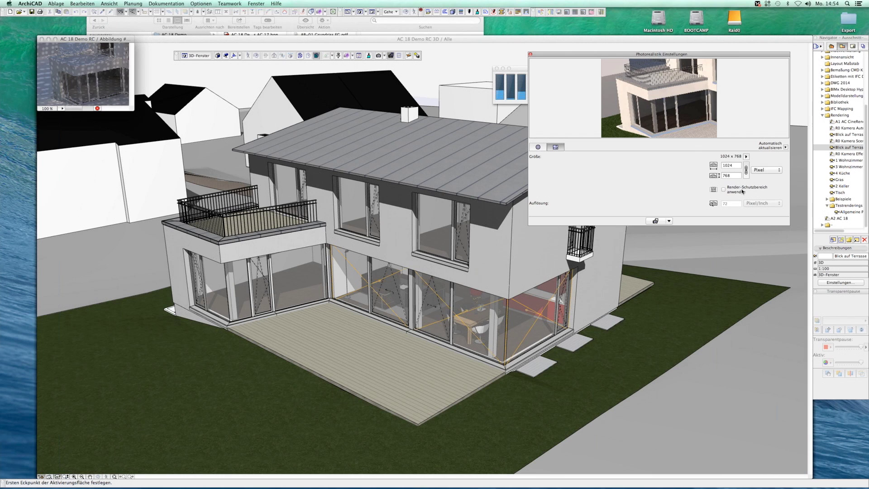
pyautogui.click(538, 146)
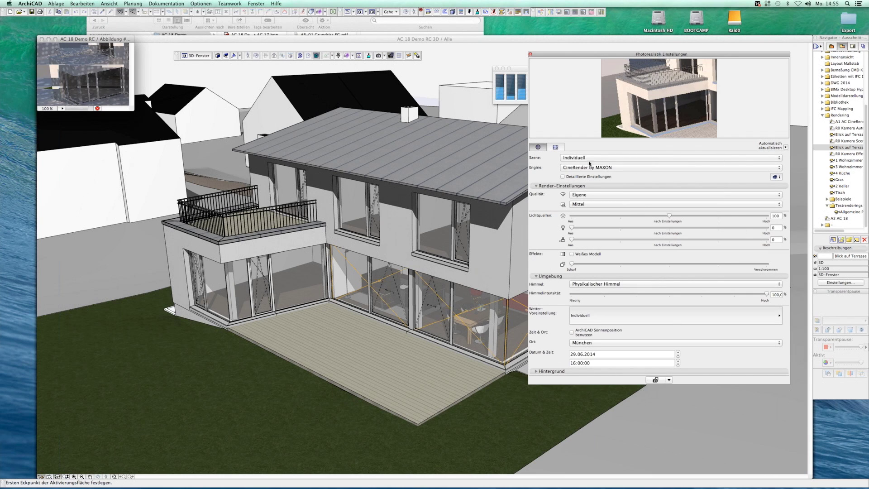
# - Open the Gras view, enable the detailed render settings, and enlarge the settings palette
pyautogui.doubleClick(847, 155)
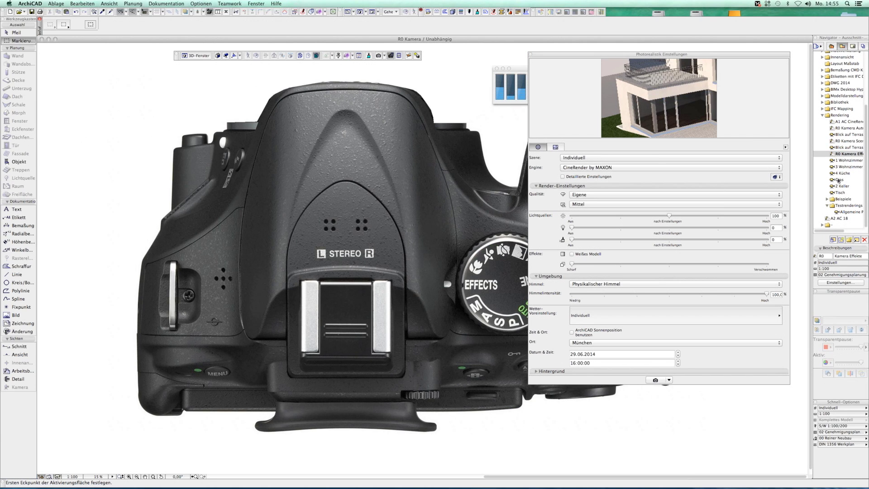
pyautogui.click(838, 179)
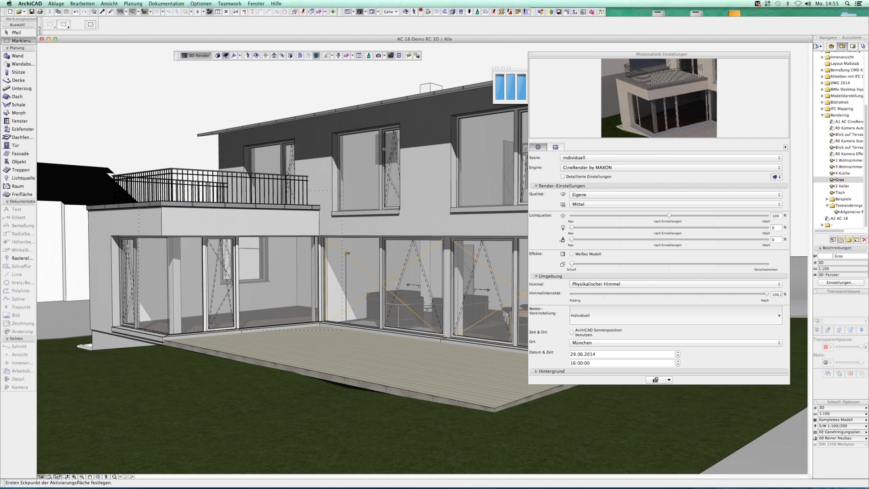
pyautogui.click(580, 176)
pyautogui.click(552, 262)
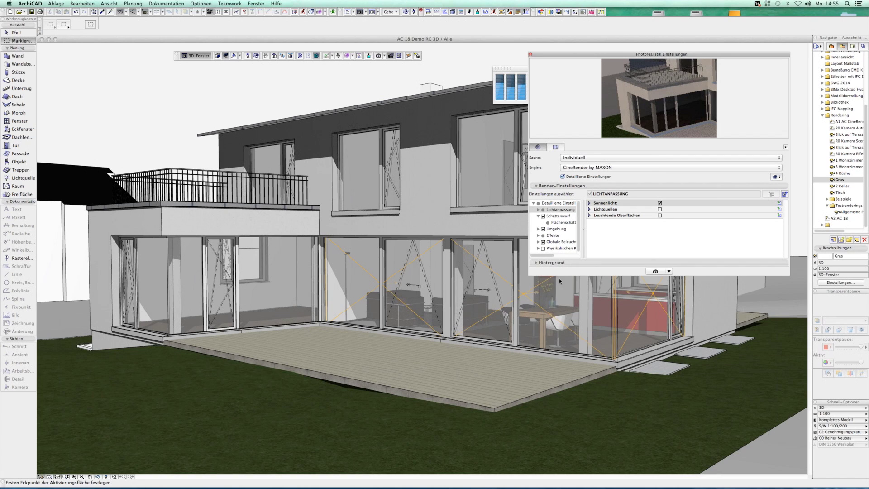
pyautogui.moveTo(559, 276); pyautogui.dragTo(559, 422)
pyautogui.moveTo(584, 292); pyautogui.dragTo(633, 290)
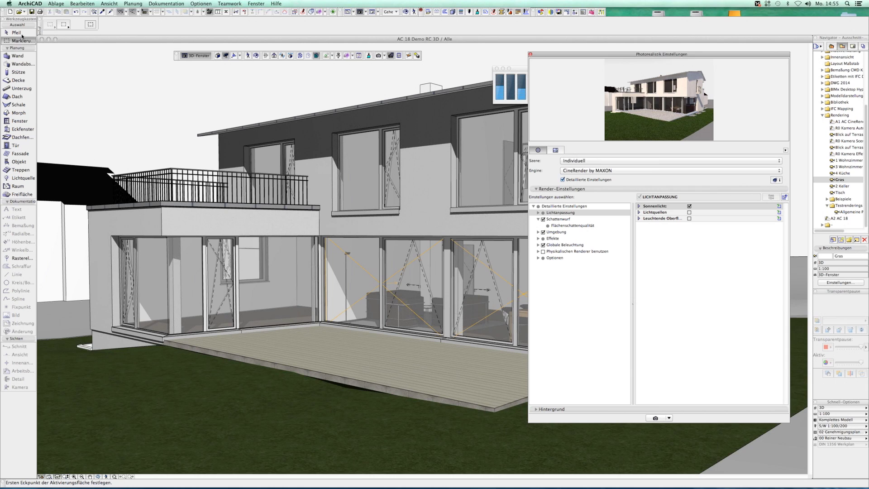
# - Expand the render options to reveal the Gras option and select the lawn surface
pyautogui.click(18, 33)
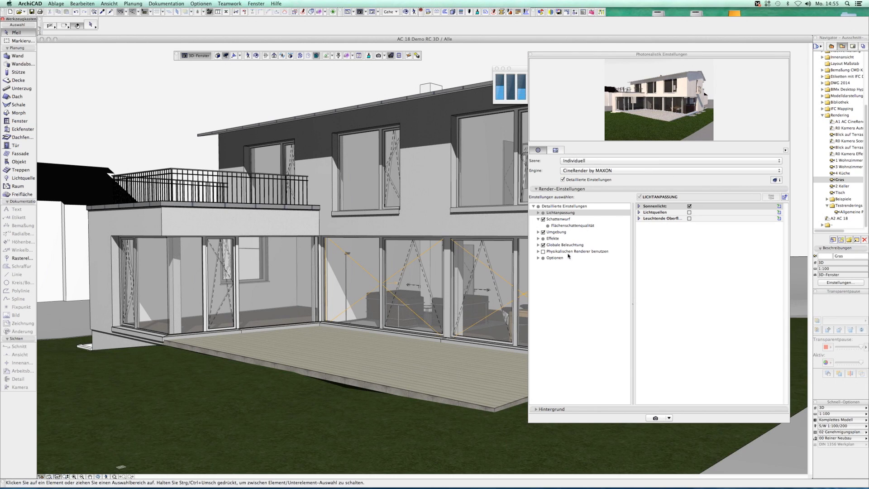
pyautogui.click(538, 258)
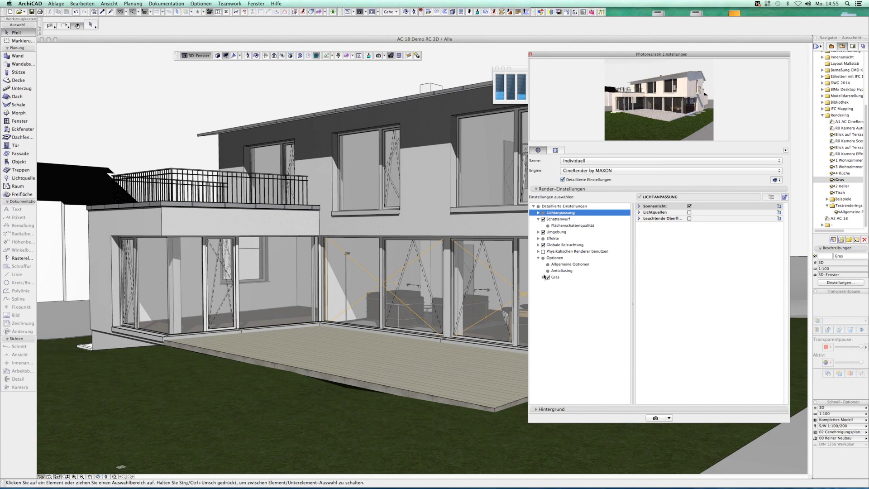
pyautogui.click(323, 411)
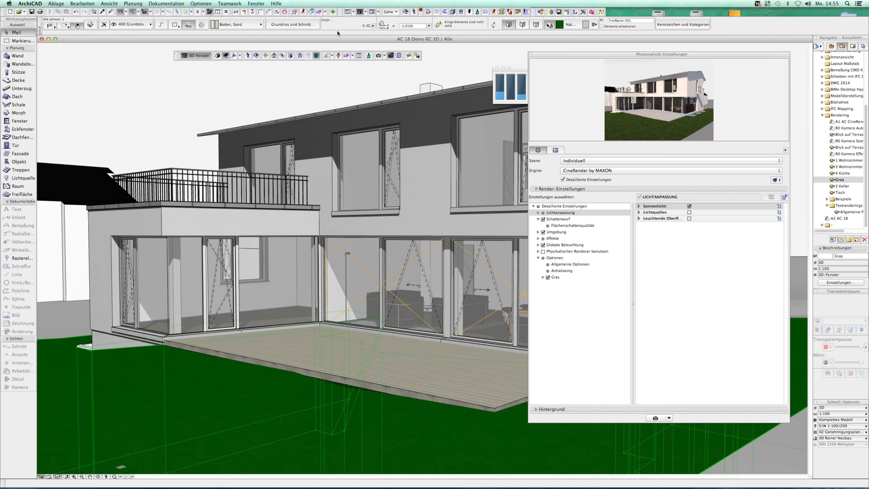
# - Enable the CineRender grass channel on the lawn's Natur Gras 1 surface material
pyautogui.click(235, 409)
pyautogui.click(373, 58)
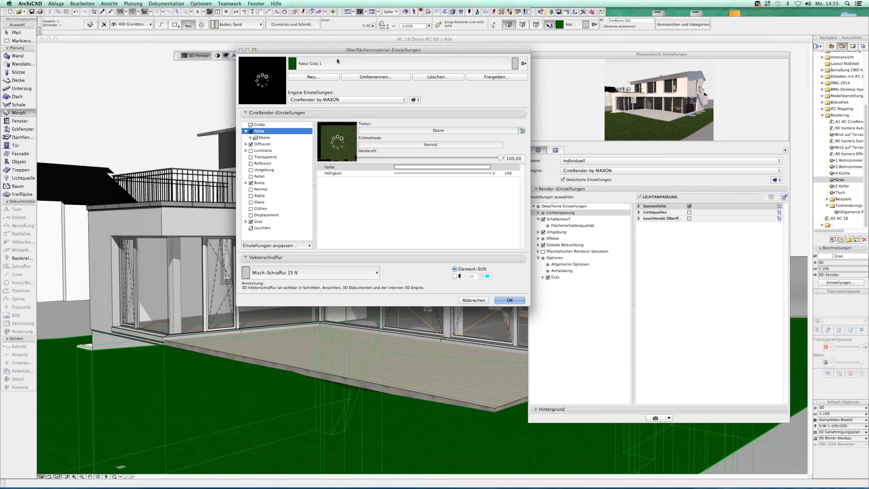
pyautogui.click(246, 221)
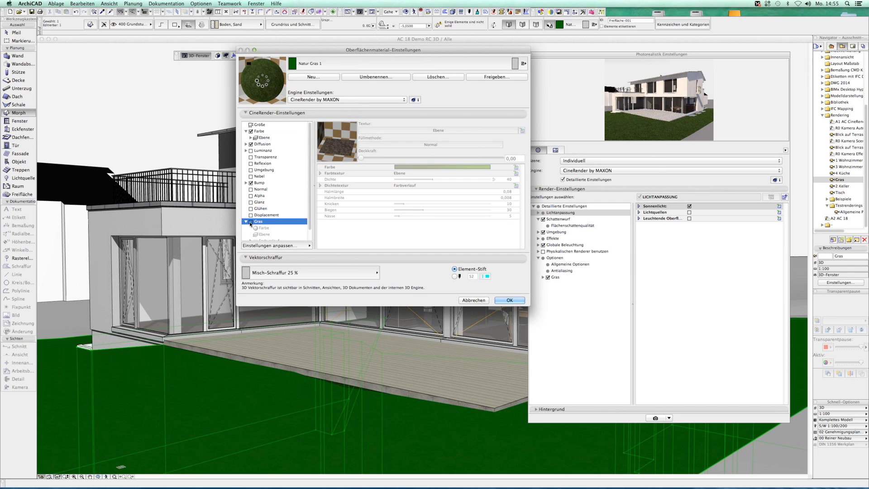
pyautogui.click(251, 222)
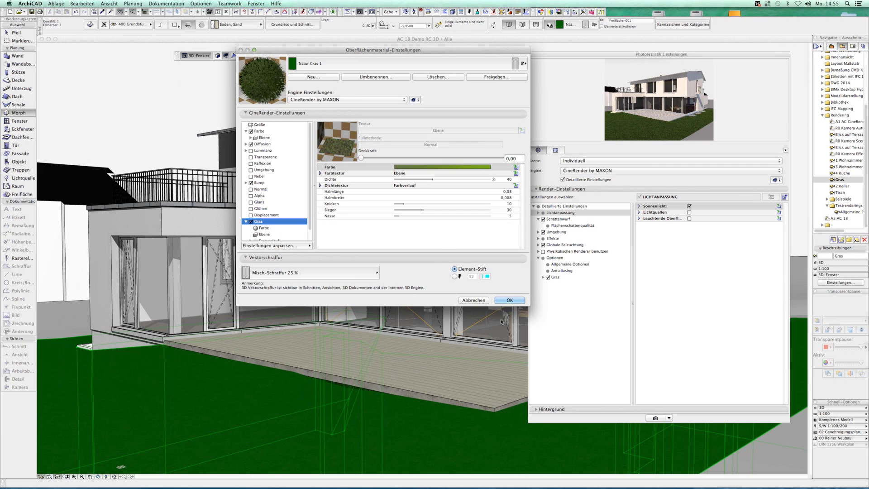
pyautogui.click(509, 300)
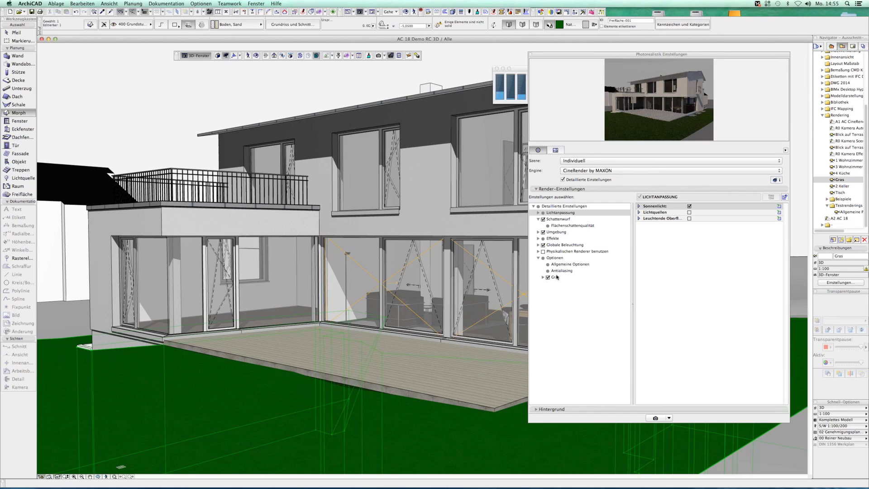
# - Render the Gras view with CineRender and switch back to the simple render settings
pyautogui.click(655, 418)
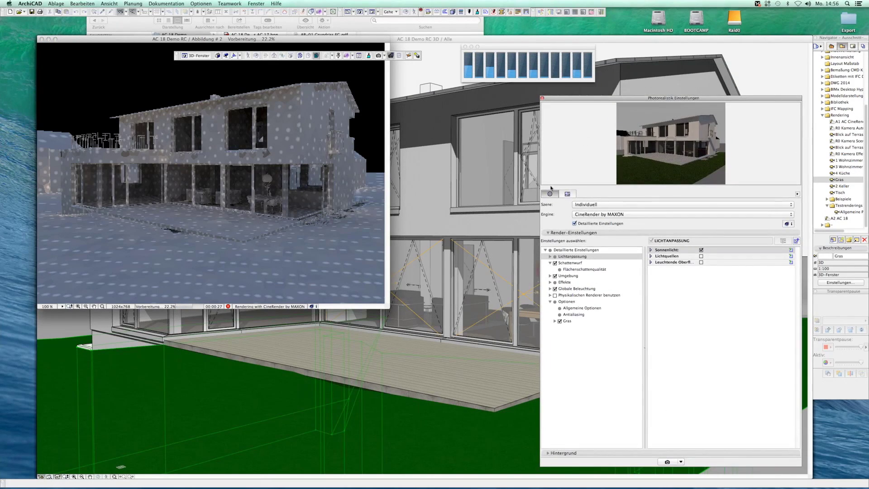
pyautogui.click(583, 224)
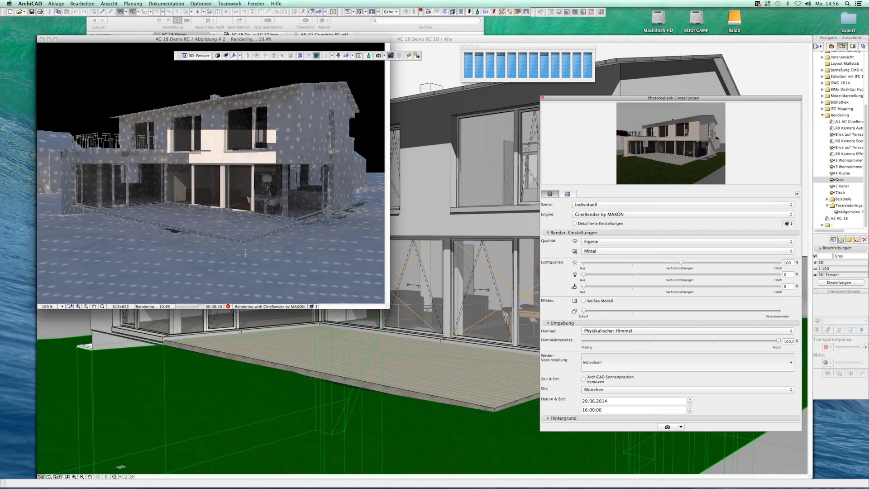
pyautogui.scroll(2, 245, 254)
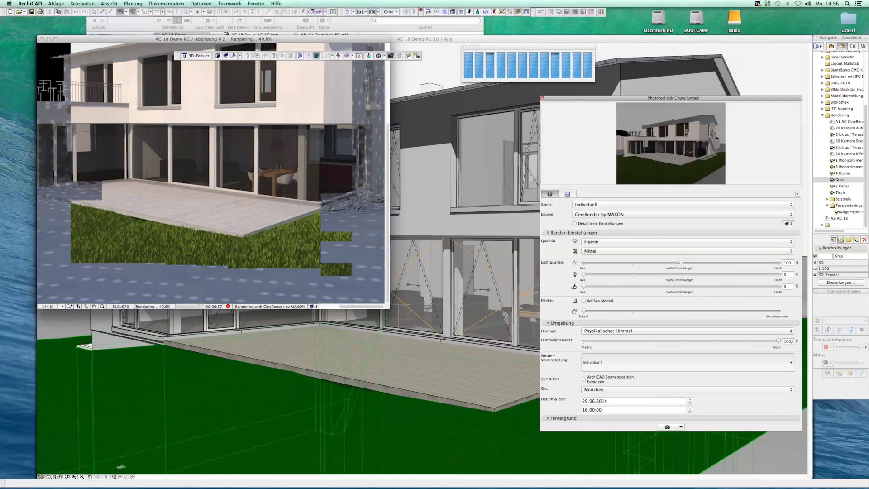
pyautogui.scroll(3, 156, 221)
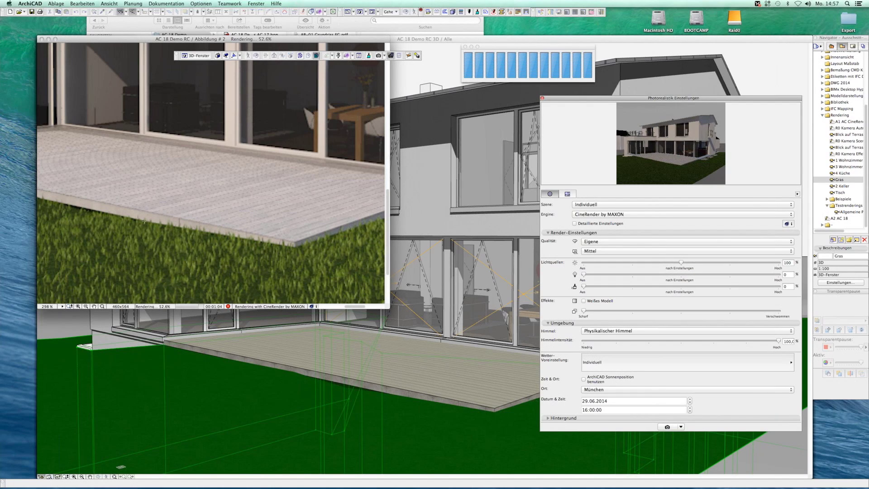
pyautogui.scroll(-2, 165, 211)
pyautogui.scroll(-2, 166, 211)
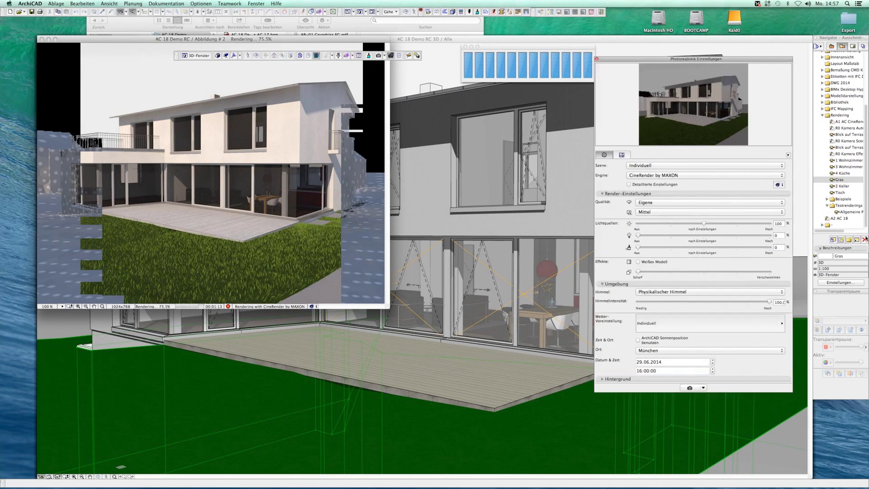
# - Expand the Navigator's Beispiele folder and select the R2A rendering view
pyautogui.click(827, 200)
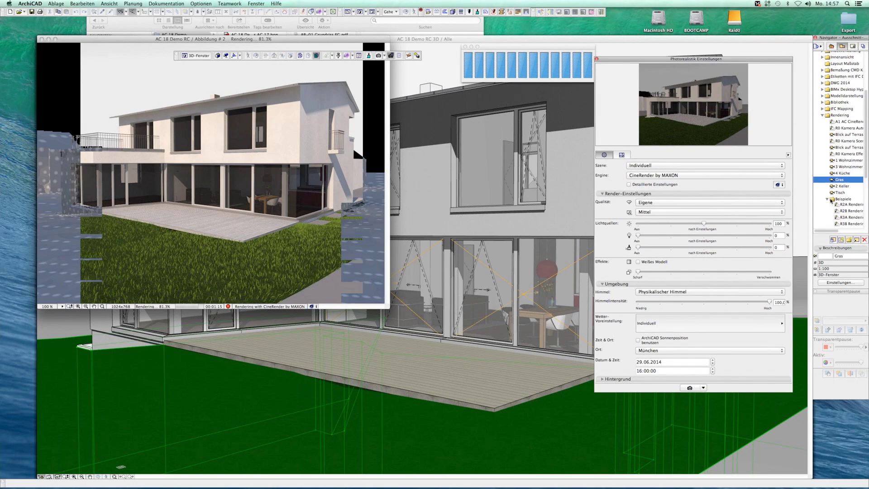
pyautogui.scroll(-5, 835, 203)
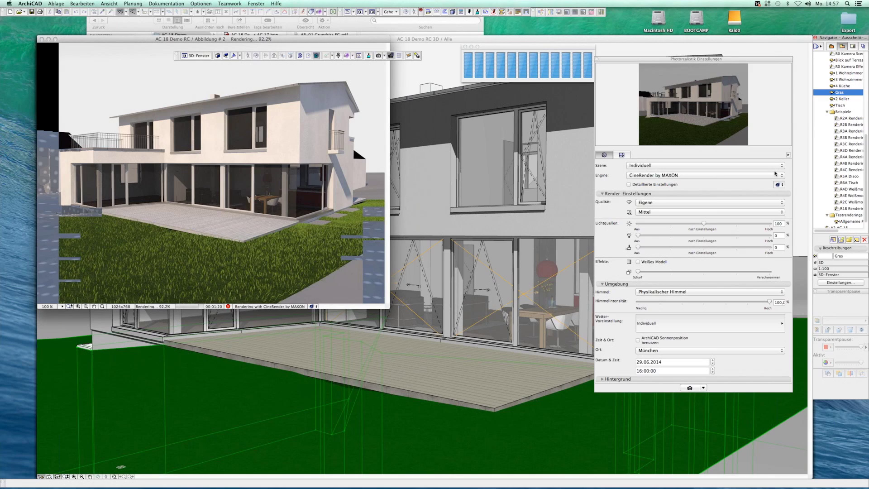
pyautogui.click(844, 119)
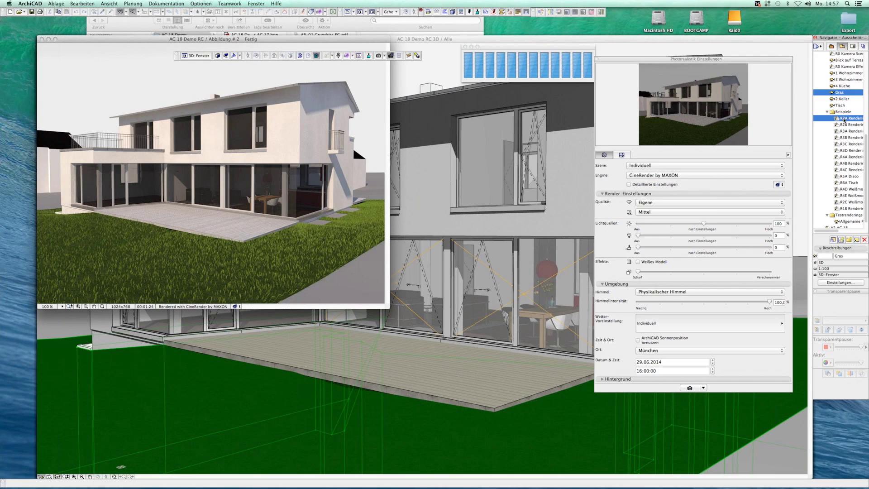
# - Open the R2A example view and move the render settings palette beside it
pyautogui.doubleClick(843, 119)
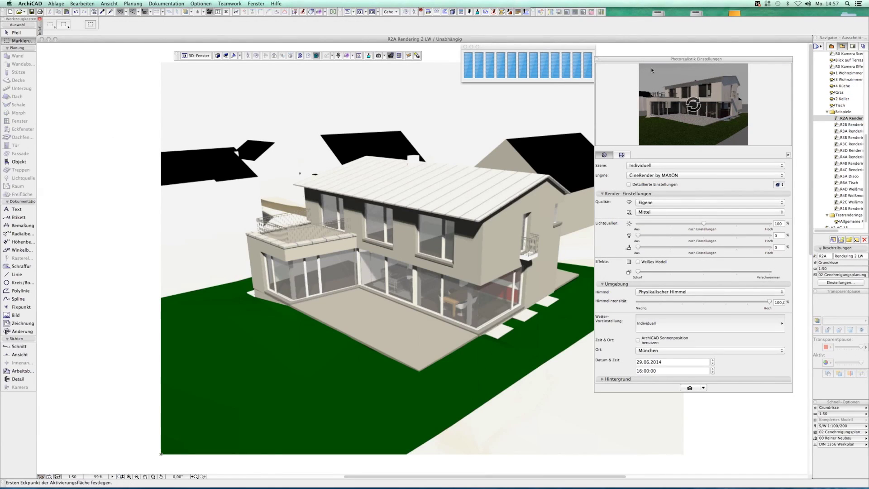
pyautogui.click(597, 61)
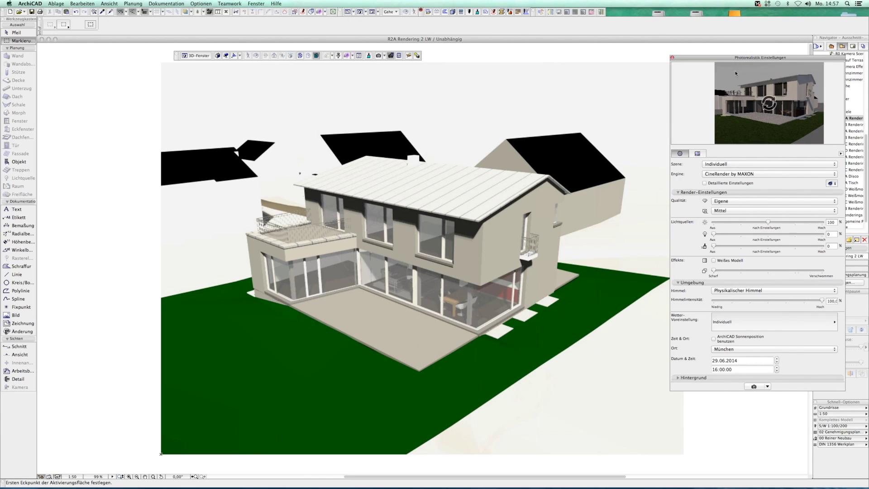
pyautogui.moveTo(650, 76); pyautogui.dragTo(733, 76)
pyautogui.moveTo(787, 58); pyautogui.dragTo(746, 60)
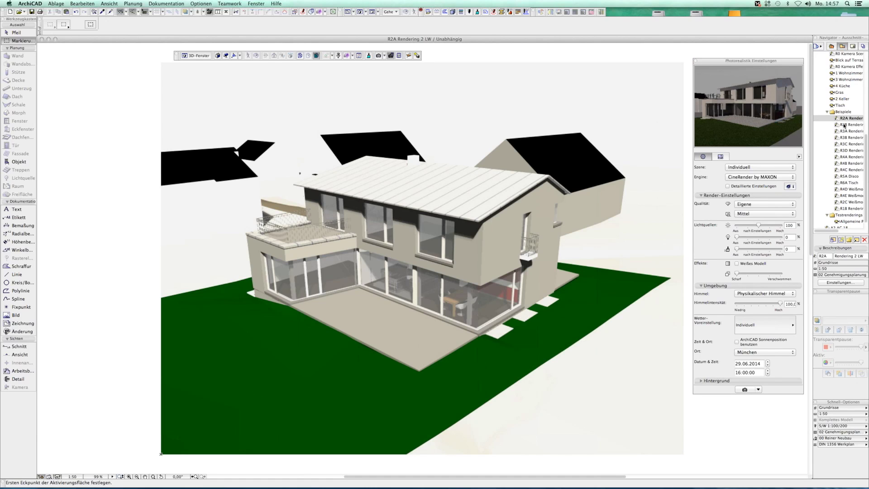
# - Open the R2B, R3A, R3B, R3C, R3D and R4A example renderings in turn
pyautogui.doubleClick(843, 125)
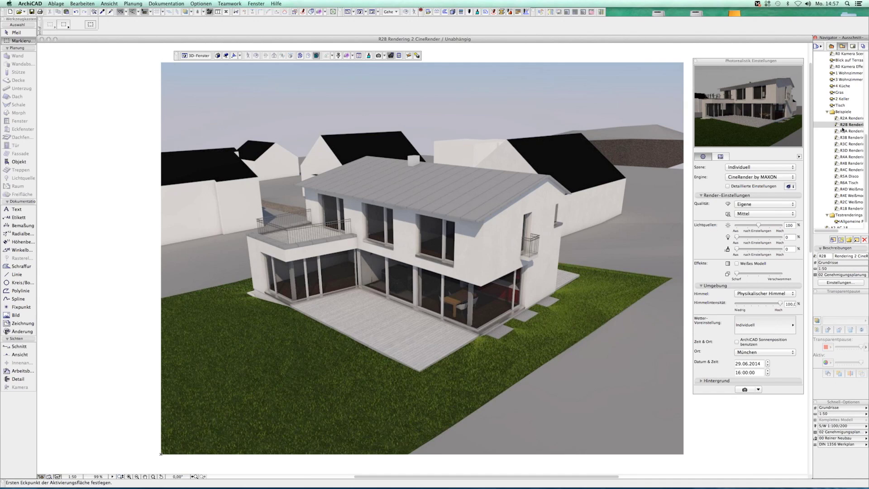
pyautogui.doubleClick(846, 132)
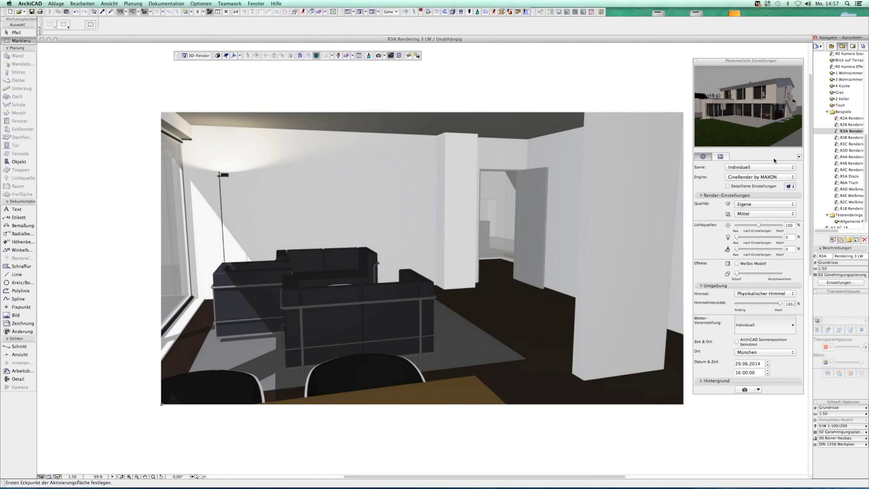
pyautogui.doubleClick(842, 137)
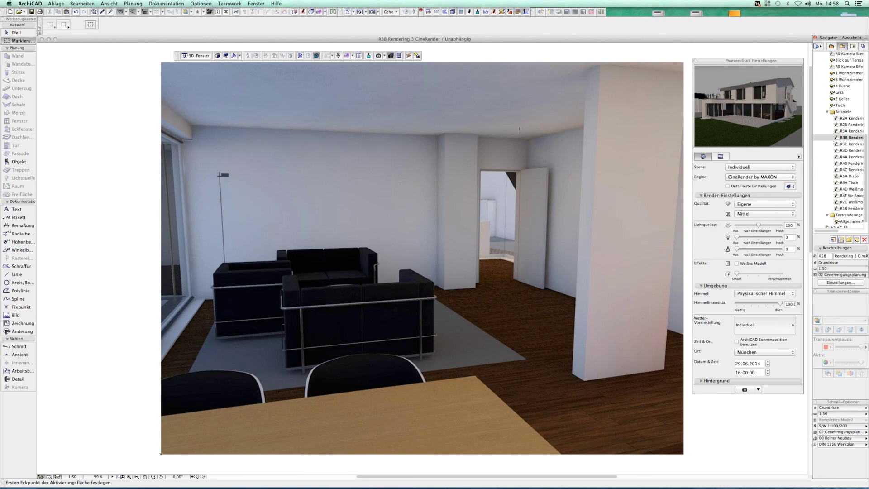
pyautogui.doubleClick(841, 143)
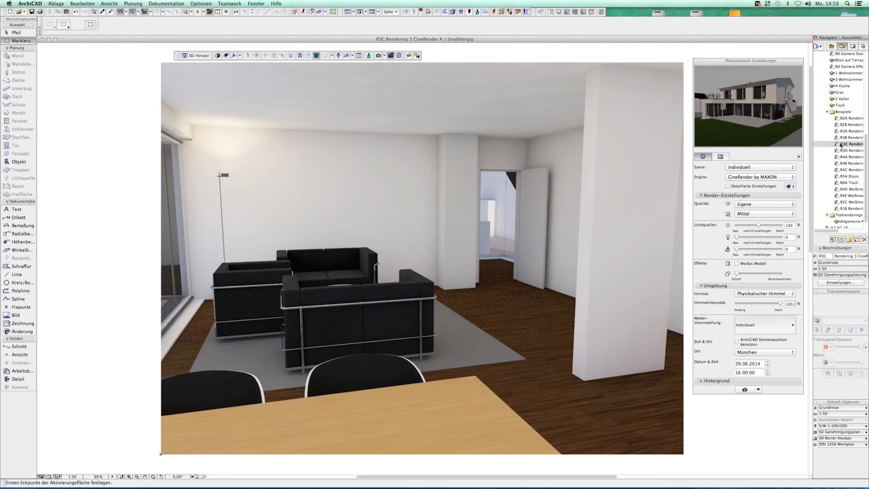
pyautogui.doubleClick(843, 151)
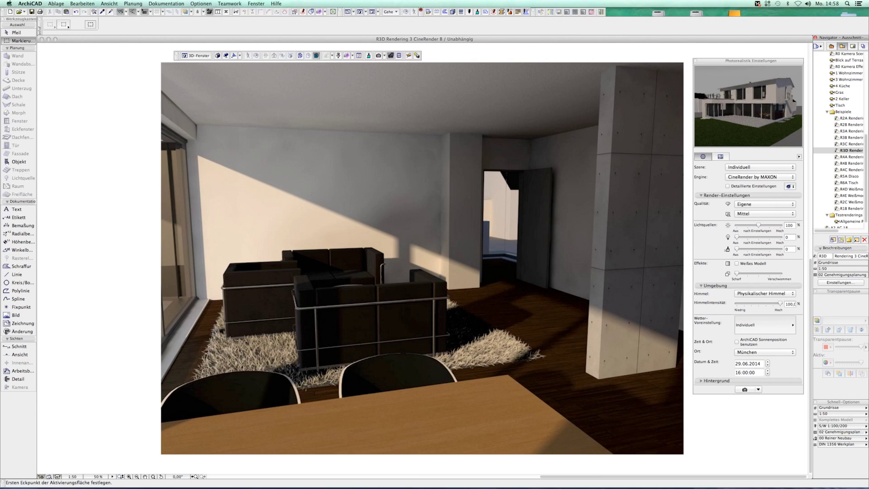
pyautogui.doubleClick(850, 157)
# - Open the R4B daytime exterior and R4C night example renderings
pyautogui.doubleClick(843, 164)
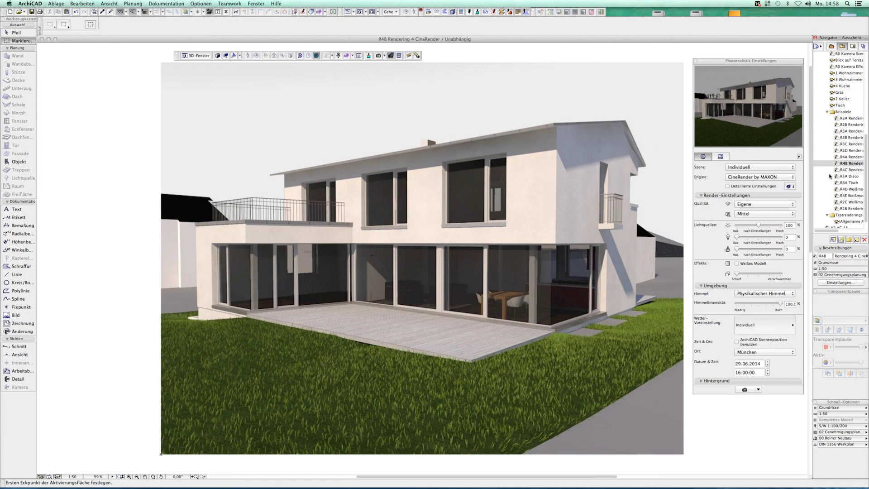
pyautogui.click(845, 170)
pyautogui.doubleClick(844, 171)
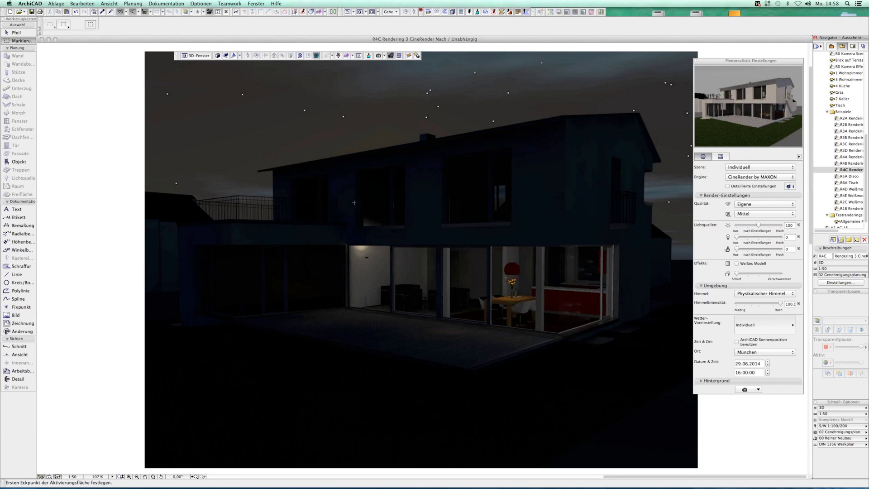
# - Close the night view and browse the Allgemeinlicht, Fensterlicht and Flächenlicht 18 light defaults
pyautogui.press('super+w')
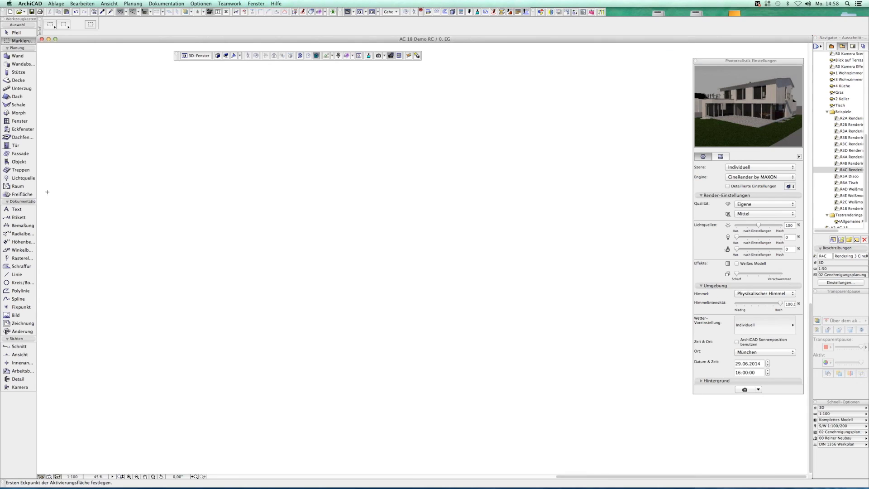
pyautogui.doubleClick(9, 179)
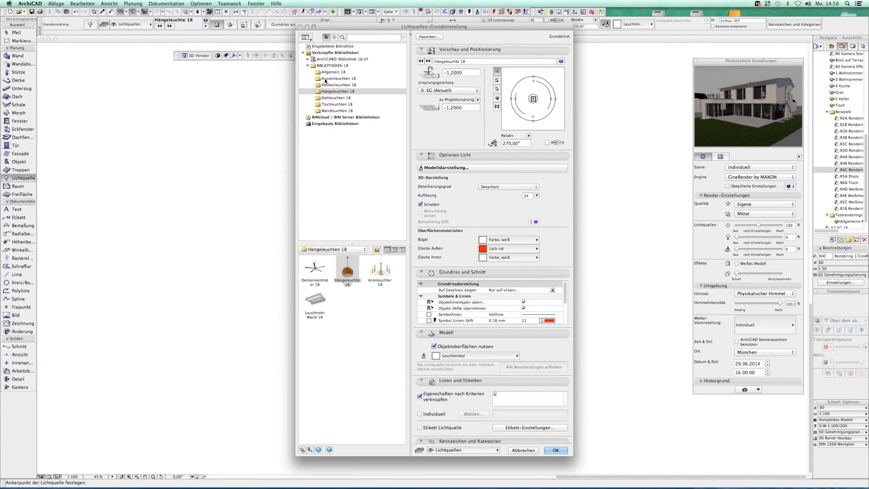
pyautogui.click(329, 73)
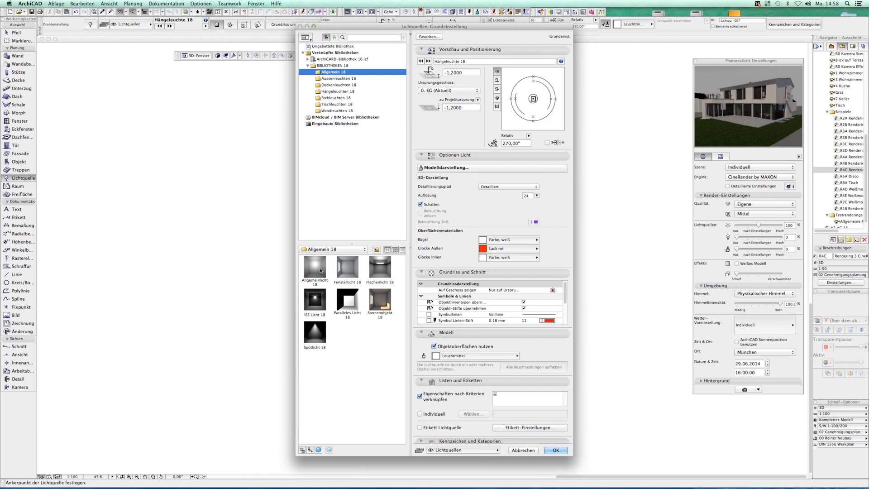
pyautogui.click(315, 267)
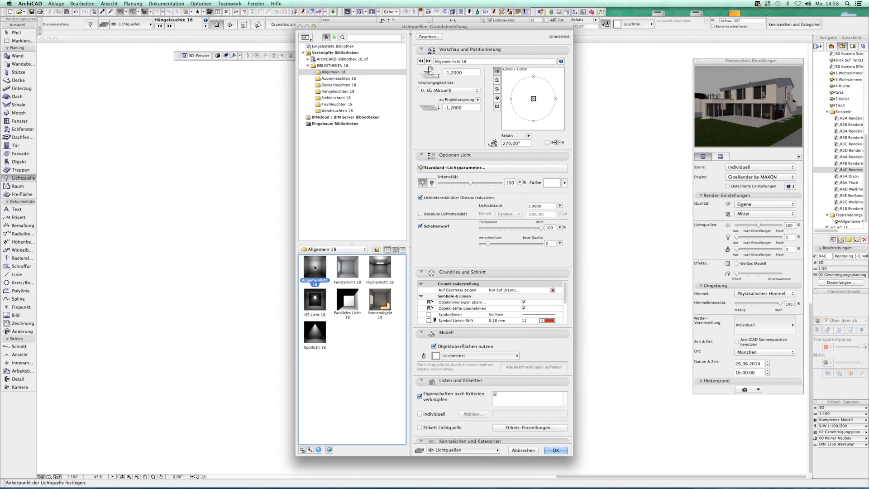
pyautogui.click(348, 273)
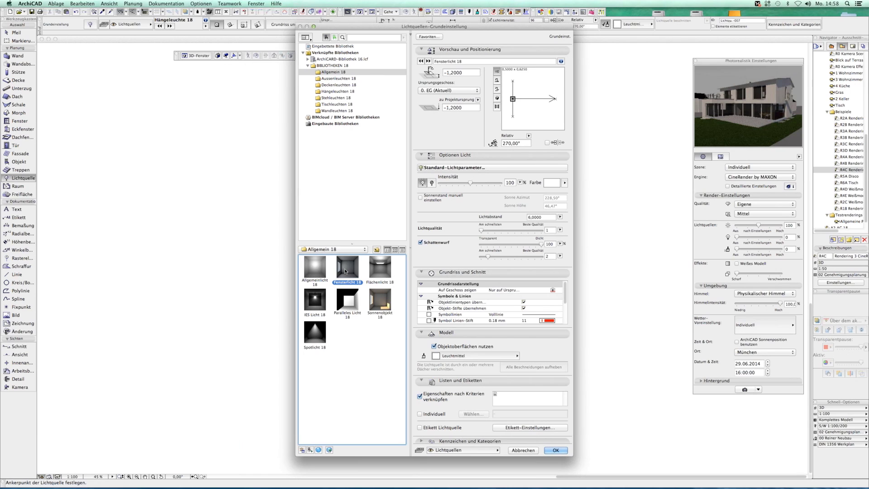
pyautogui.click(379, 271)
# - Inspect IES Licht 18 and its photometric file list, leaving it unchanged
pyautogui.click(497, 99)
pyautogui.click(315, 305)
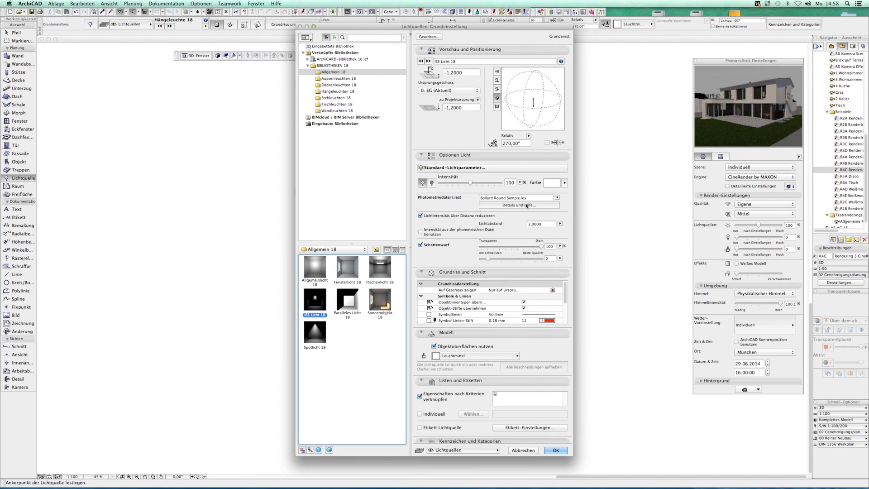
pyautogui.moveTo(538, 198); pyautogui.dragTo(474, 196)
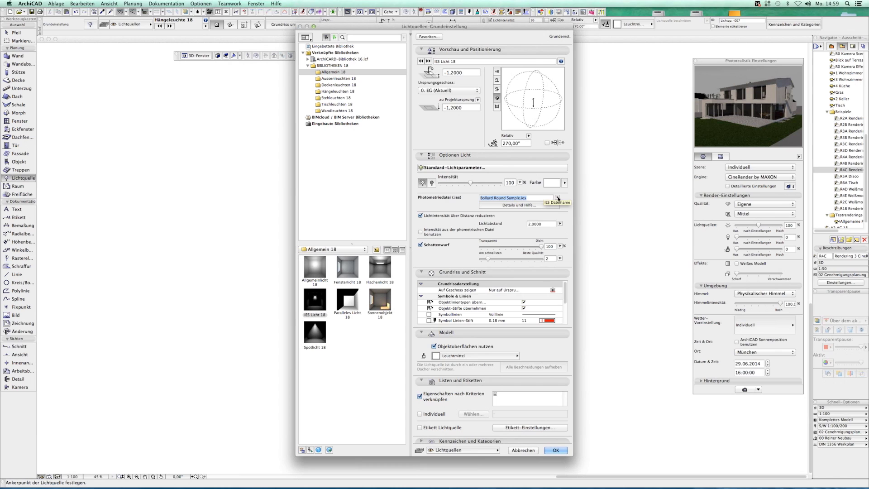
pyautogui.click(557, 198)
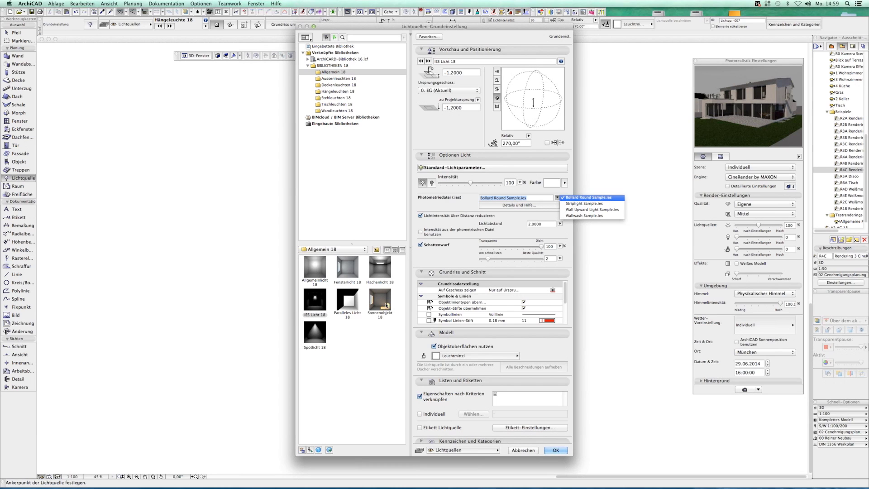
pyautogui.click(351, 352)
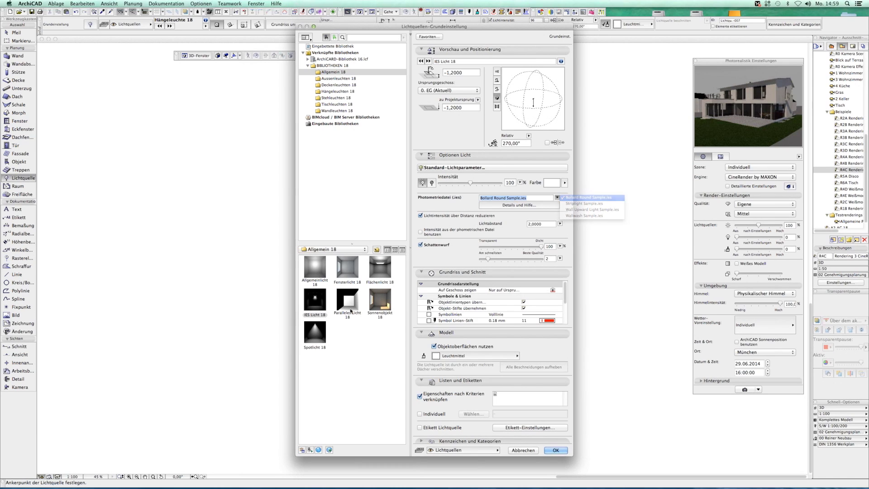
# - Review Spotlicht 18's visible light, caustics and clipping effects, then close the settings
pyautogui.click(317, 330)
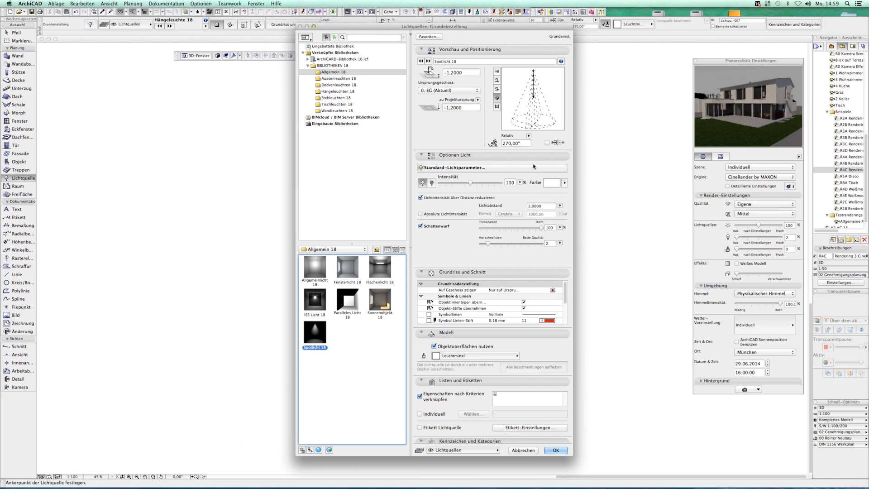
pyautogui.click(536, 168)
pyautogui.click(574, 175)
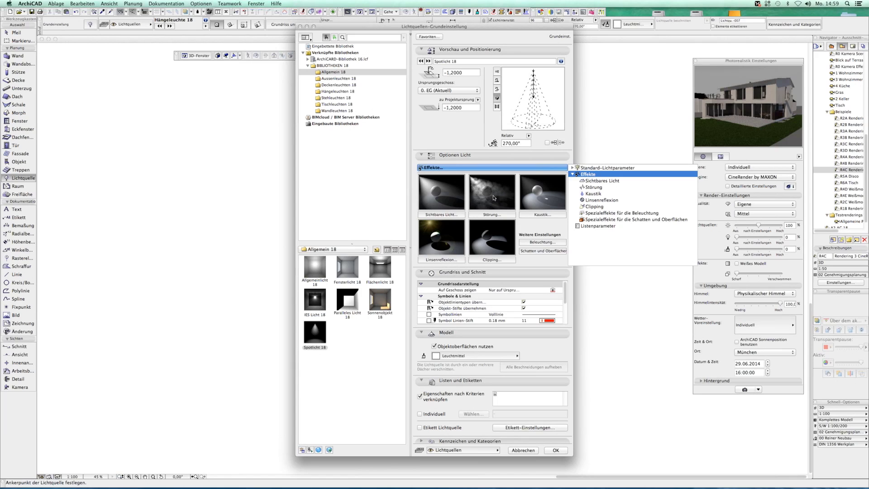
pyautogui.click(593, 182)
pyautogui.click(593, 187)
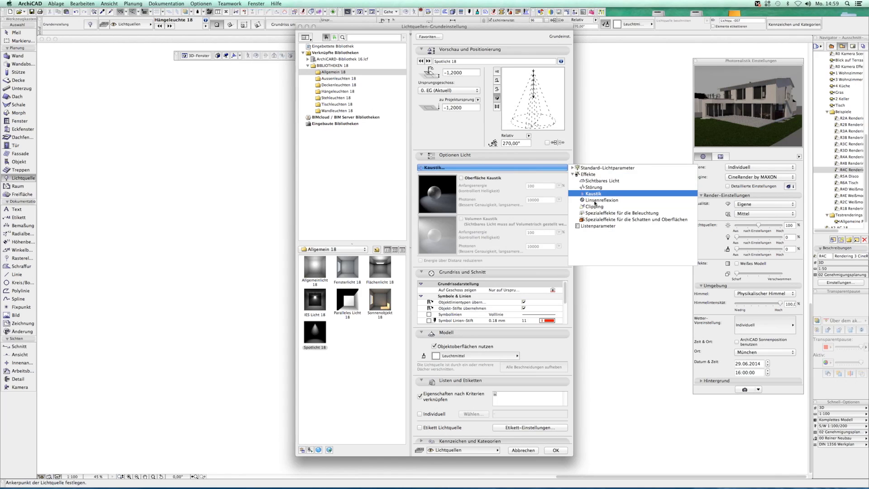
pyautogui.click(594, 207)
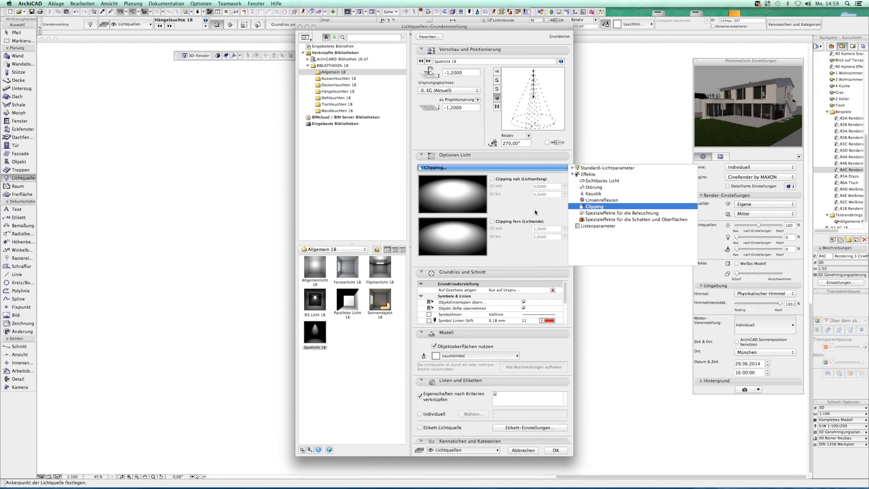
pyautogui.click(535, 225)
pyautogui.click(529, 450)
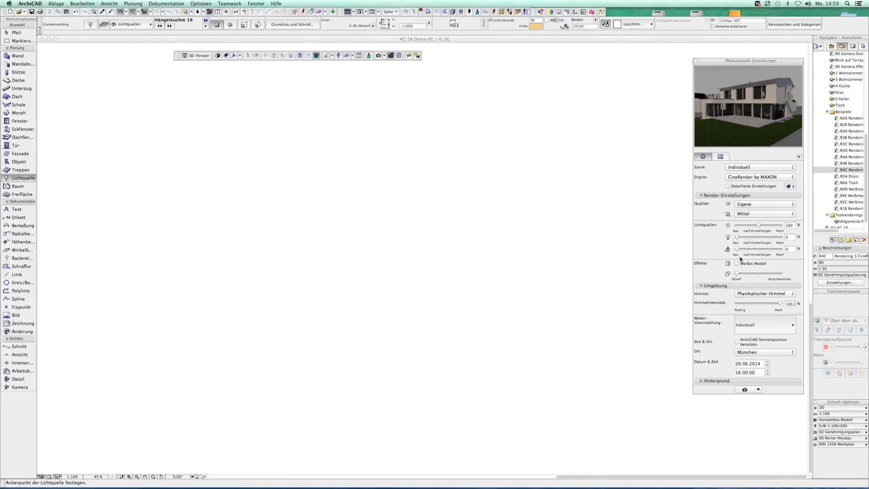
# - View the R5A Disco and R6A Tisch example renders, then open Blick auf Terrasse
pyautogui.doubleClick(849, 176)
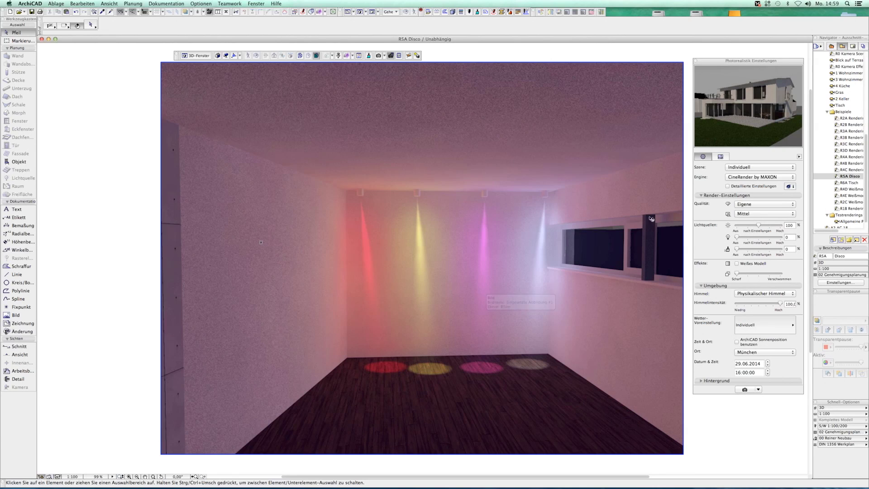
pyautogui.doubleClick(846, 183)
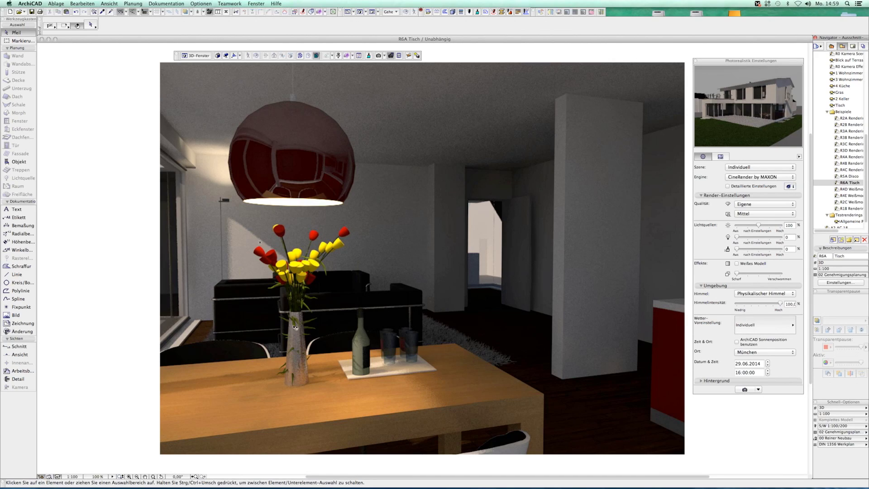
pyautogui.click(851, 189)
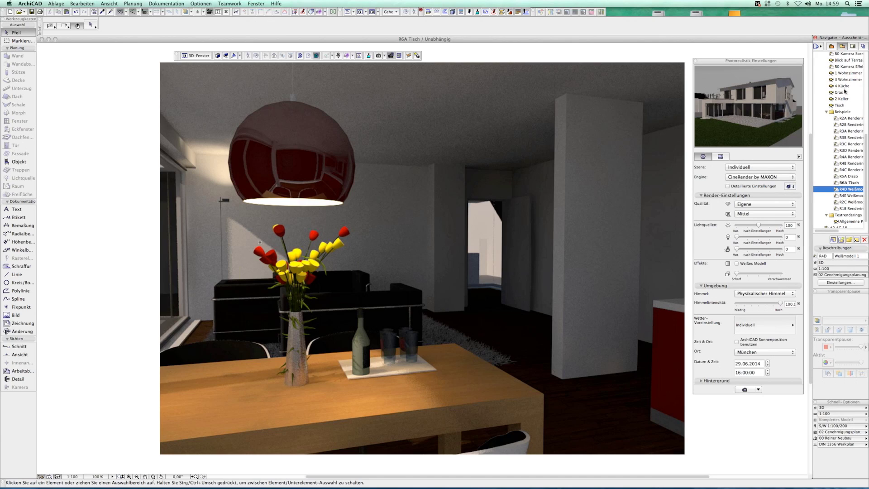
pyautogui.scroll(3, 843, 80)
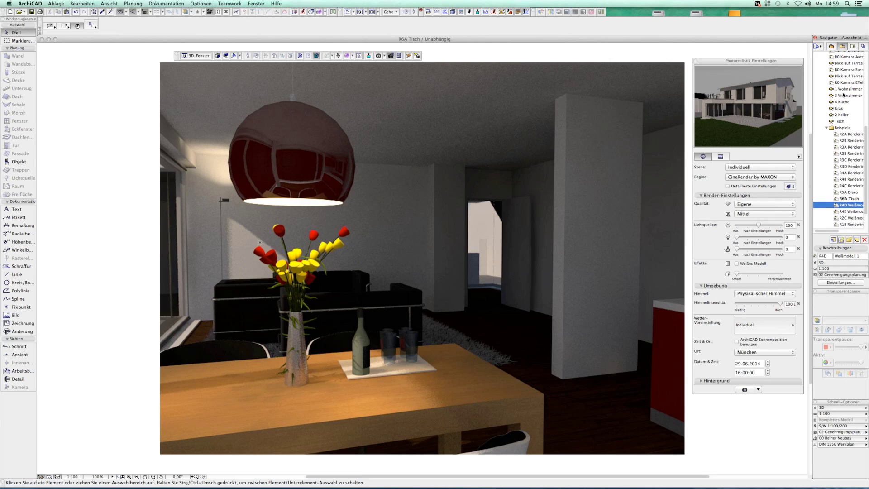
pyautogui.scroll(1, 843, 95)
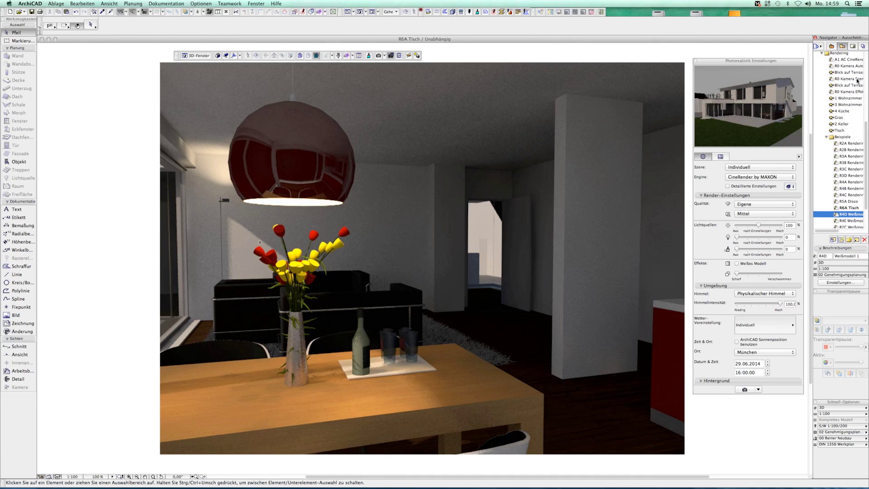
pyautogui.doubleClick(849, 73)
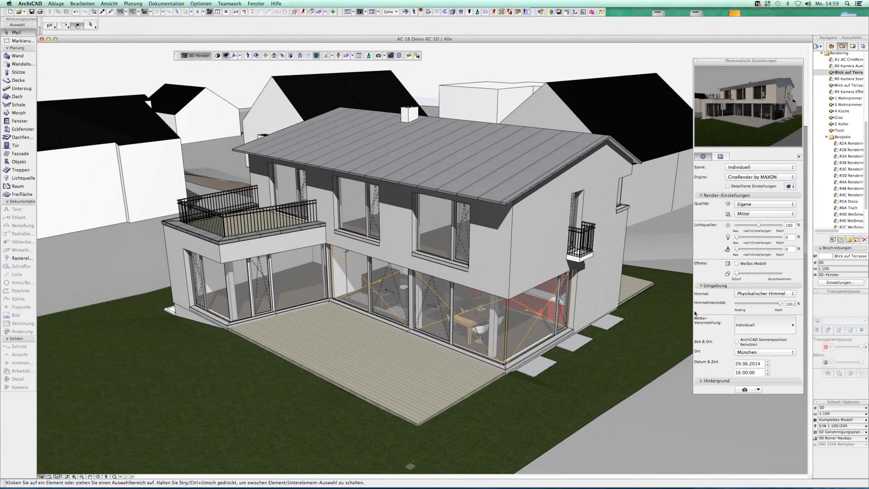
# - Tick Weißes Modell and render the terrace view as a white clay model
pyautogui.click(738, 263)
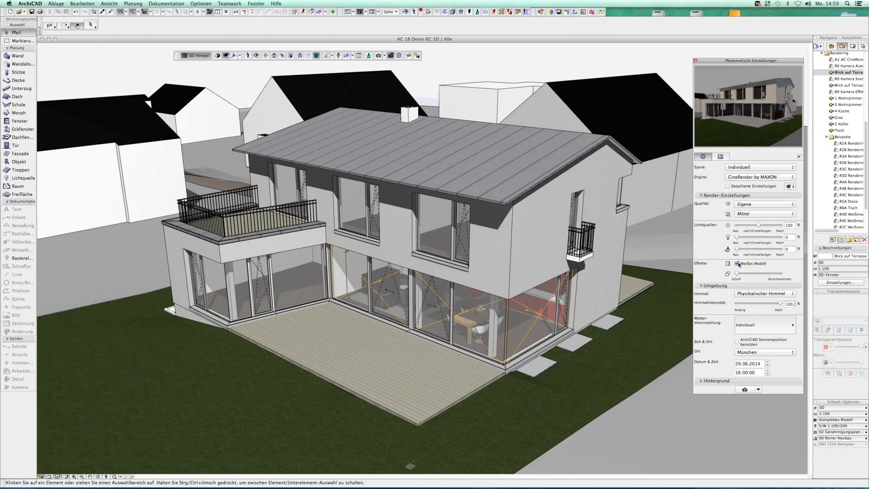
pyautogui.click(736, 264)
pyautogui.click(746, 390)
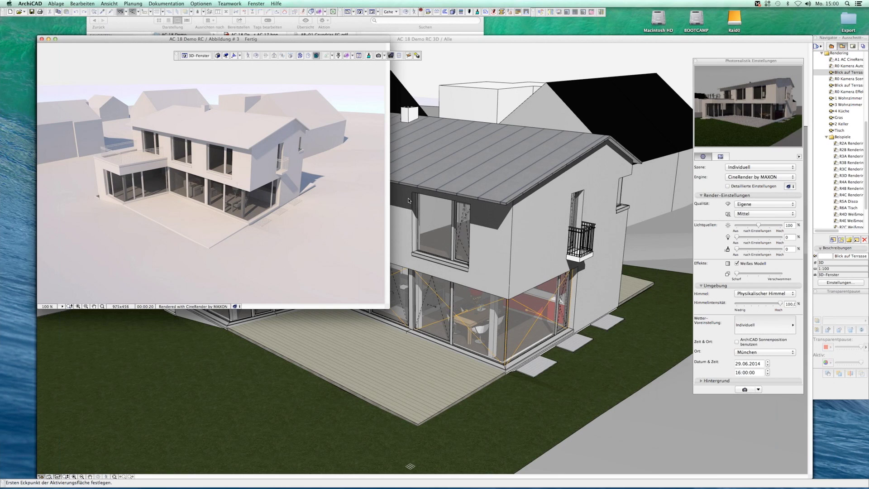
# - View the R4E and R2C Weißmodell examples, then open the R1B Rendering
pyautogui.scroll(-3, 850, 179)
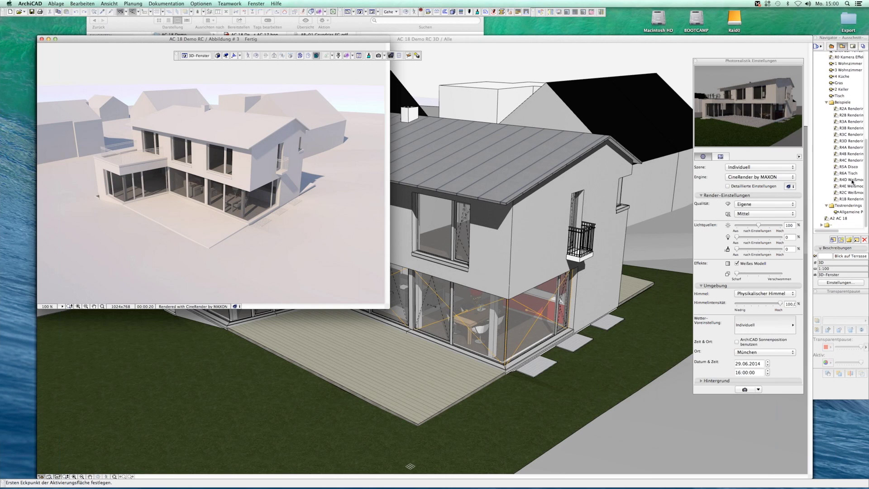
pyautogui.doubleClick(846, 186)
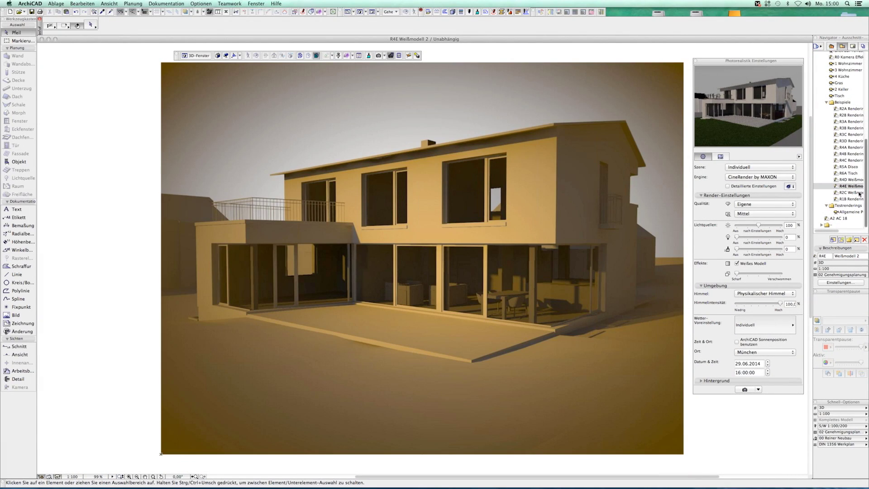
pyautogui.doubleClick(848, 194)
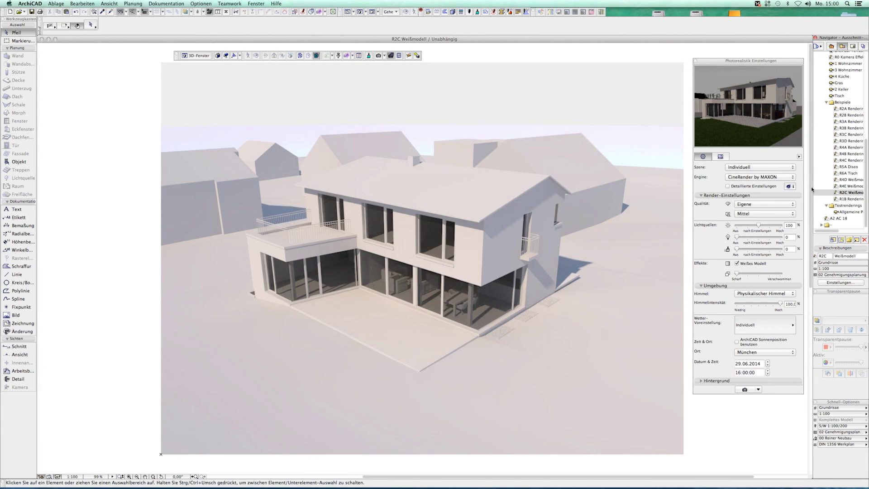
pyautogui.click(585, 240)
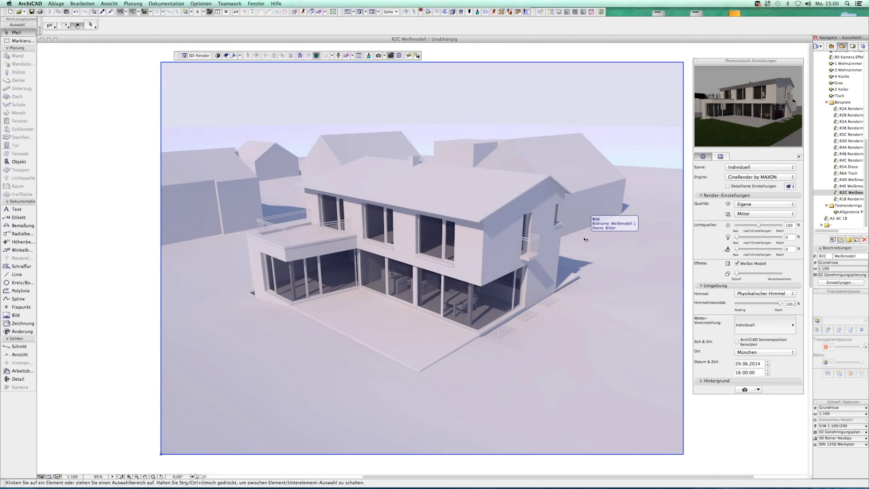
pyautogui.press('Escape')
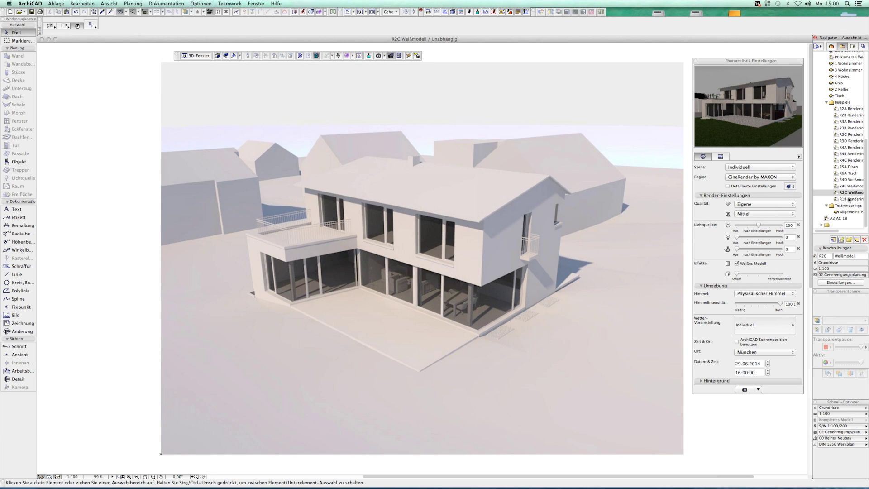
pyautogui.click(849, 199)
pyautogui.doubleClick(847, 199)
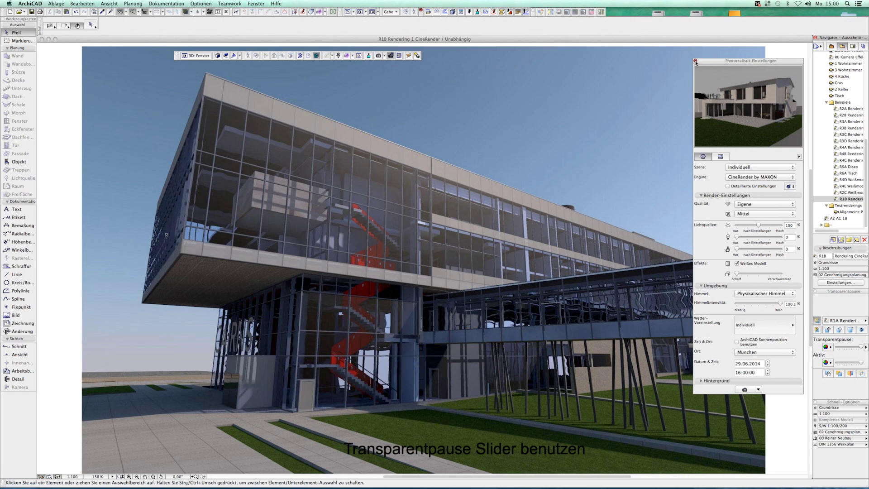
# - Close the render palette, compare R1B via a Transparentpause overlay, then reopen R2C
pyautogui.click(696, 62)
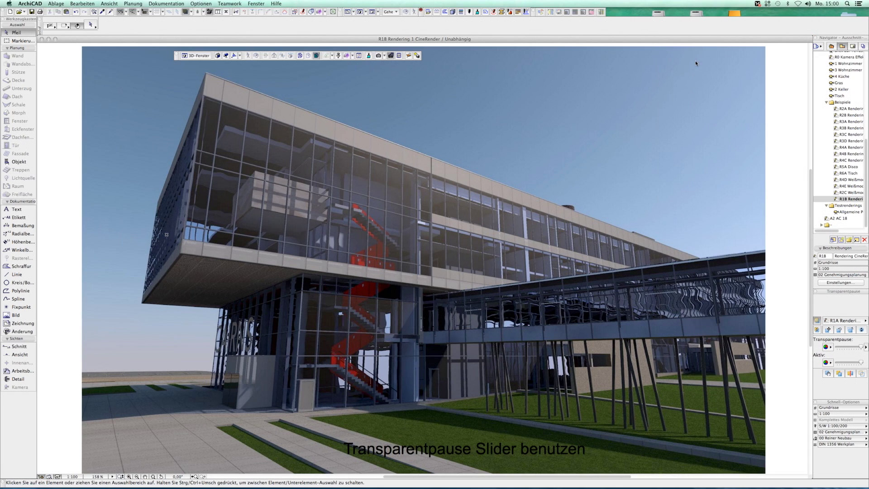
pyautogui.click(850, 374)
pyautogui.moveTo(802, 259)
pyautogui.mouseDown()
pyautogui.moveTo(181, 233)
pyautogui.moveTo(647, 237)
pyautogui.moveTo(273, 231)
pyautogui.moveTo(780, 228)
pyautogui.mouseUp()
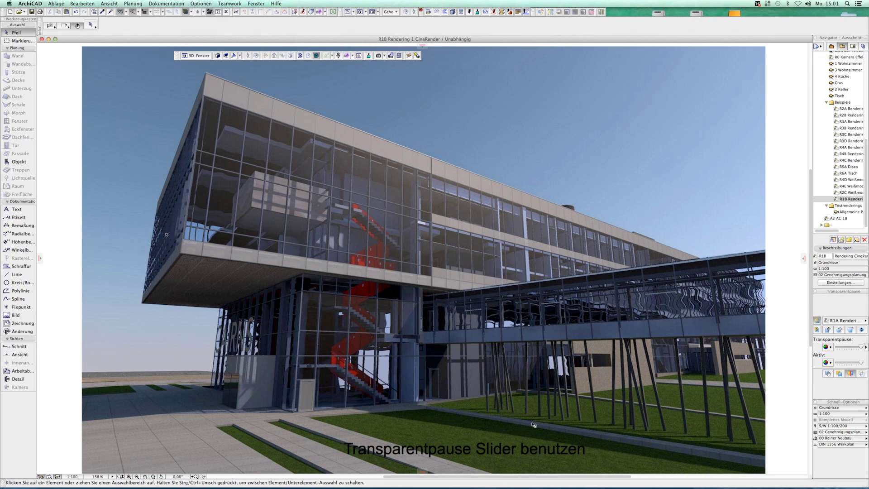
pyautogui.doubleClick(850, 193)
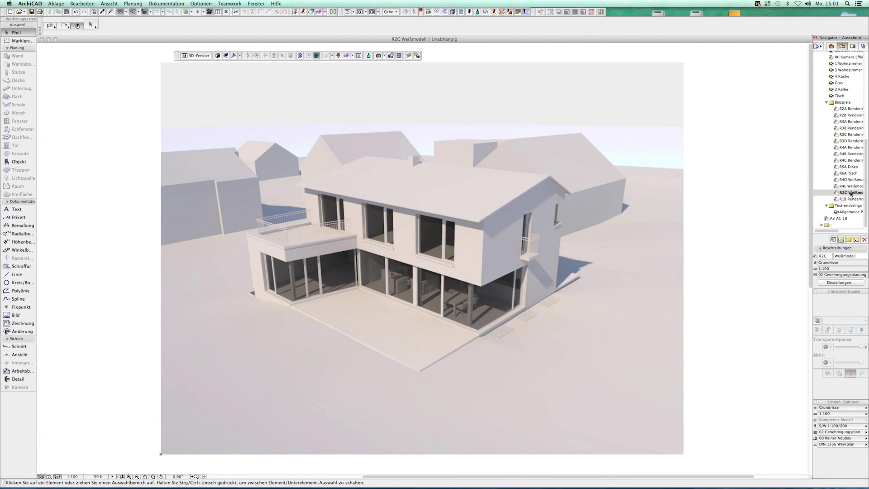